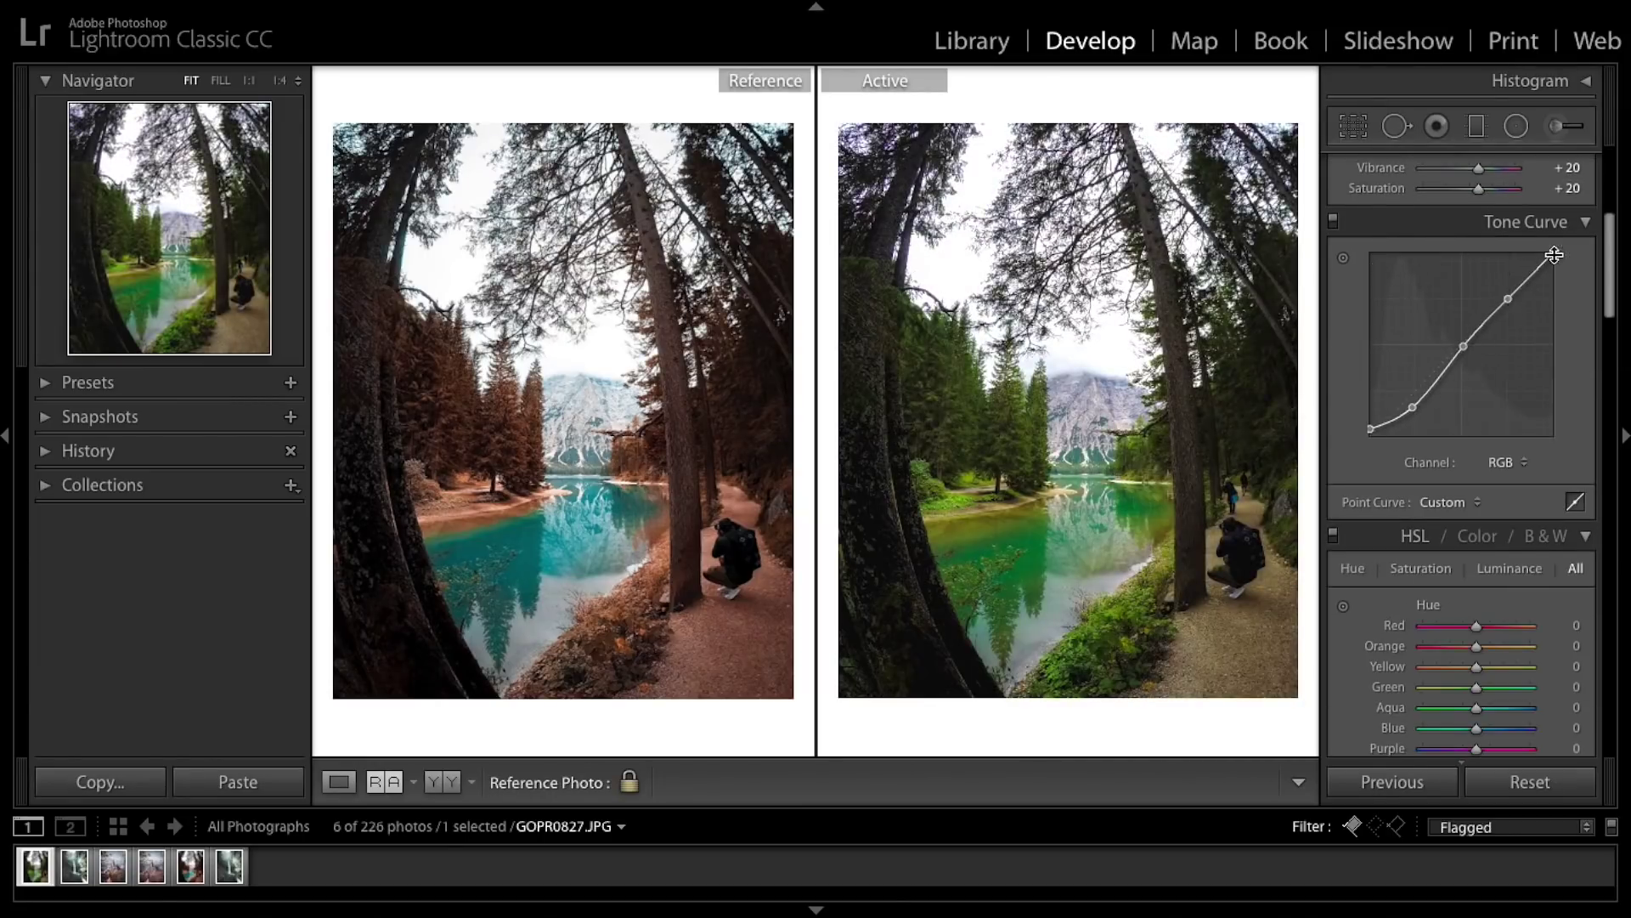
Raise the luminance of the aqua tones.
scroll(1462, 425, "down", 10)
left_click_drag(1476, 424, 1497, 429)
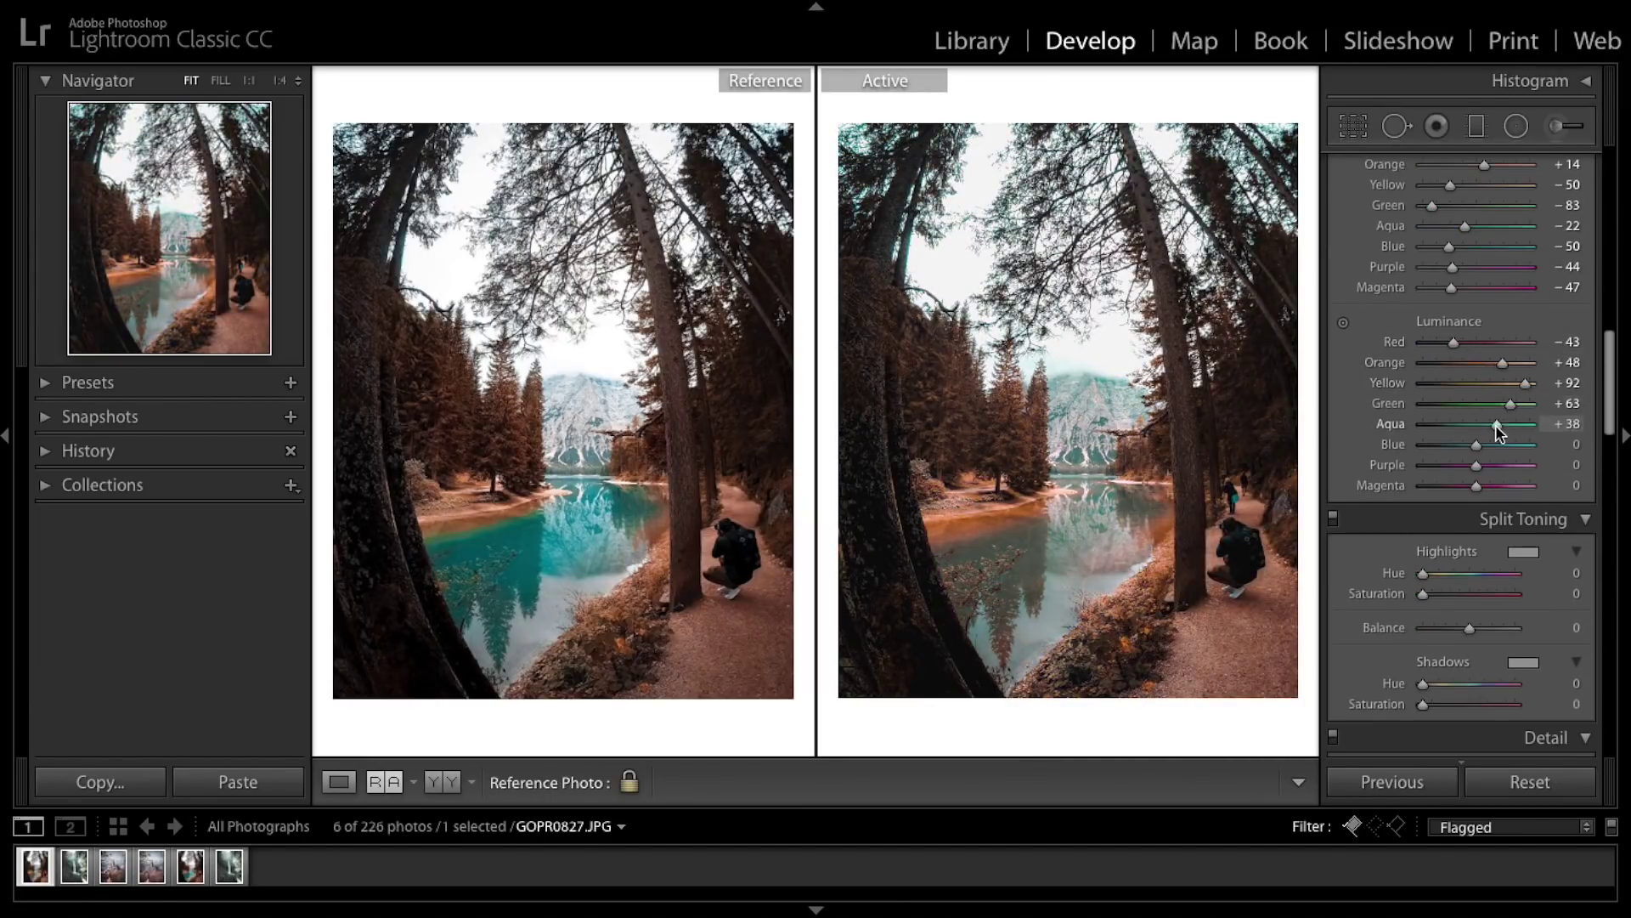
scroll(1461, 424, "down", 10)
Paint a teal tint into the lake water with the Adjustment Brush, then view the edited result.
key("k")
left_click(1520, 507)
left_click_drag(1291, 552, 962, 554)
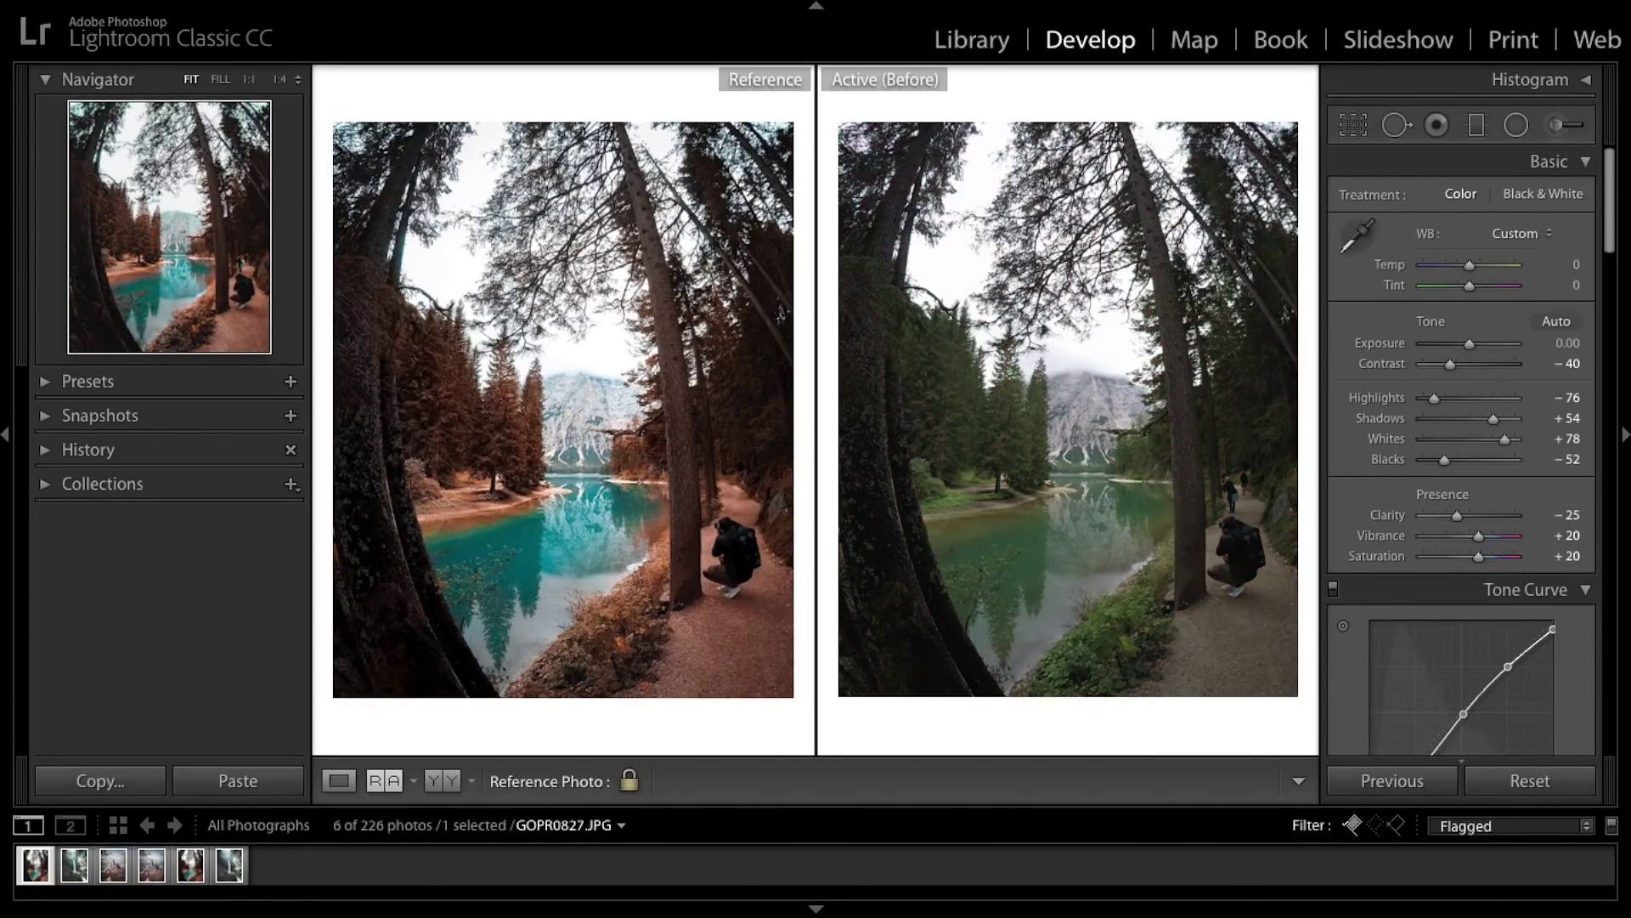
key("backslash")
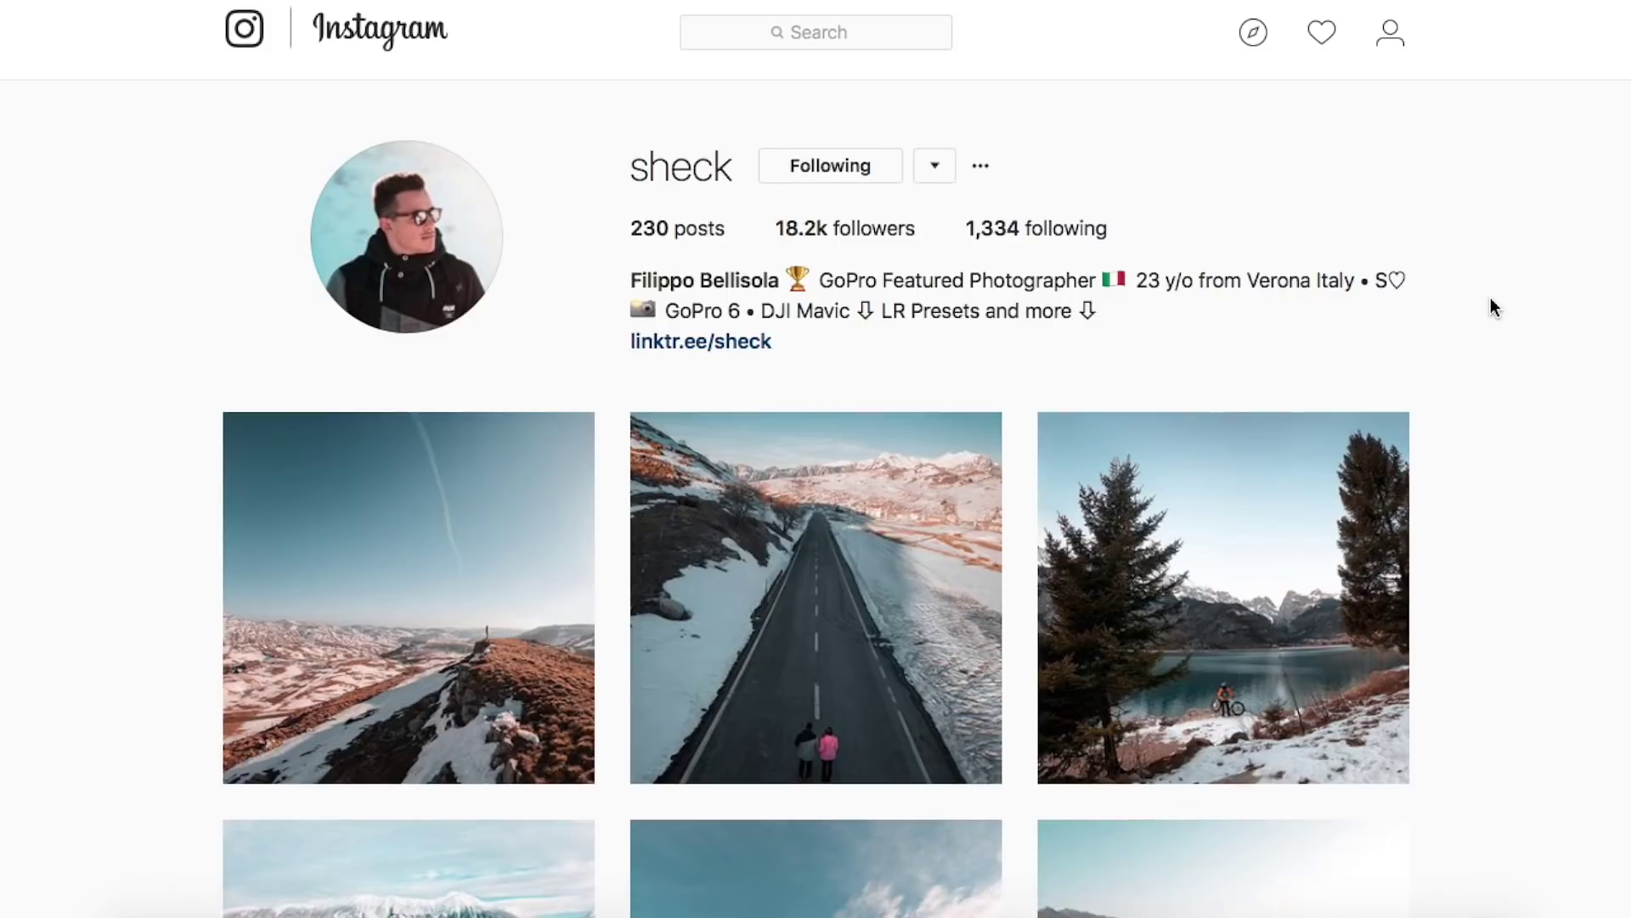
scroll(1492, 302, "down", 10)
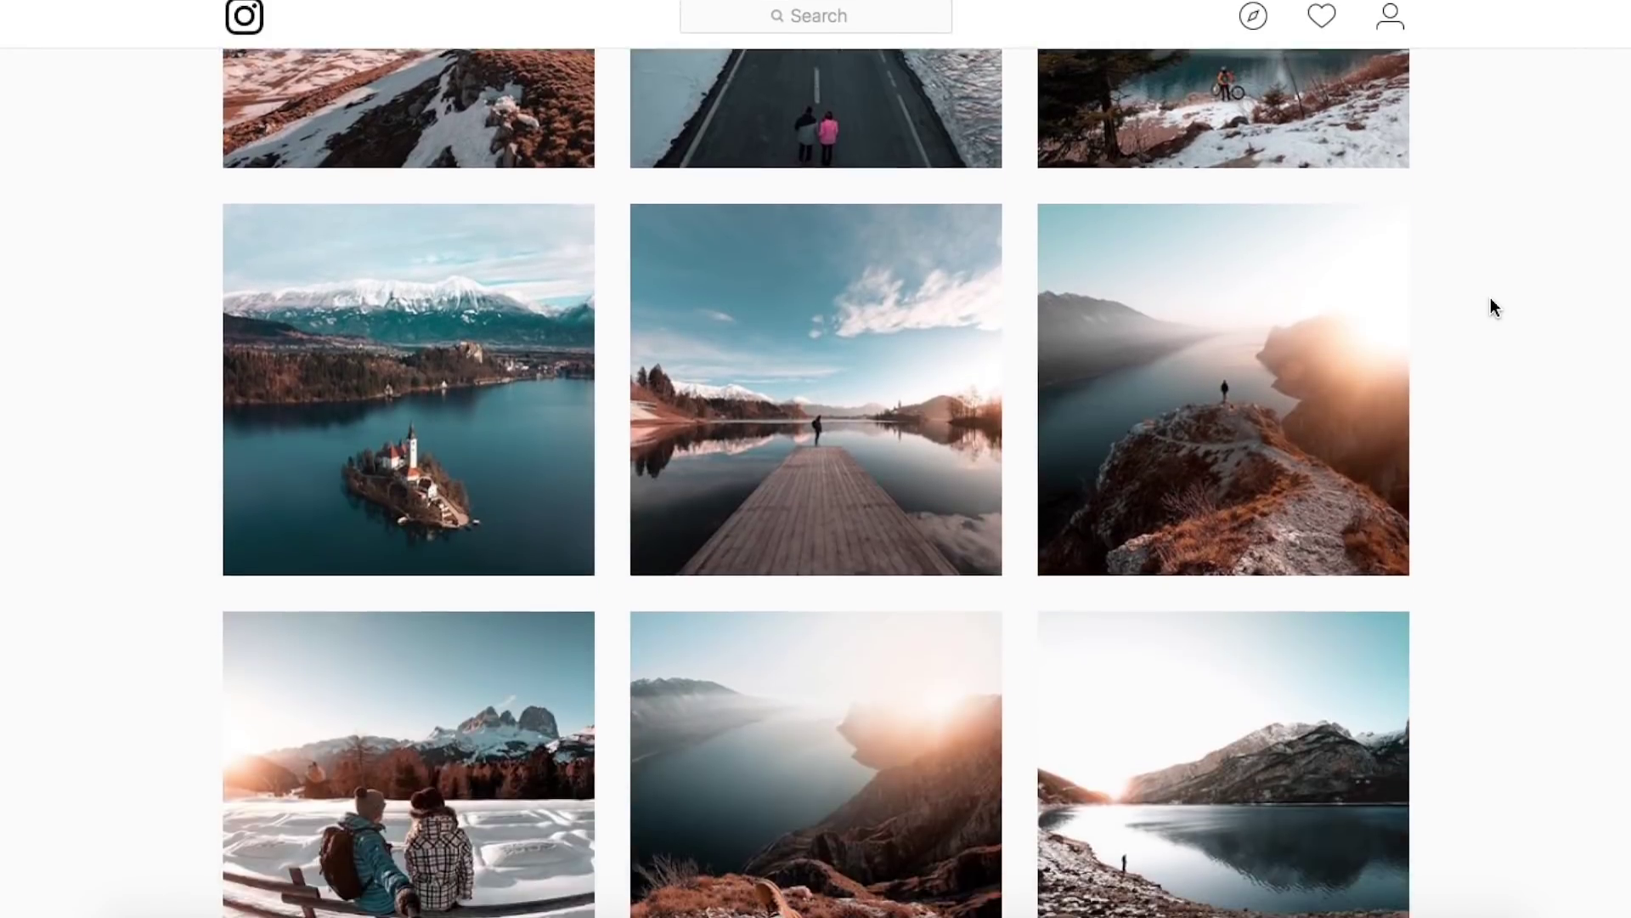
scroll(1491, 299, "down", 3)
scroll(1490, 299, "up", 15)
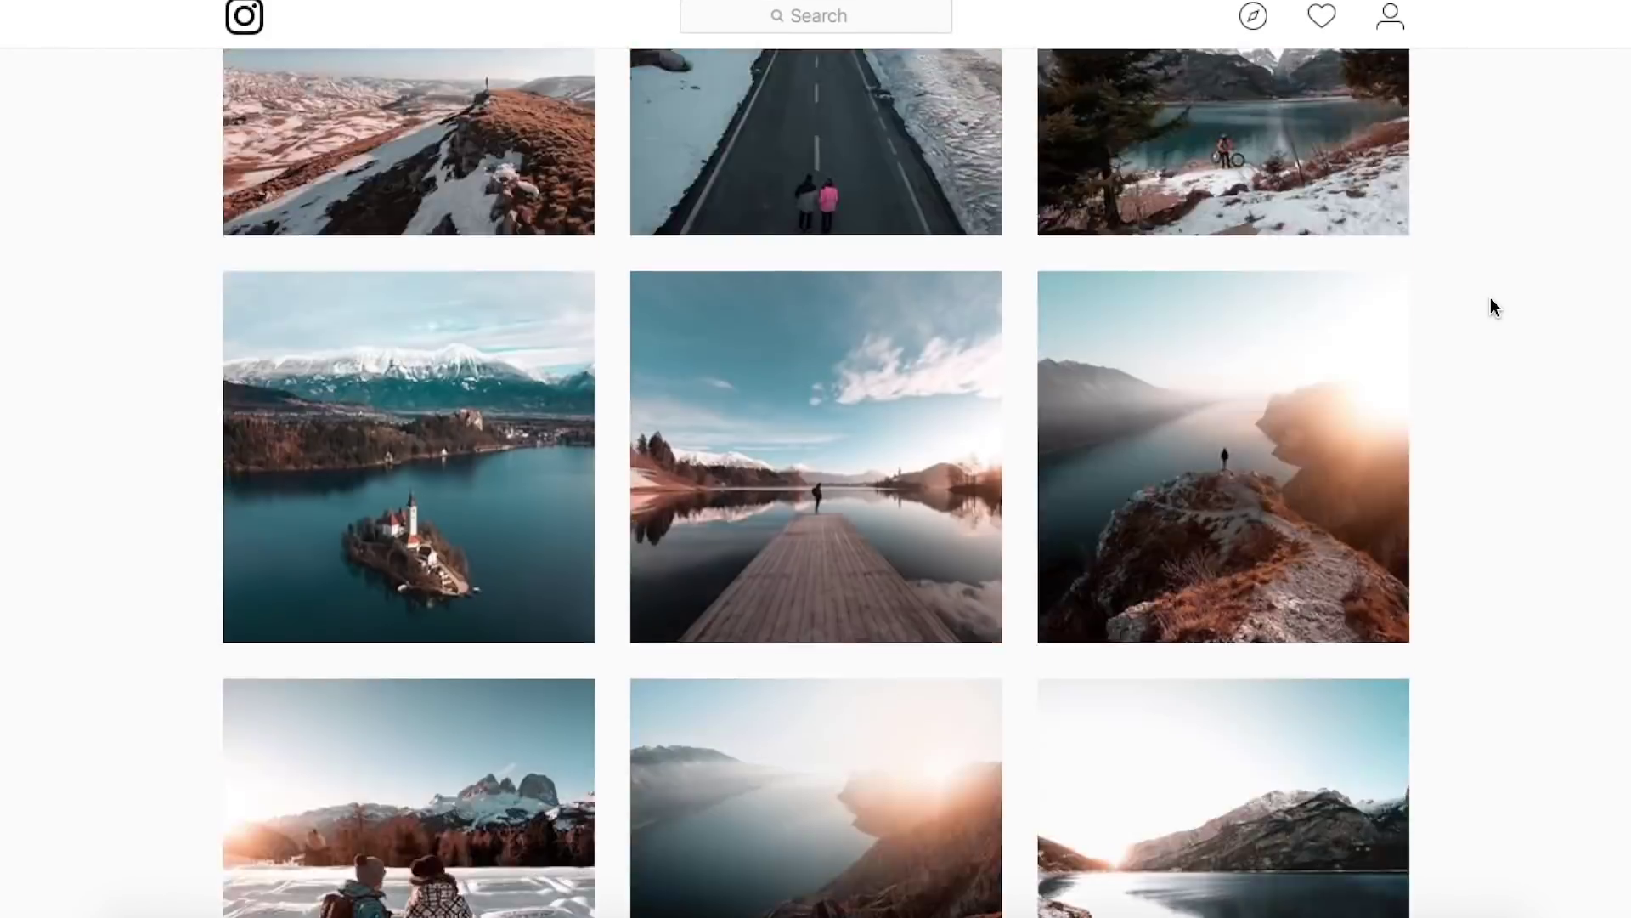
scroll(801, 83, "up", 3)
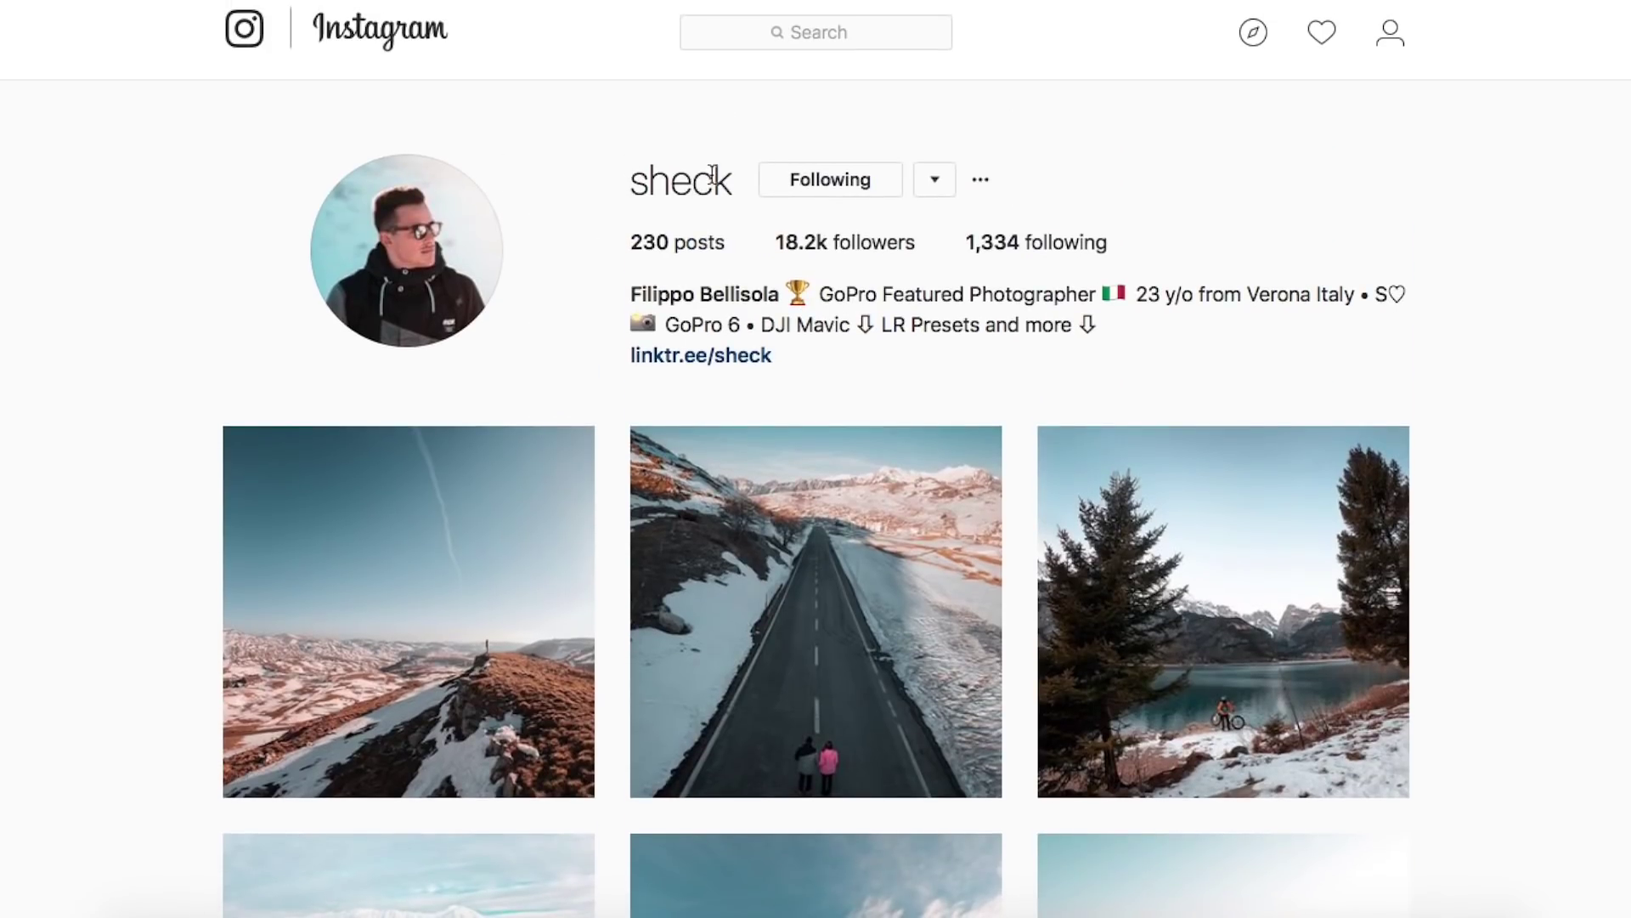
scroll(1459, 334, "down", 2)
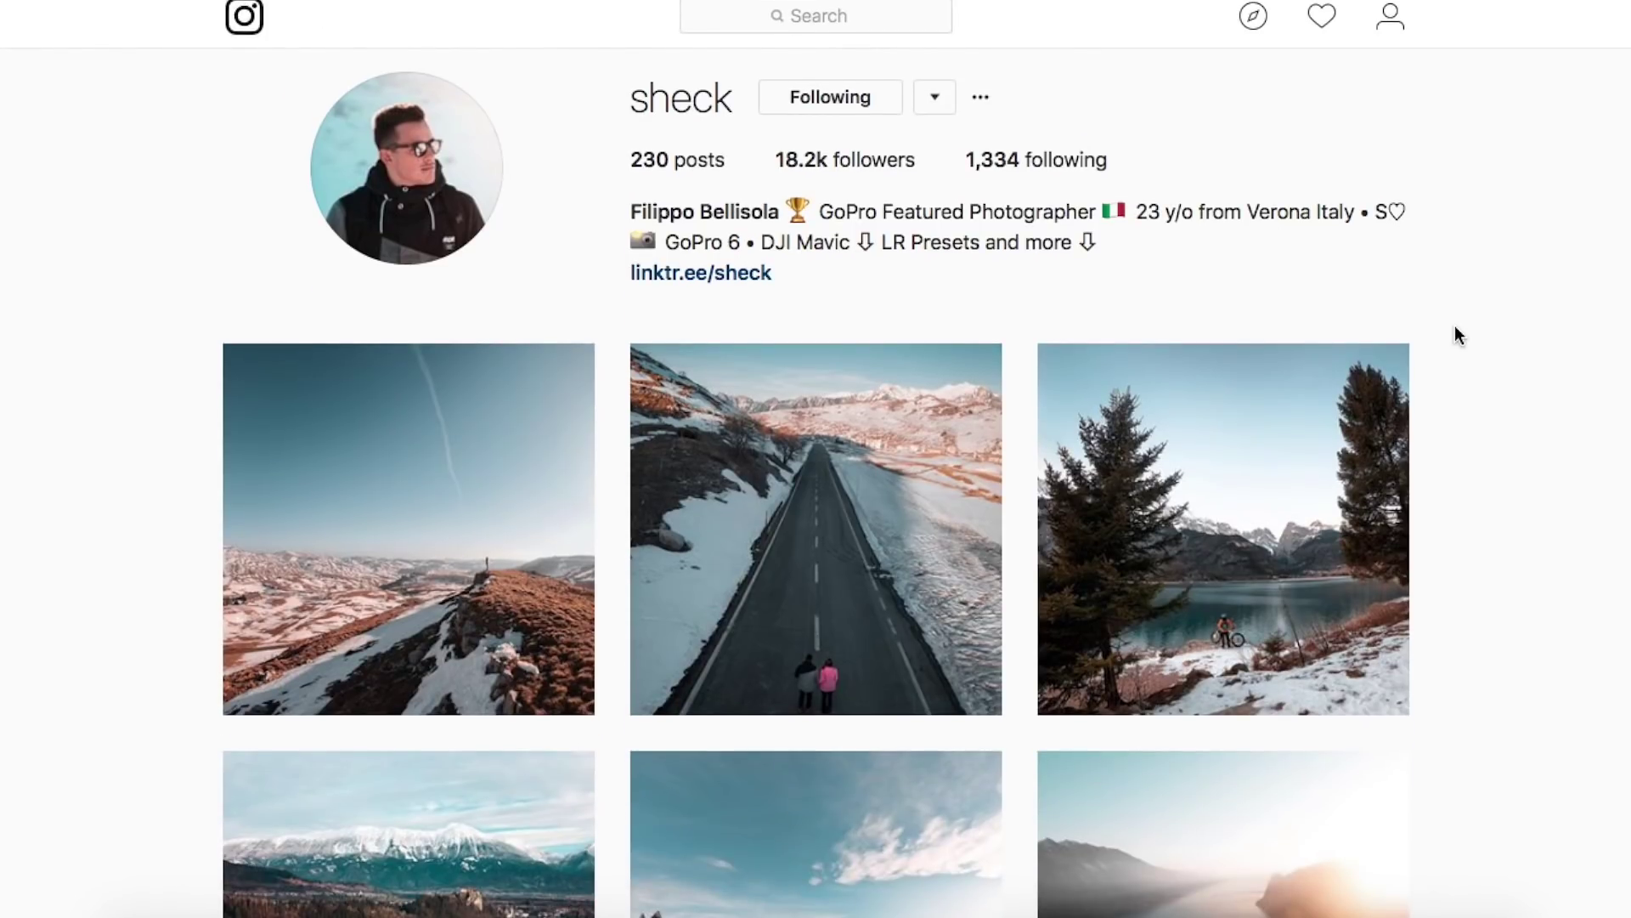
scroll(1458, 334, "down", 1)
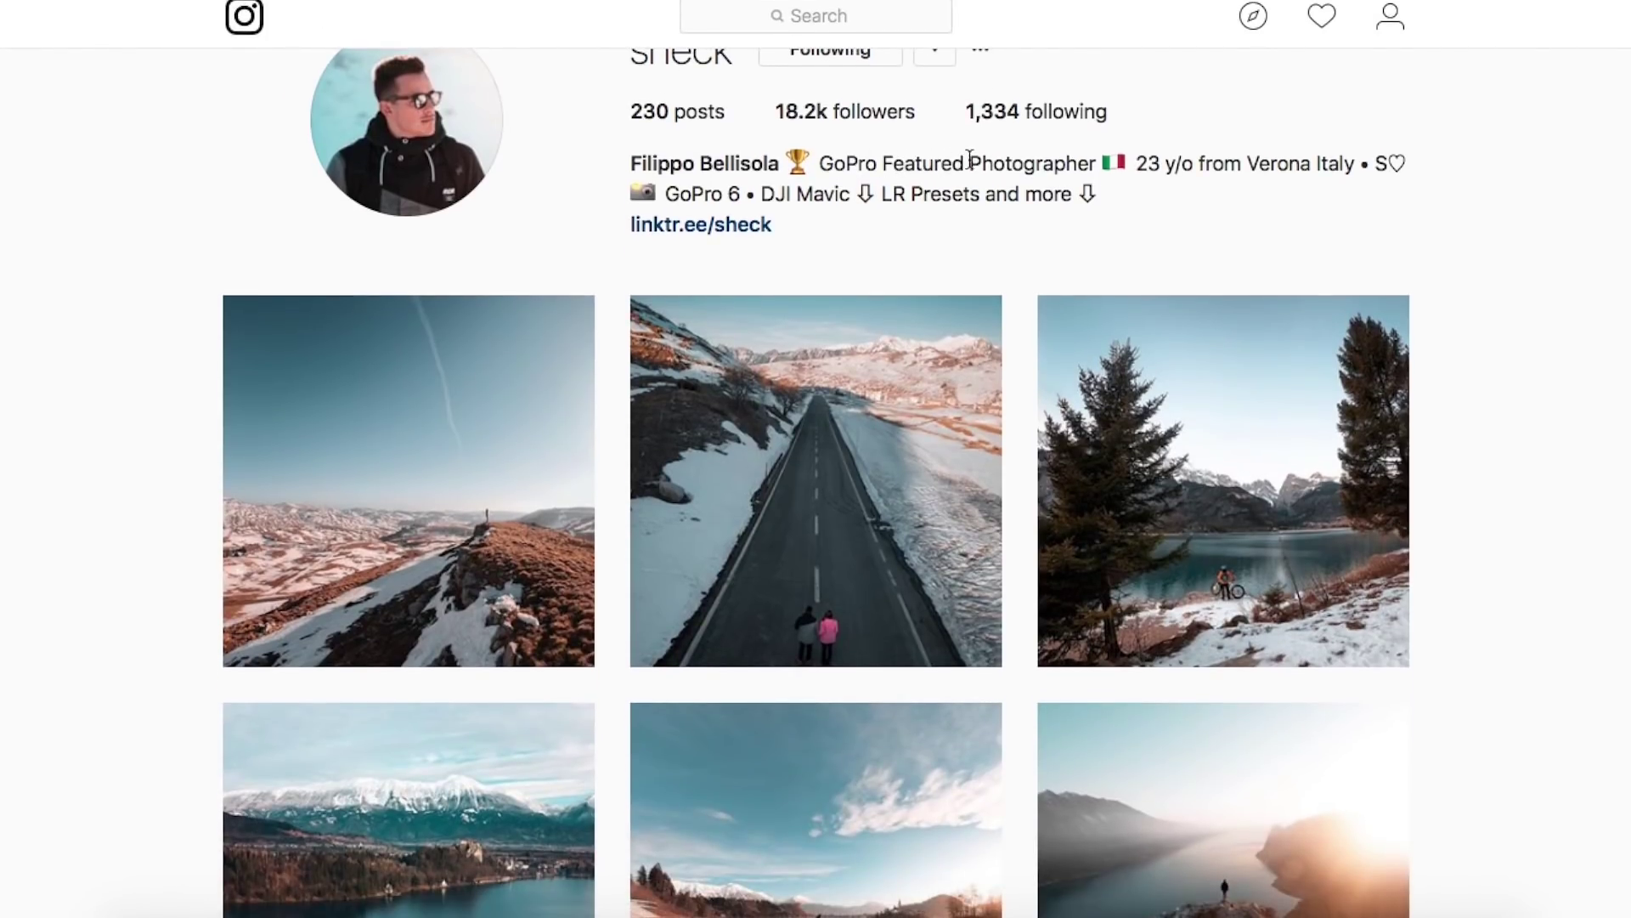
scroll(1547, 357, "down", 5)
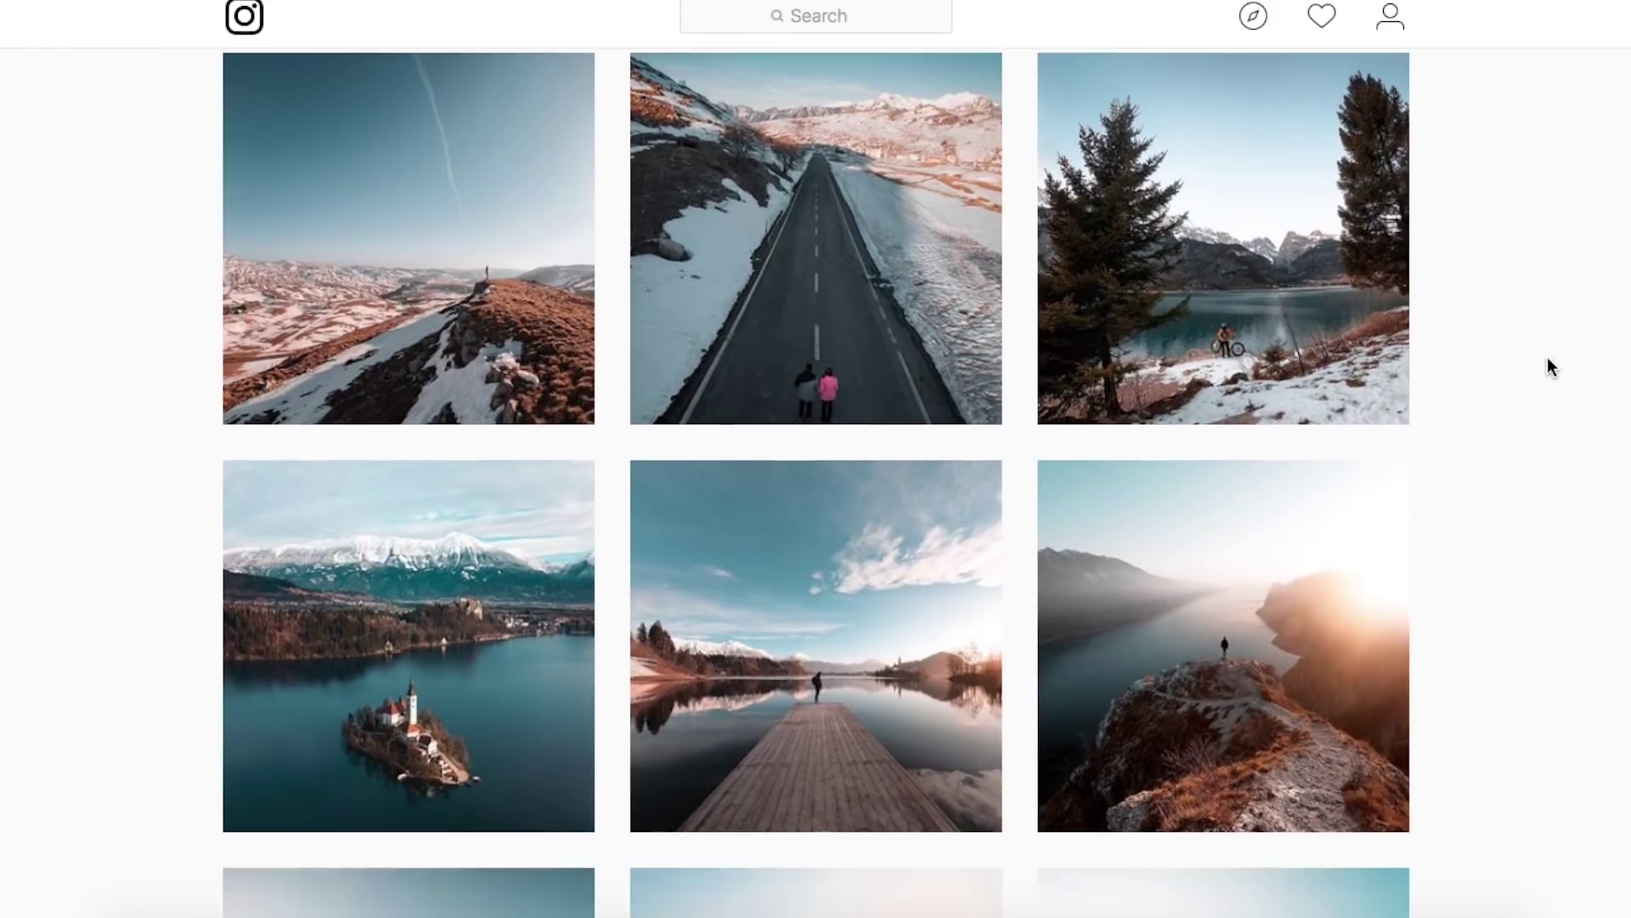
scroll(1548, 365, "down", 6)
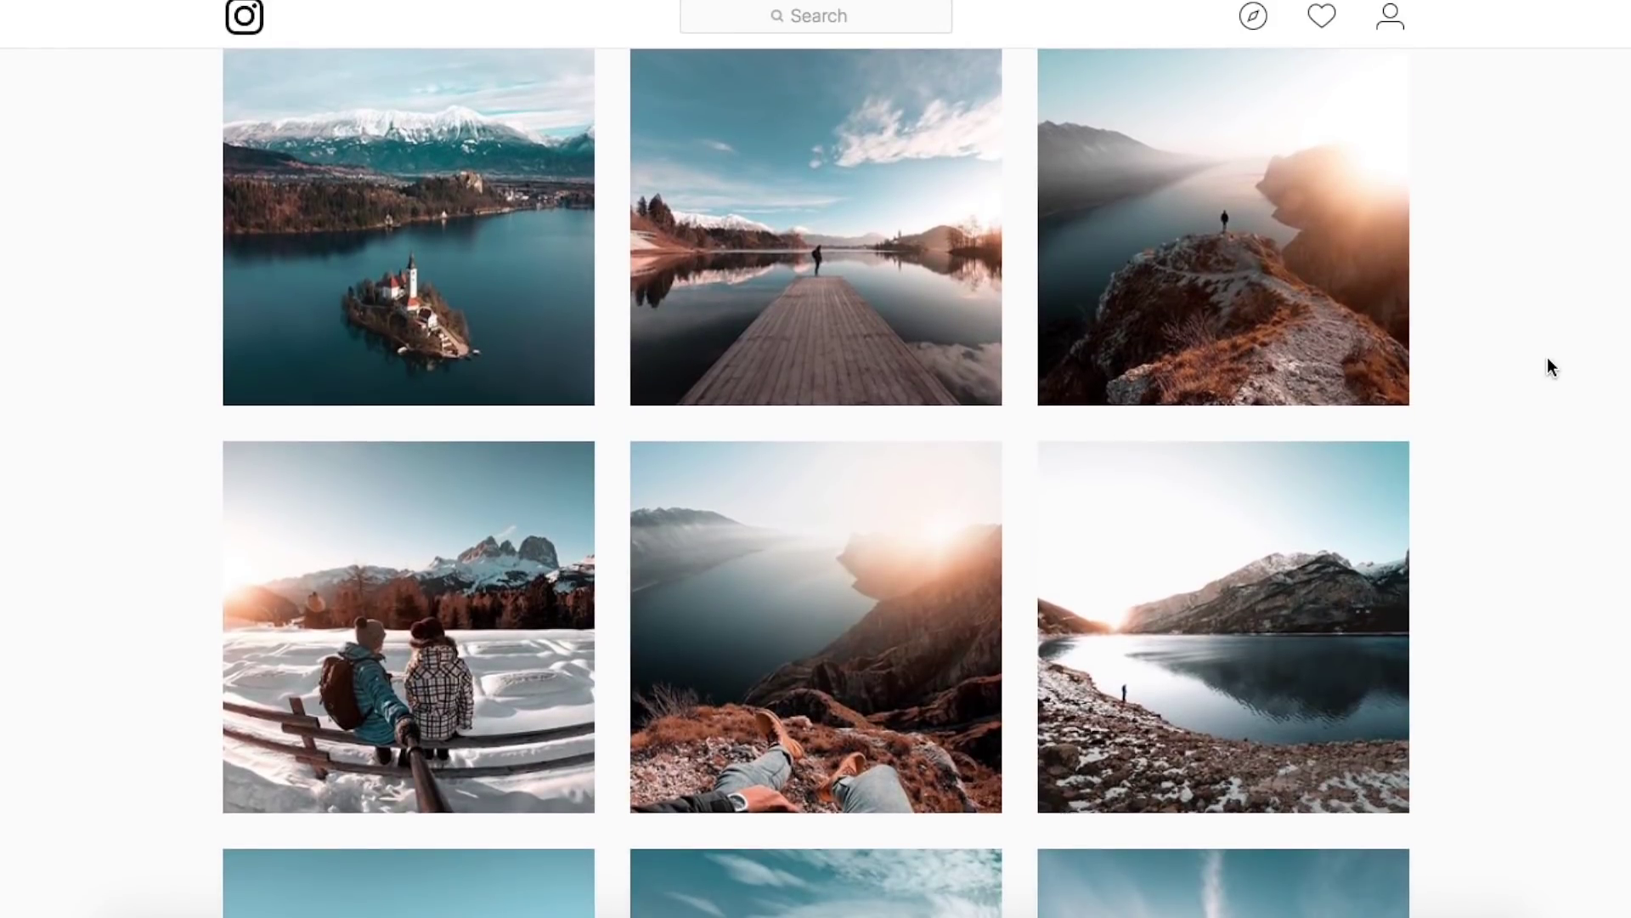
scroll(1547, 359, "down", 4)
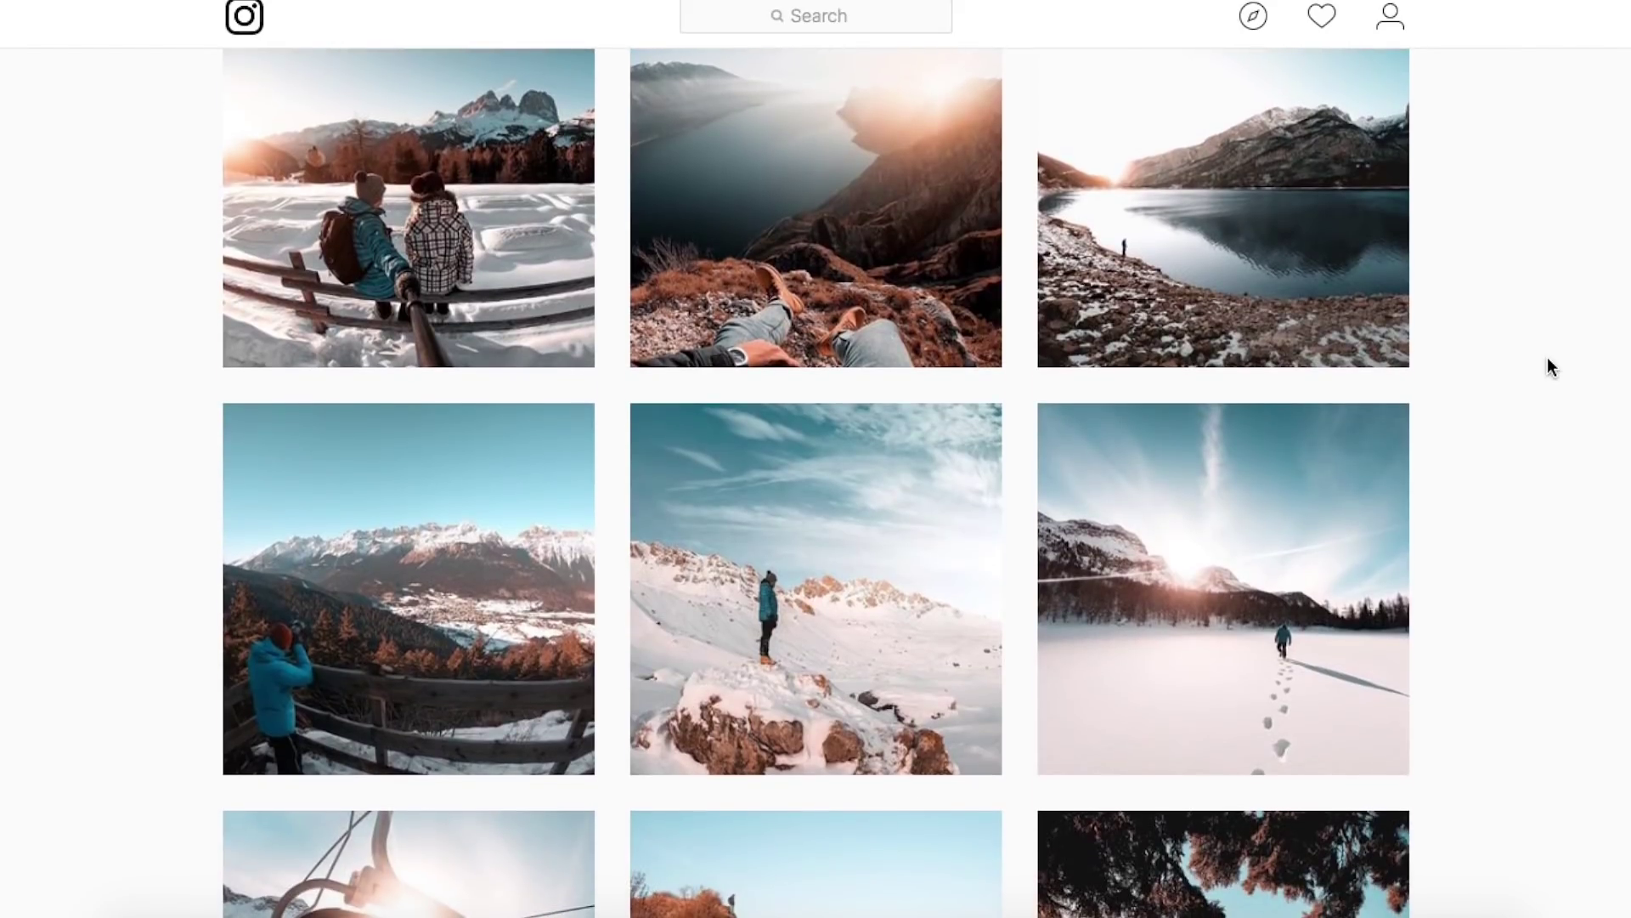
scroll(1547, 367, "down", 4)
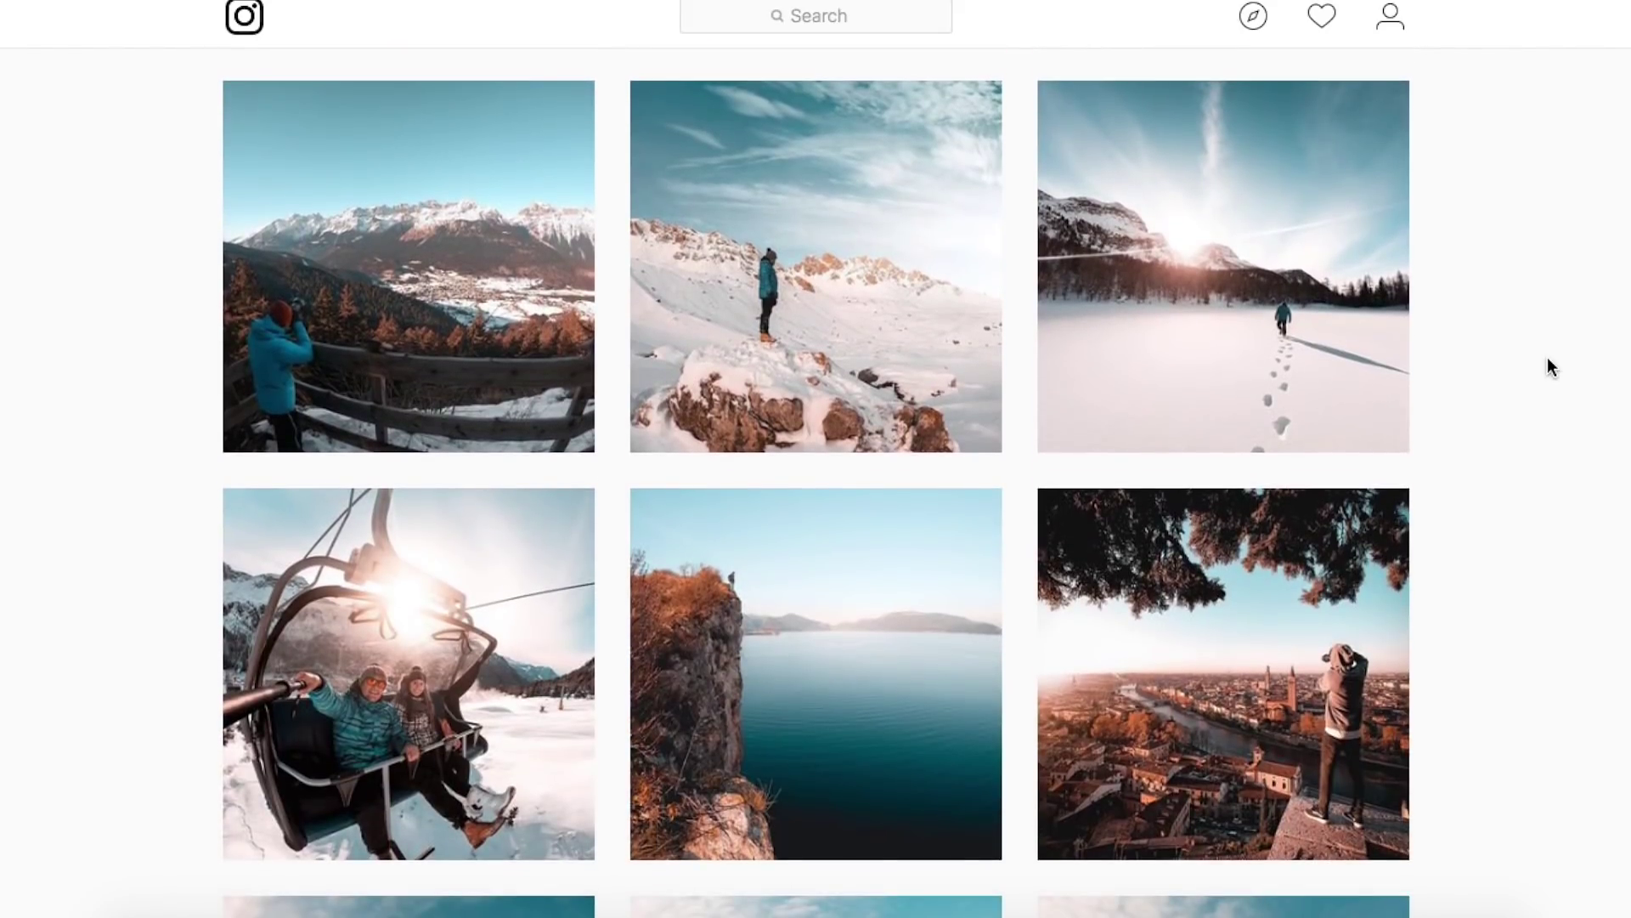
scroll(1547, 367, "down", 6)
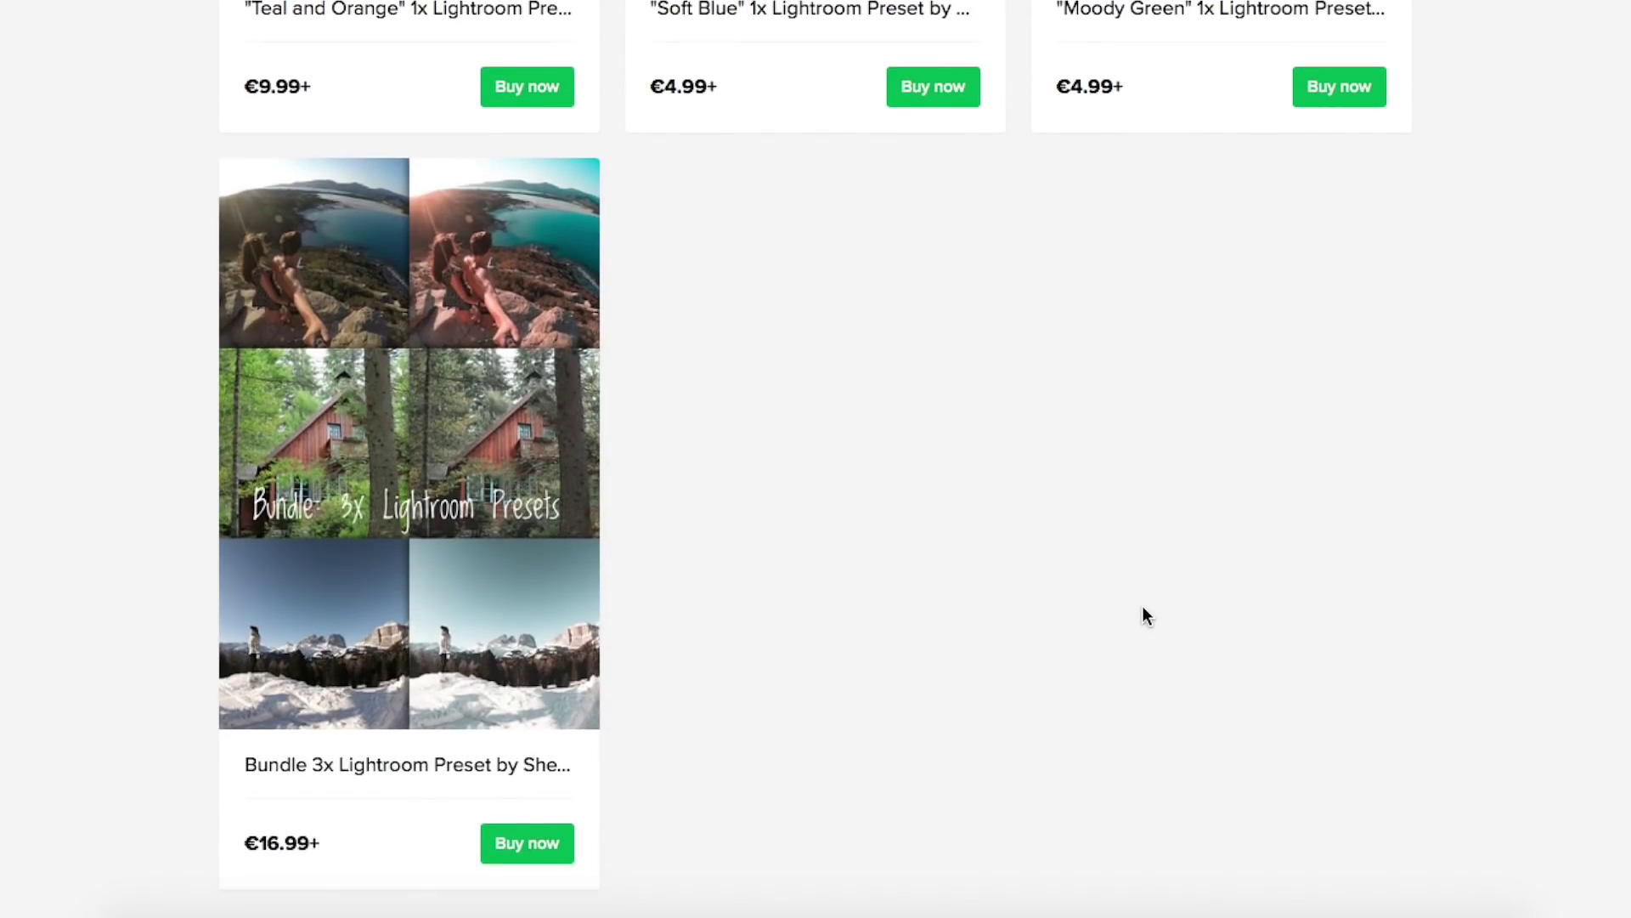
scroll(1144, 605, "up", 10)
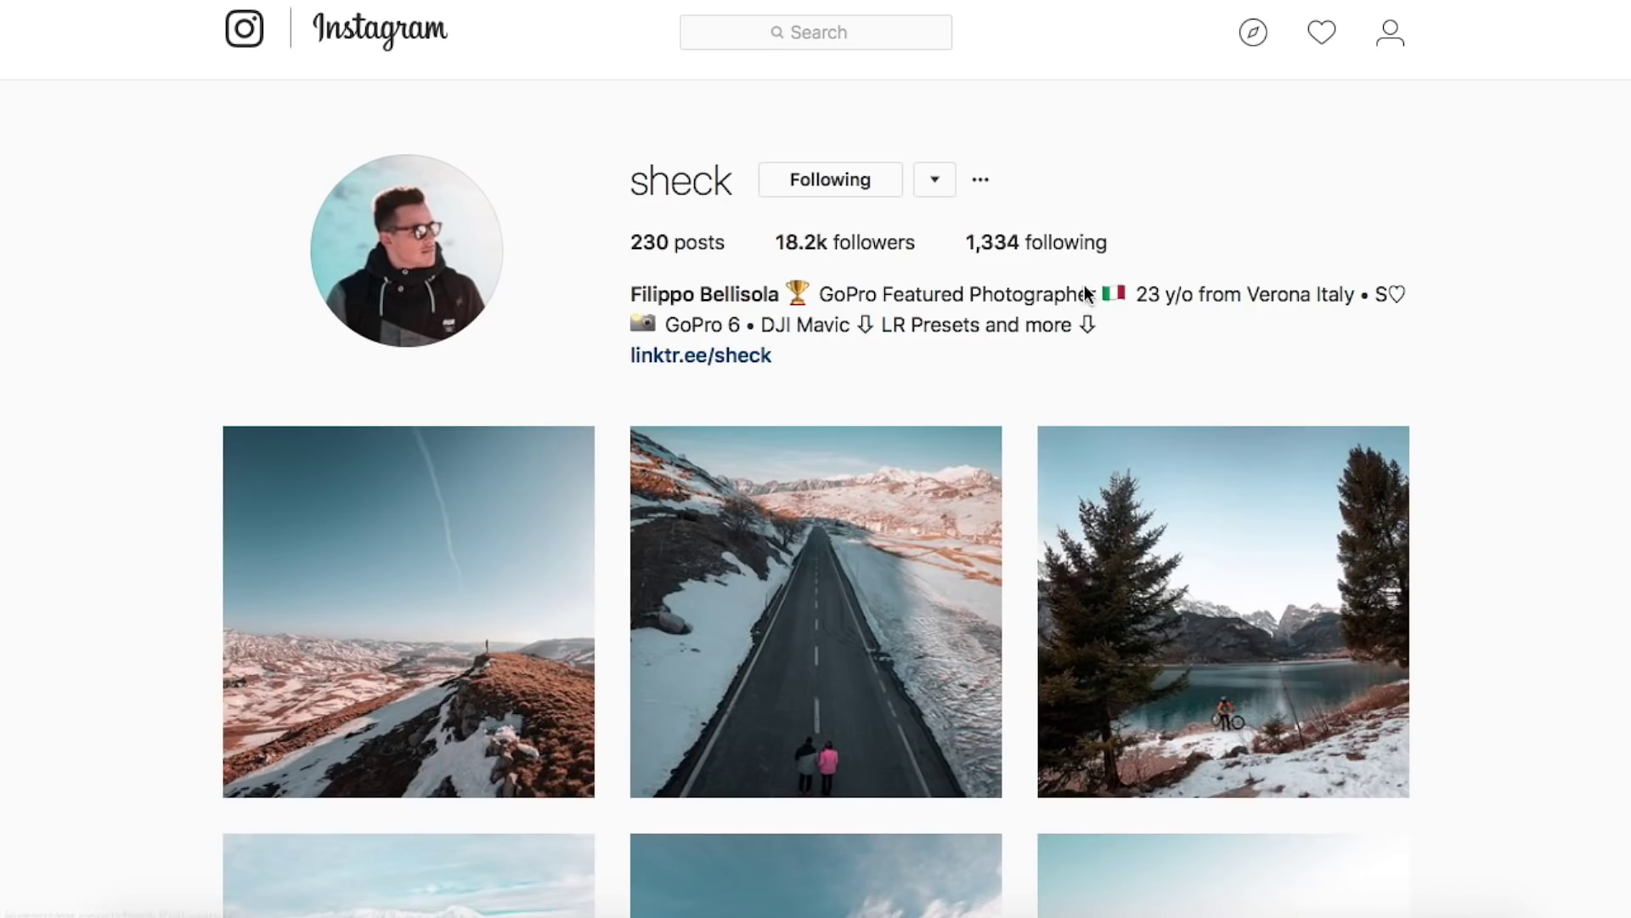
scroll(1474, 510, "down", 10)
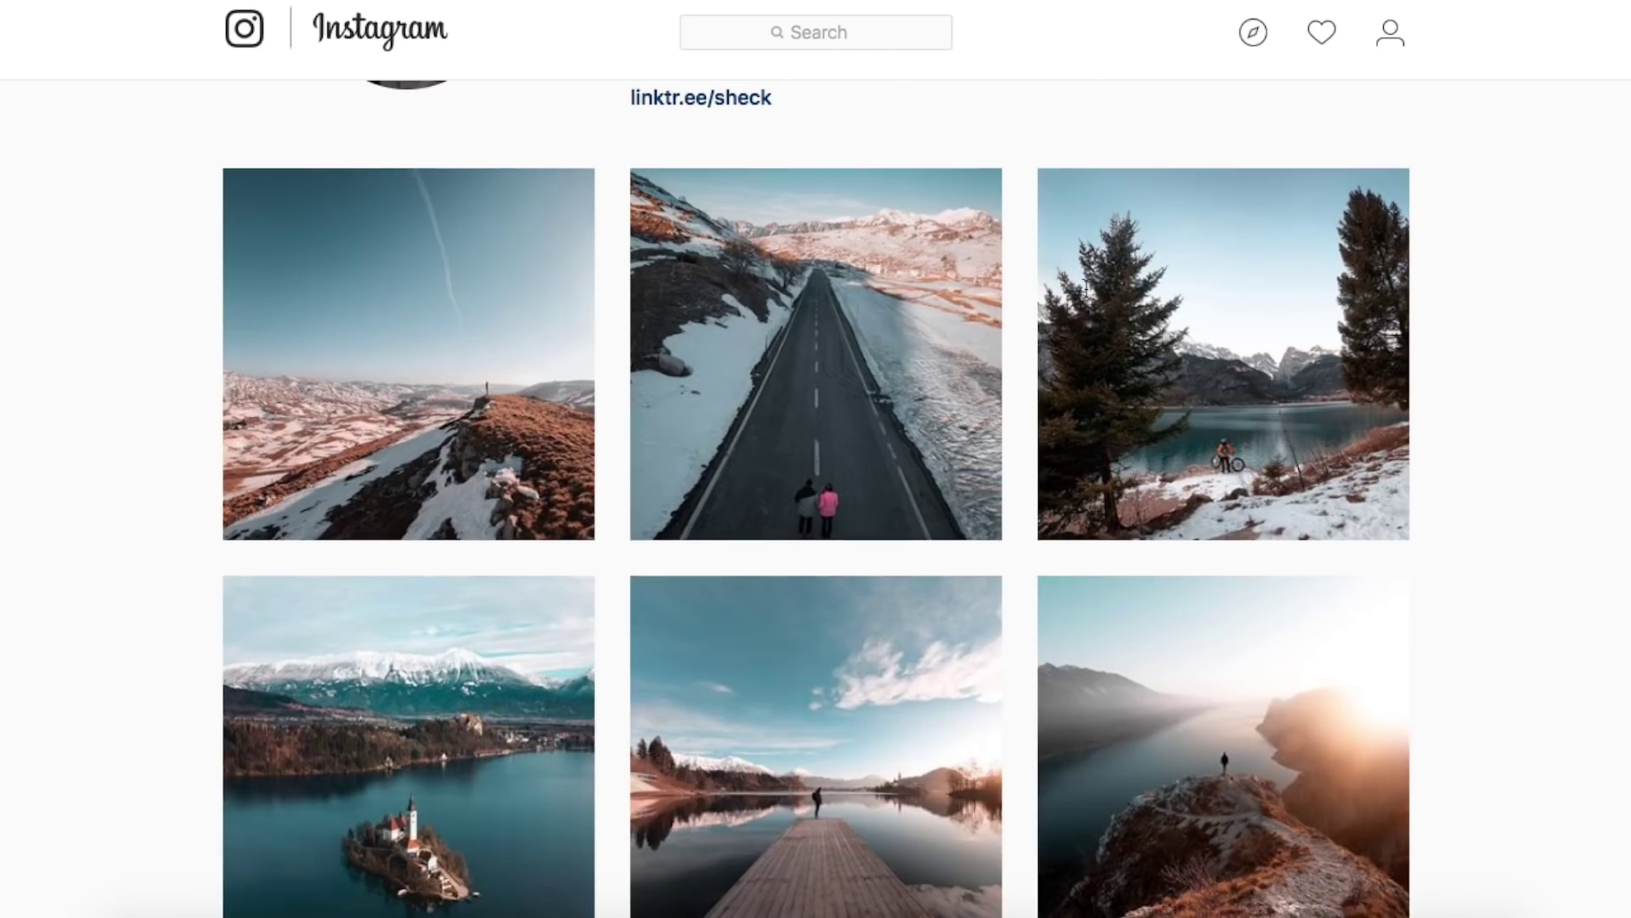
scroll(1140, 538, "down", 3)
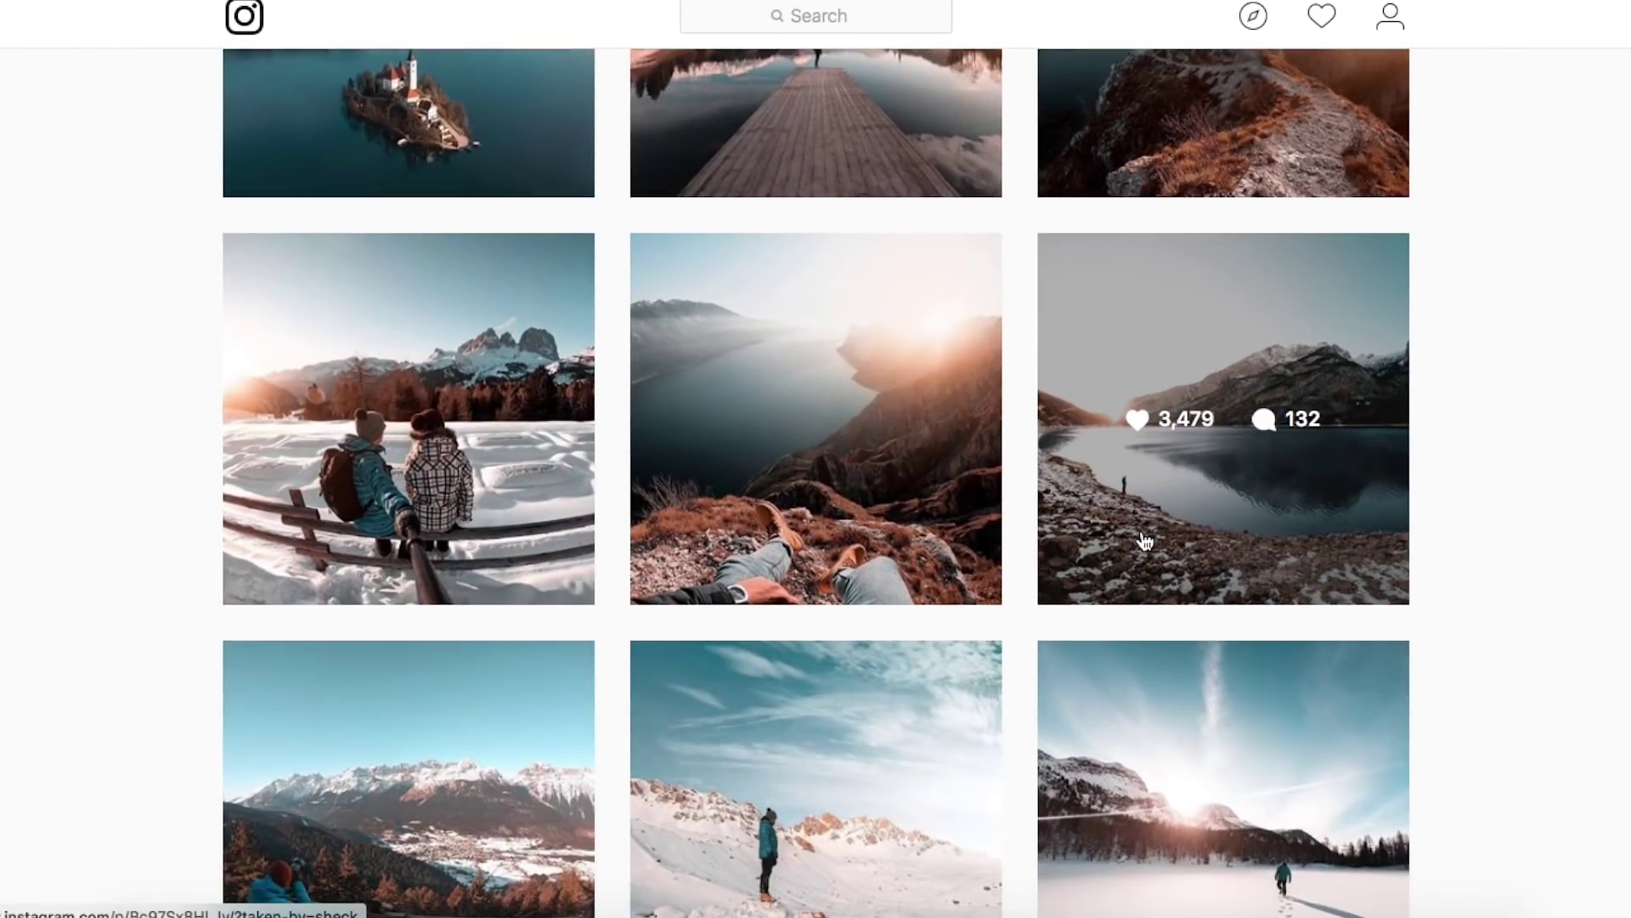
scroll(1143, 539, "down", 7)
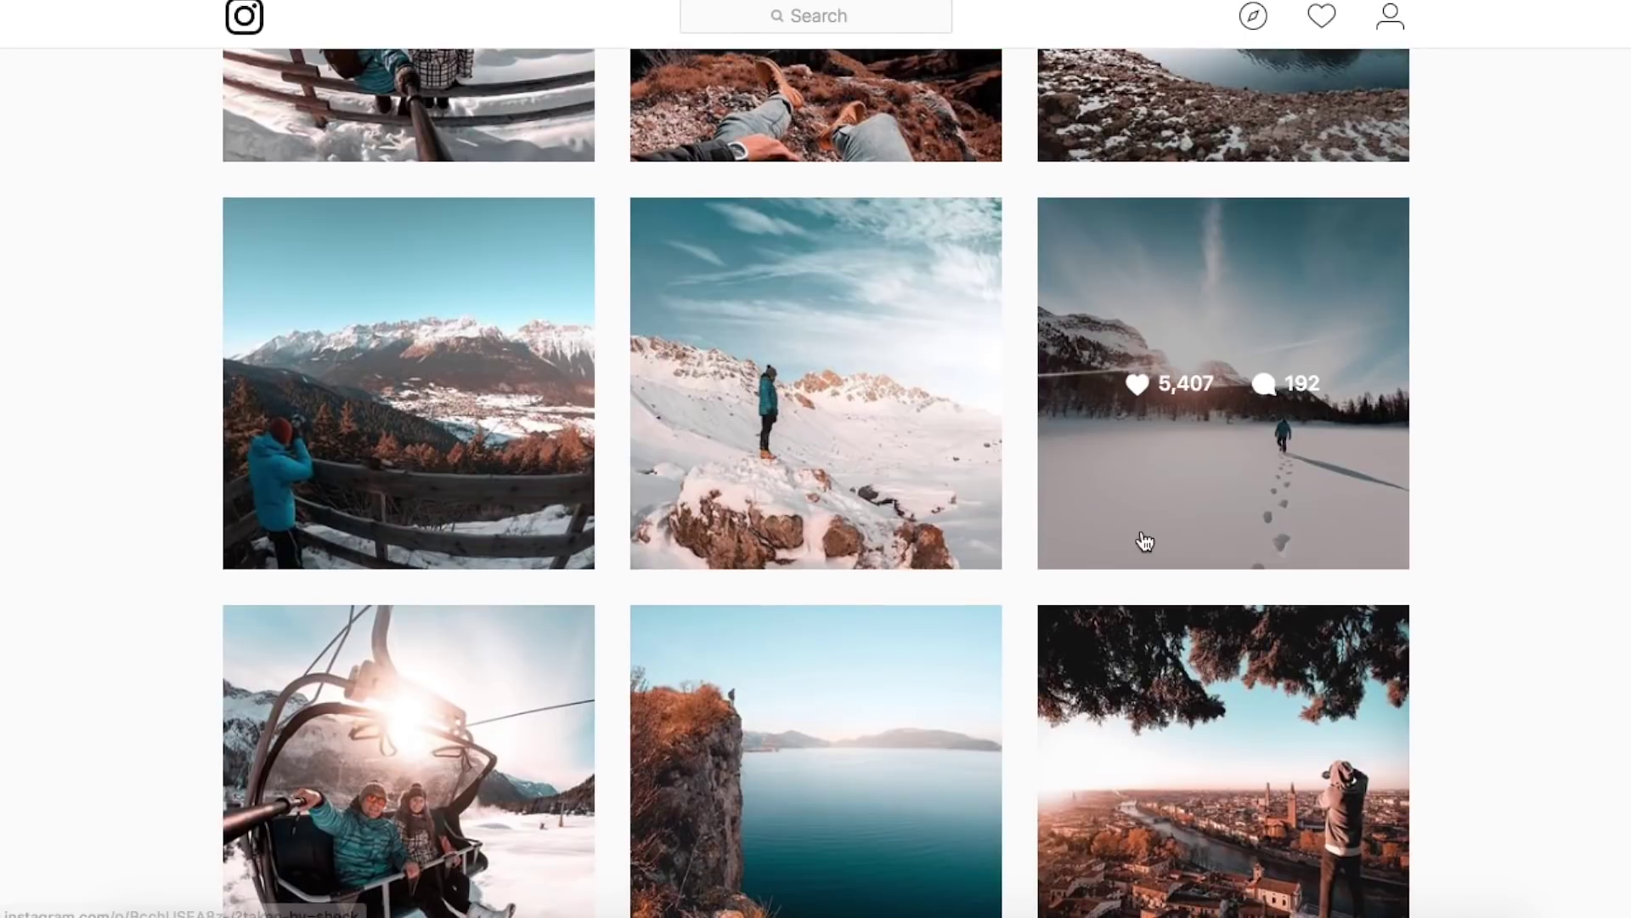
scroll(1143, 539, "down", 2)
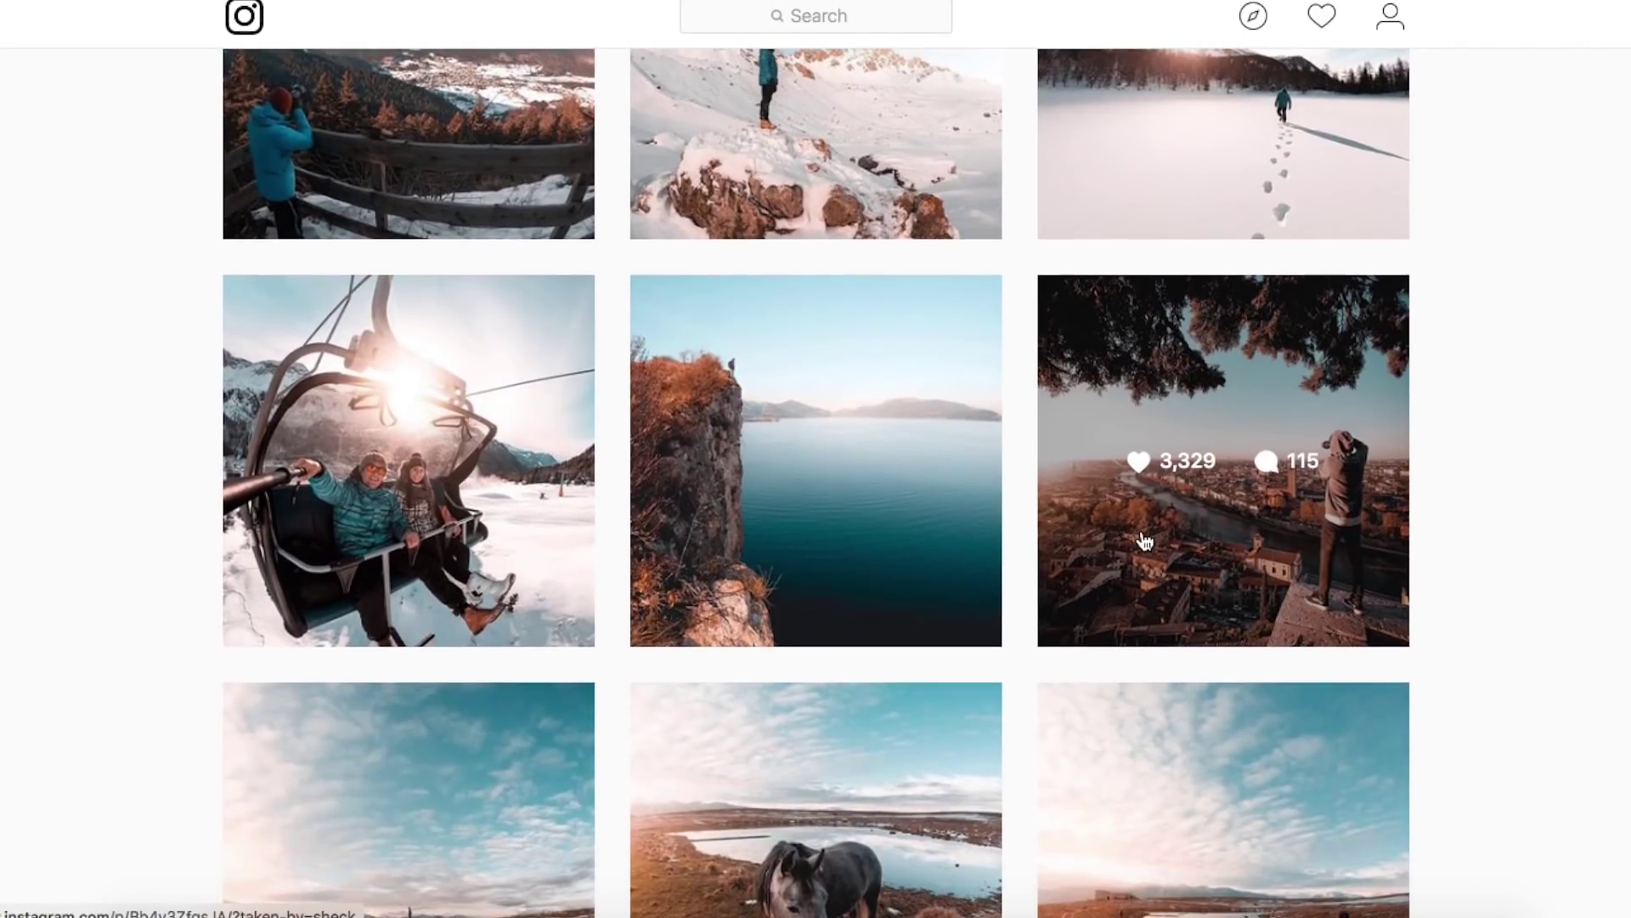
scroll(1143, 539, "down", 6)
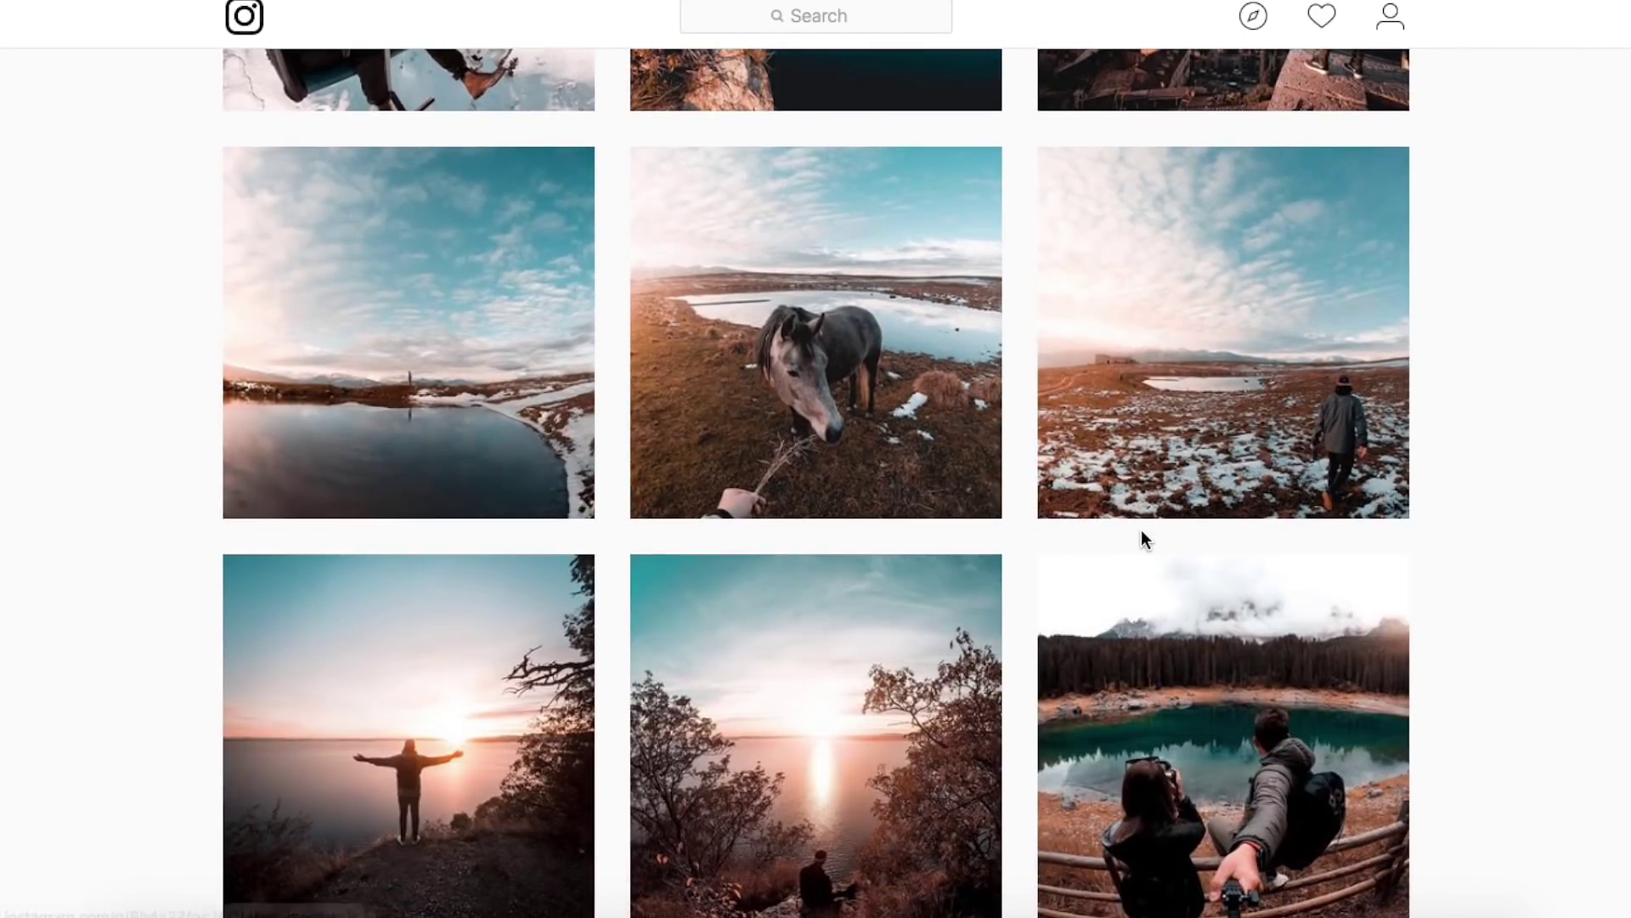
scroll(1143, 538, "down", 5)
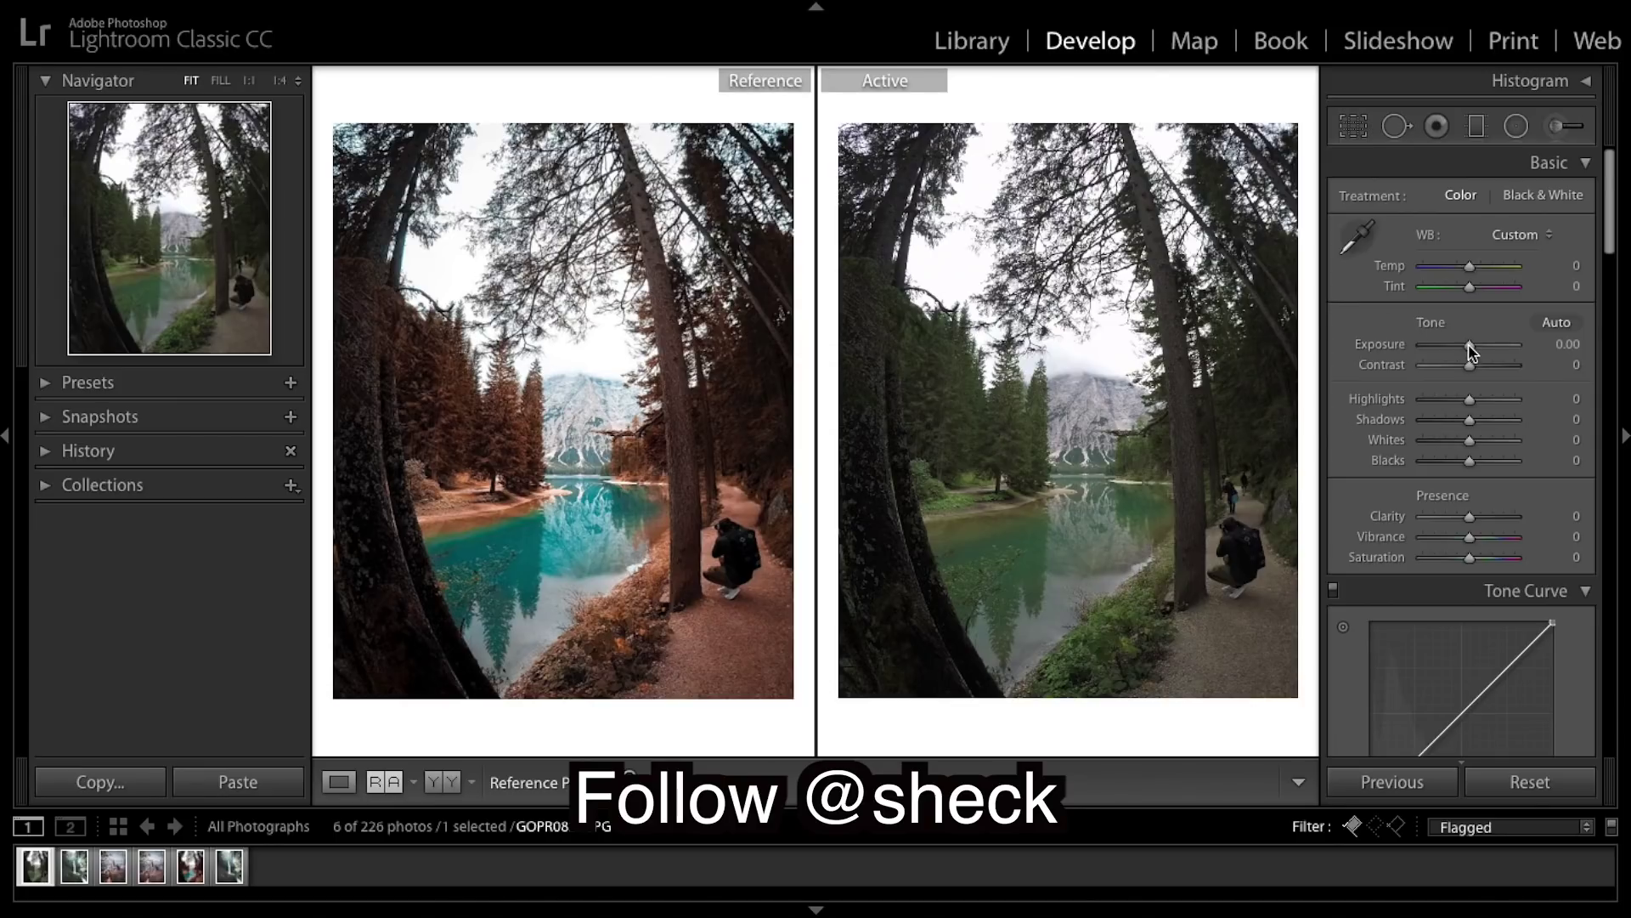
Lower Contrast to -40 and Highlights to -76, comparing before and after.
left_click(1453, 365)
left_click_drag(1457, 371, 1454, 372)
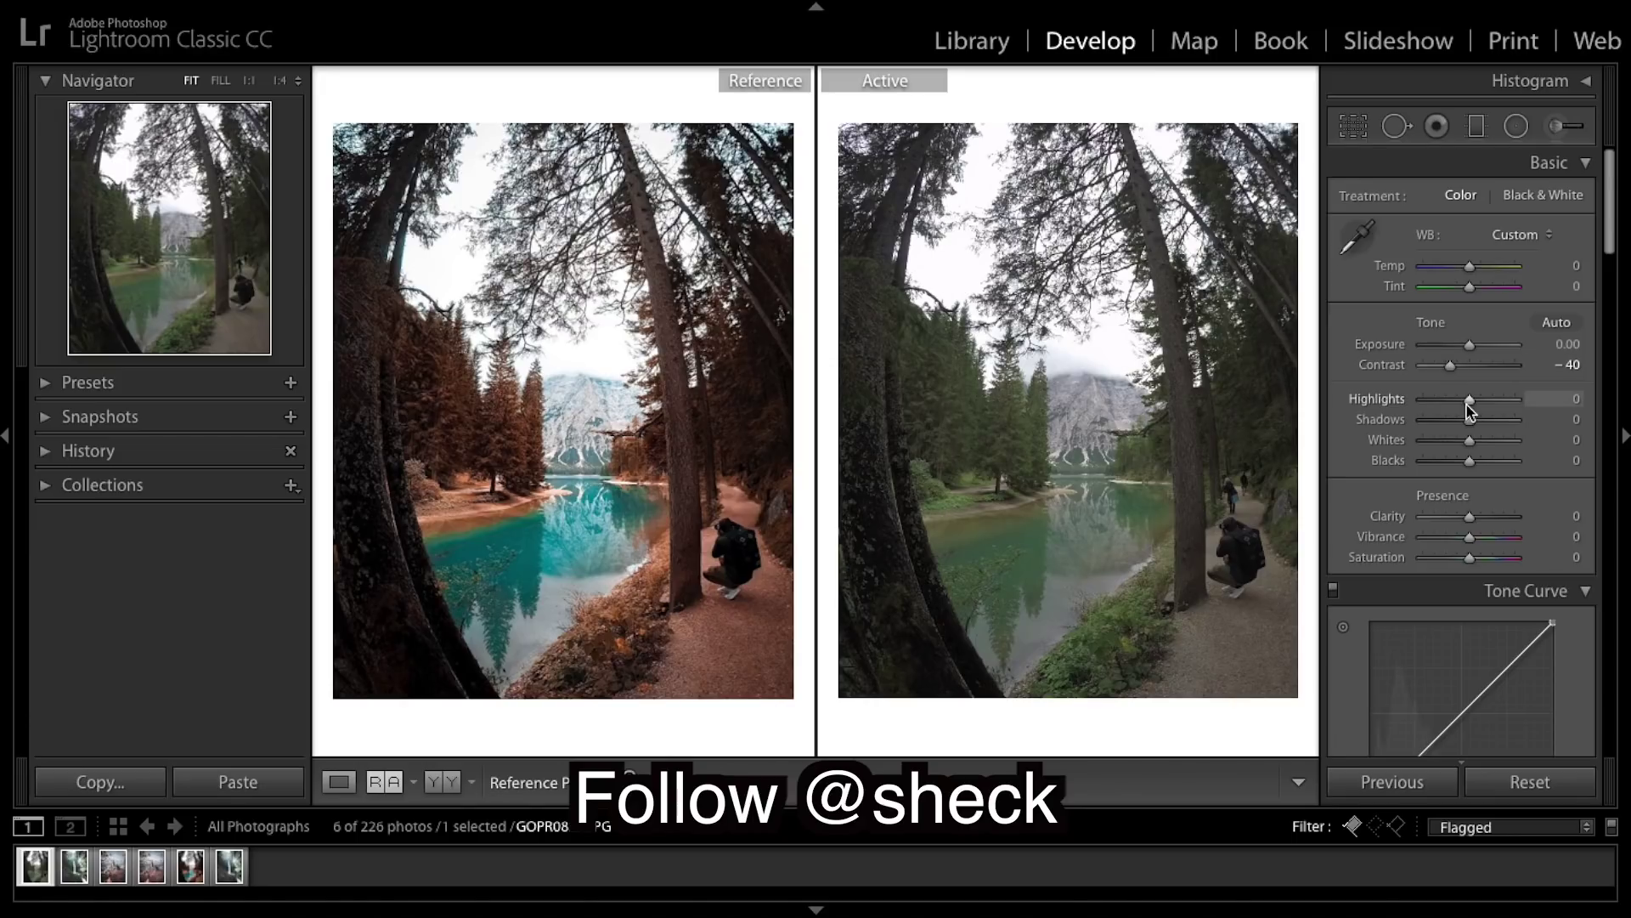
left_click_drag(1471, 411, 1427, 411)
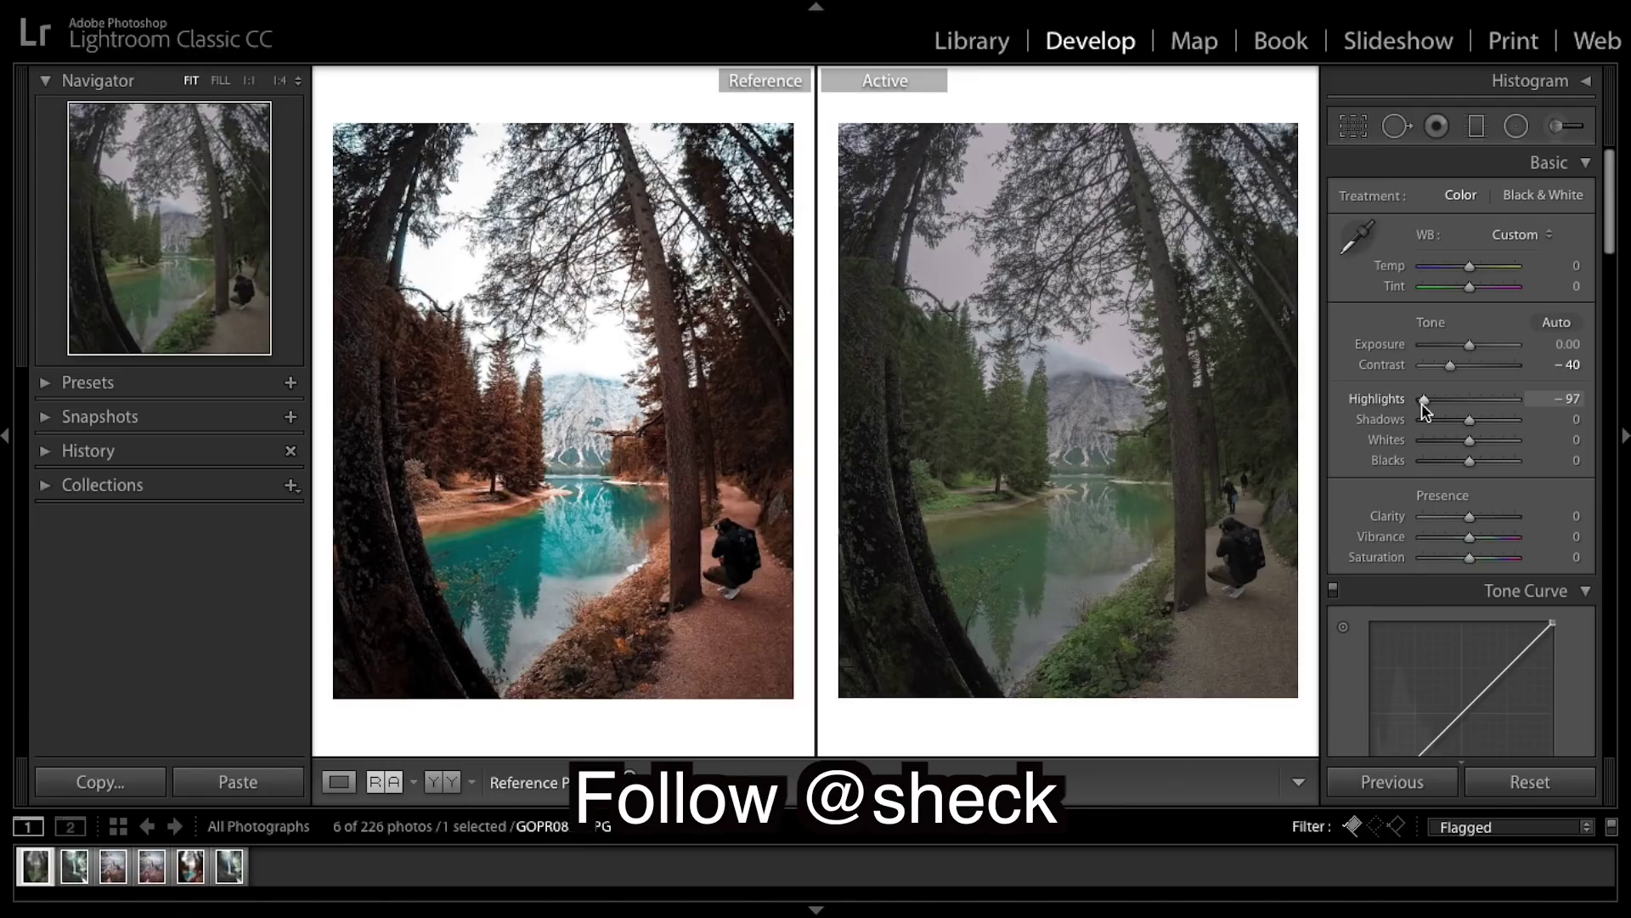
left_click_drag(1425, 410, 1436, 410)
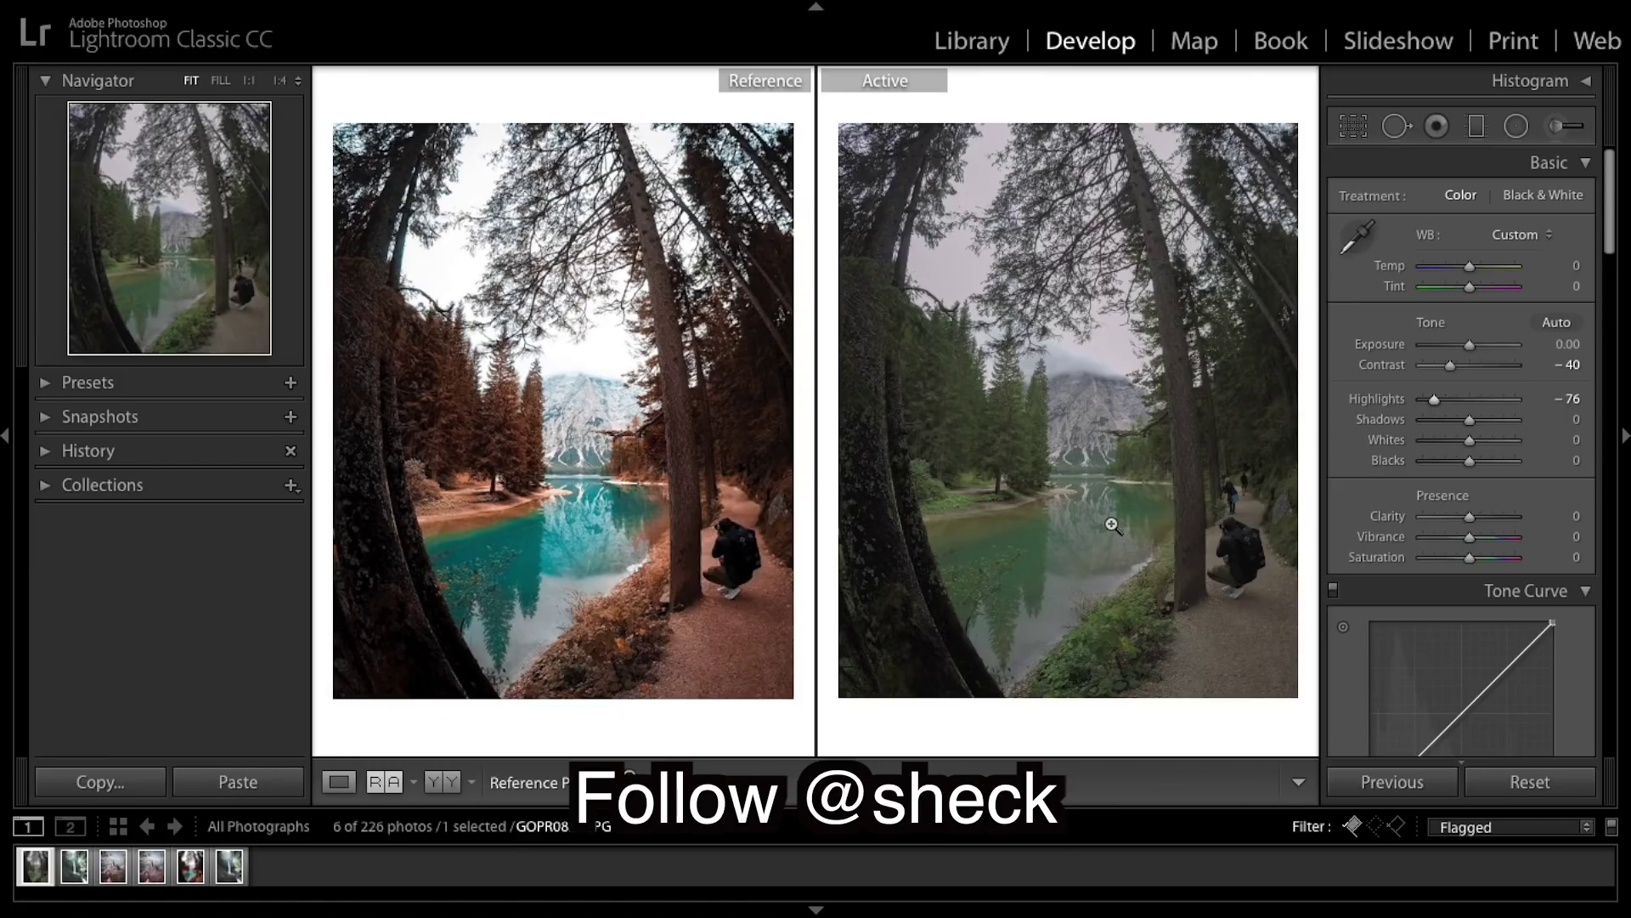
key("backslash")
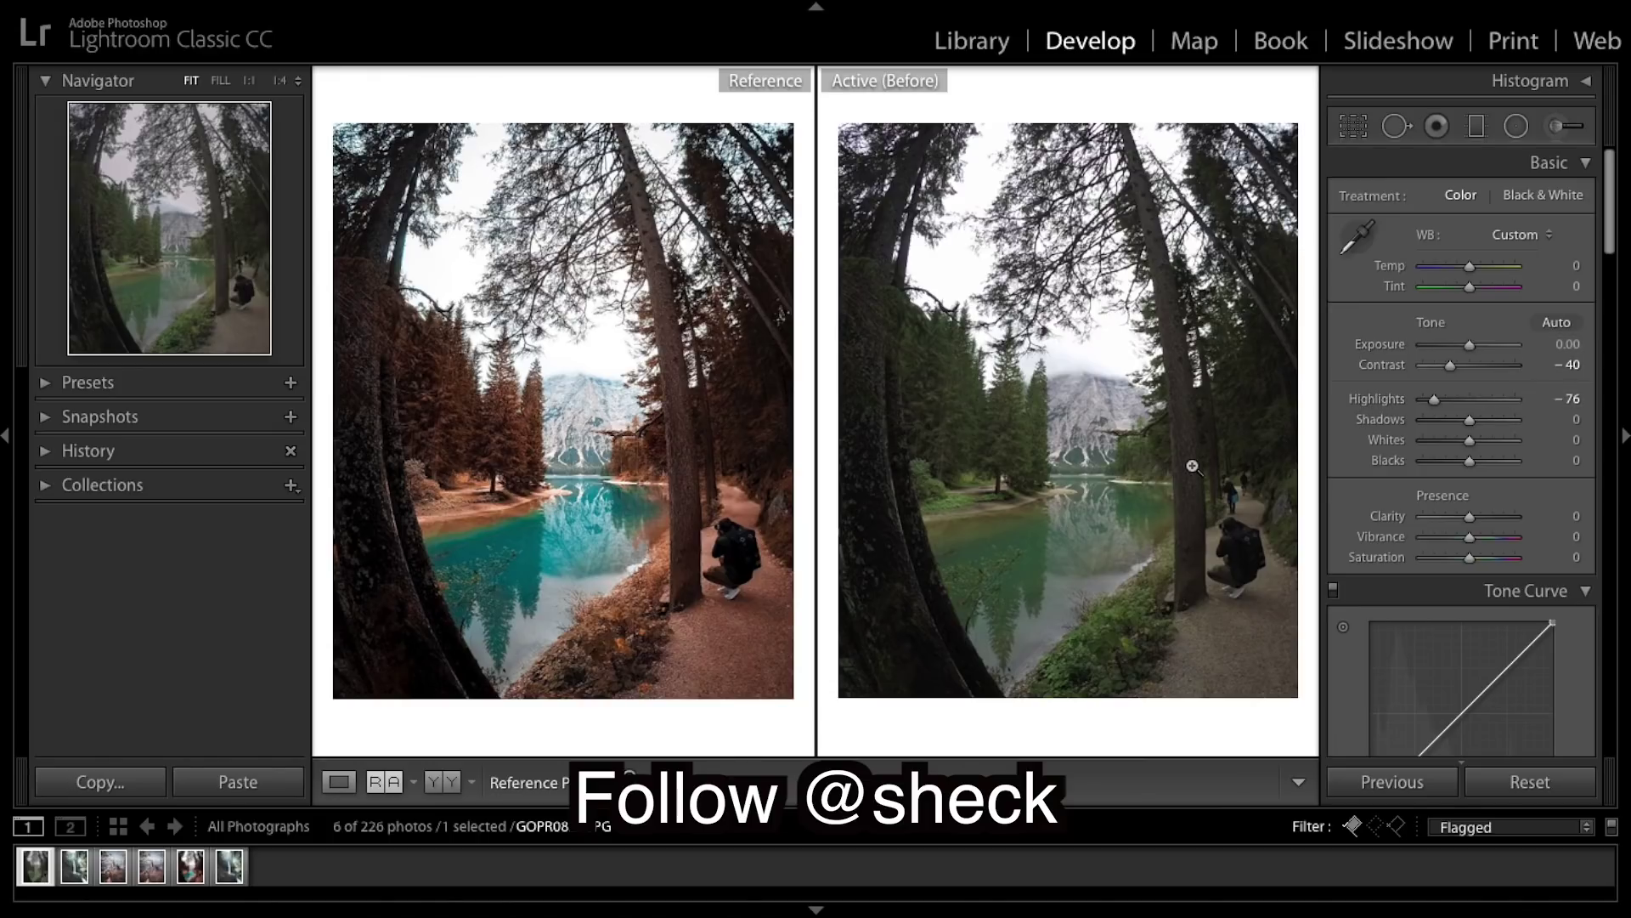
key("backslash")
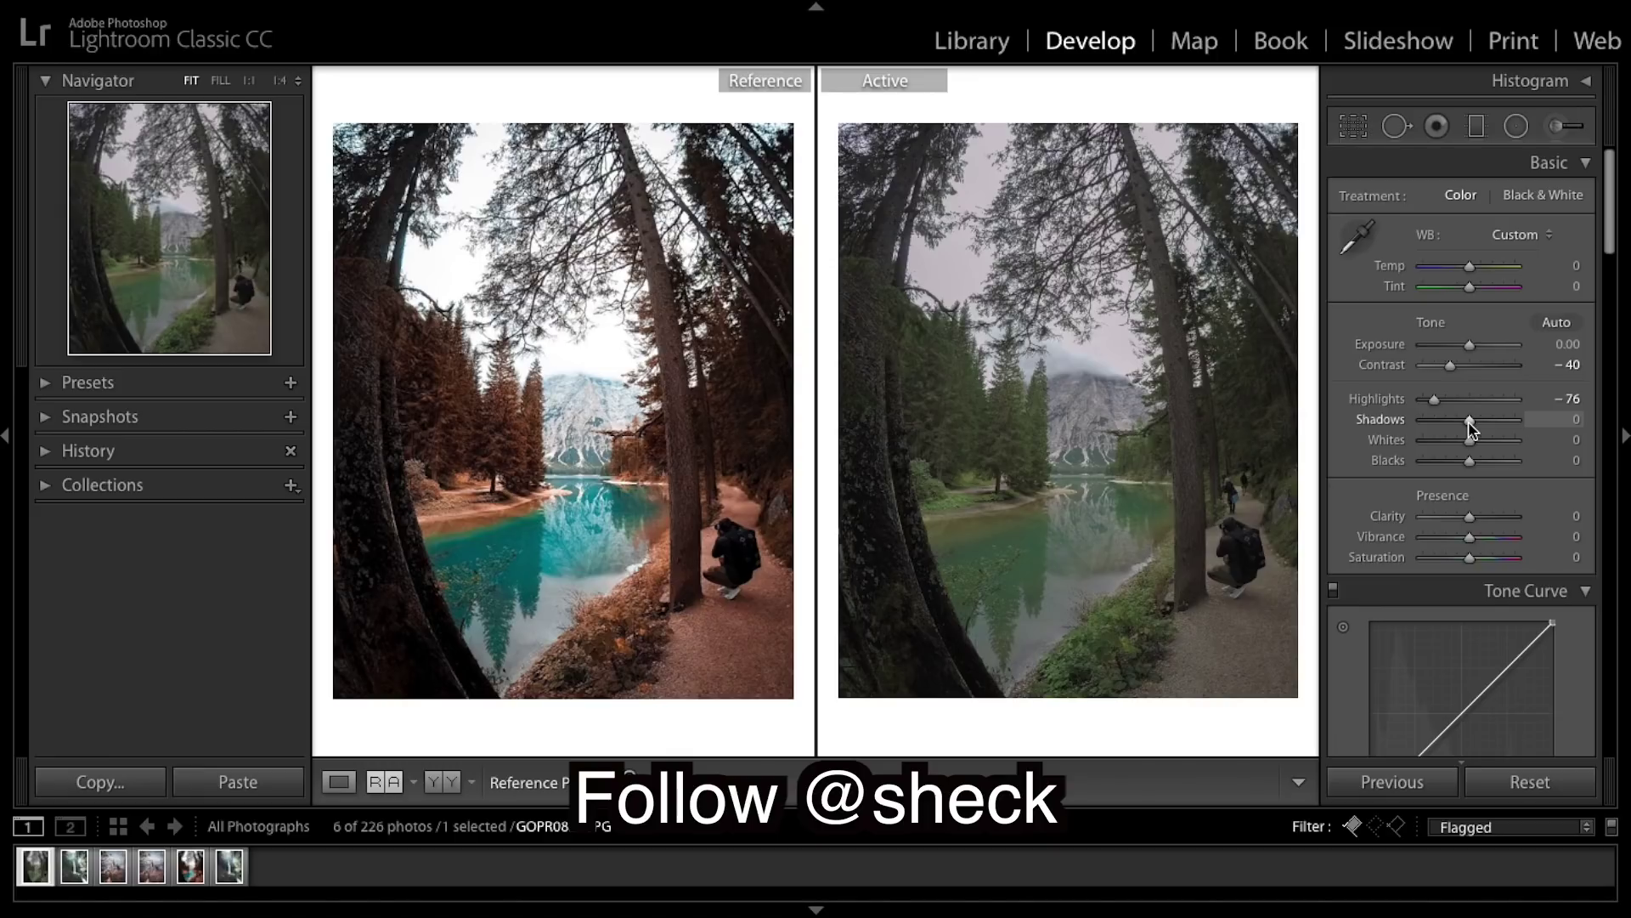
Set Shadows to +54, Whites to +78, Blacks to −52 and Clarity to −25.
left_click_drag(1471, 427, 1492, 418)
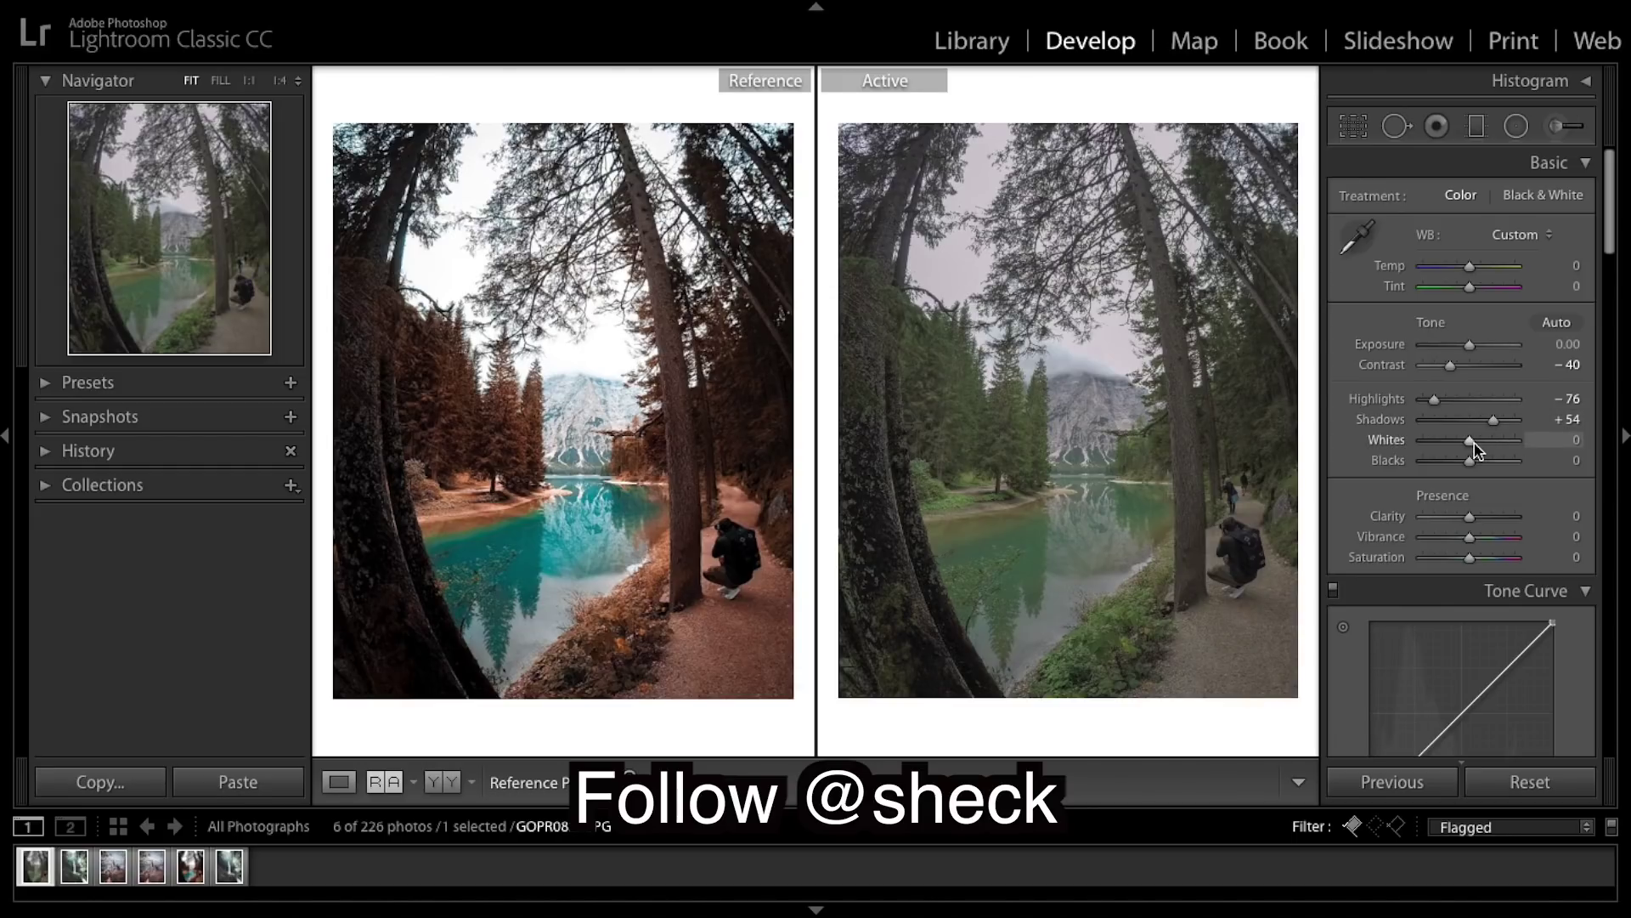
left_click_drag(1472, 441, 1500, 441)
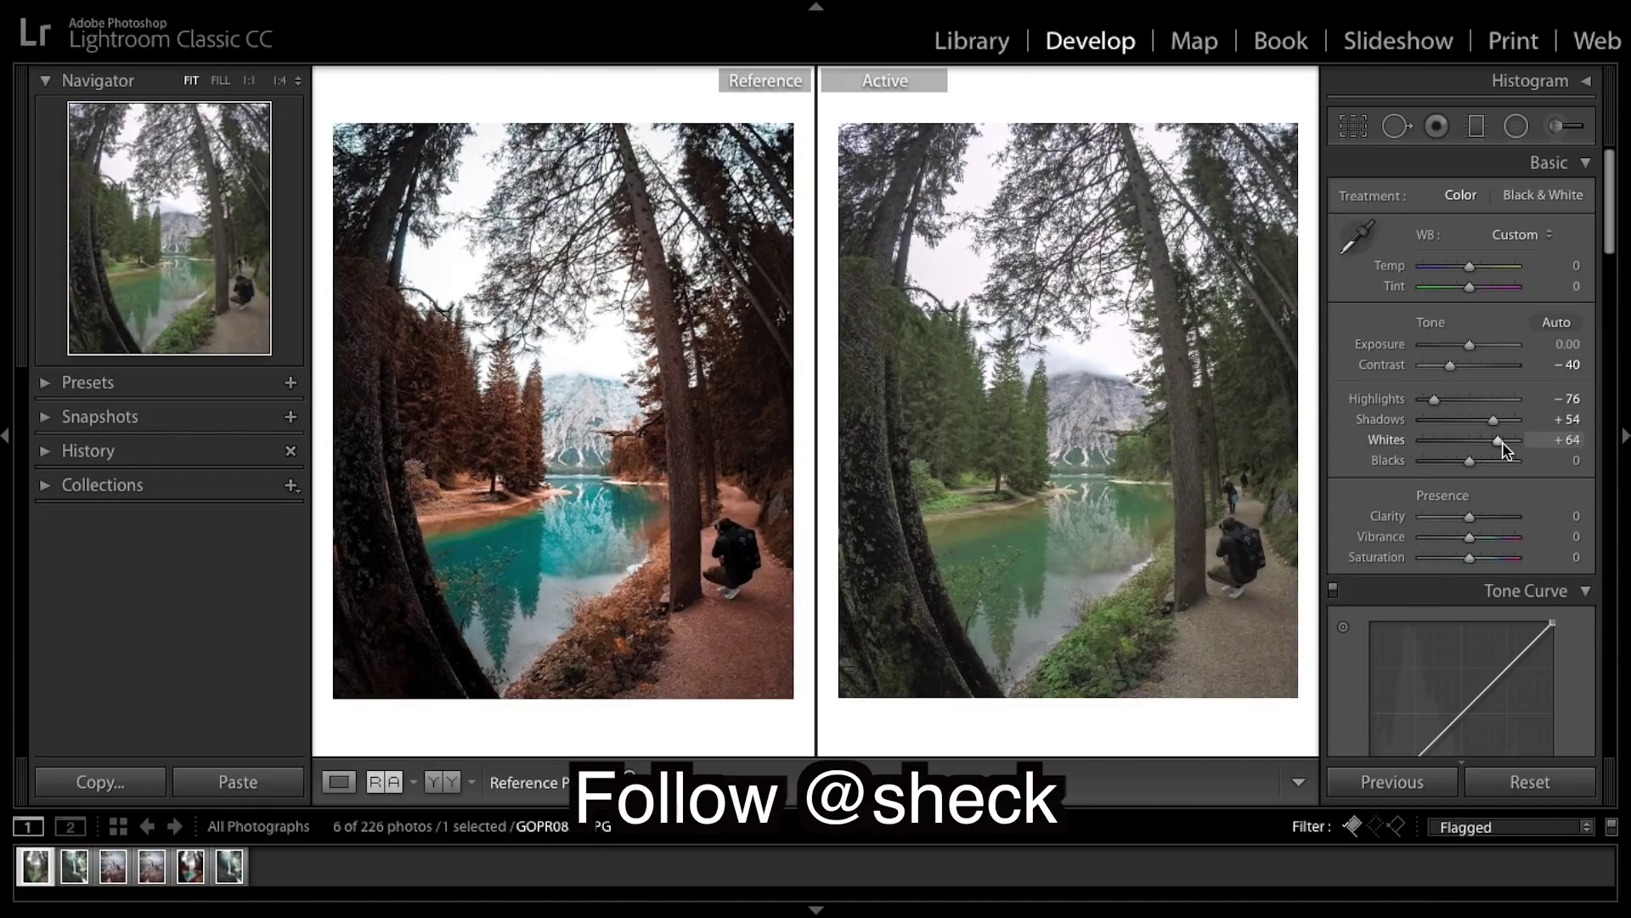
left_click_drag(1502, 443, 1506, 443)
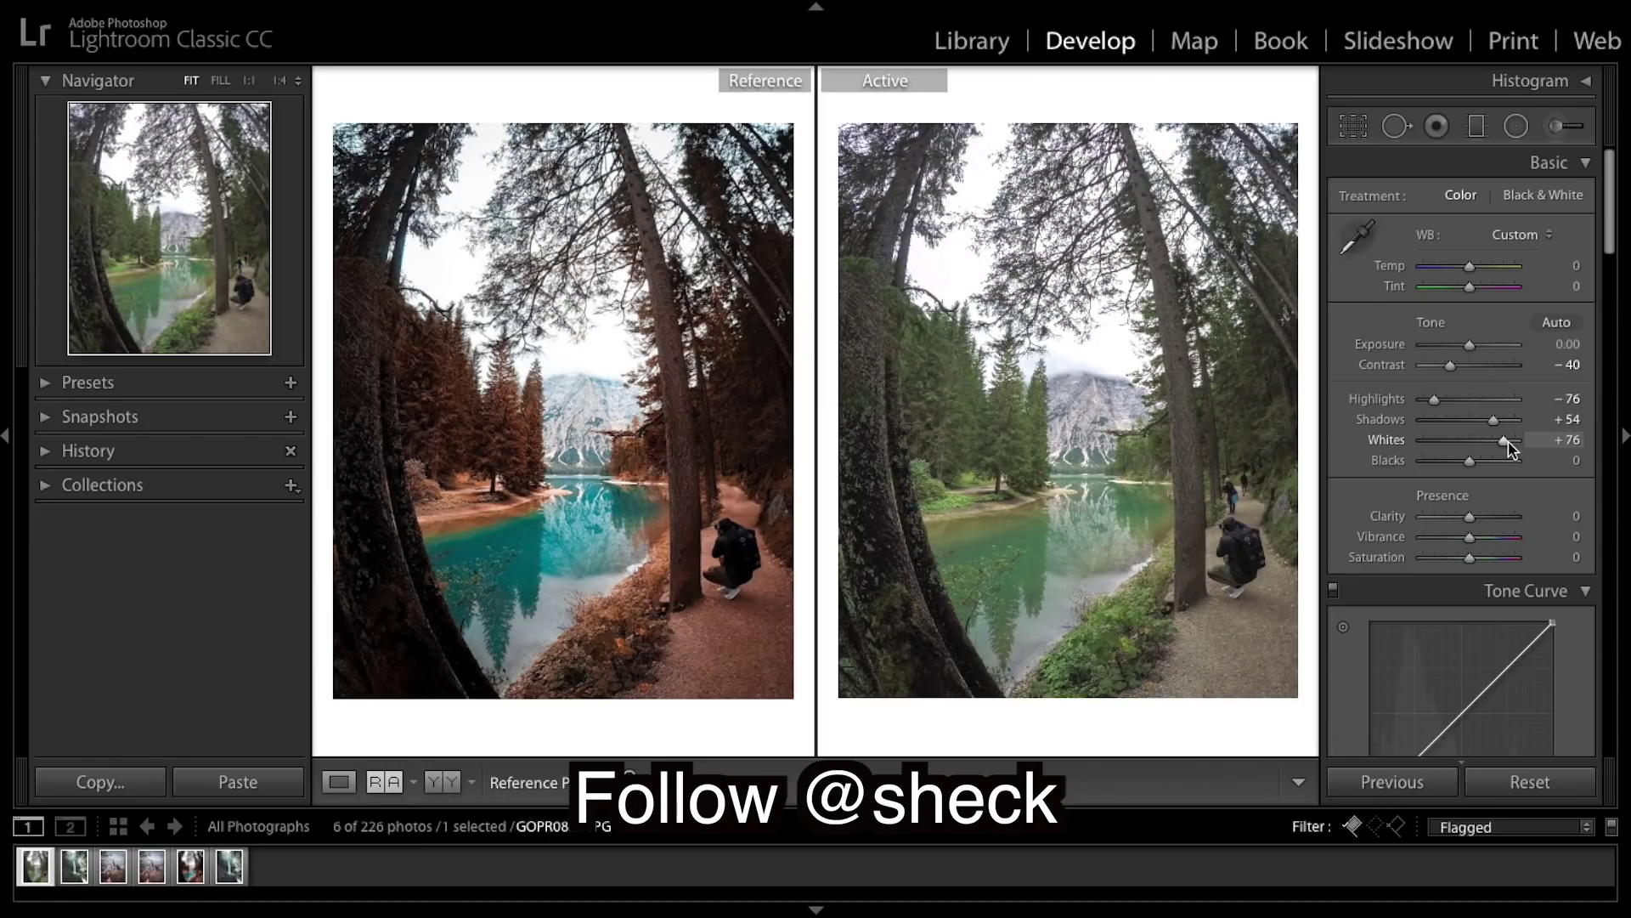
left_click_drag(1509, 447, 1510, 447)
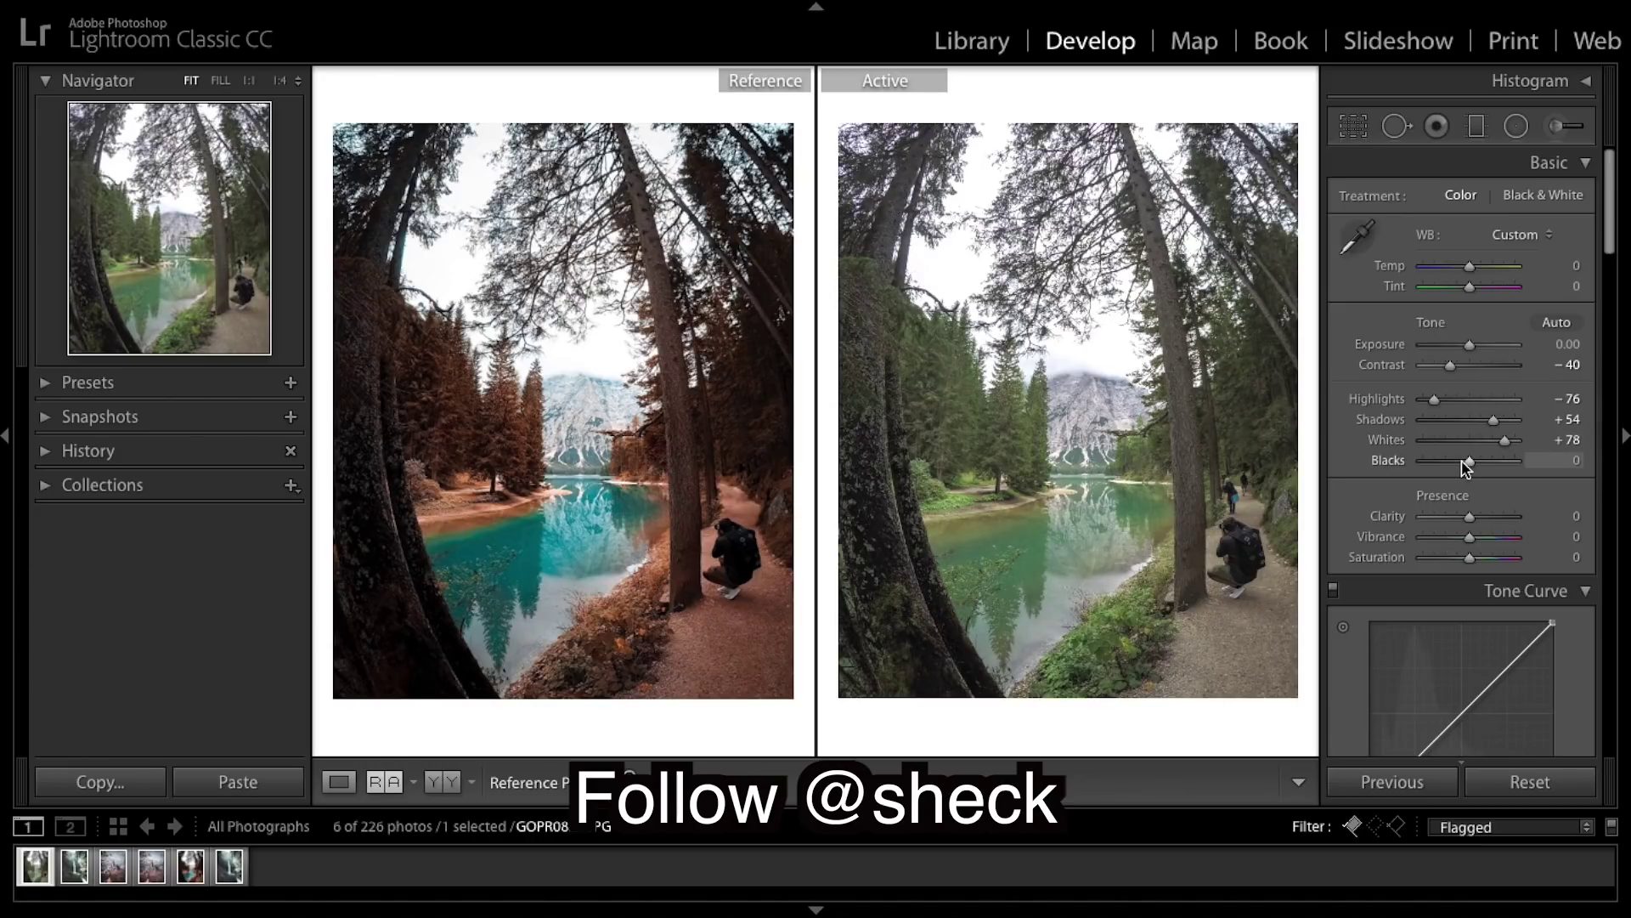
left_click_drag(1464, 461, 1438, 462)
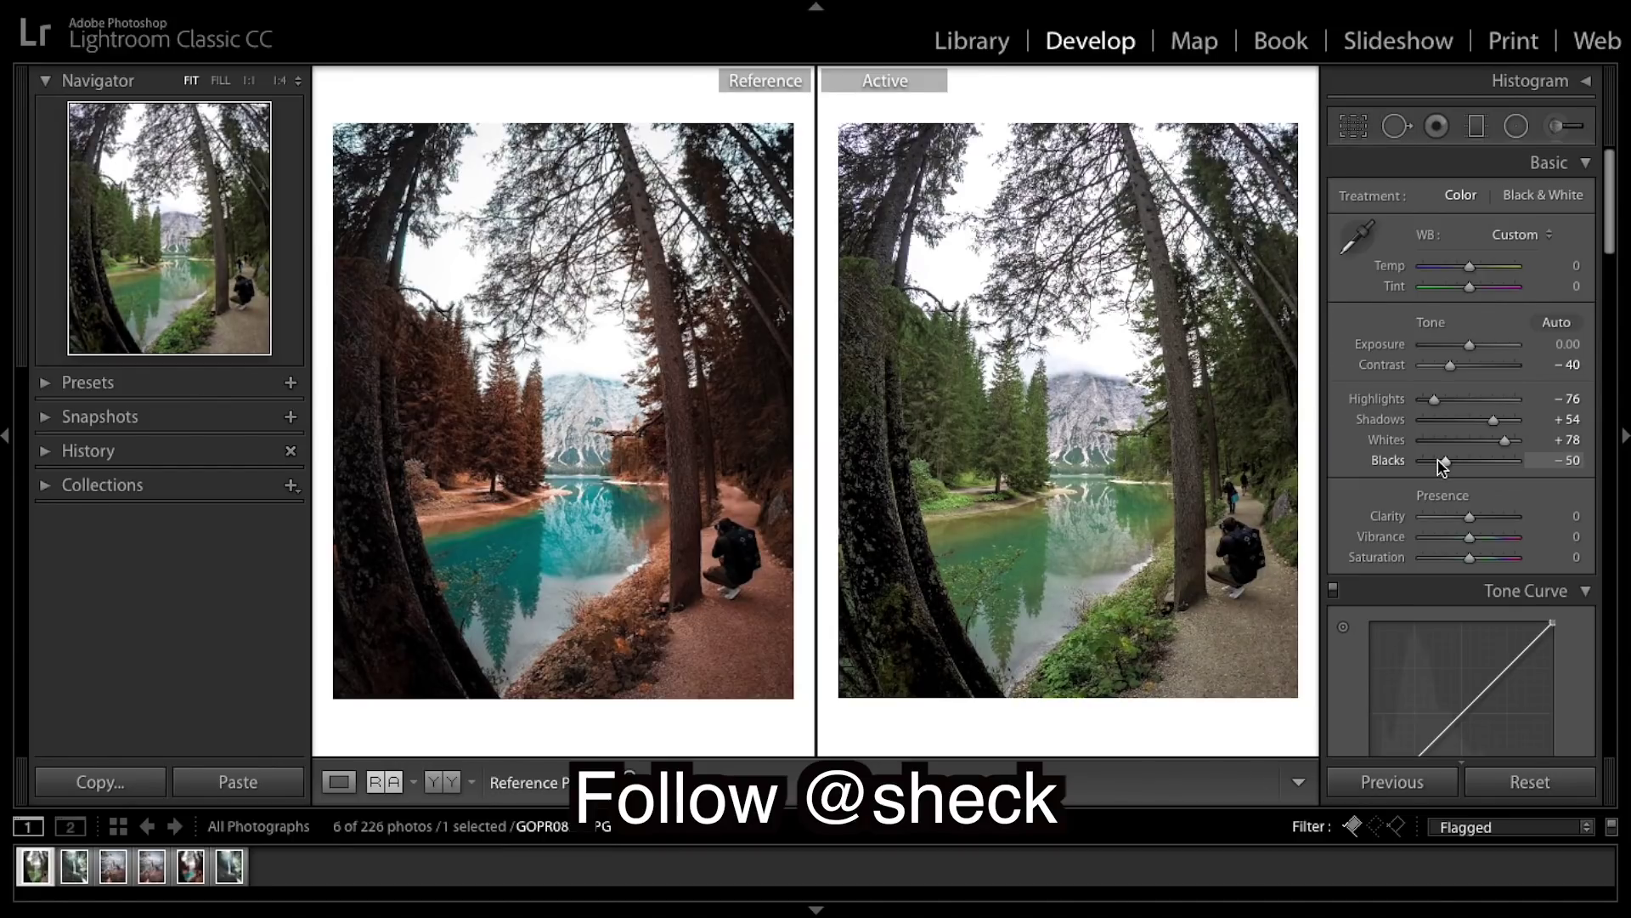
left_click_drag(1443, 465, 1439, 465)
left_click_drag(1469, 517, 1456, 520)
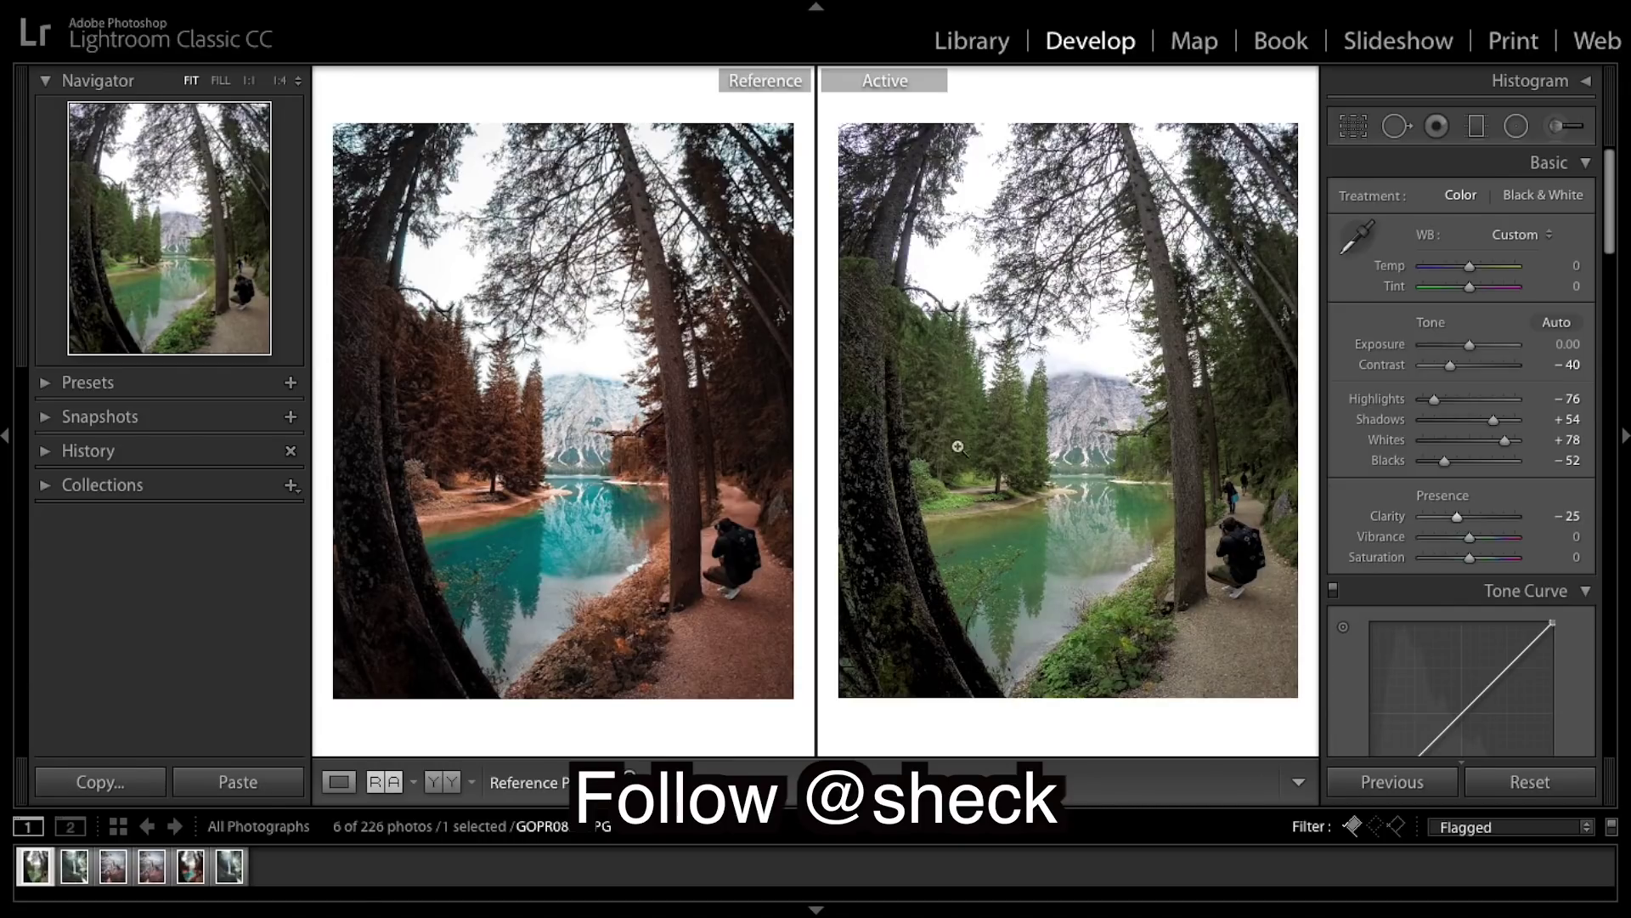
Raise Vibrance and Saturation to +20 and build an S-shaped tone curve with lifted blacks.
scroll(1488, 542, "down", 3)
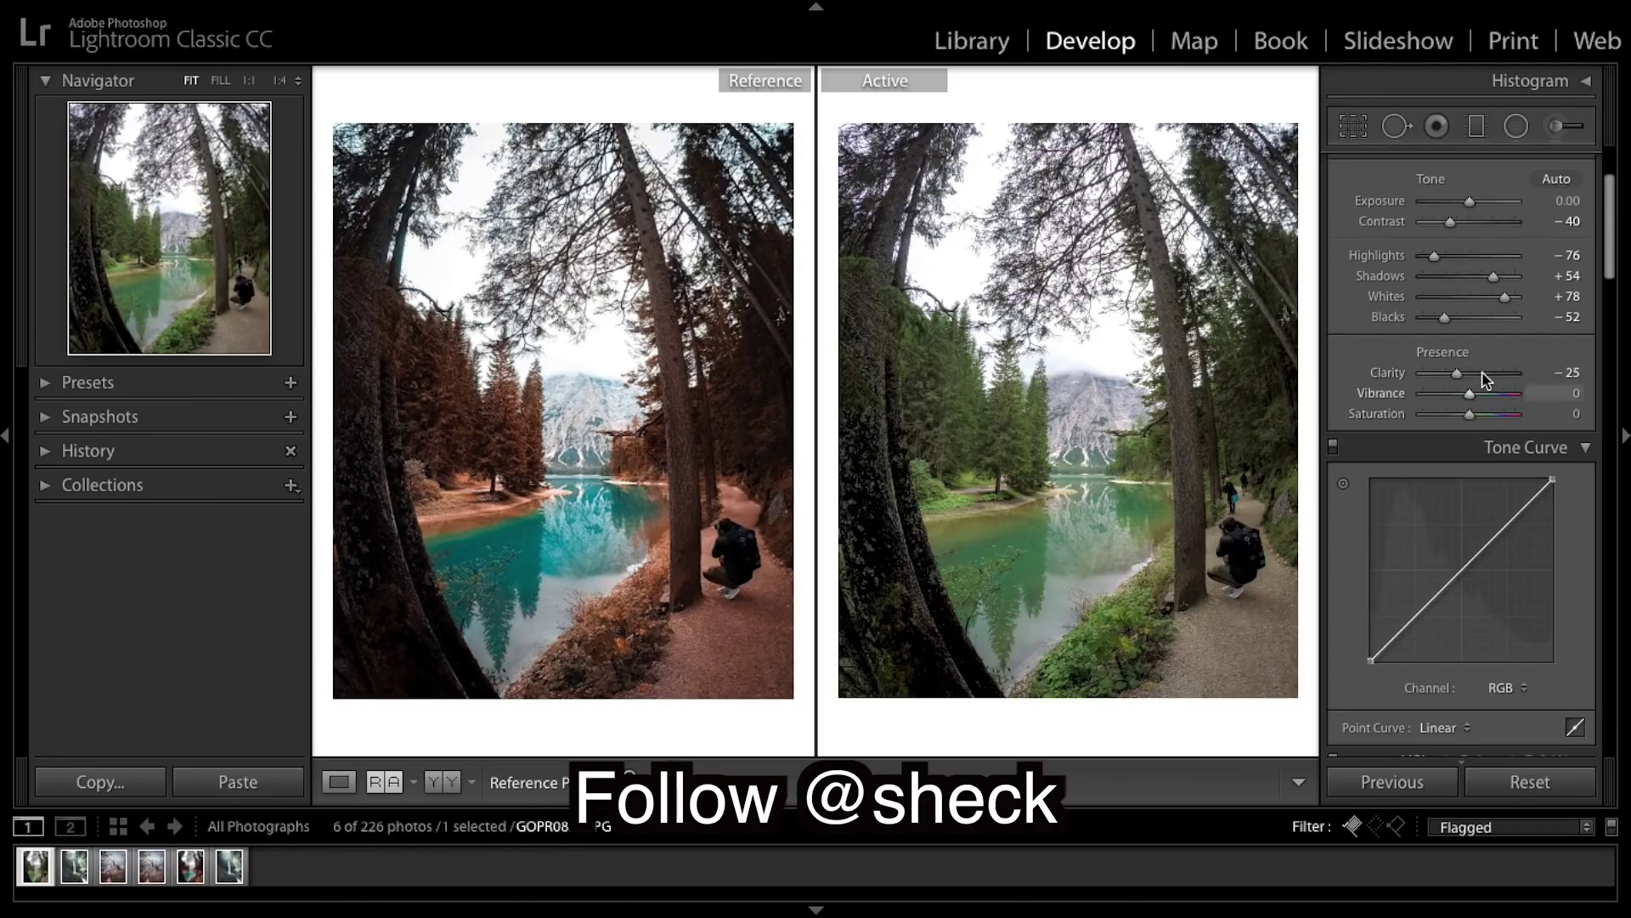
left_click_drag(1466, 396, 1479, 416)
scroll(1413, 399, "down", 5)
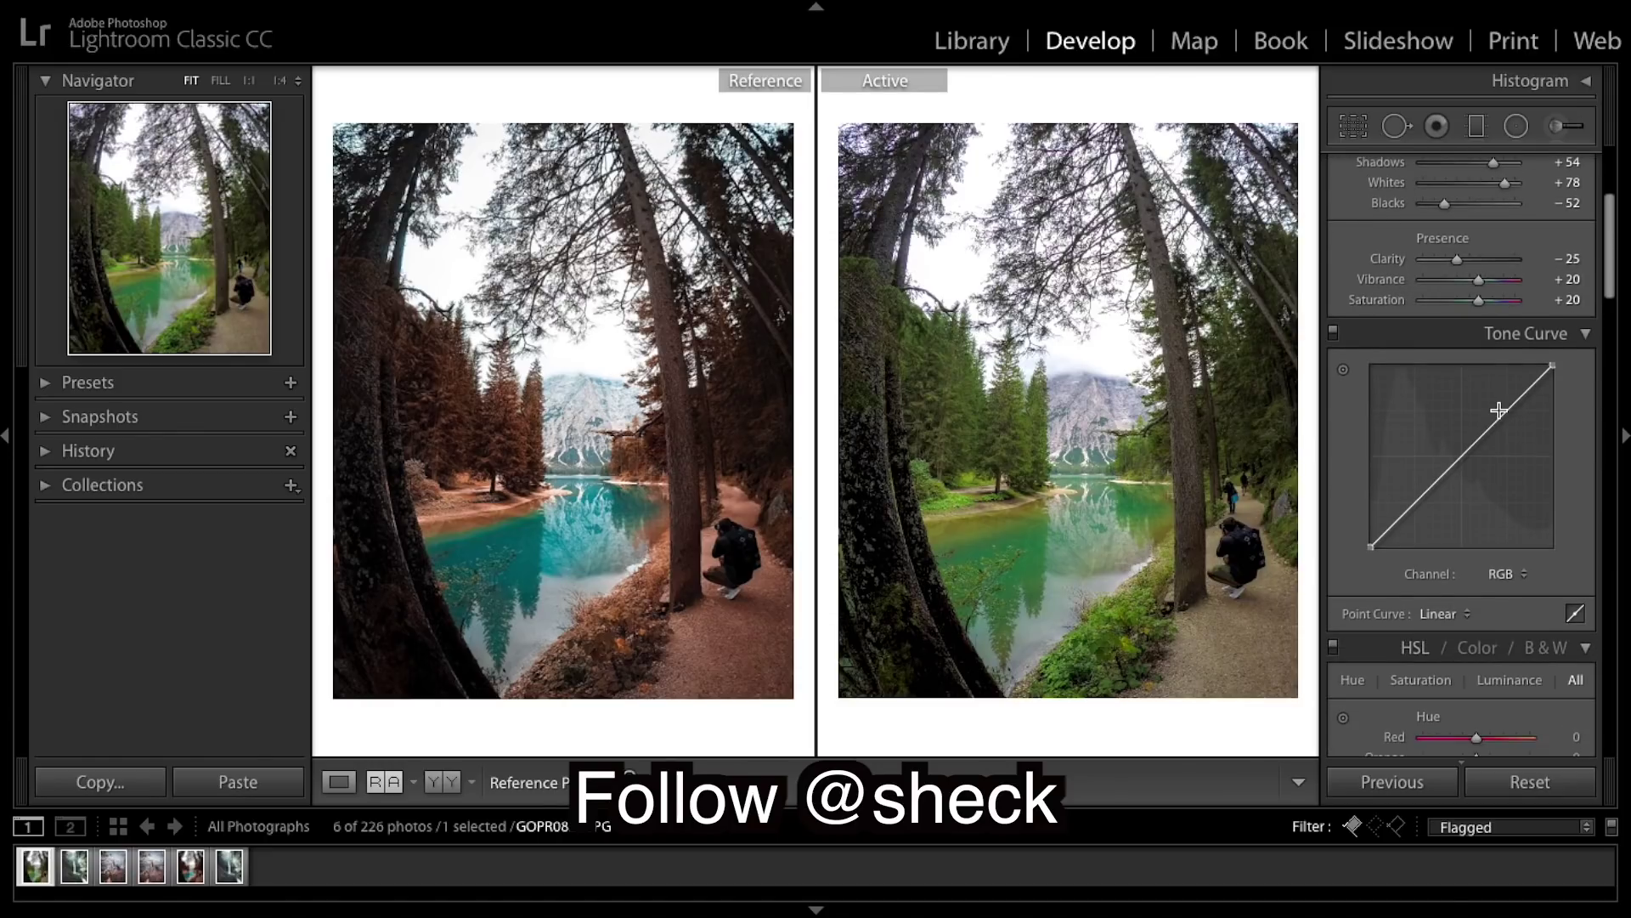
scroll(1499, 410, "down", 3)
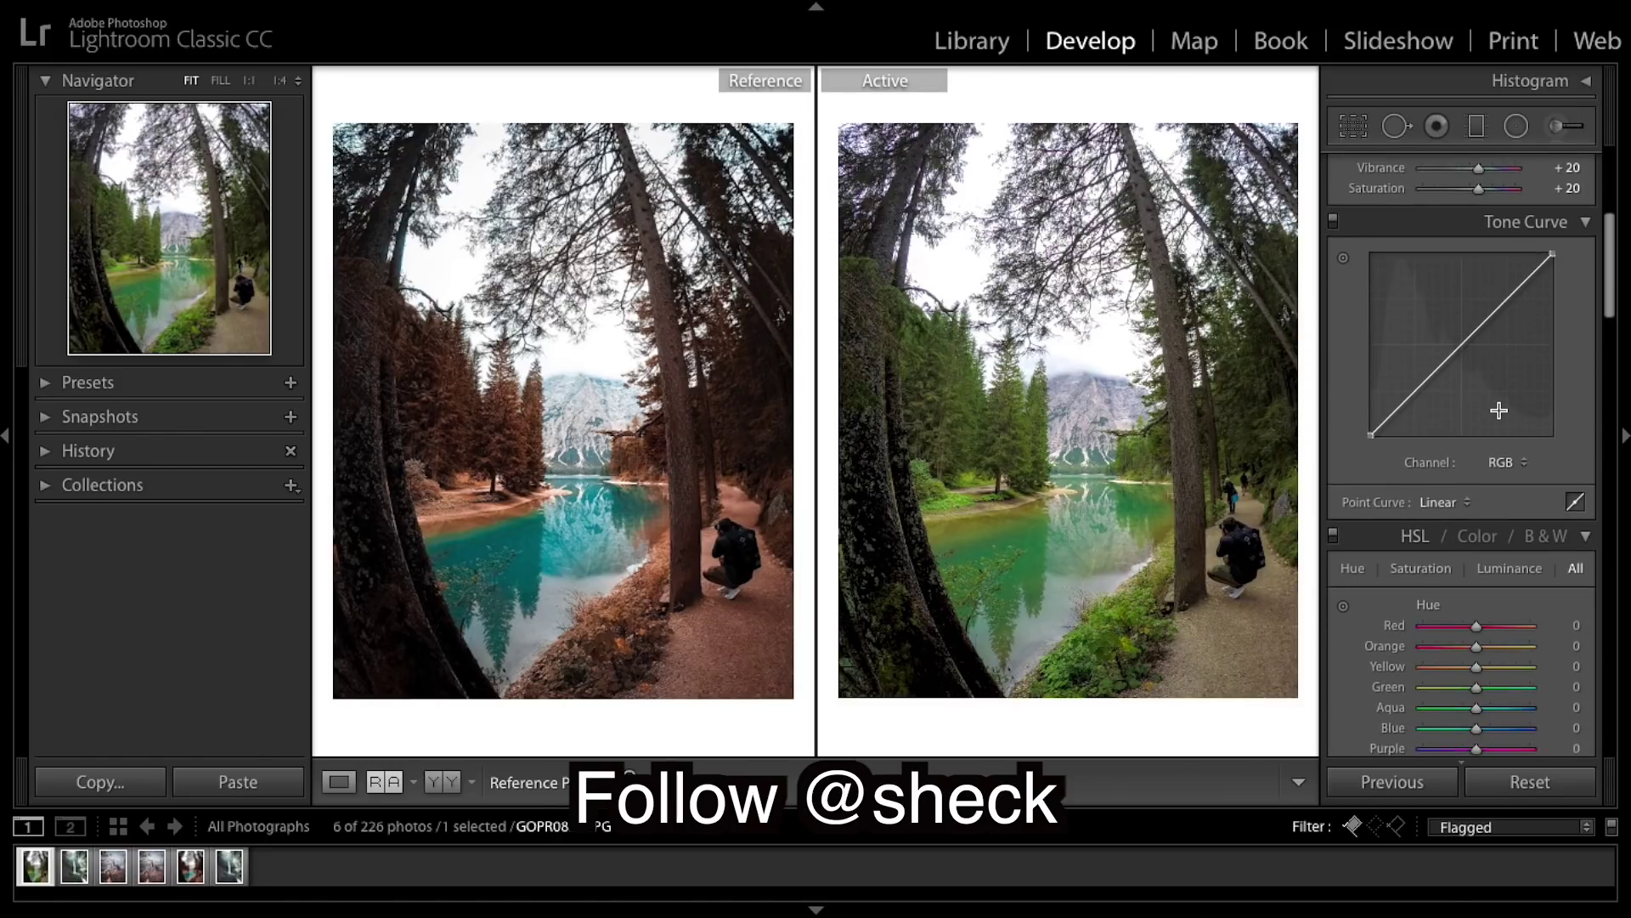
left_click_drag(1369, 435, 1464, 348)
left_click_drag(1509, 301, 1554, 261)
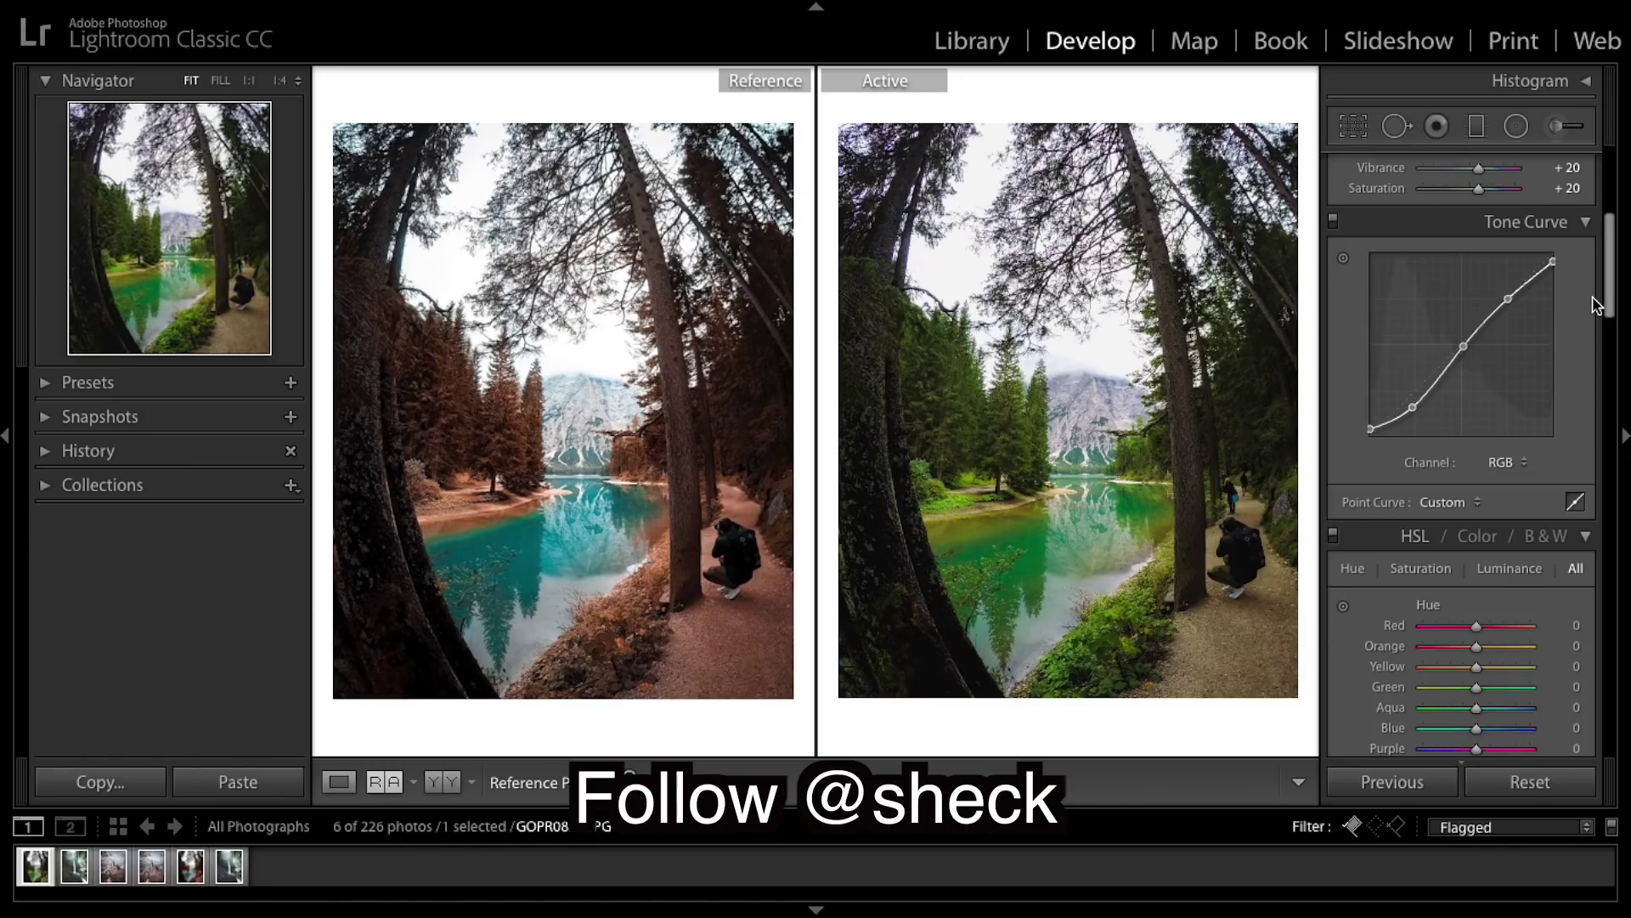
Set Camera Calibration Blue Primary Hue to −81 and Saturation to −10.
scroll(1554, 270, "down", 5)
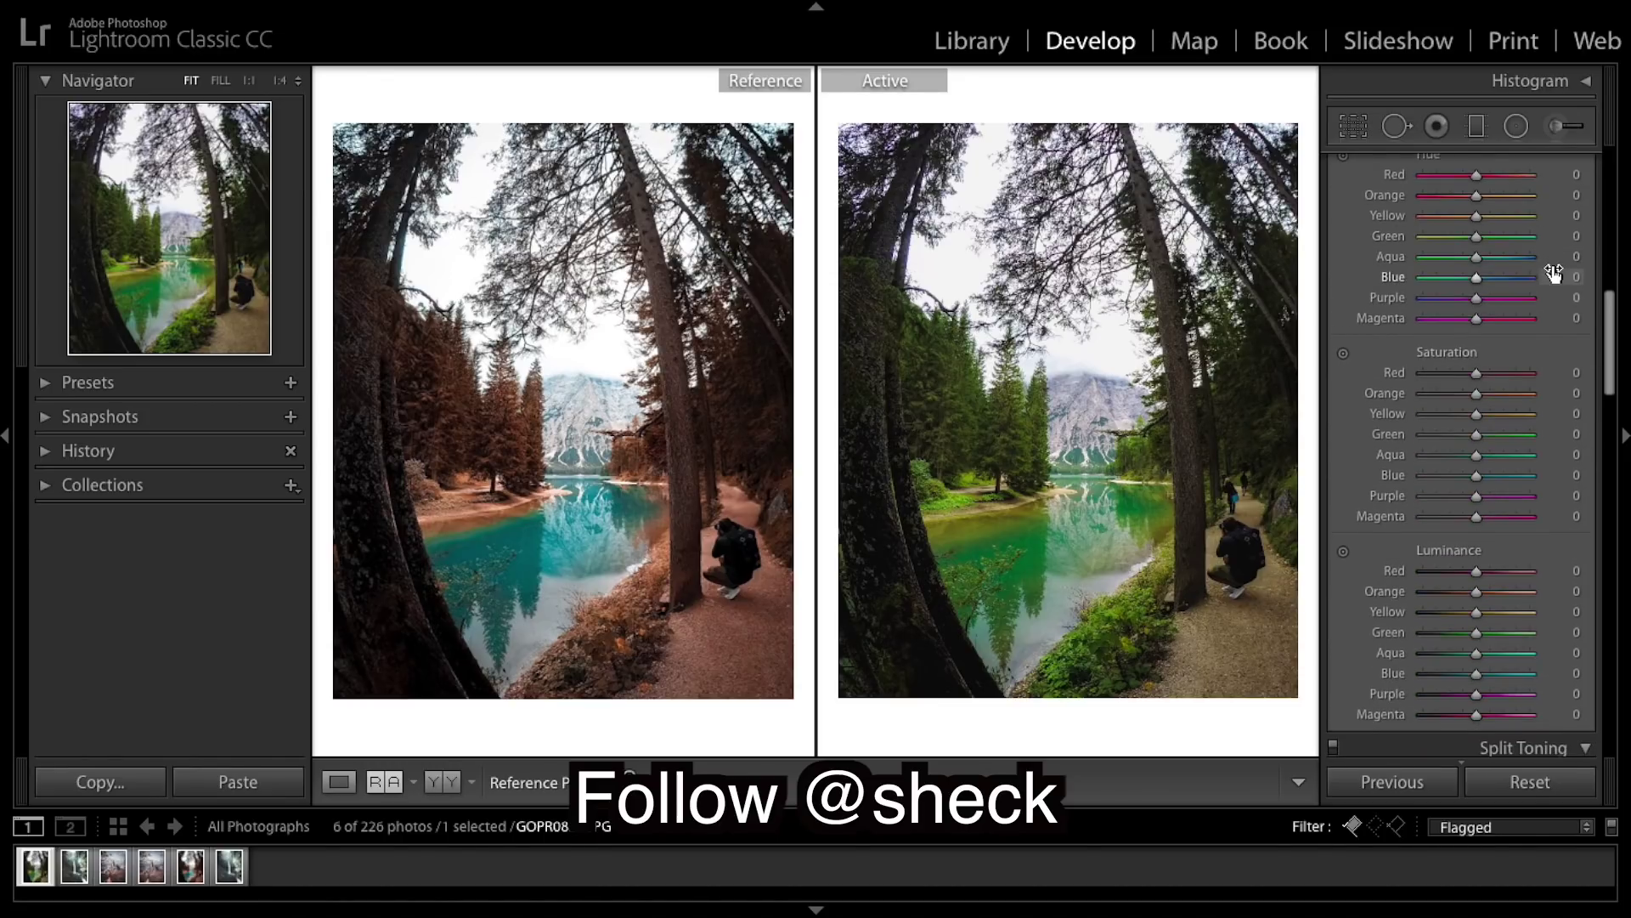
scroll(1553, 270, "up", 1)
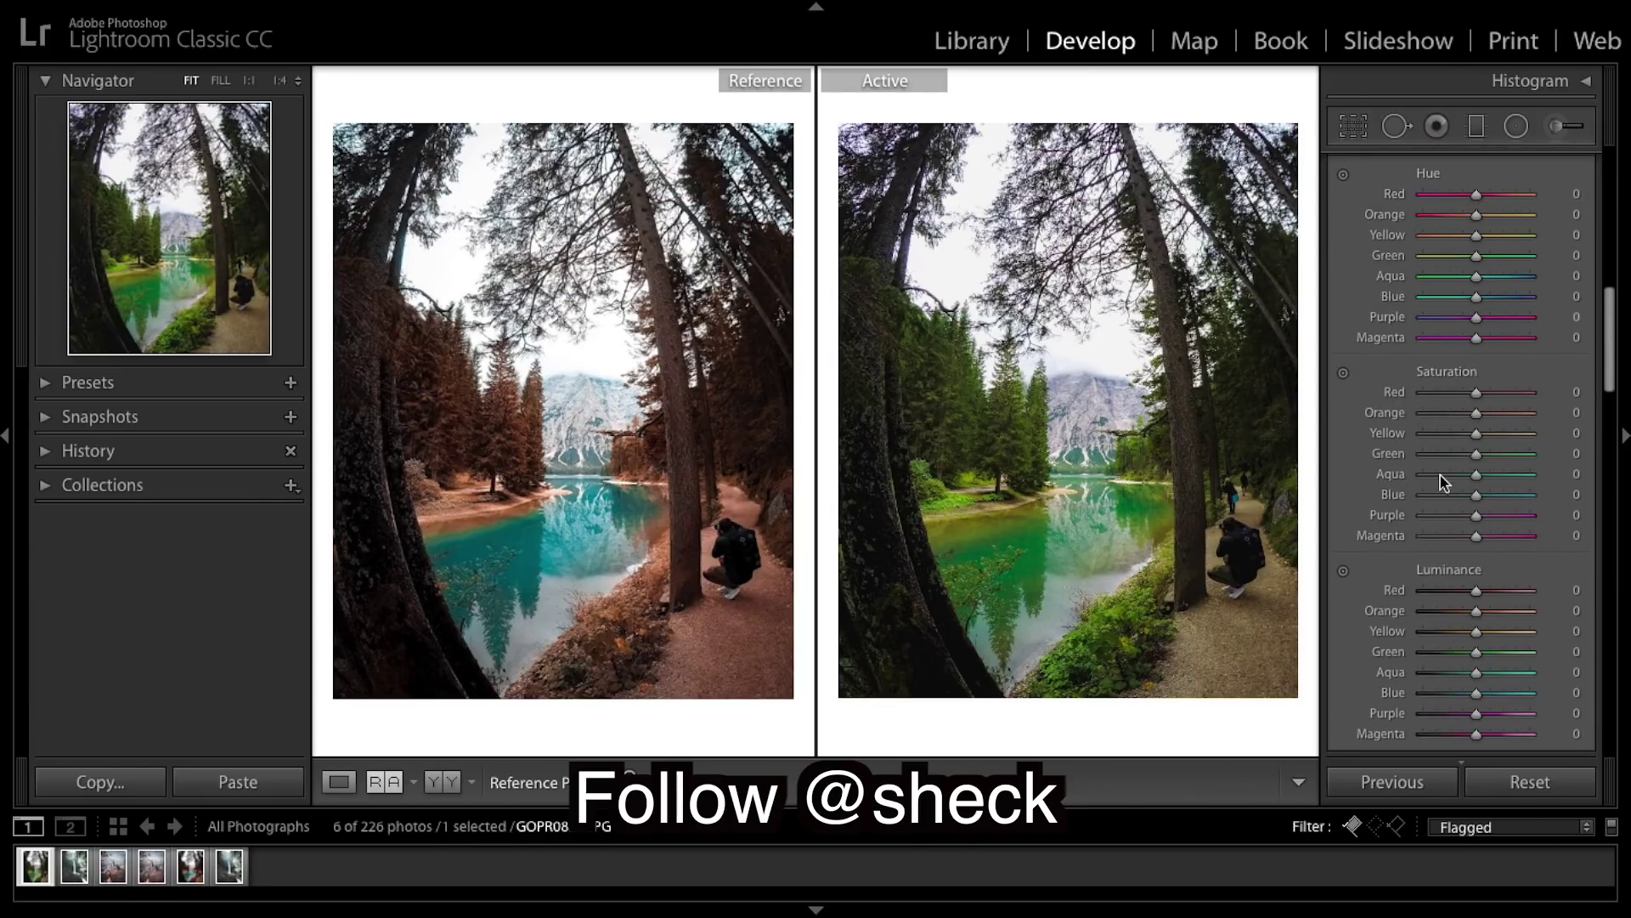
scroll(1475, 480, "down", 10)
scroll(1475, 491, "down", 6)
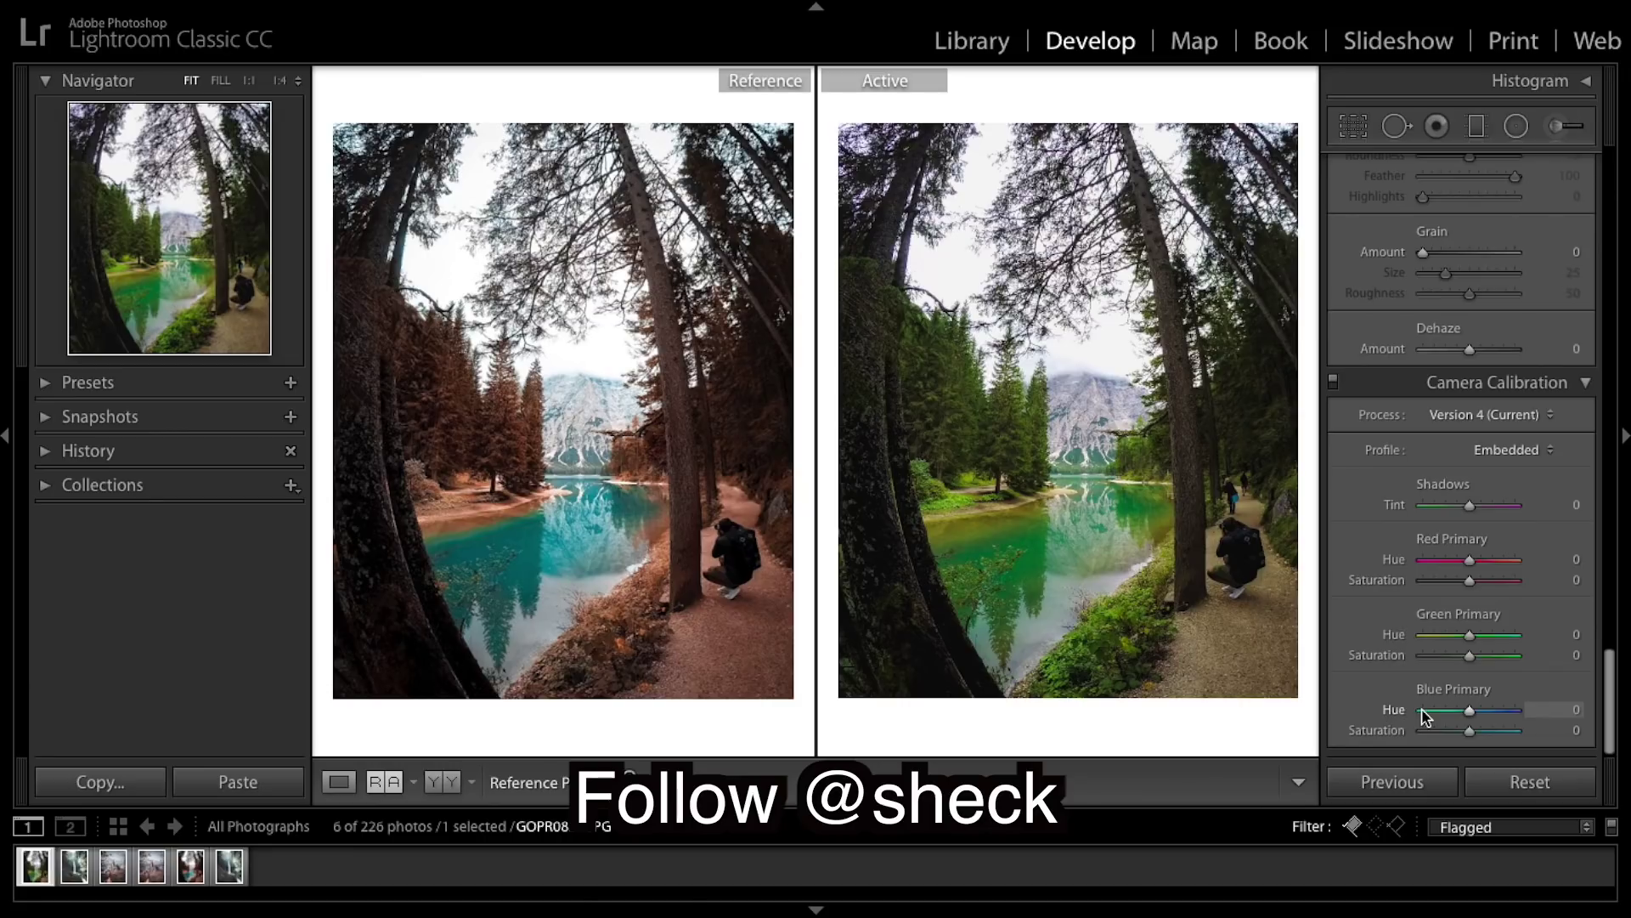
left_click_drag(1423, 711, 1434, 717)
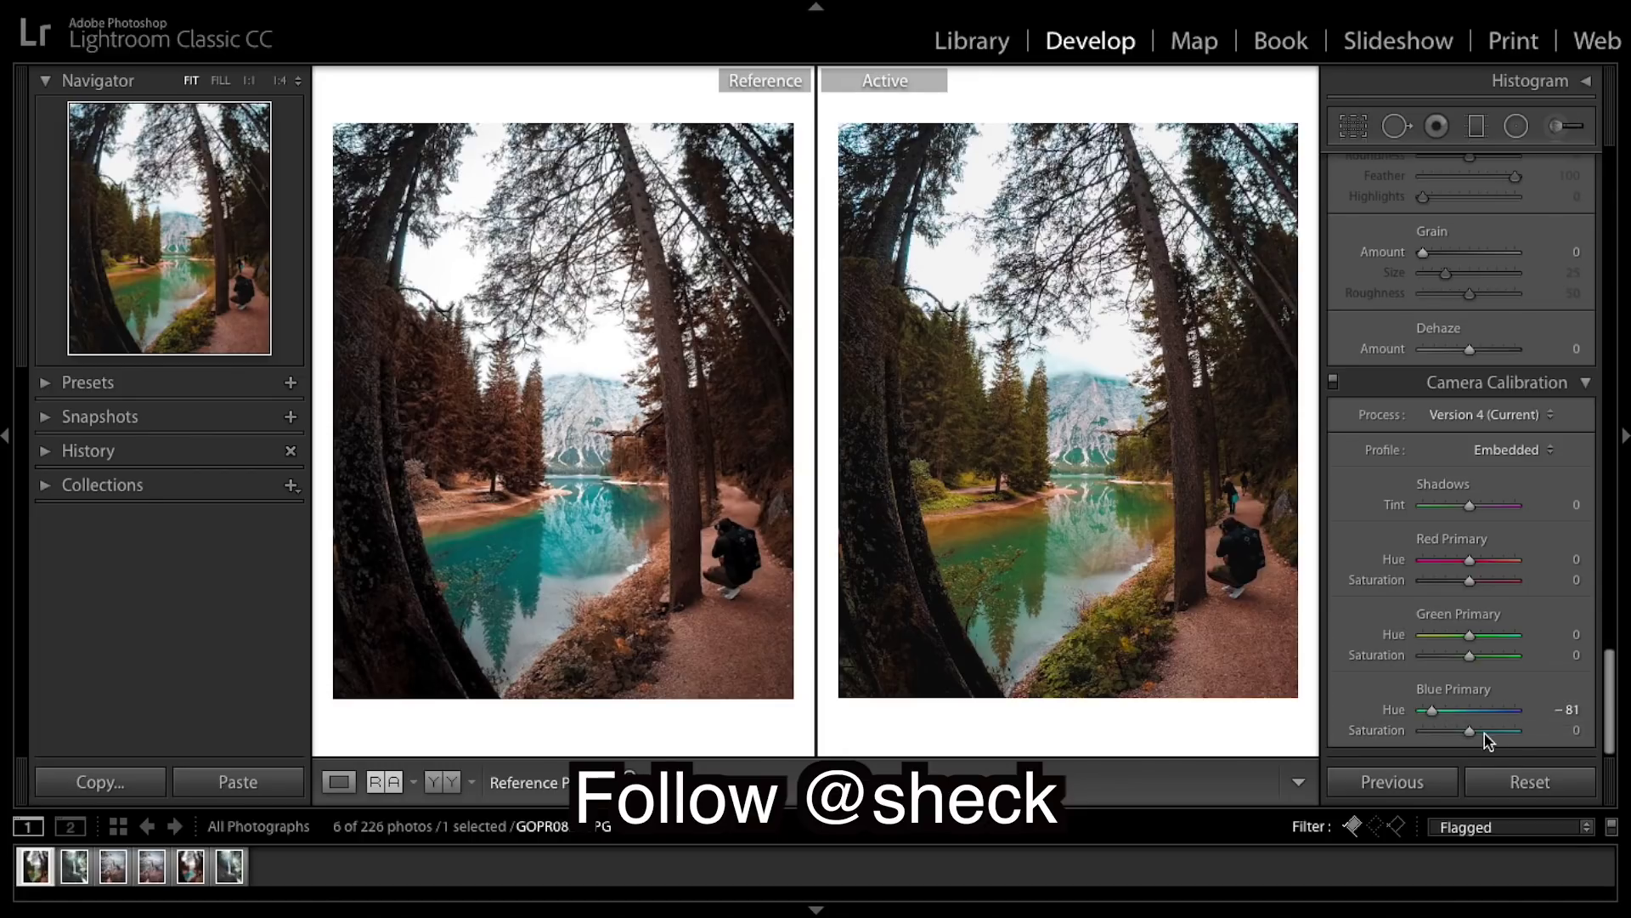
left_click_drag(1474, 730, 1468, 732)
scroll(1562, 480, "up", 15)
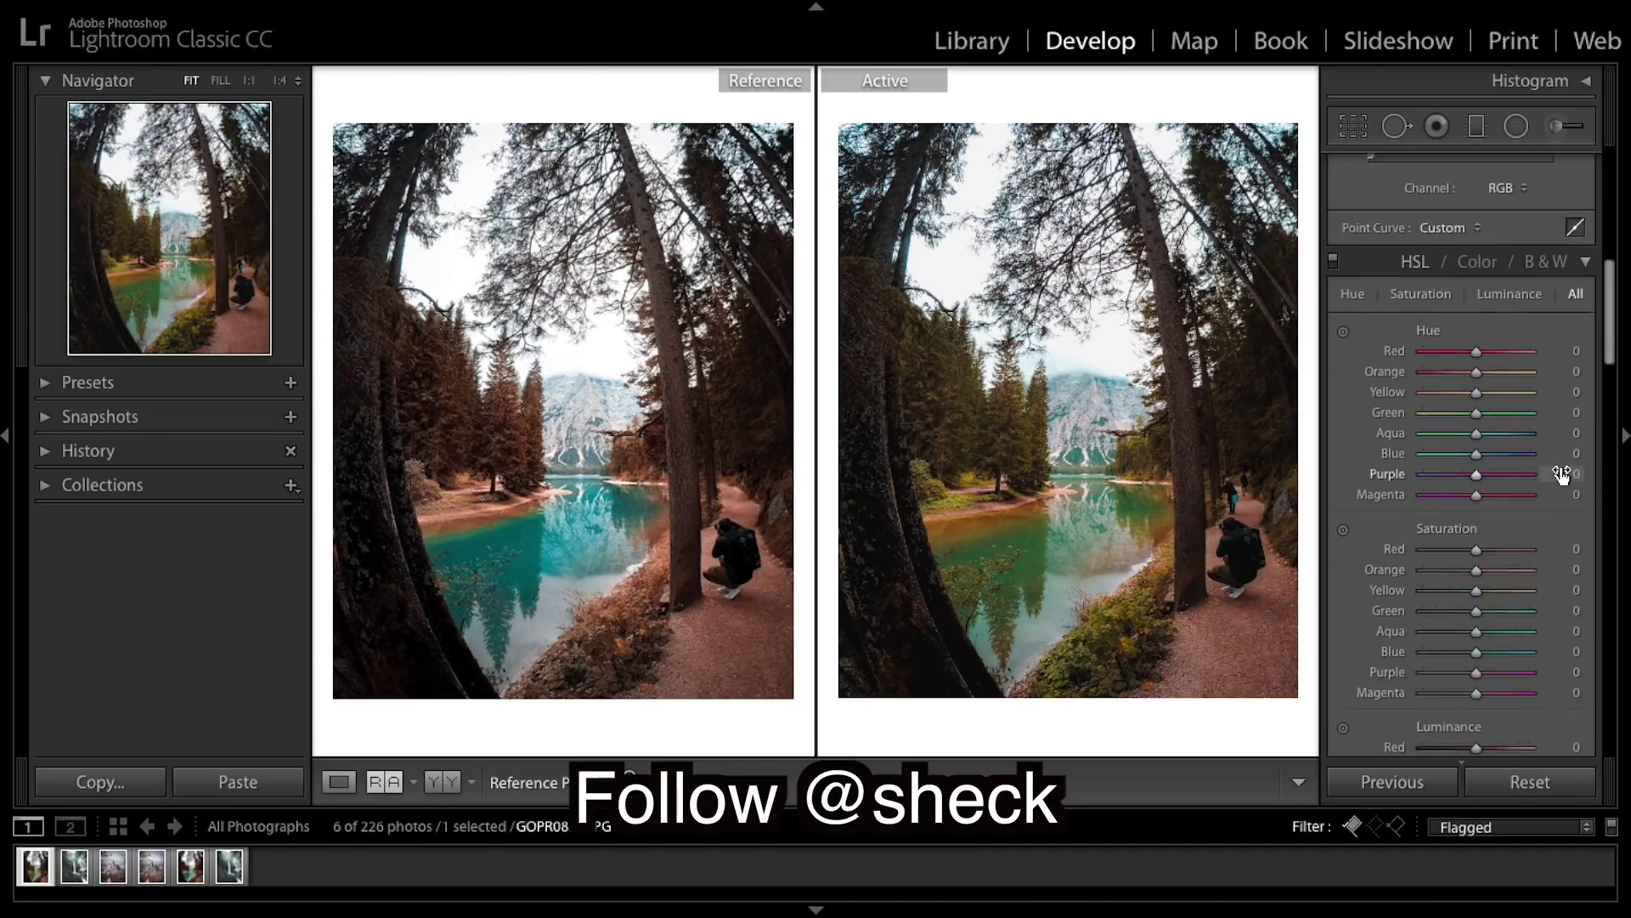
Shift HSL hues: Yellow −90, Green −54, Aqua +57, Blue −69.
scroll(1561, 473, "down", 3)
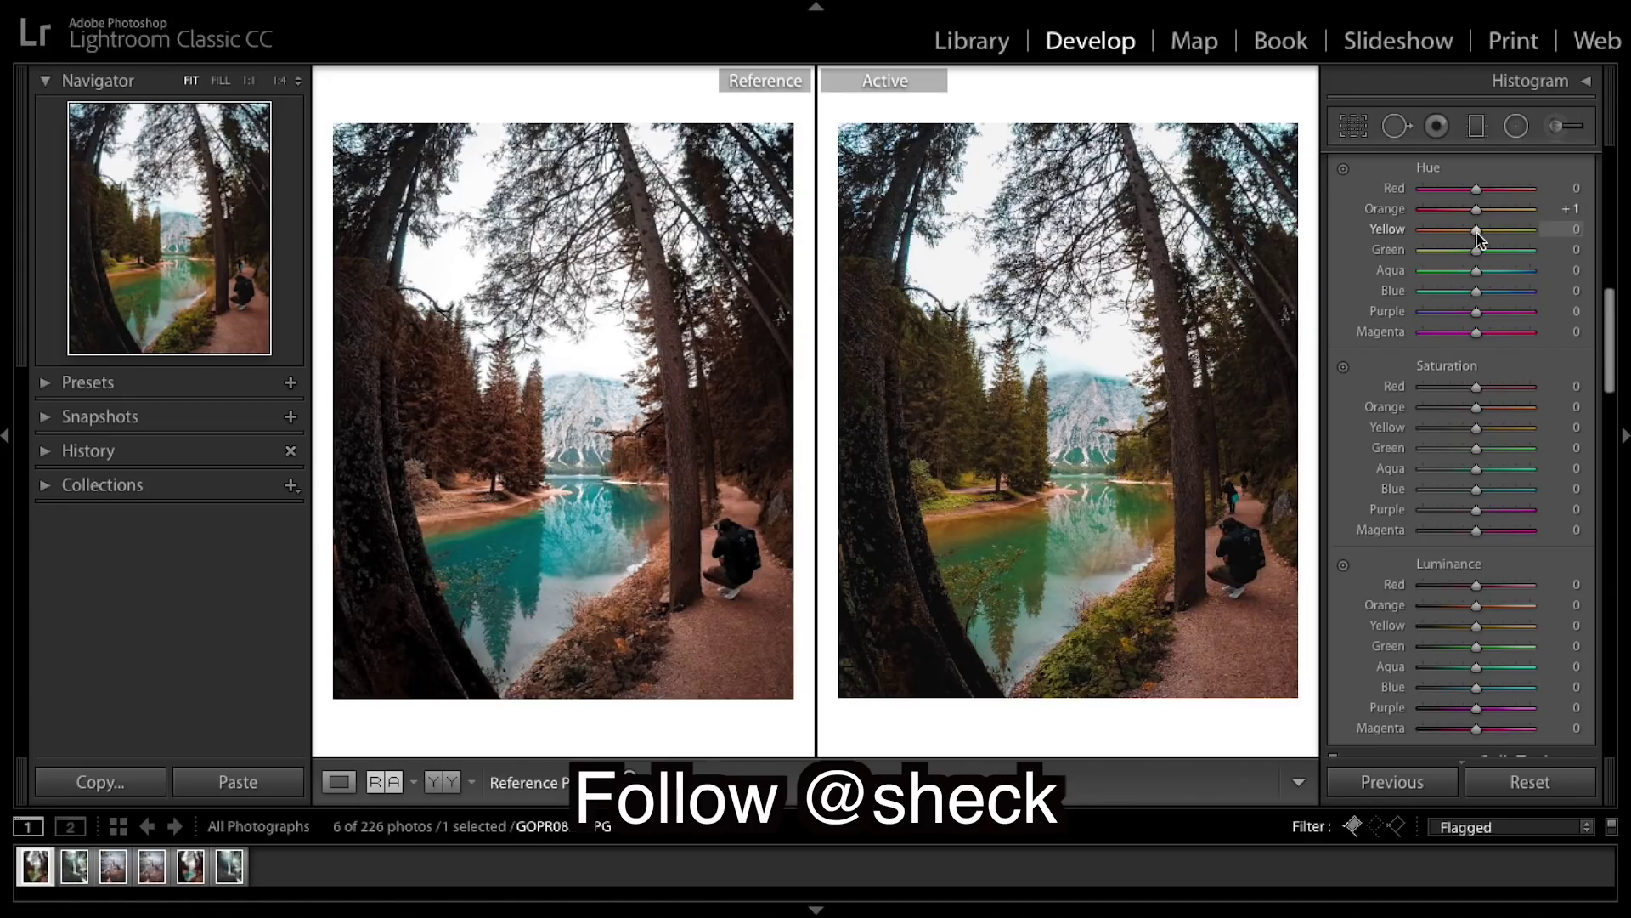
left_click_drag(1477, 232, 1428, 235)
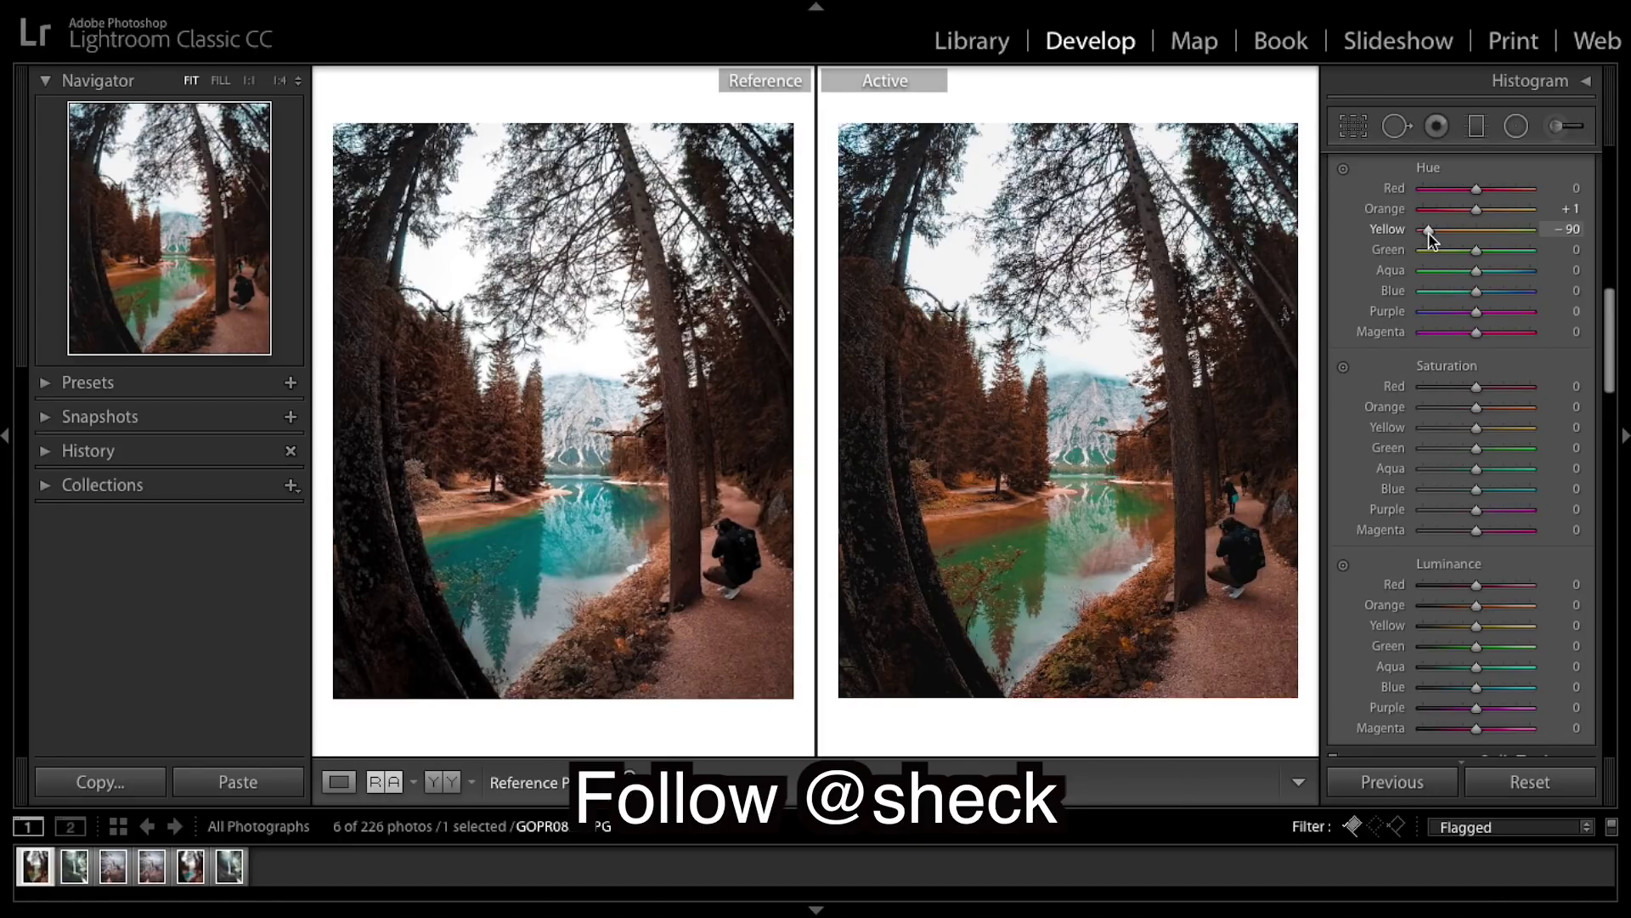
left_click_drag(1477, 250, 1443, 257)
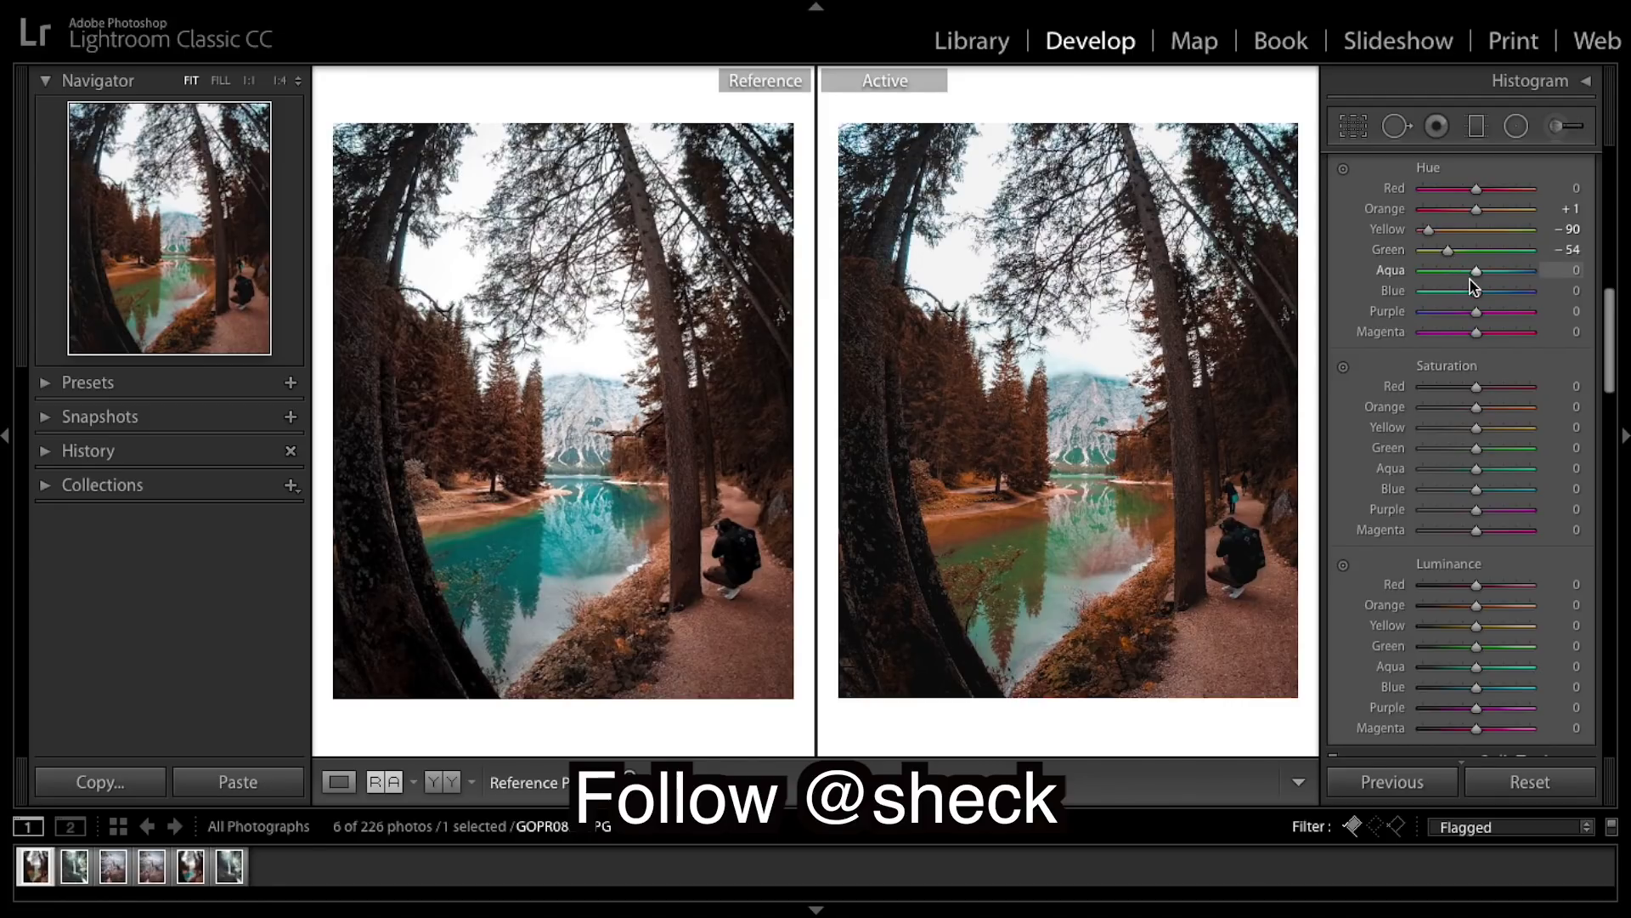
left_click_drag(1479, 278, 1511, 286)
left_click_drag(1477, 291, 1446, 299)
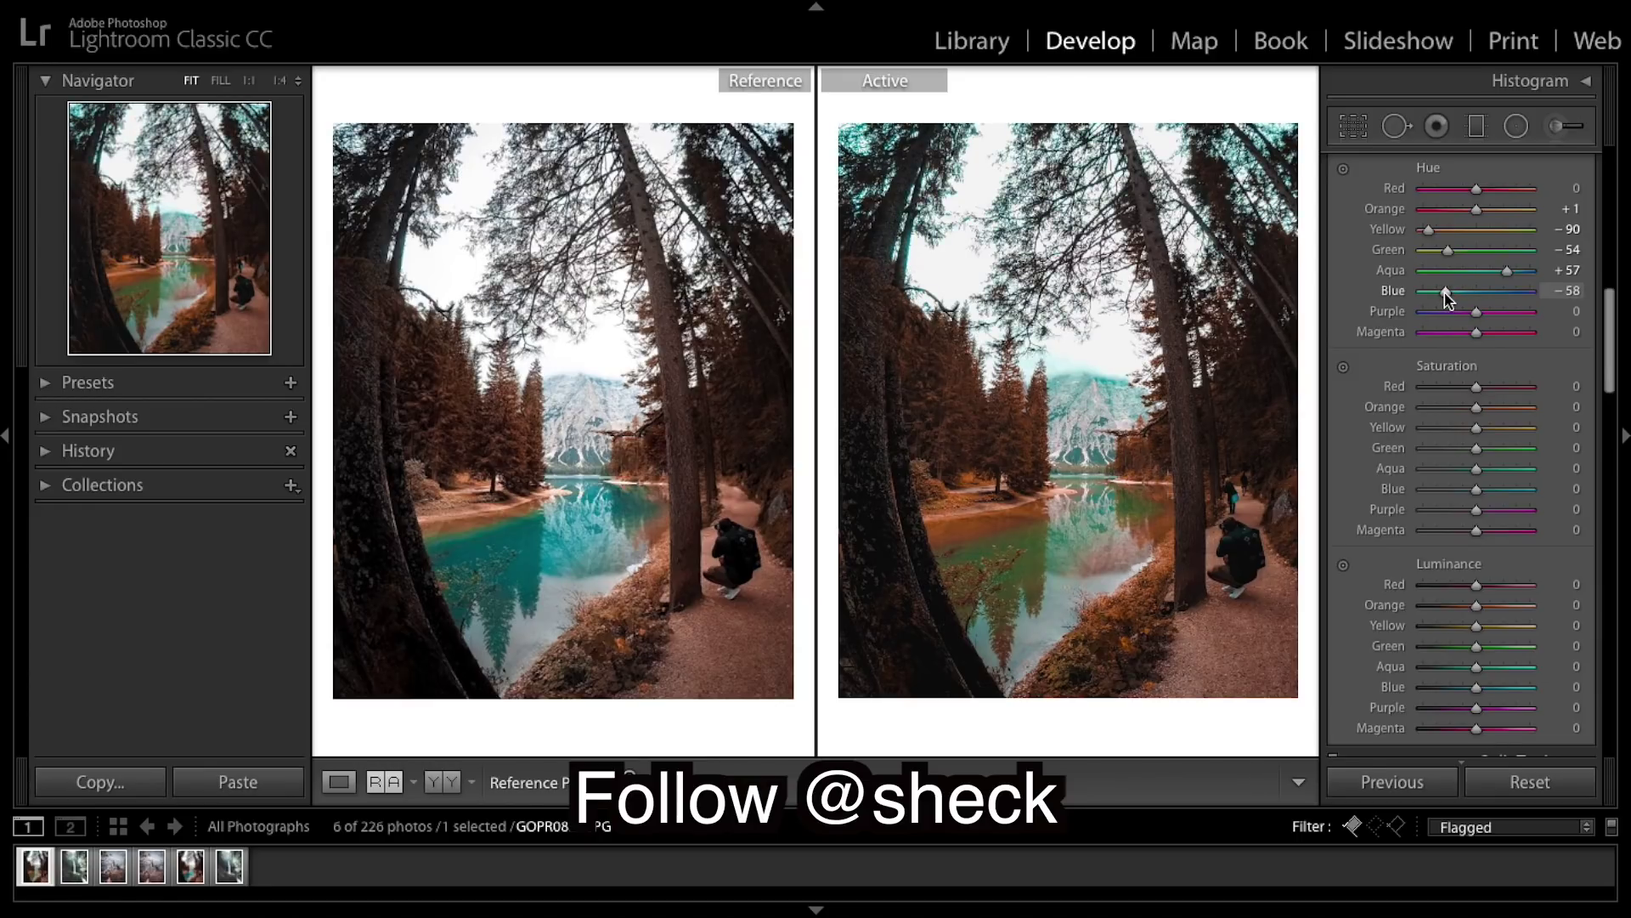
left_click_drag(1447, 299, 1440, 301)
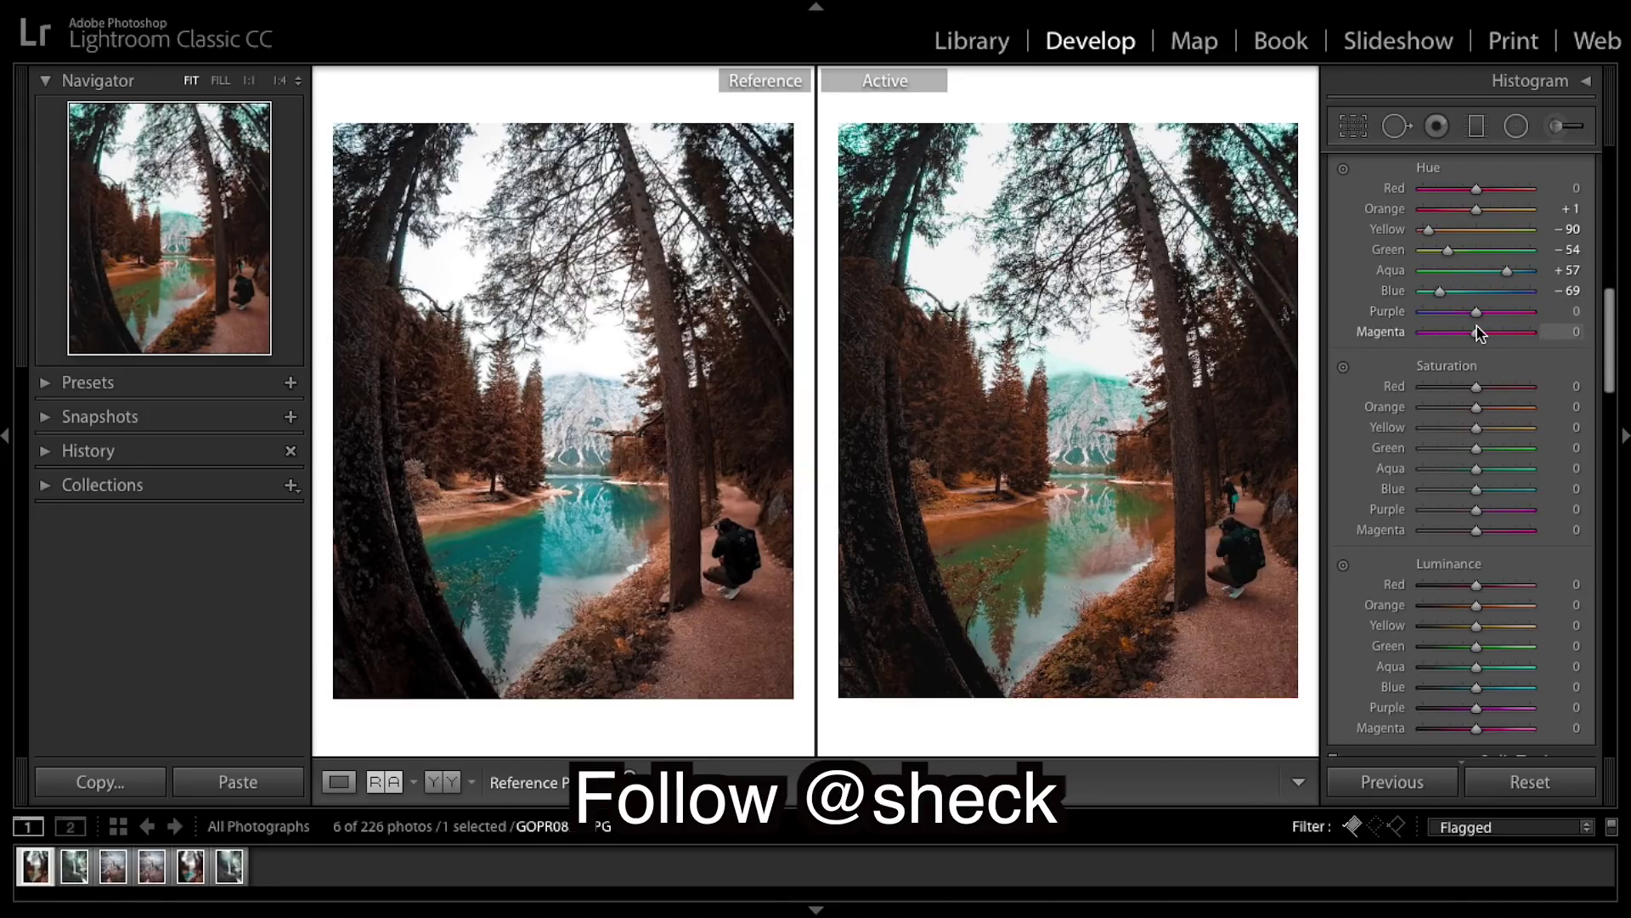
Set HSL saturation: Orange +14, Yellow −50, Green −83, Aqua −22, Blue −50, Purple −44, Magenta −47.
scroll(1479, 332, "down", 2)
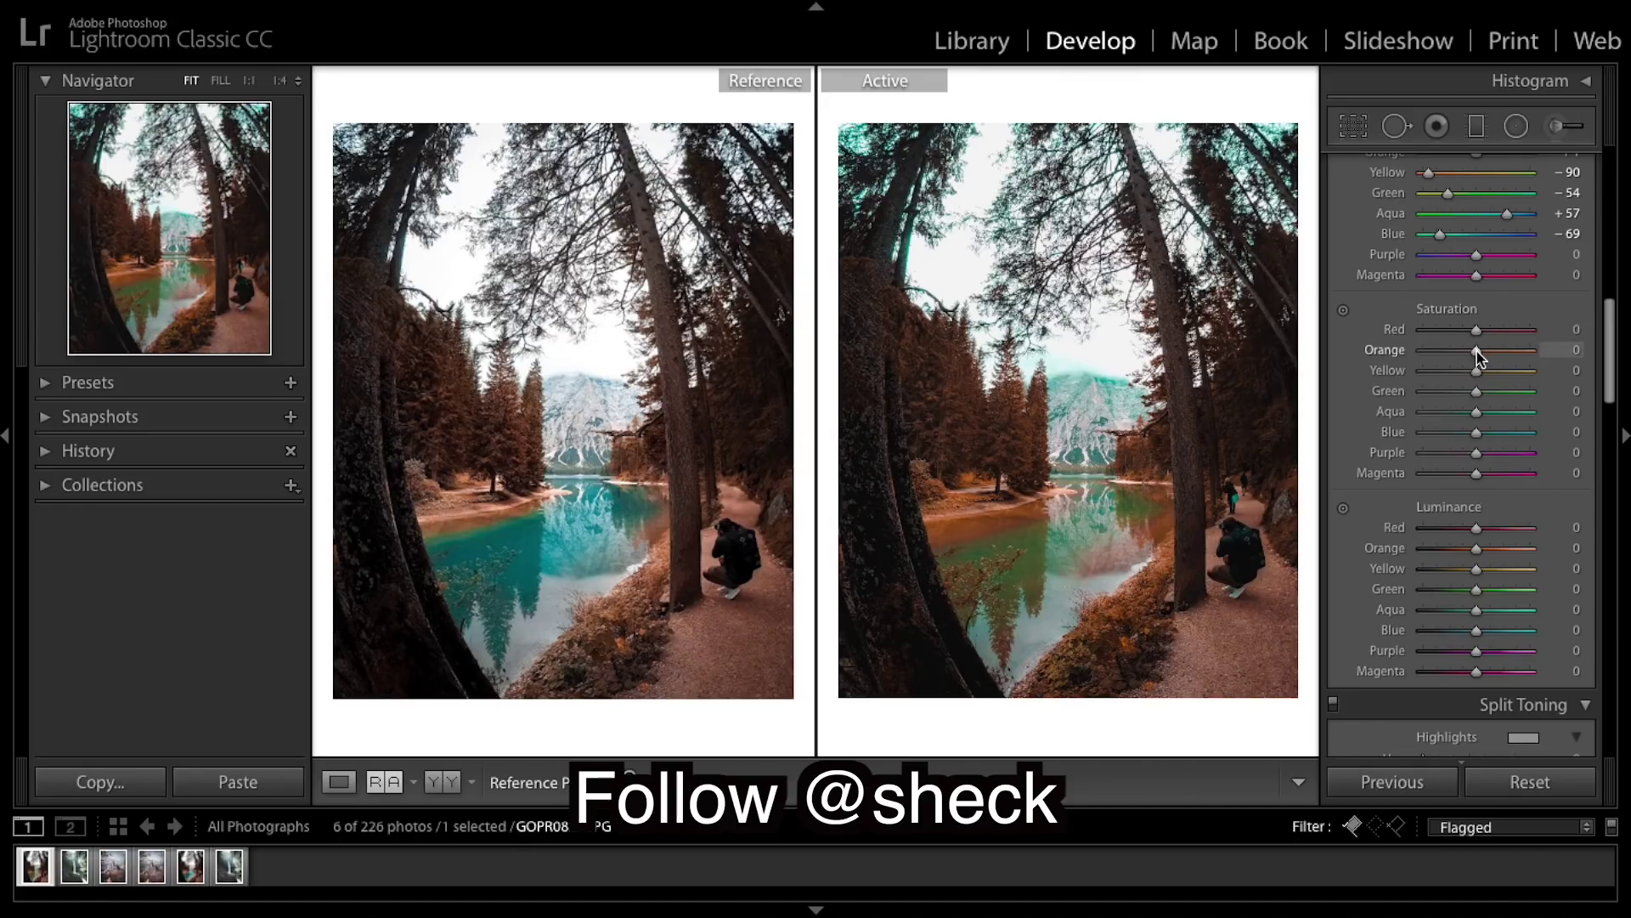
left_click_drag(1477, 351, 1485, 355)
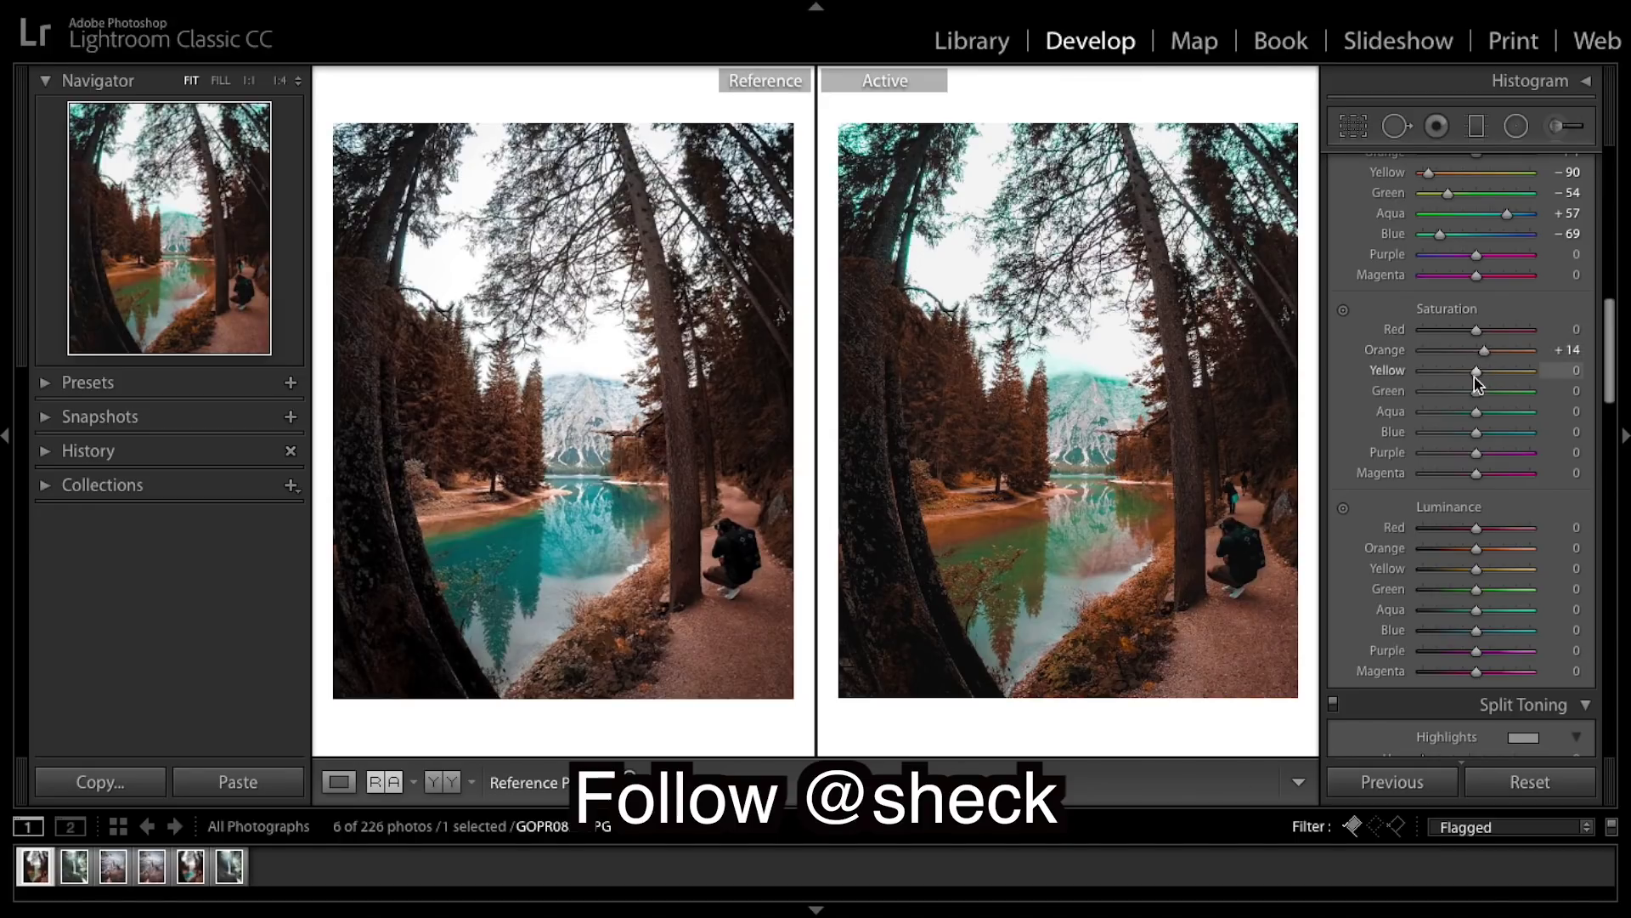
left_click_drag(1479, 380, 1453, 382)
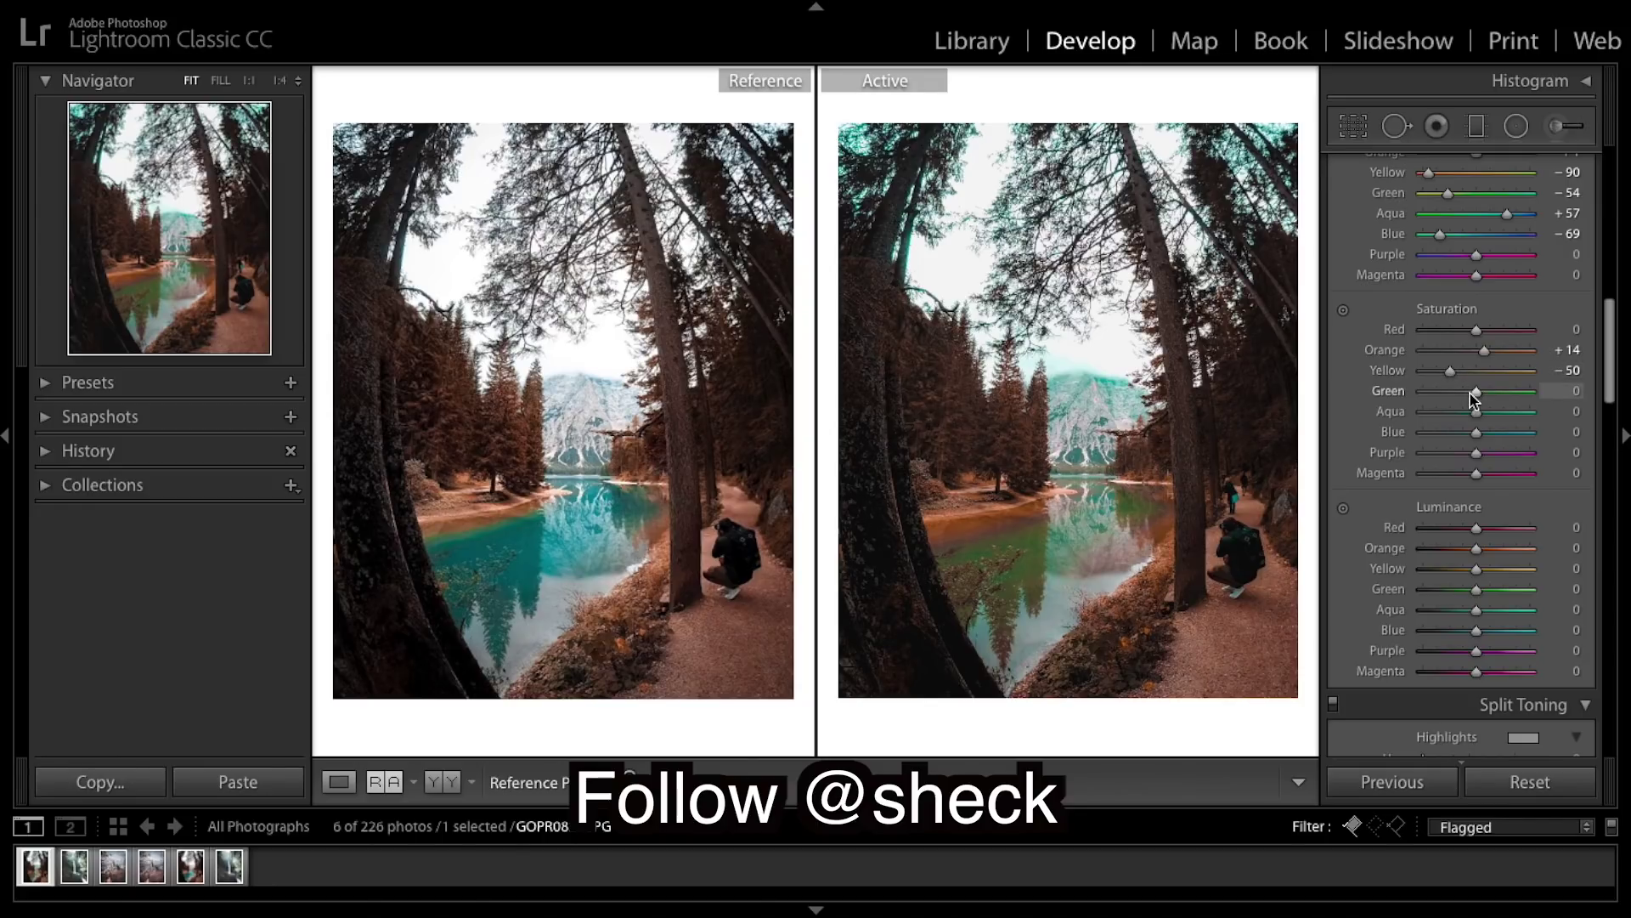
left_click_drag(1470, 393, 1434, 402)
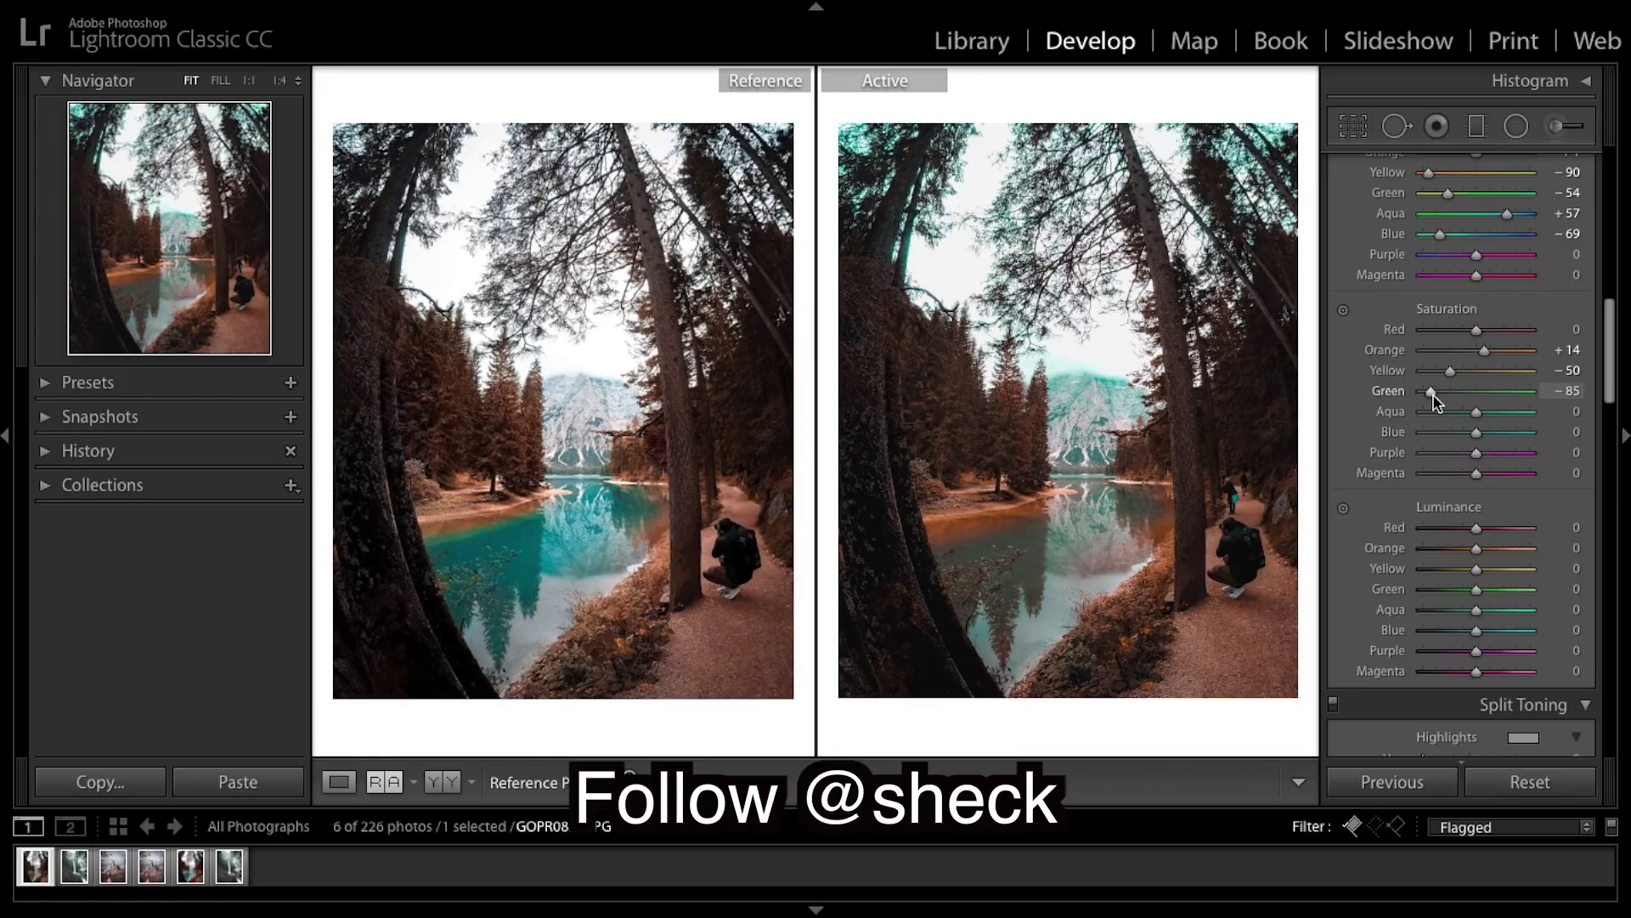
left_click_drag(1436, 403, 1436, 403)
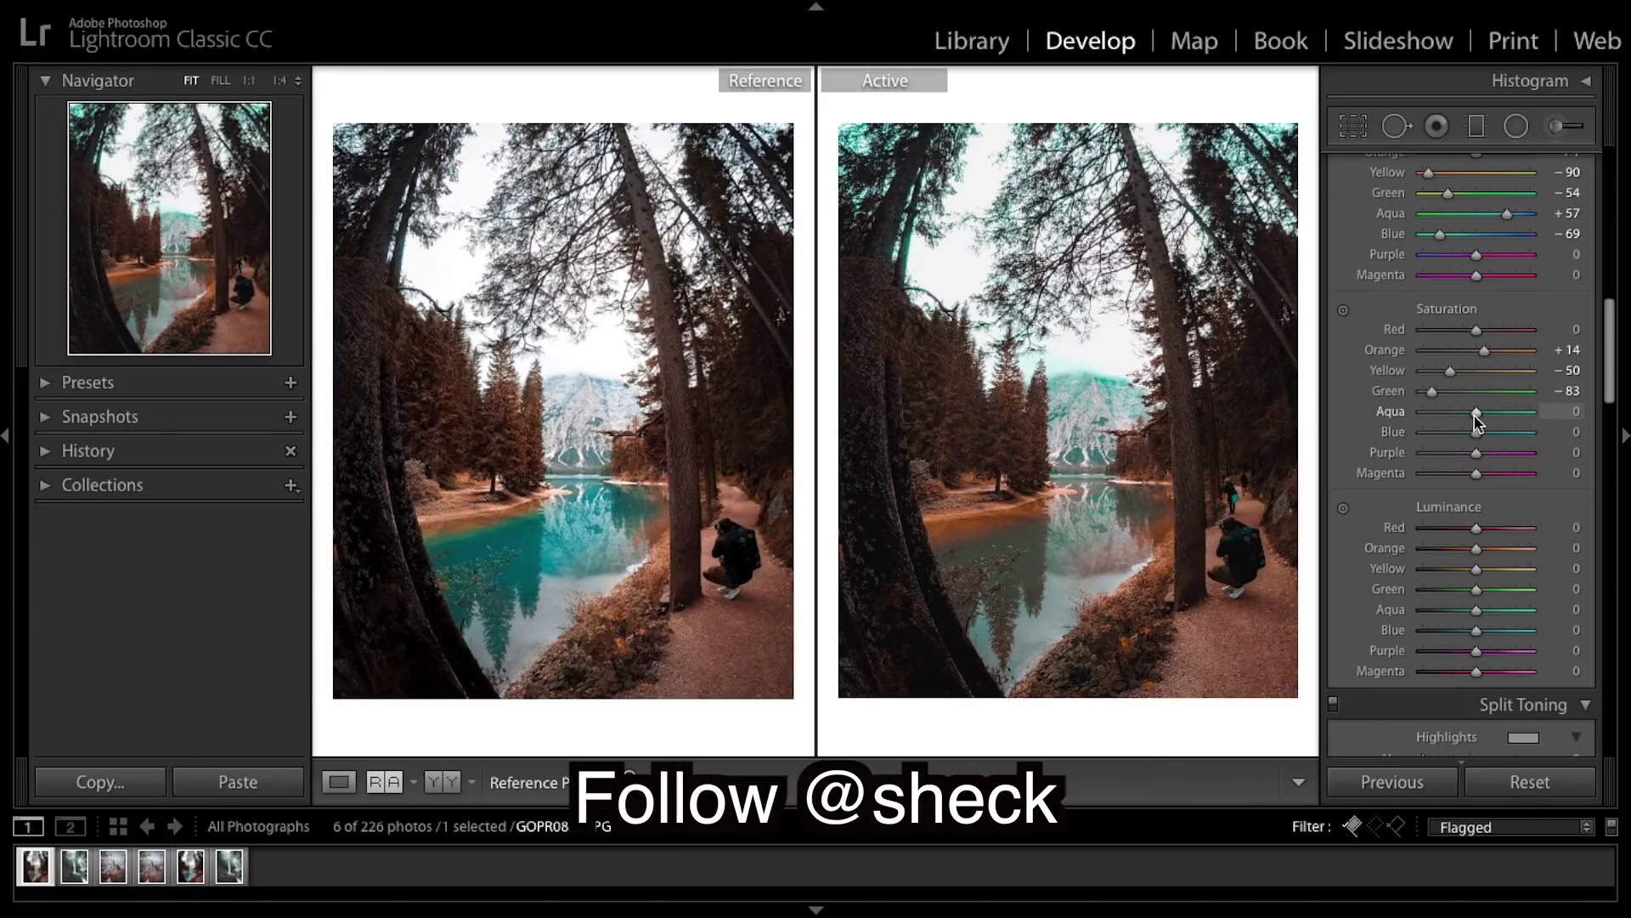
left_click_drag(1476, 416, 1463, 418)
mouse_move(1463, 421)
left_mouse_down()
mouse_move(1477, 436)
mouse_move(1437, 435)
mouse_move(1452, 436)
left_mouse_up()
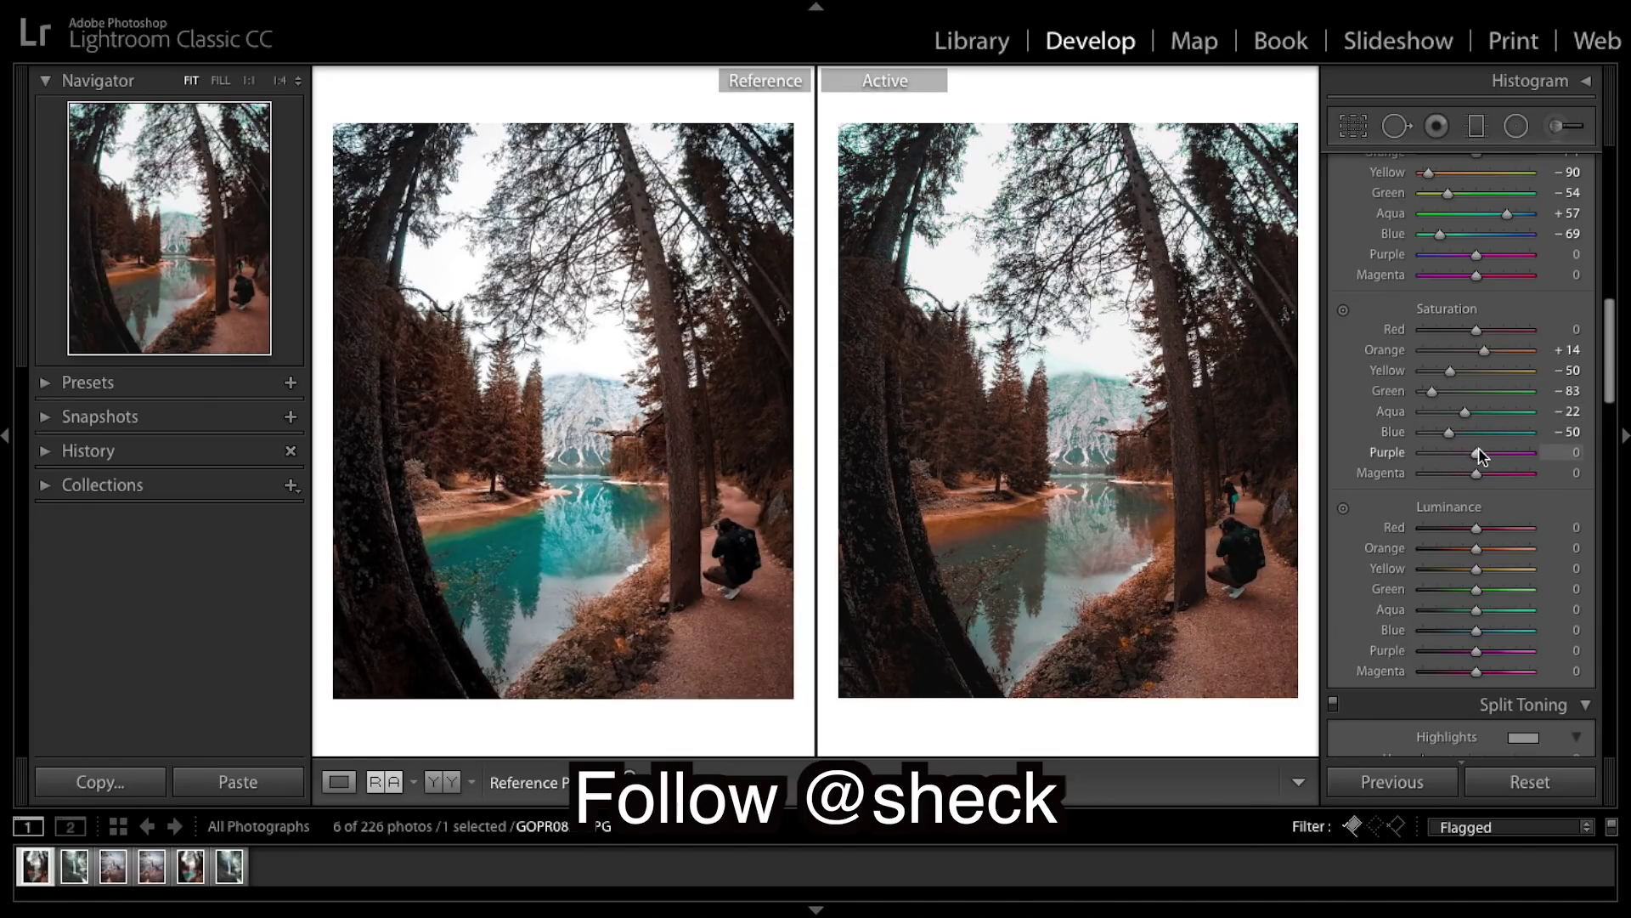
left_click_drag(1480, 458, 1458, 459)
left_click_drag(1477, 475, 1450, 479)
scroll(1503, 474, "down", 5)
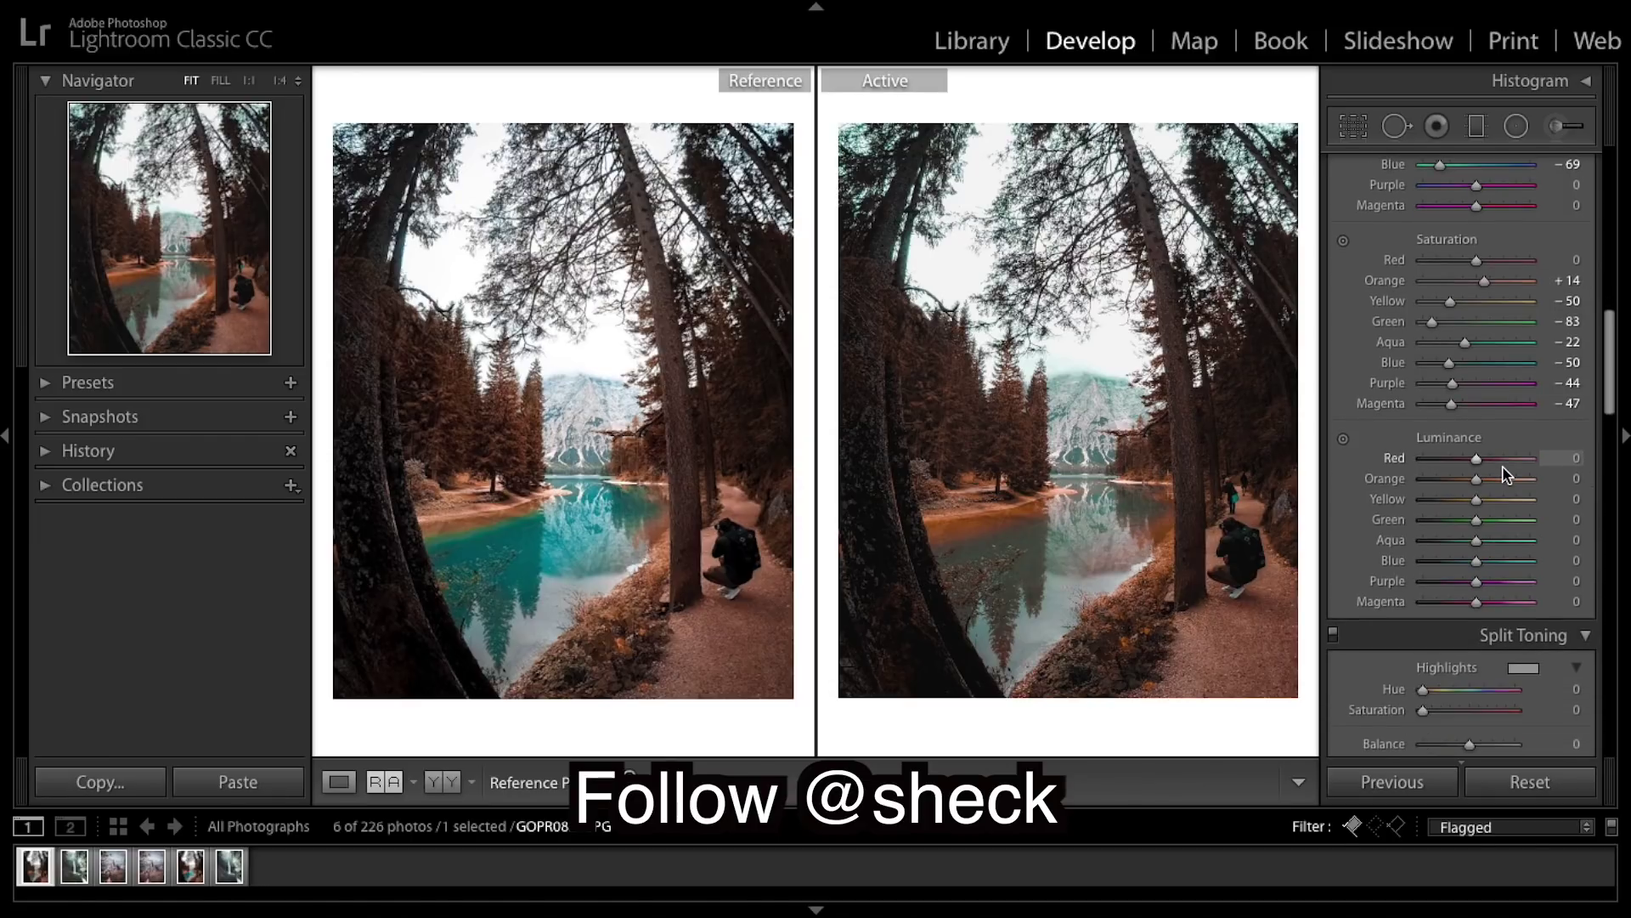
Set HSL luminance for Red to −43 and Yellow to +92.
scroll(1504, 475, "down", 1)
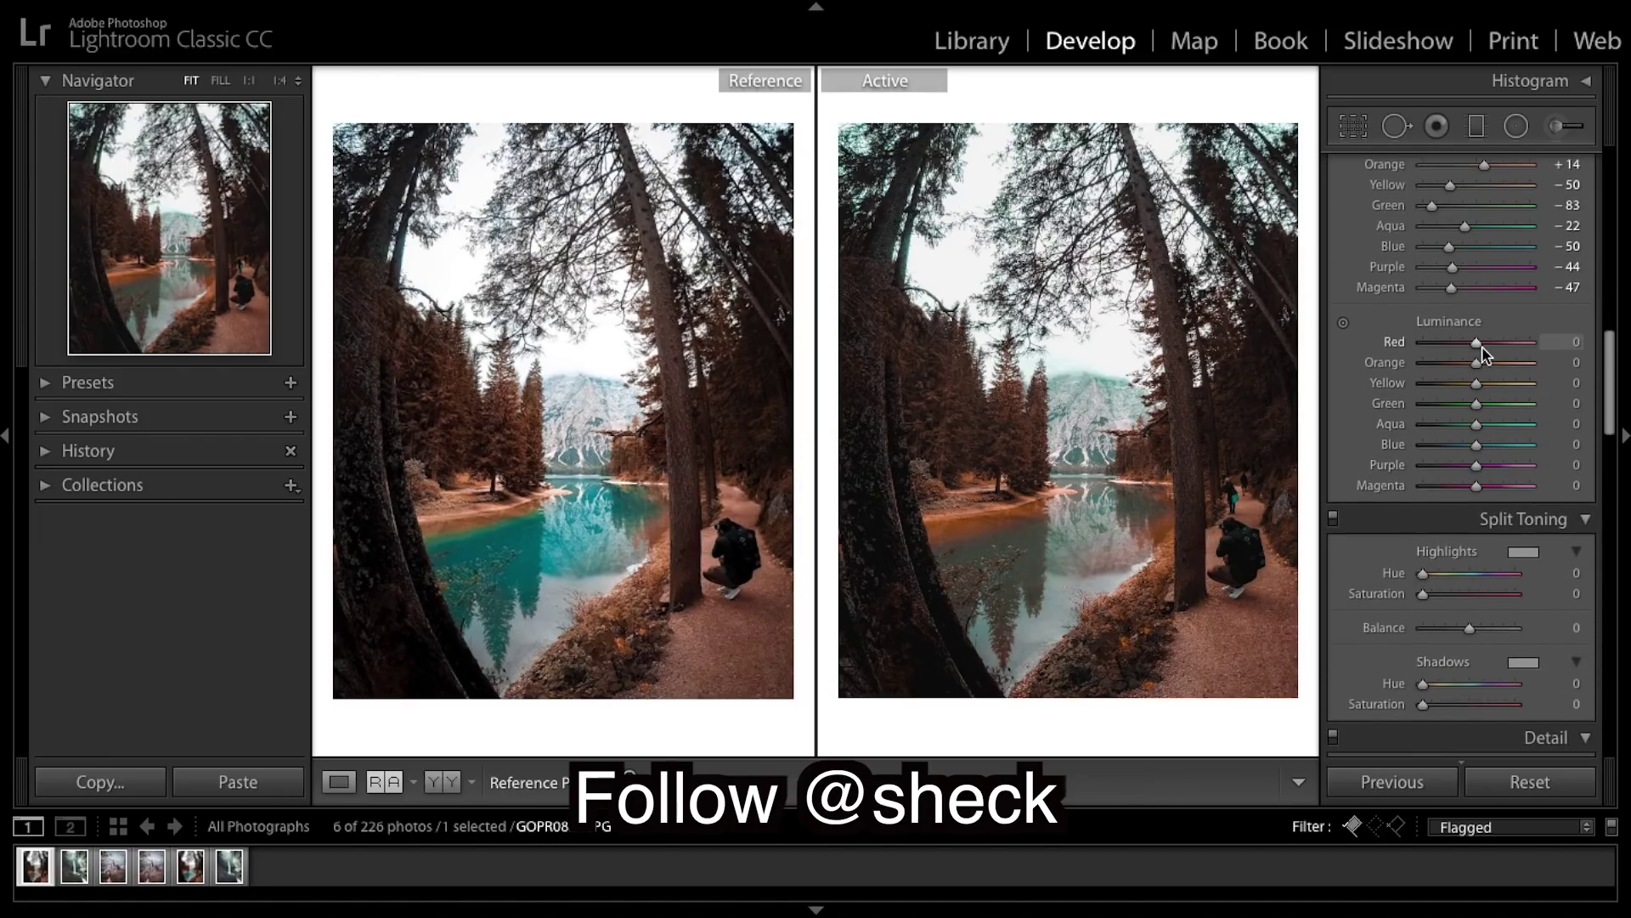
left_click_drag(1475, 347, 1455, 349)
left_click_drag(1485, 389, 1534, 392)
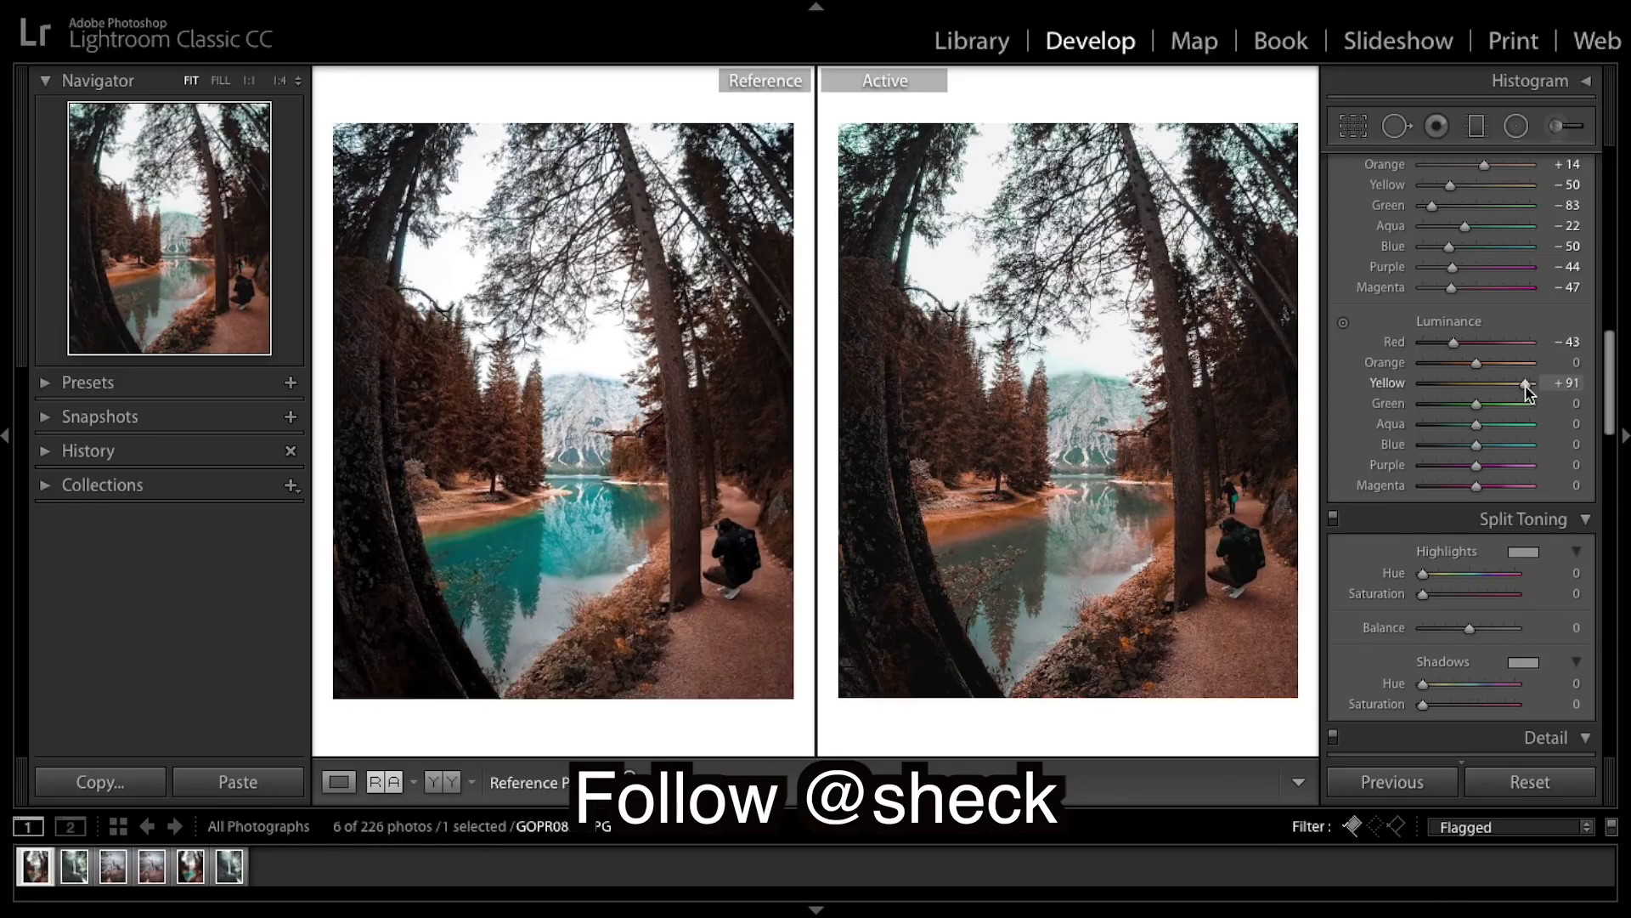
left_click_drag(1525, 386, 1527, 387)
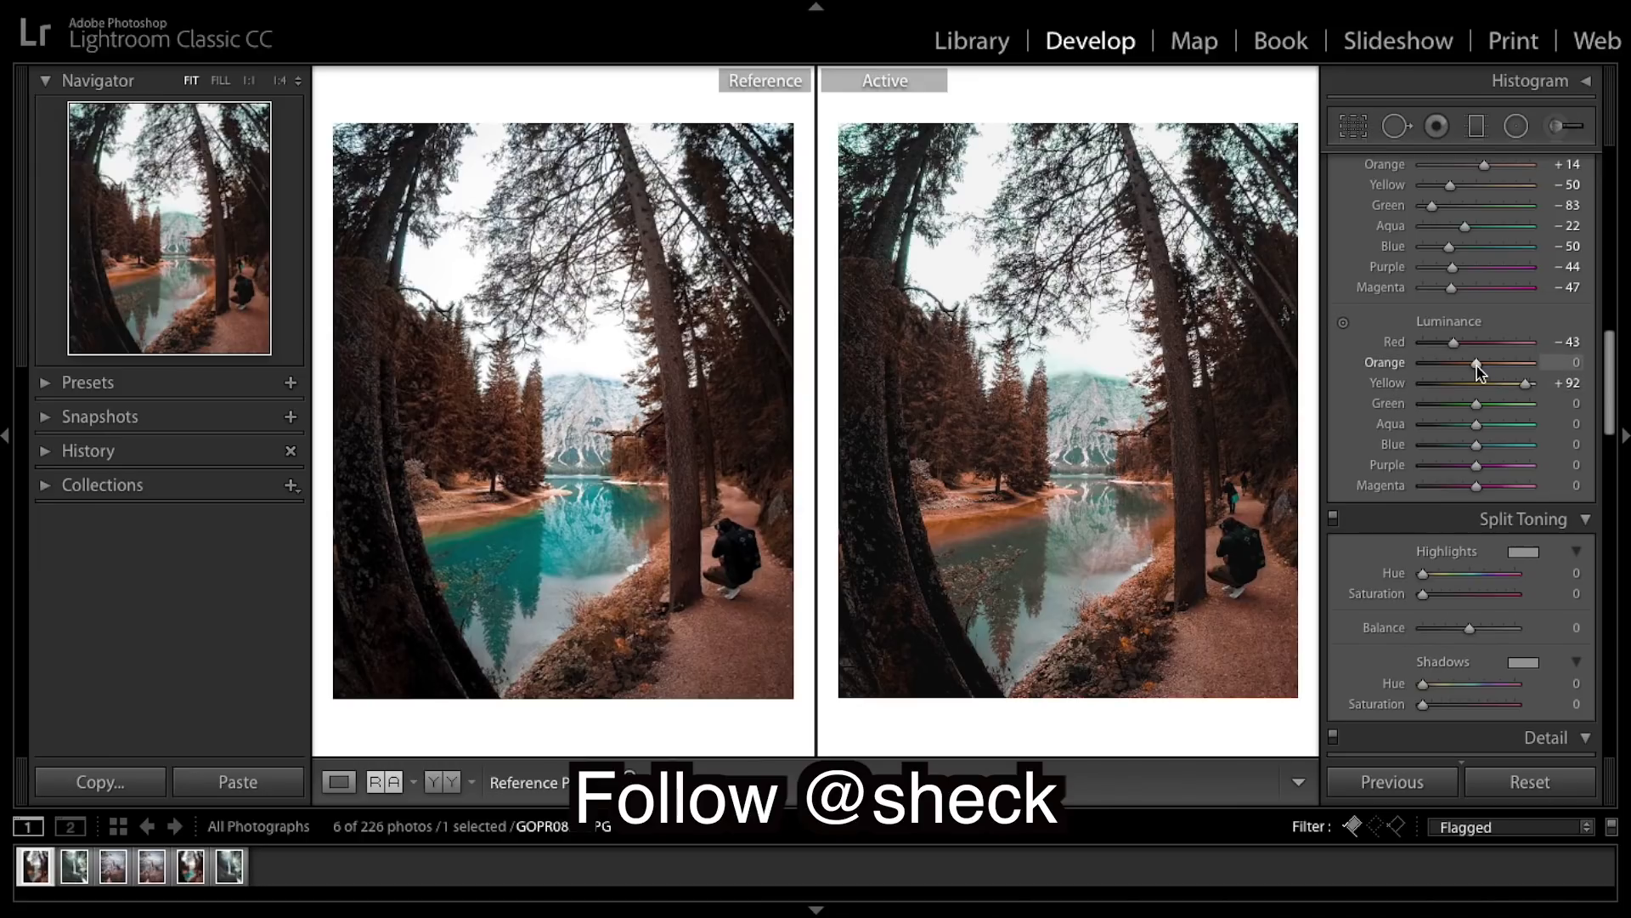
Set Orange luminance to +48, Green to +63 and Aqua to +43.
left_click_drag(1478, 366, 1518, 391)
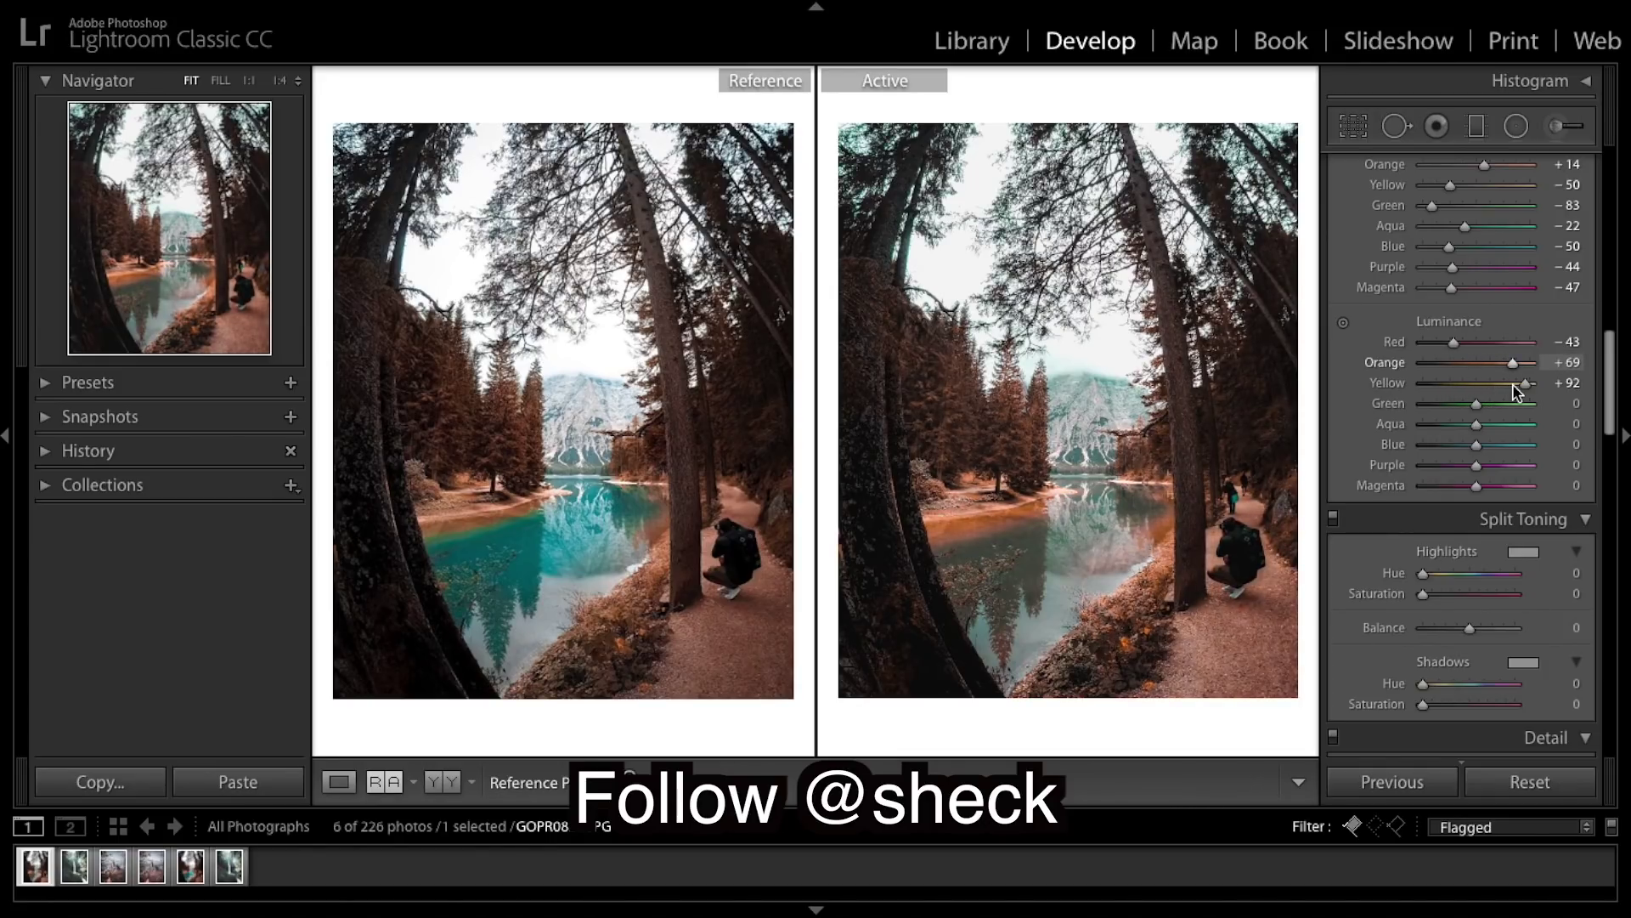
left_click_drag(1518, 389, 1506, 387)
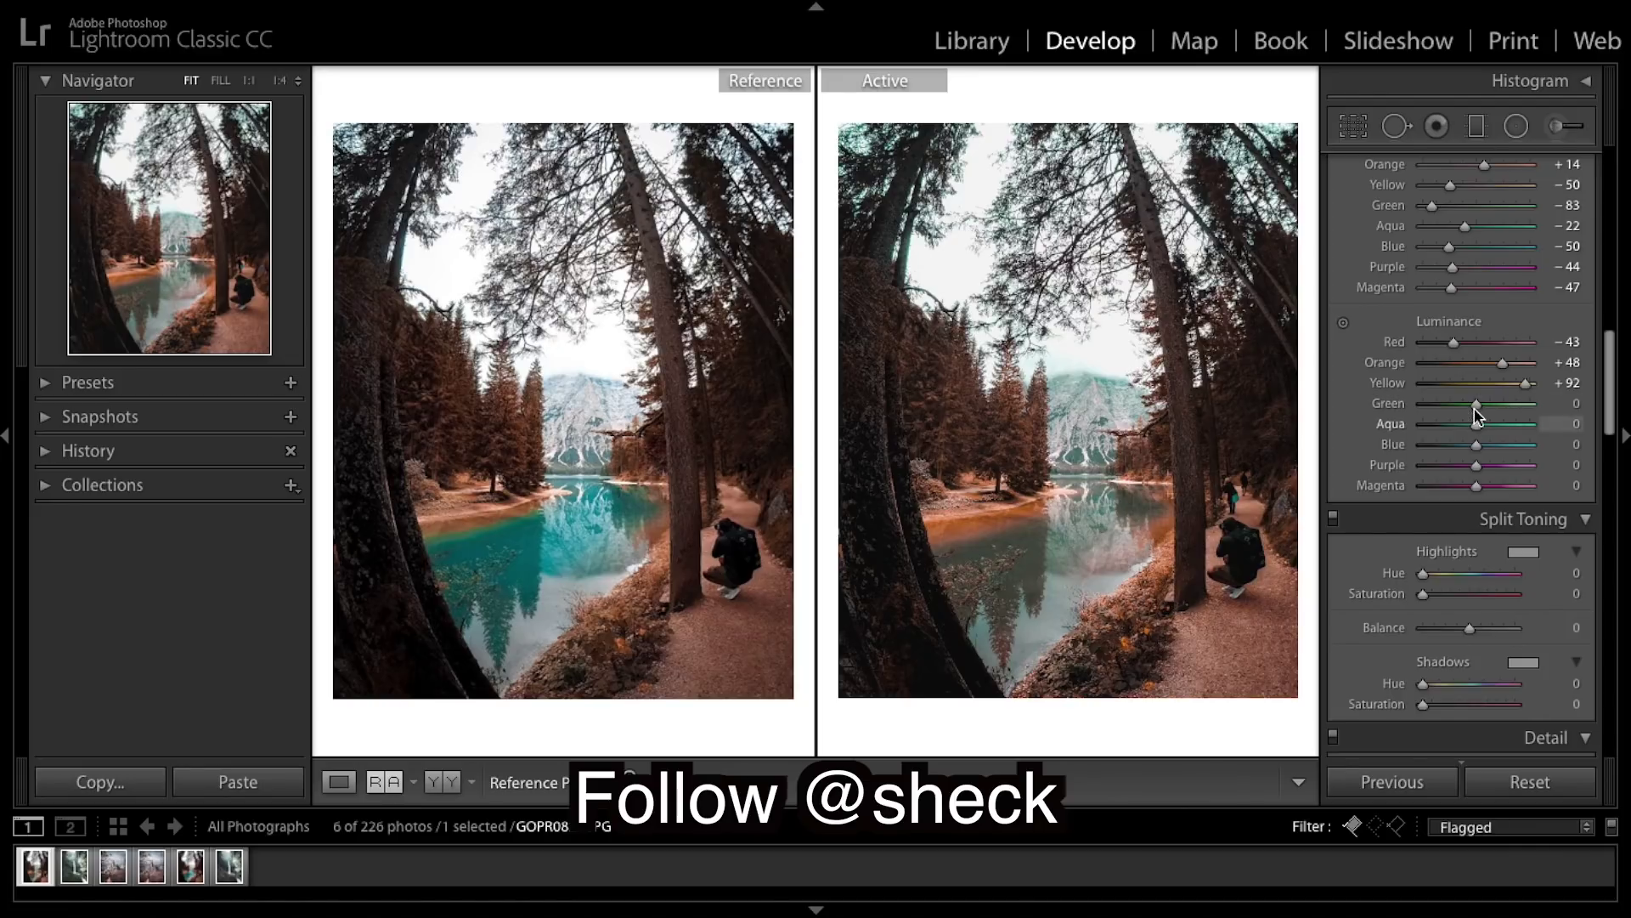
left_click_drag(1482, 406, 1517, 423)
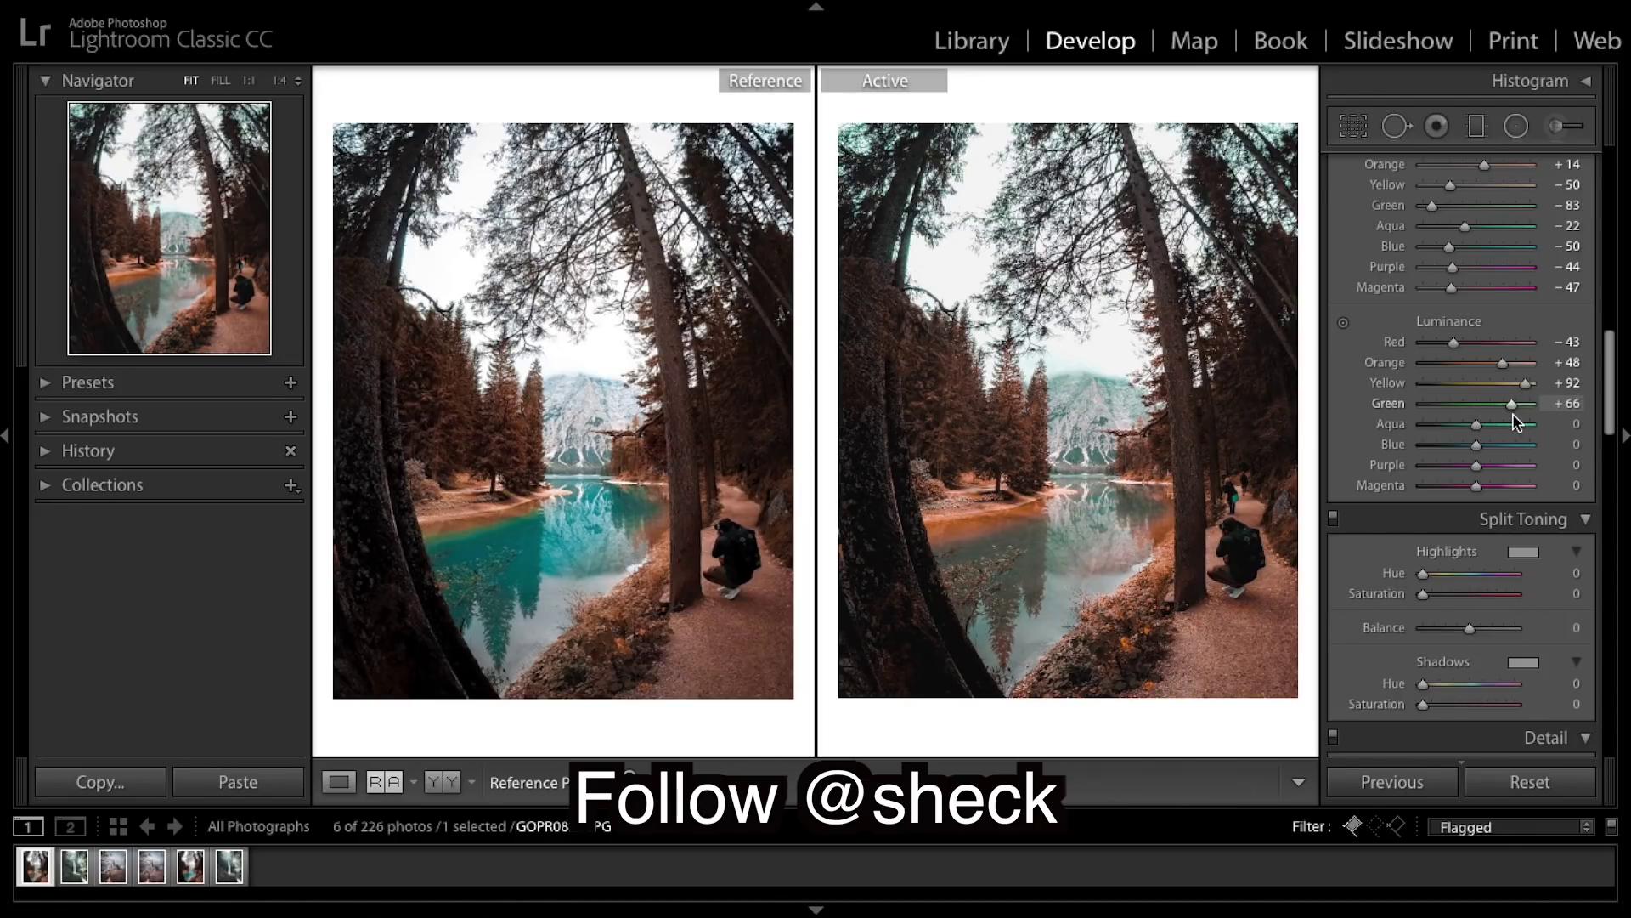
left_click_drag(1517, 422, 1497, 426)
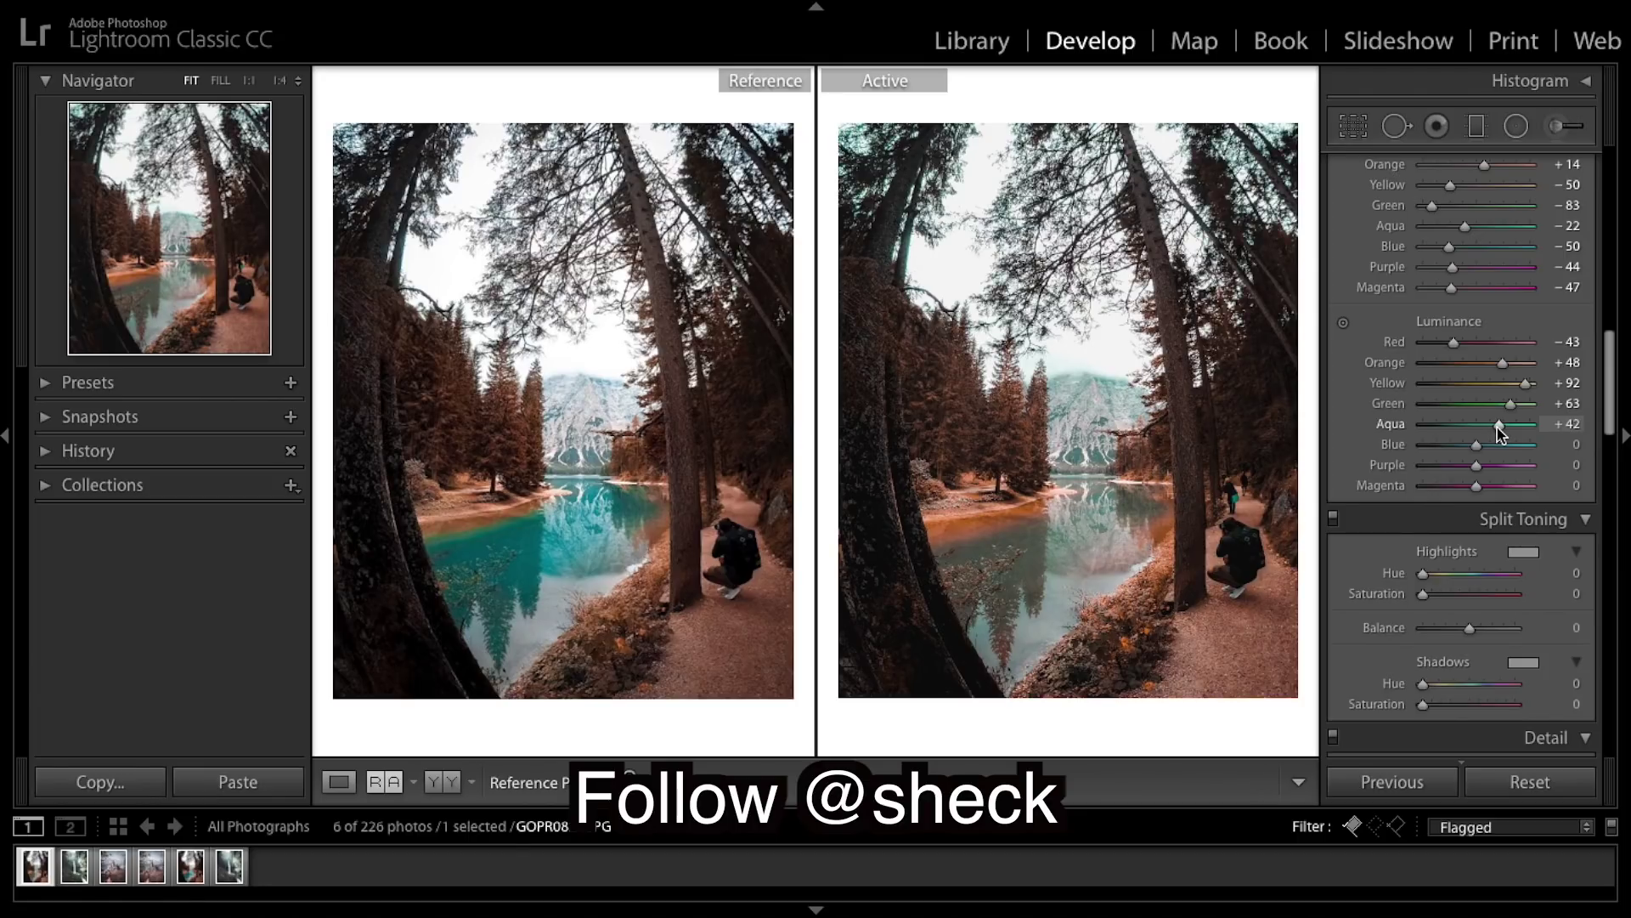
left_click_drag(1499, 433, 1502, 451)
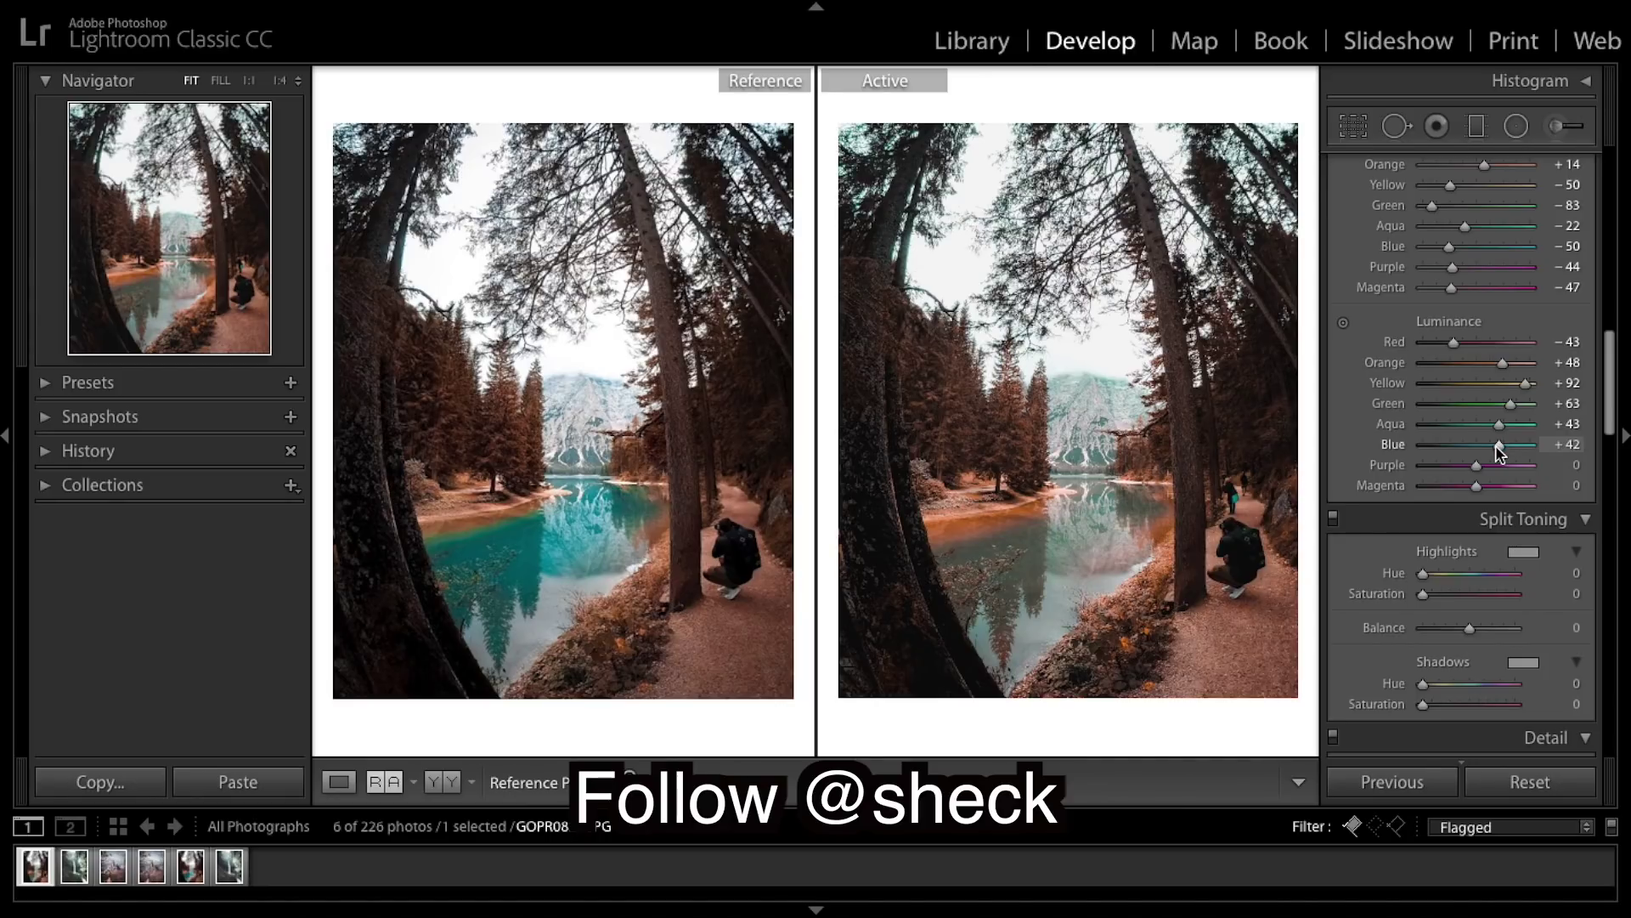
scroll(1497, 455, "down", 3)
scroll(1494, 465, "up", 5)
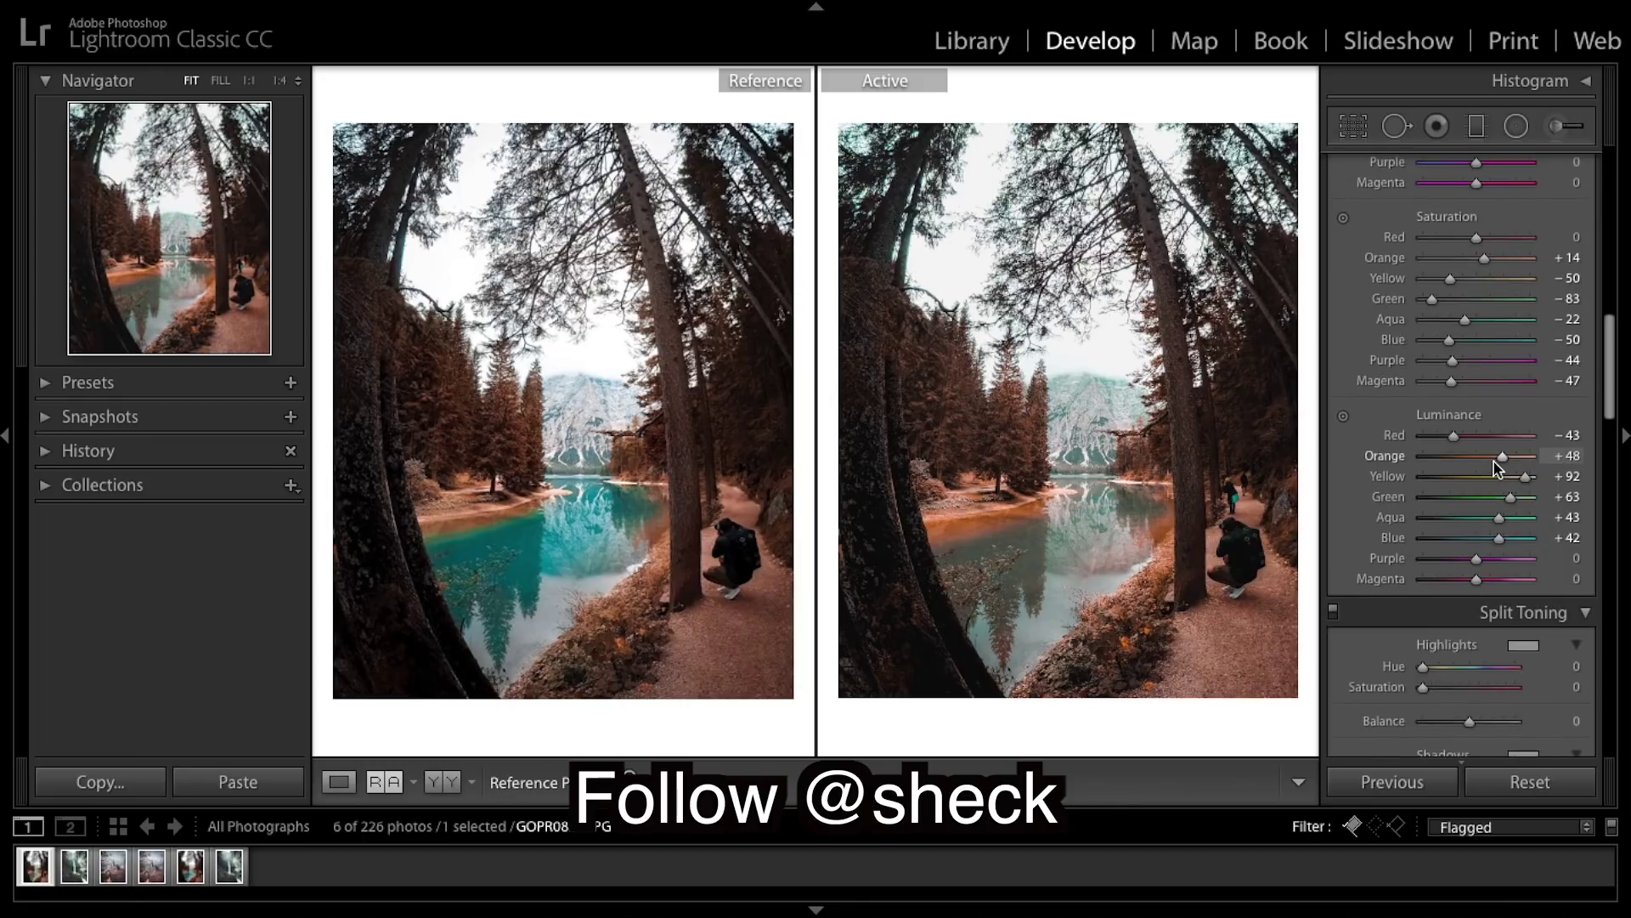
scroll(1496, 467, "up", 1)
scroll(1497, 468, "down", 5)
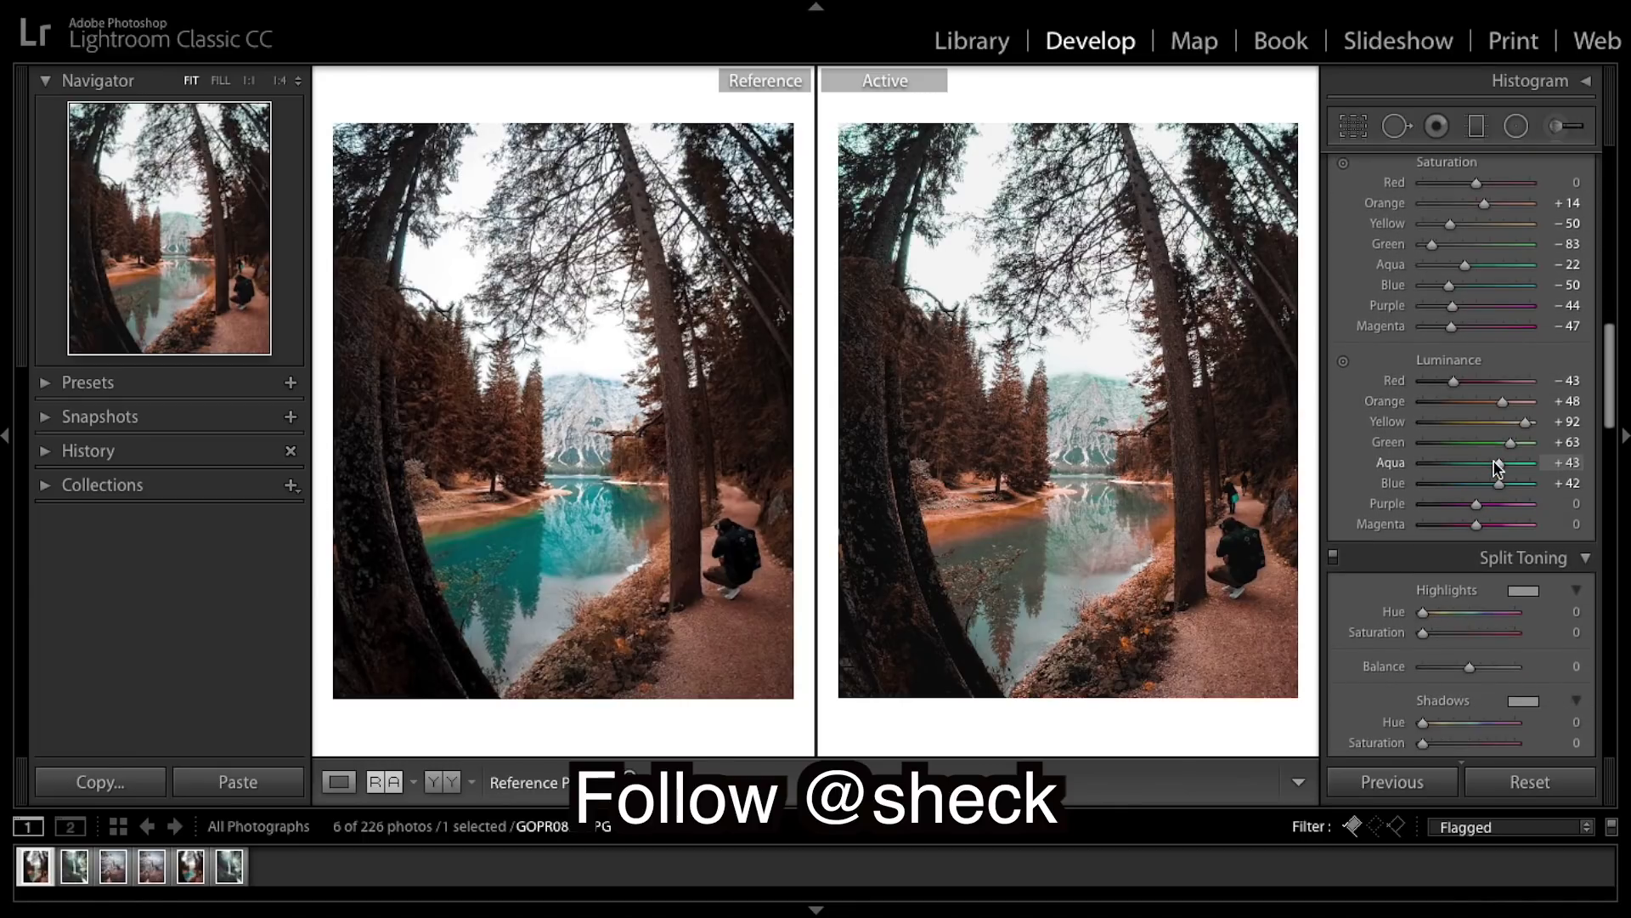
scroll(1498, 468, "down", 1)
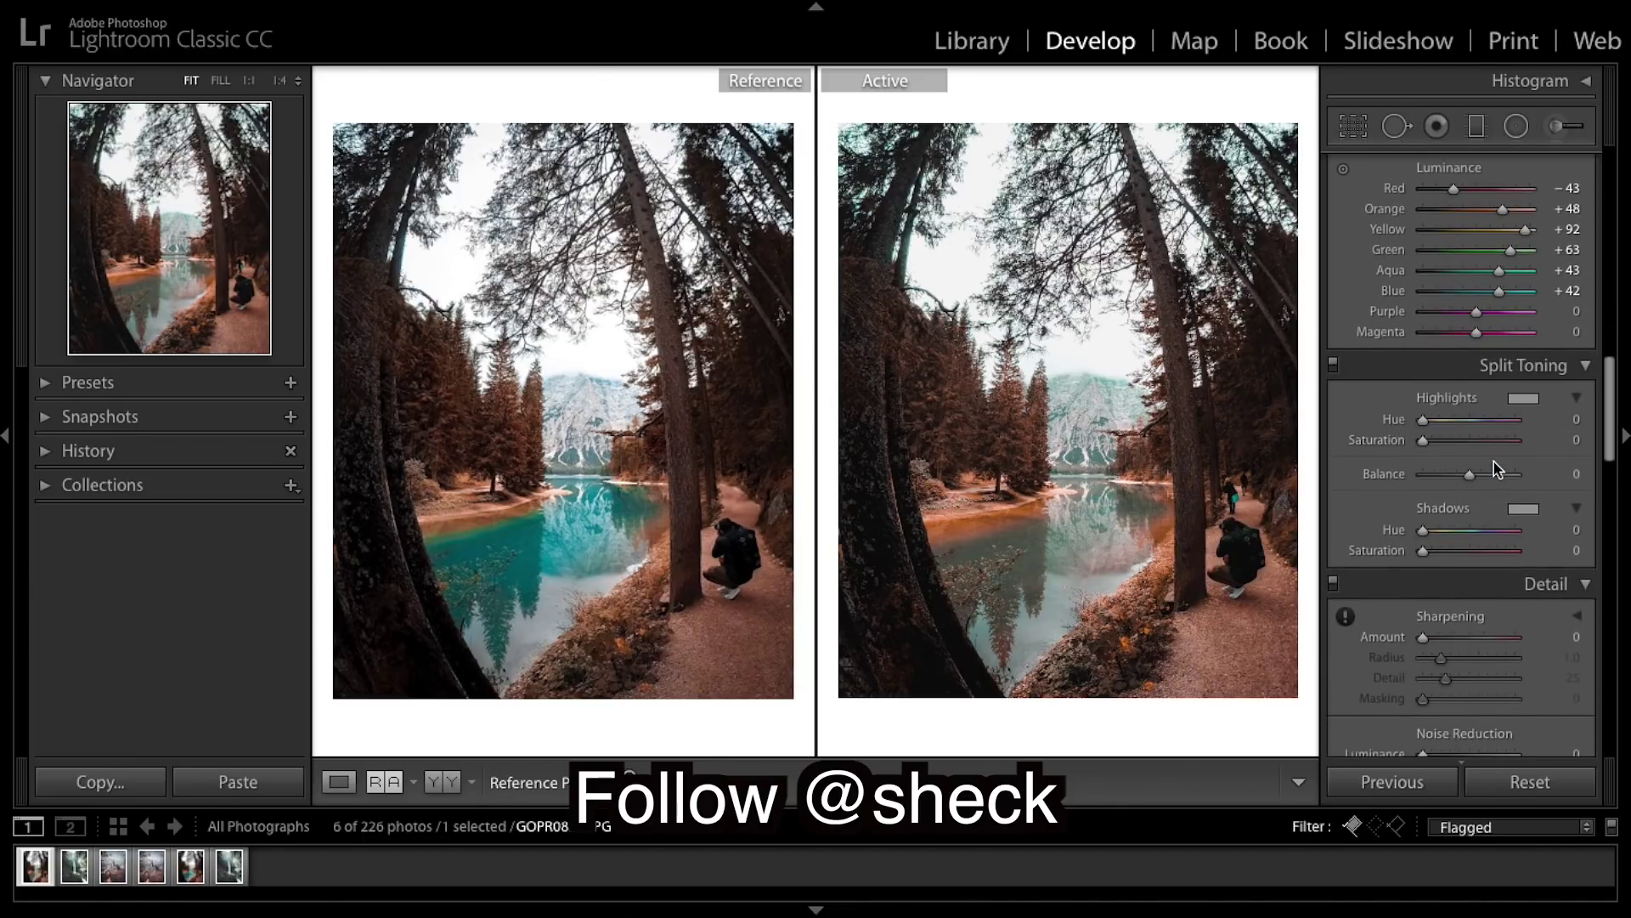
Tint the highlights in Split Toning with hue 217 and saturation 3.
left_click(1474, 422)
left_click_drag(1473, 421, 1480, 423)
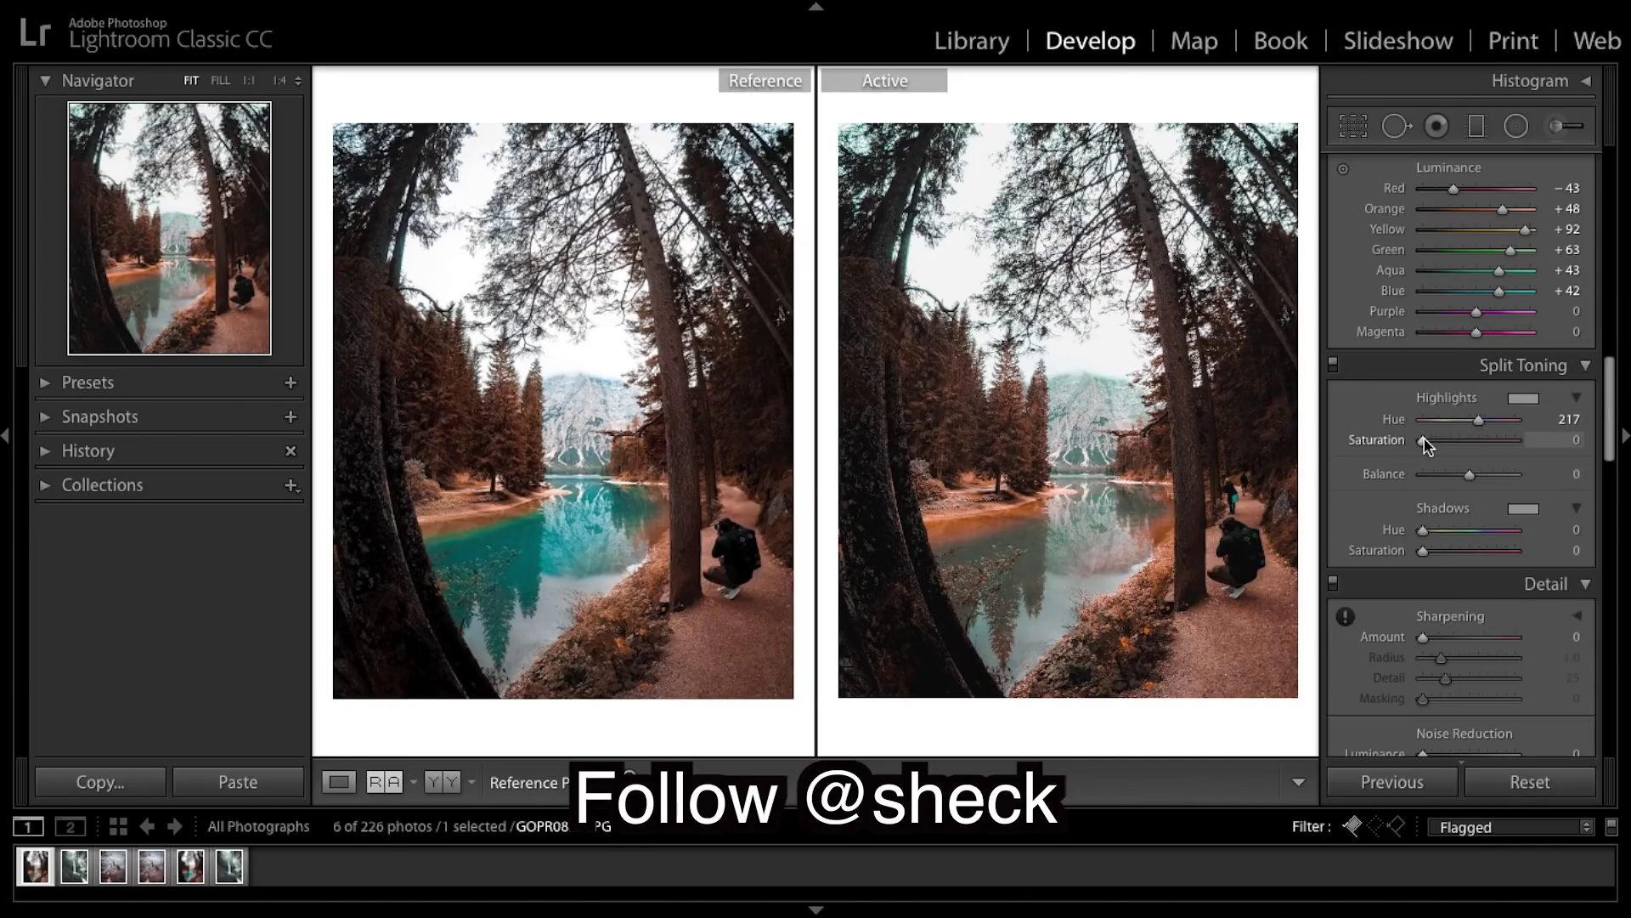
left_click_drag(1424, 437, 1428, 440)
Toggle Enable Profile Corrections on and off to compare, leaving it unchecked.
scroll(1511, 495, "down", 3)
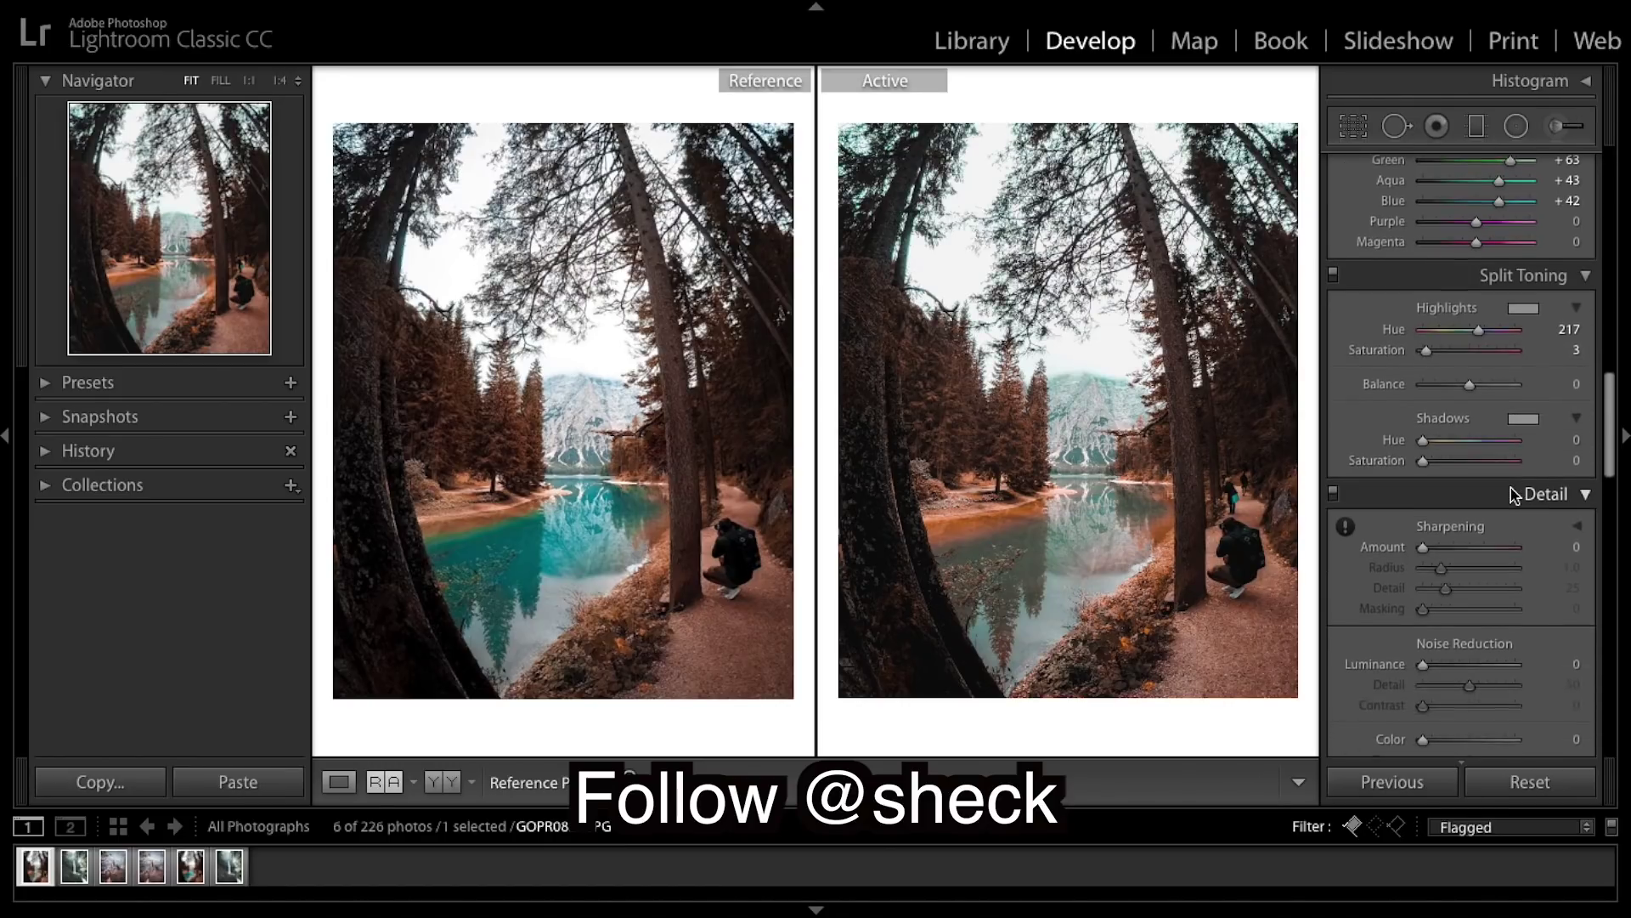
scroll(1511, 495, "down", 15)
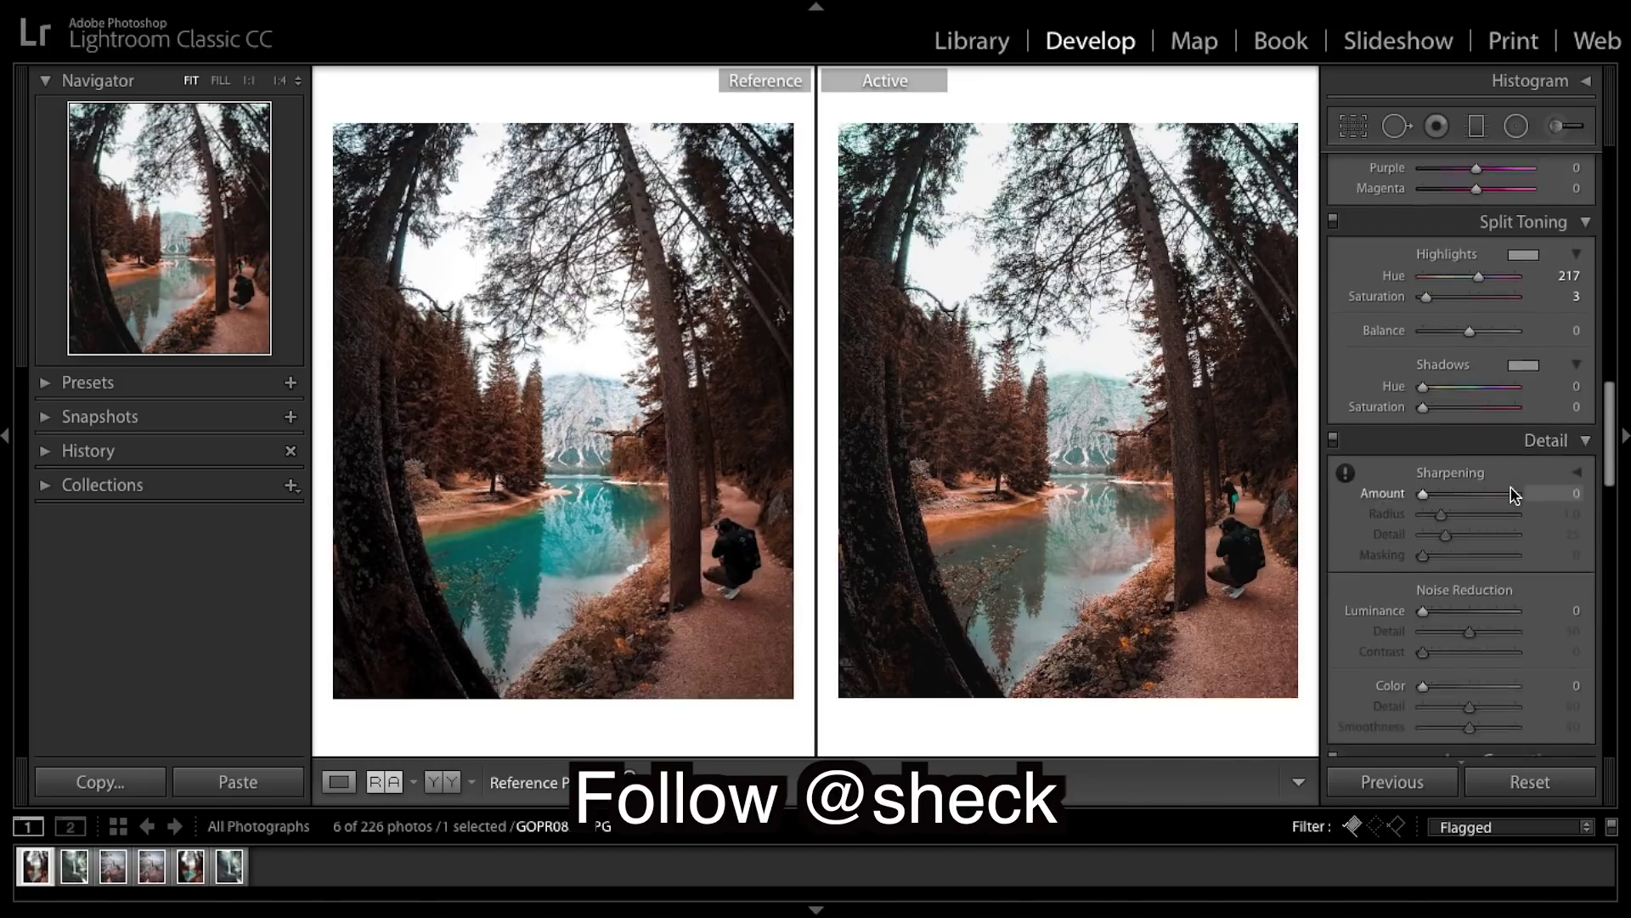
scroll(1512, 496, "up", 12)
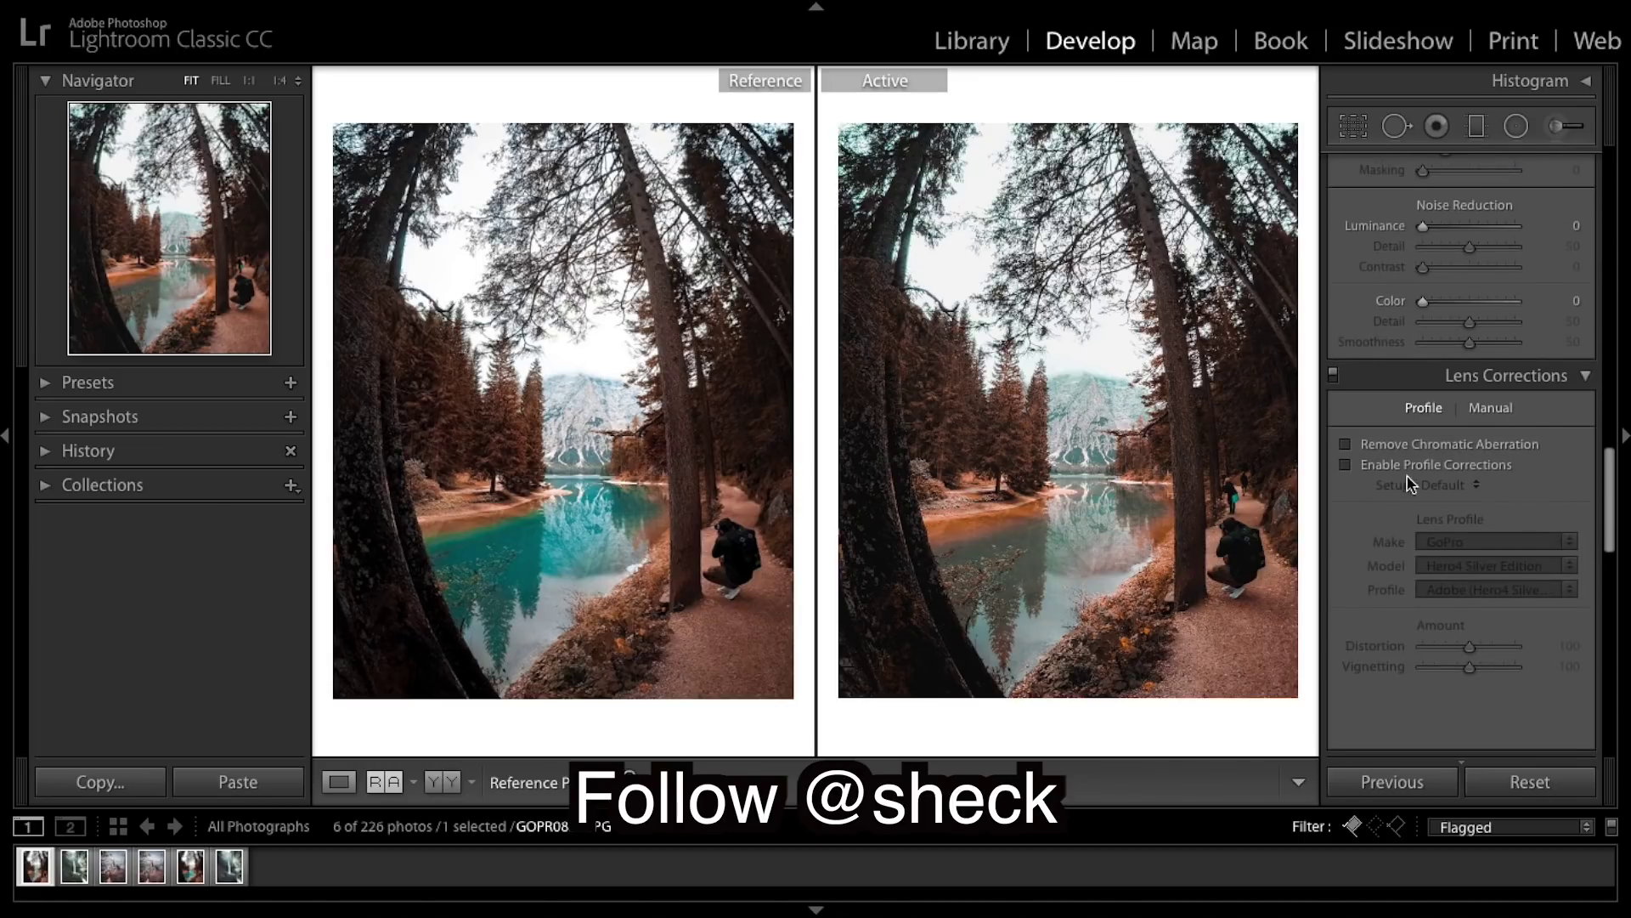
left_click(1346, 465)
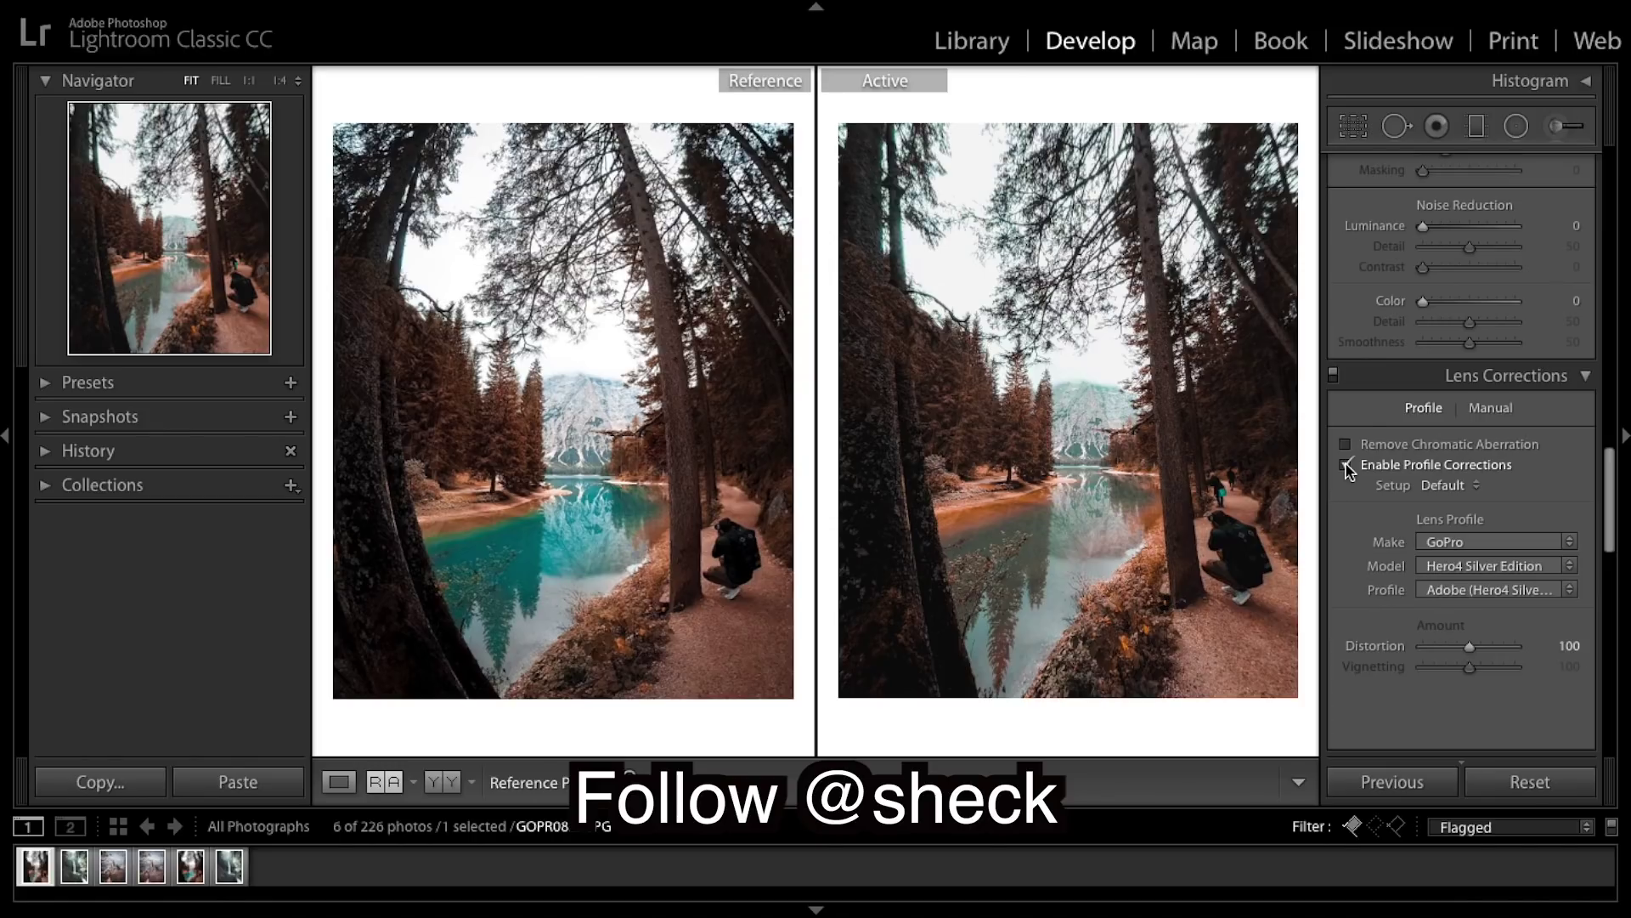
left_click(1347, 466)
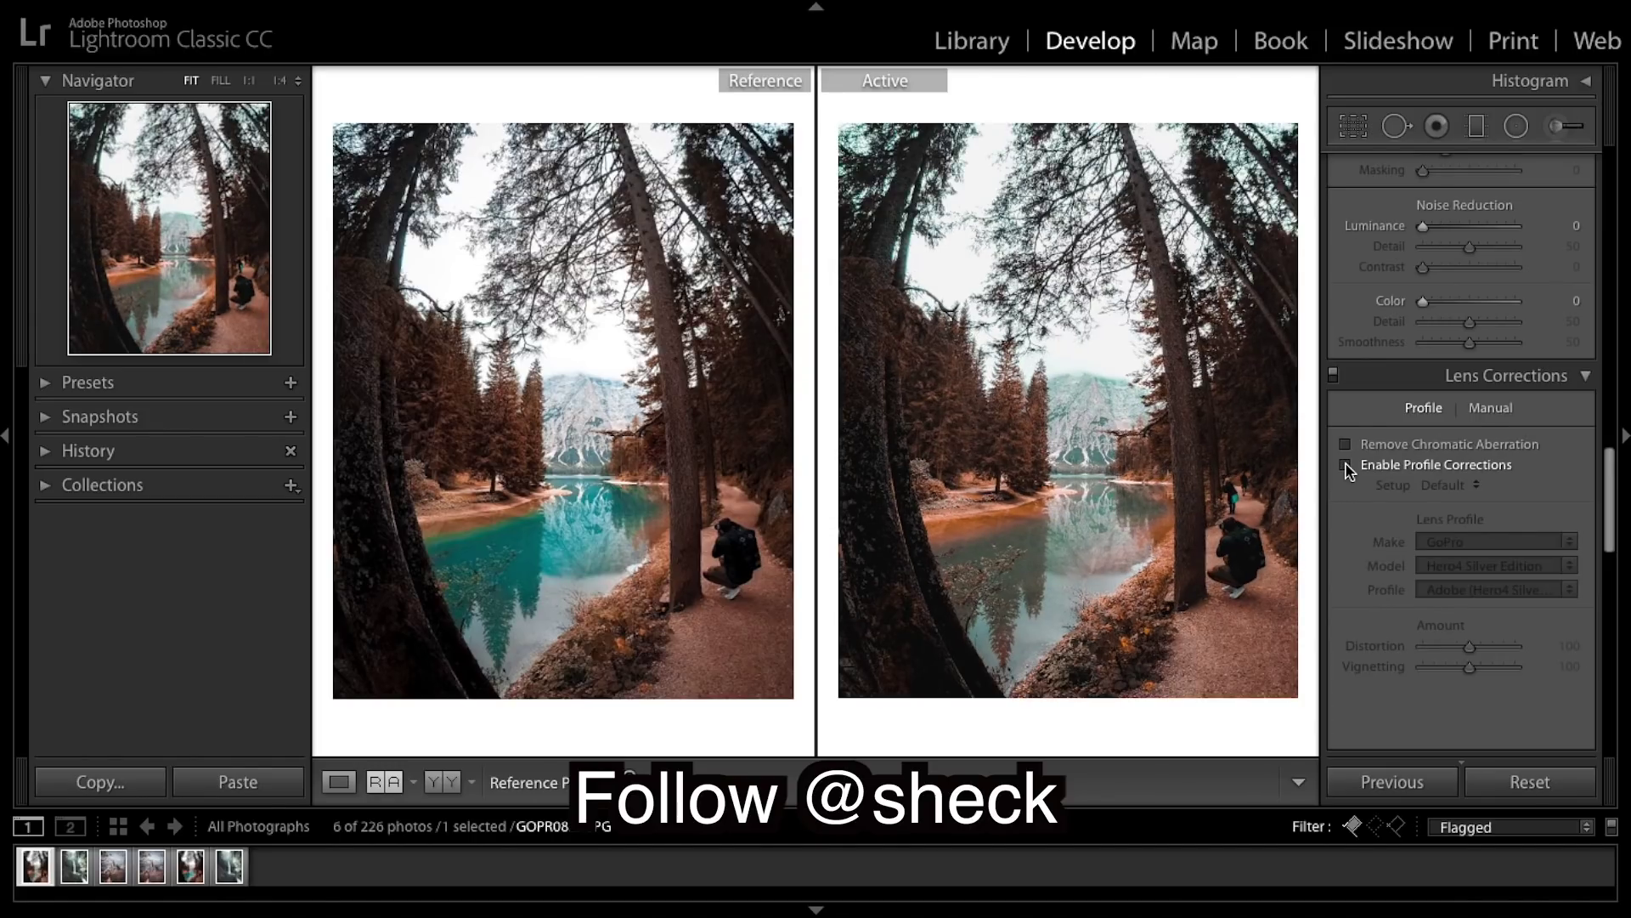
left_click(1346, 466)
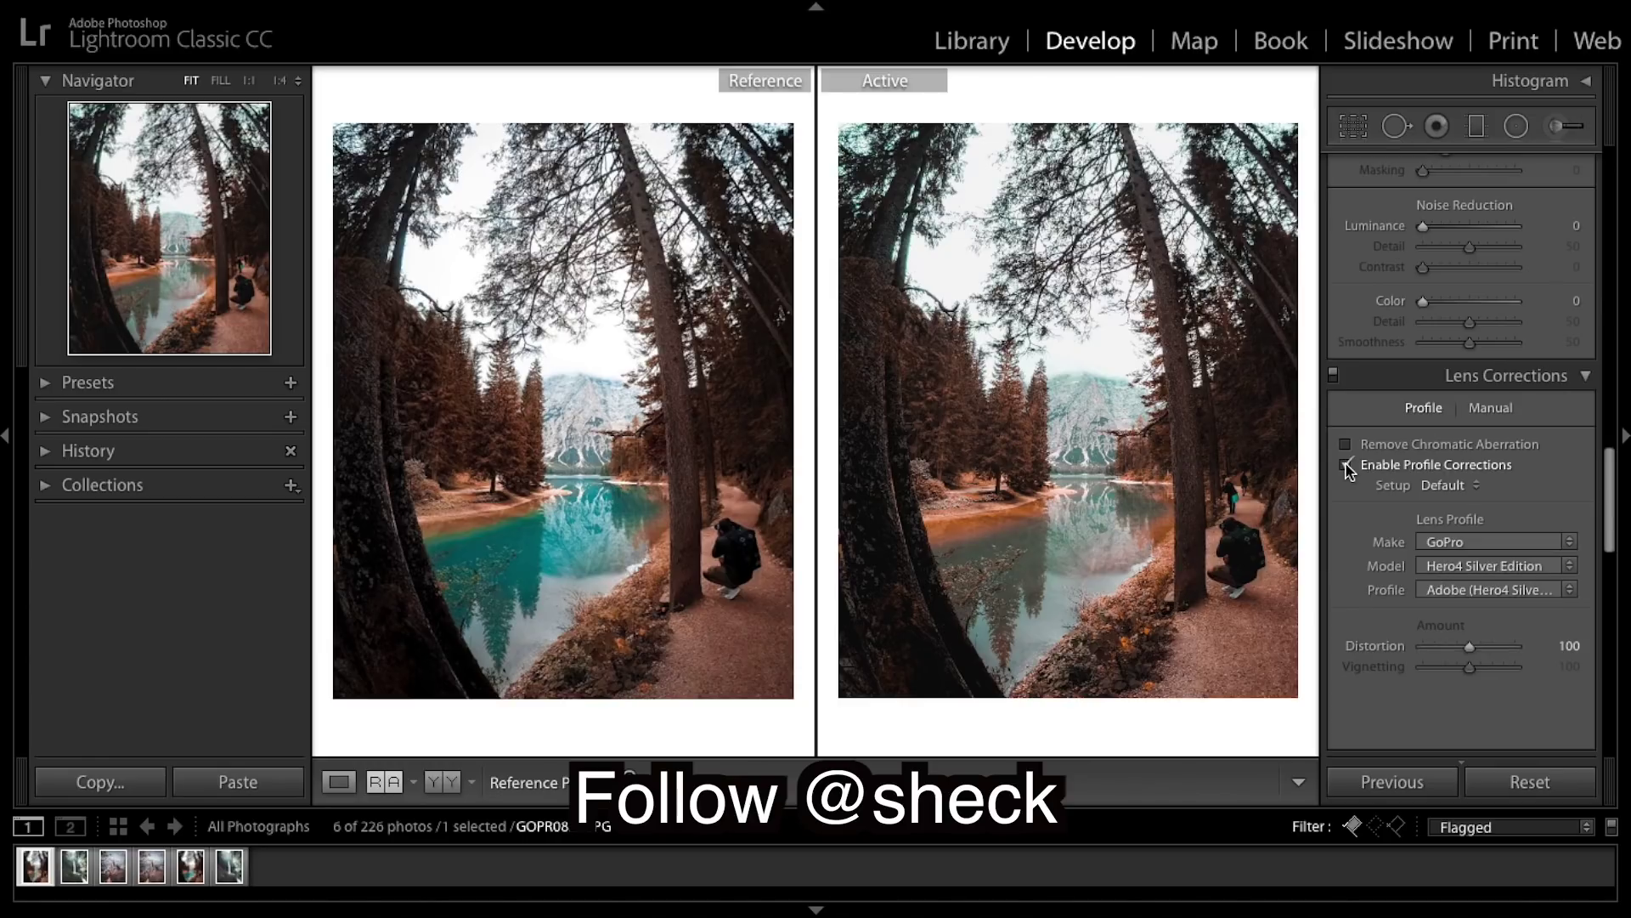
left_click(1346, 465)
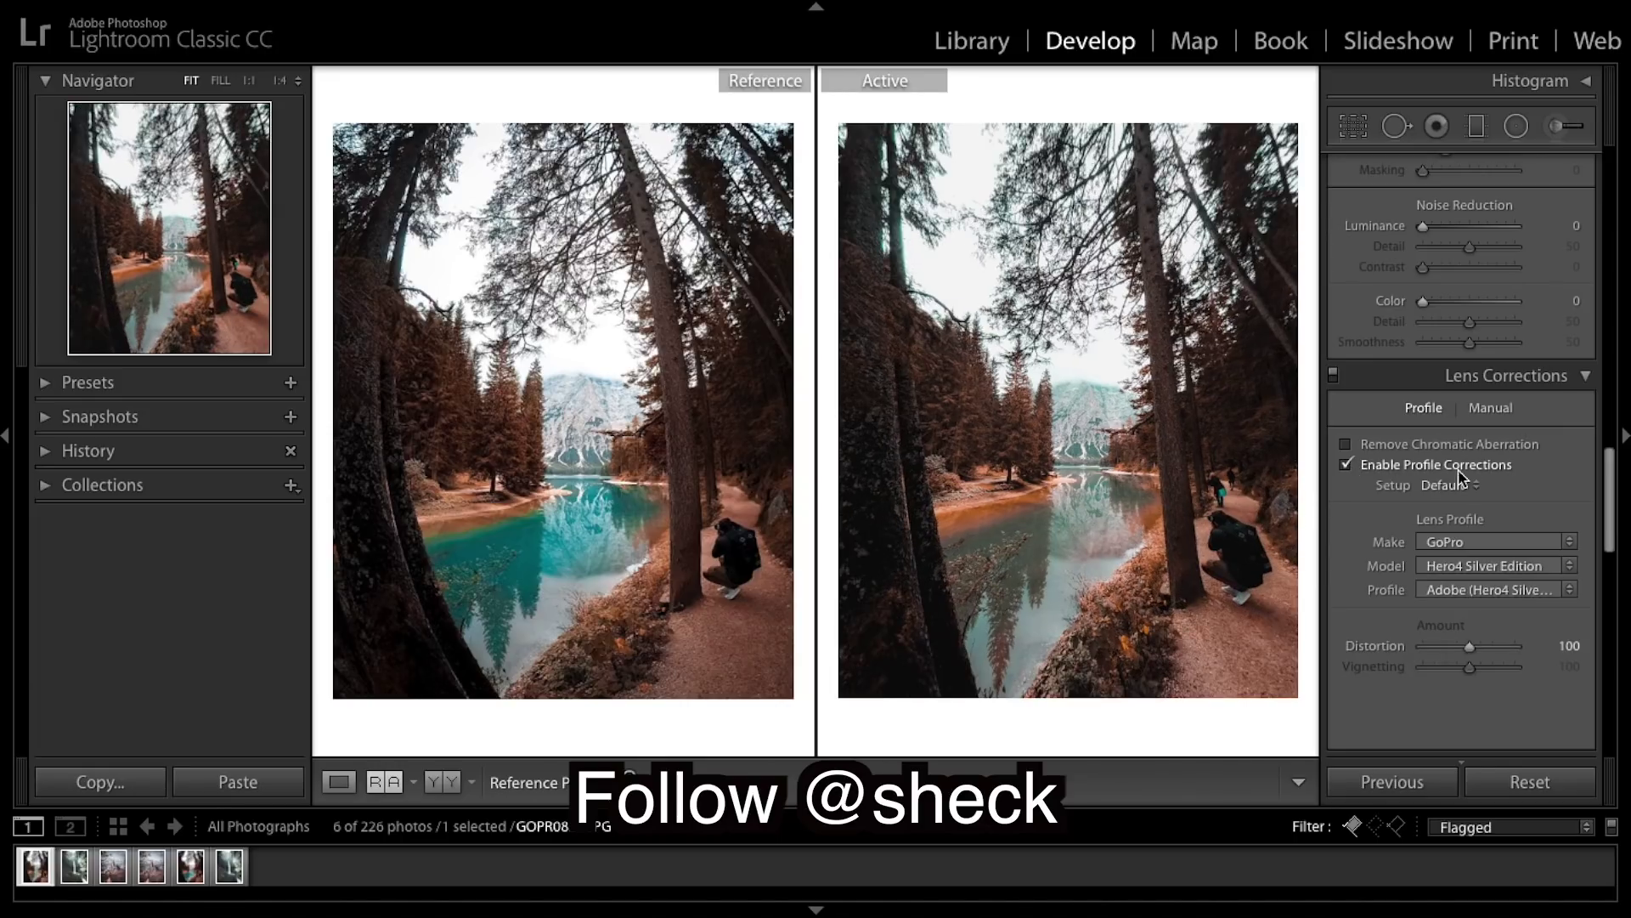
left_click(1346, 464)
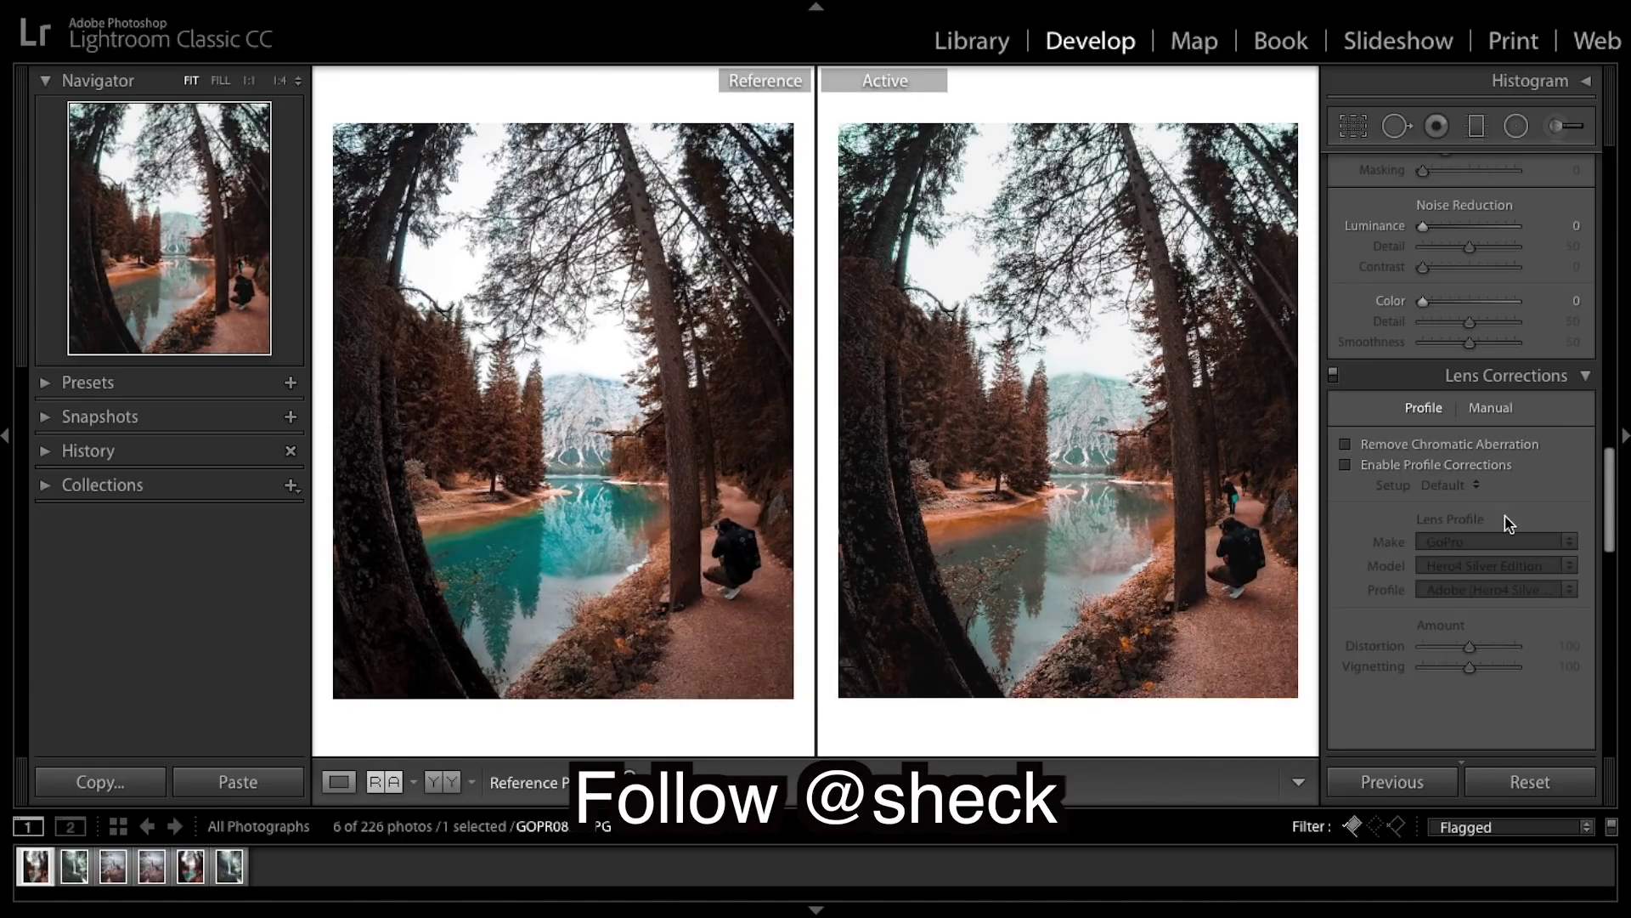
scroll(1505, 518, "down", 5)
scroll(1509, 523, "up", 1)
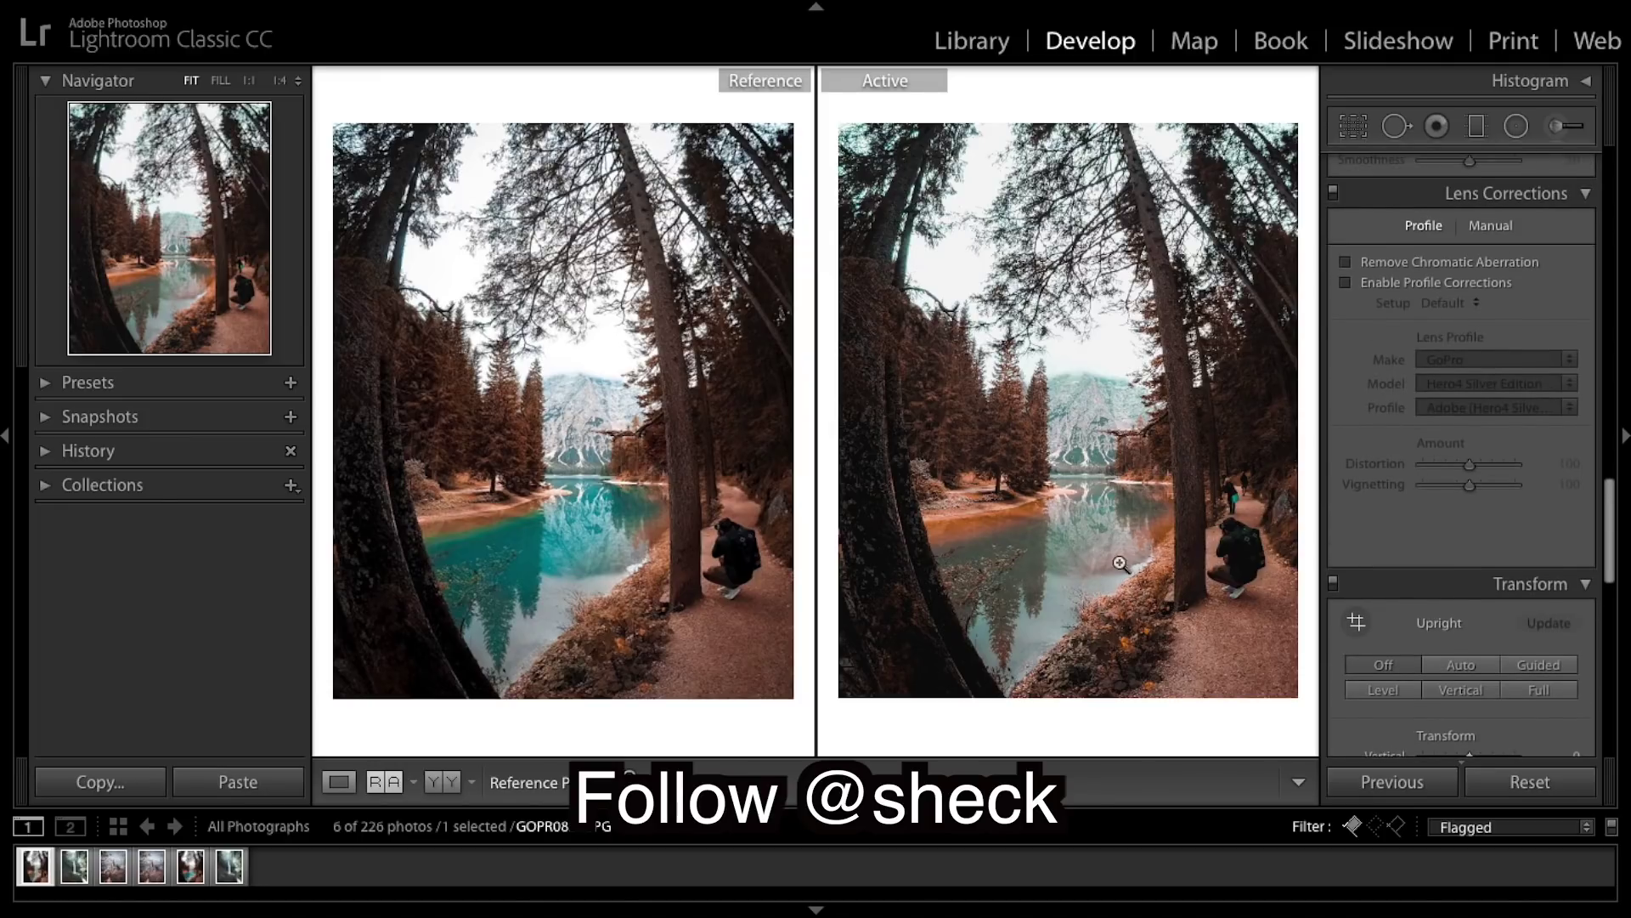
scroll(1360, 373, "up", 20)
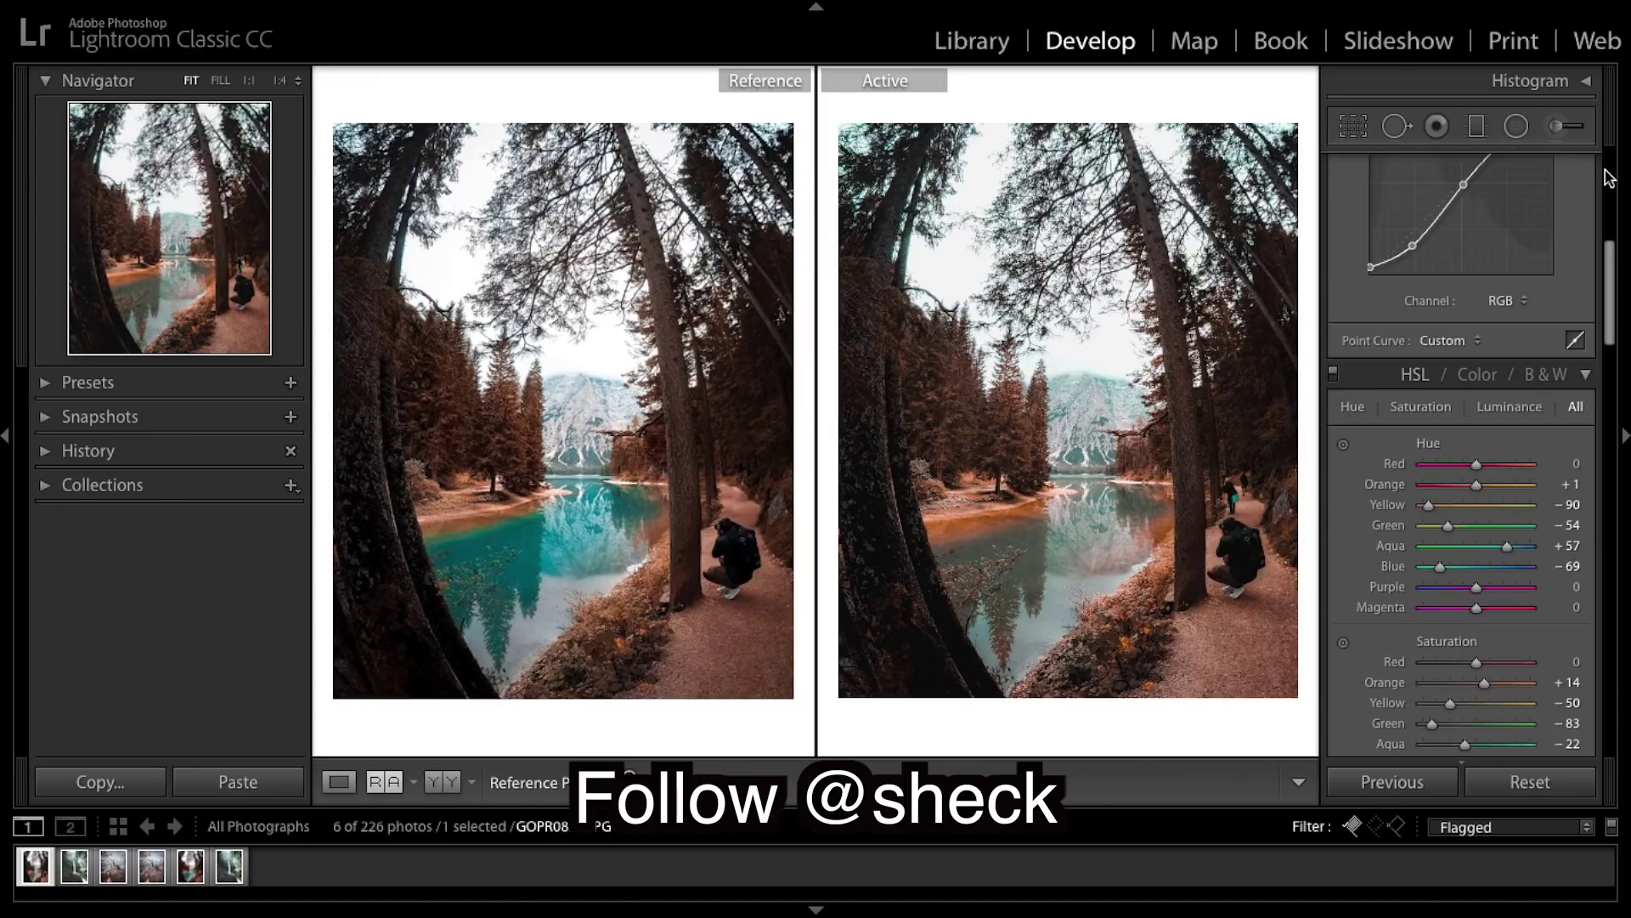
Set up an Adjustment Brush with Temp −50 and zoom into the reference lake to check it.
left_click(1562, 127)
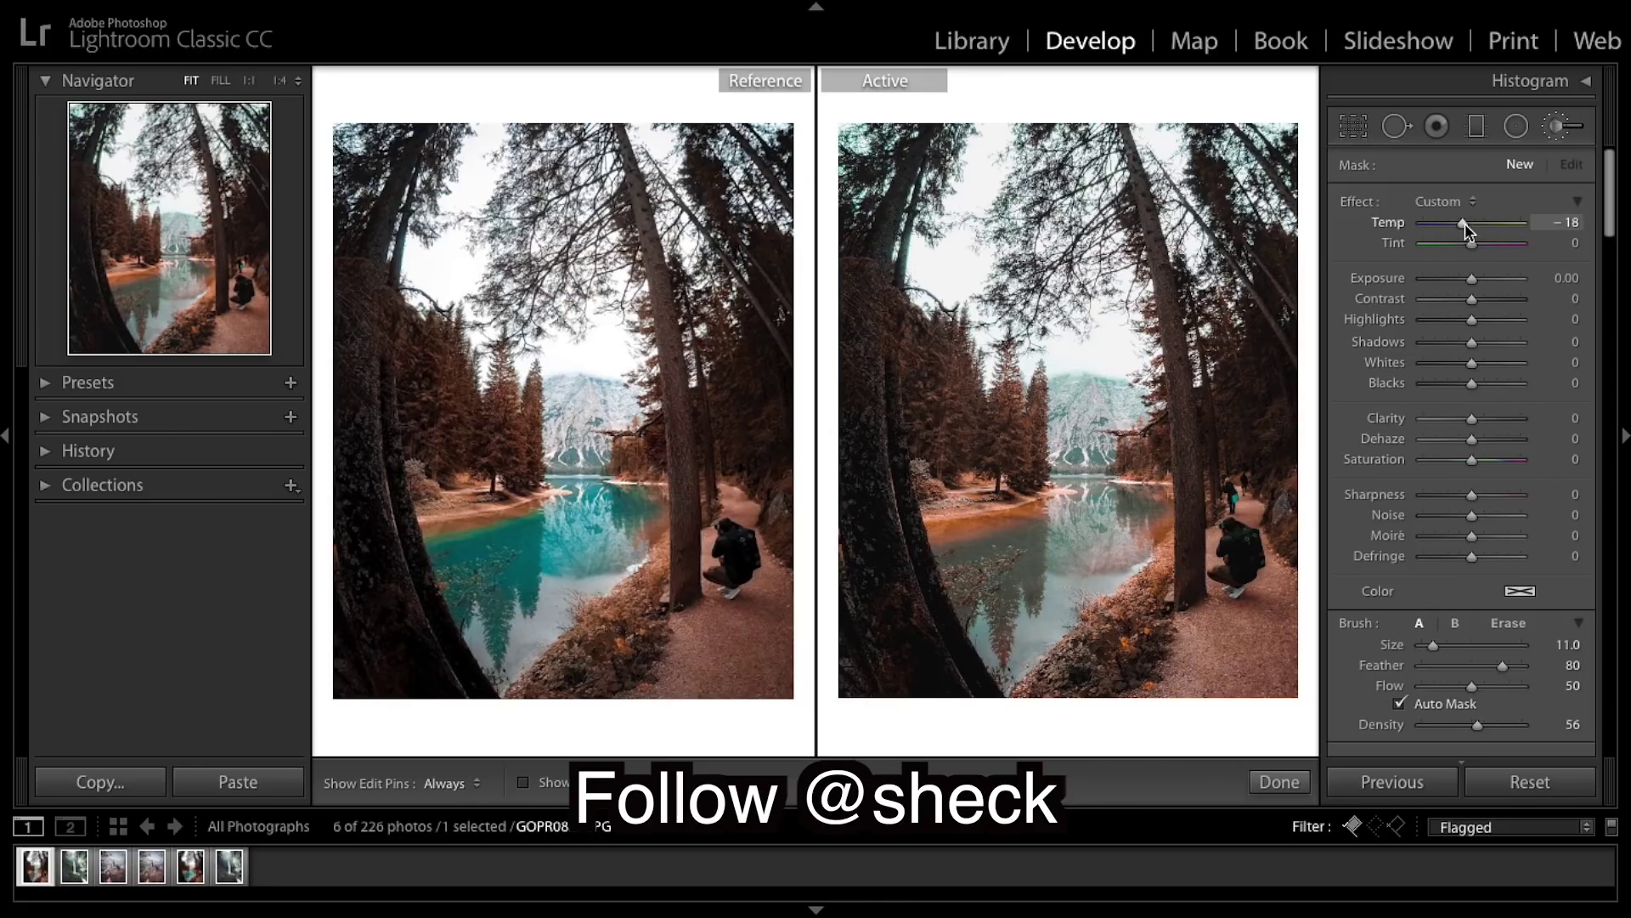
left_click_drag(1456, 226, 1452, 226)
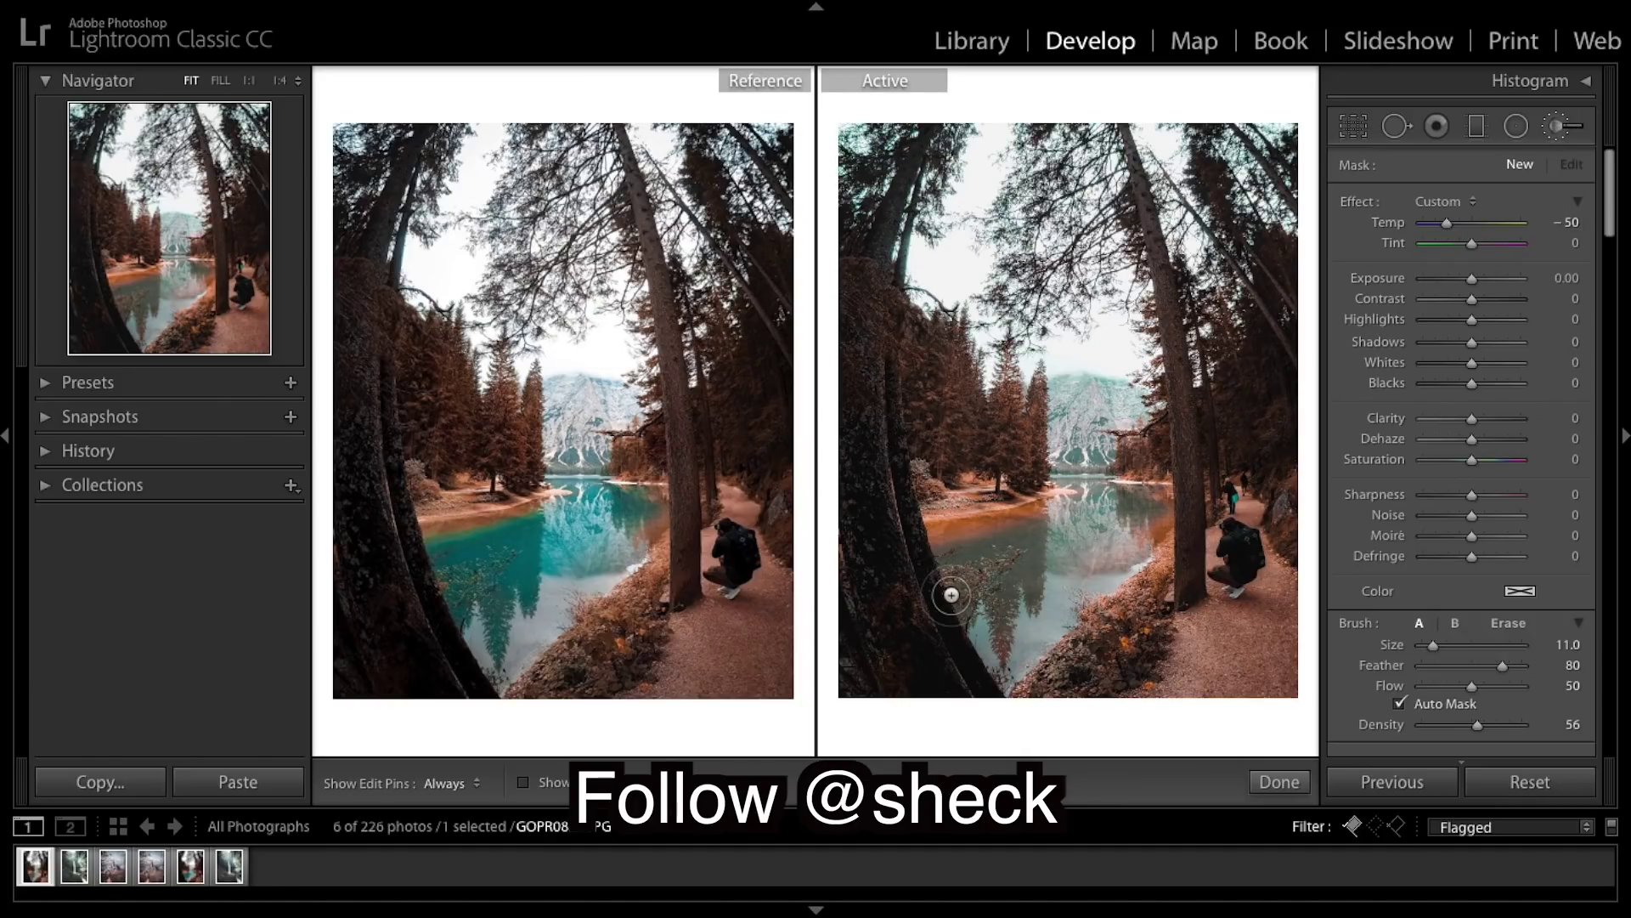
left_click(525, 585)
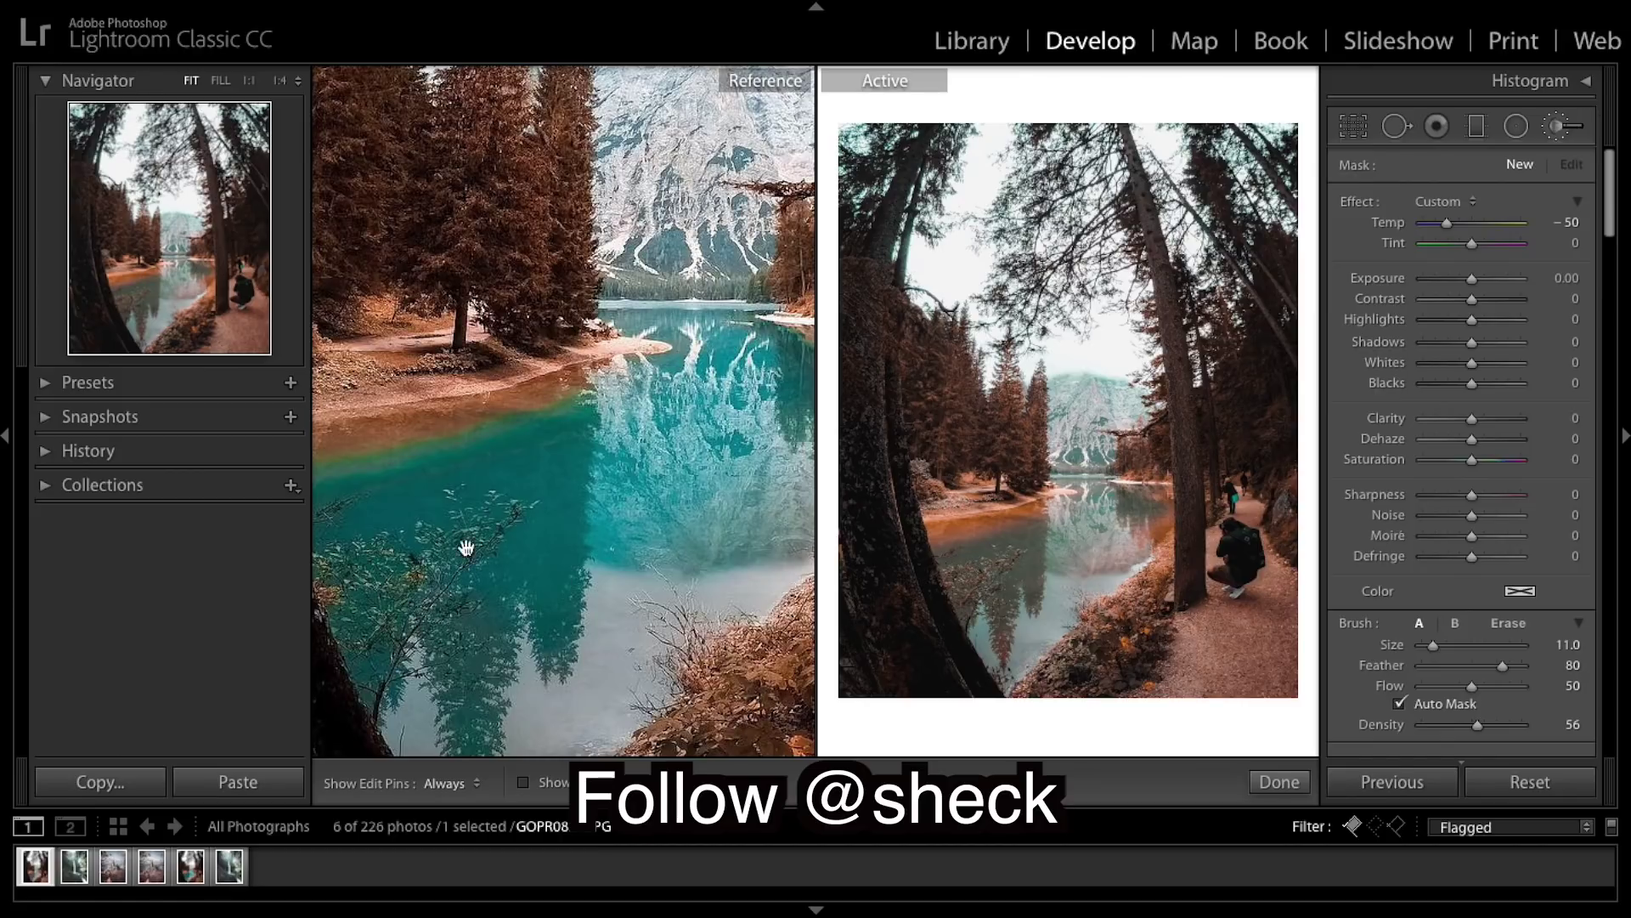
left_click(507, 526)
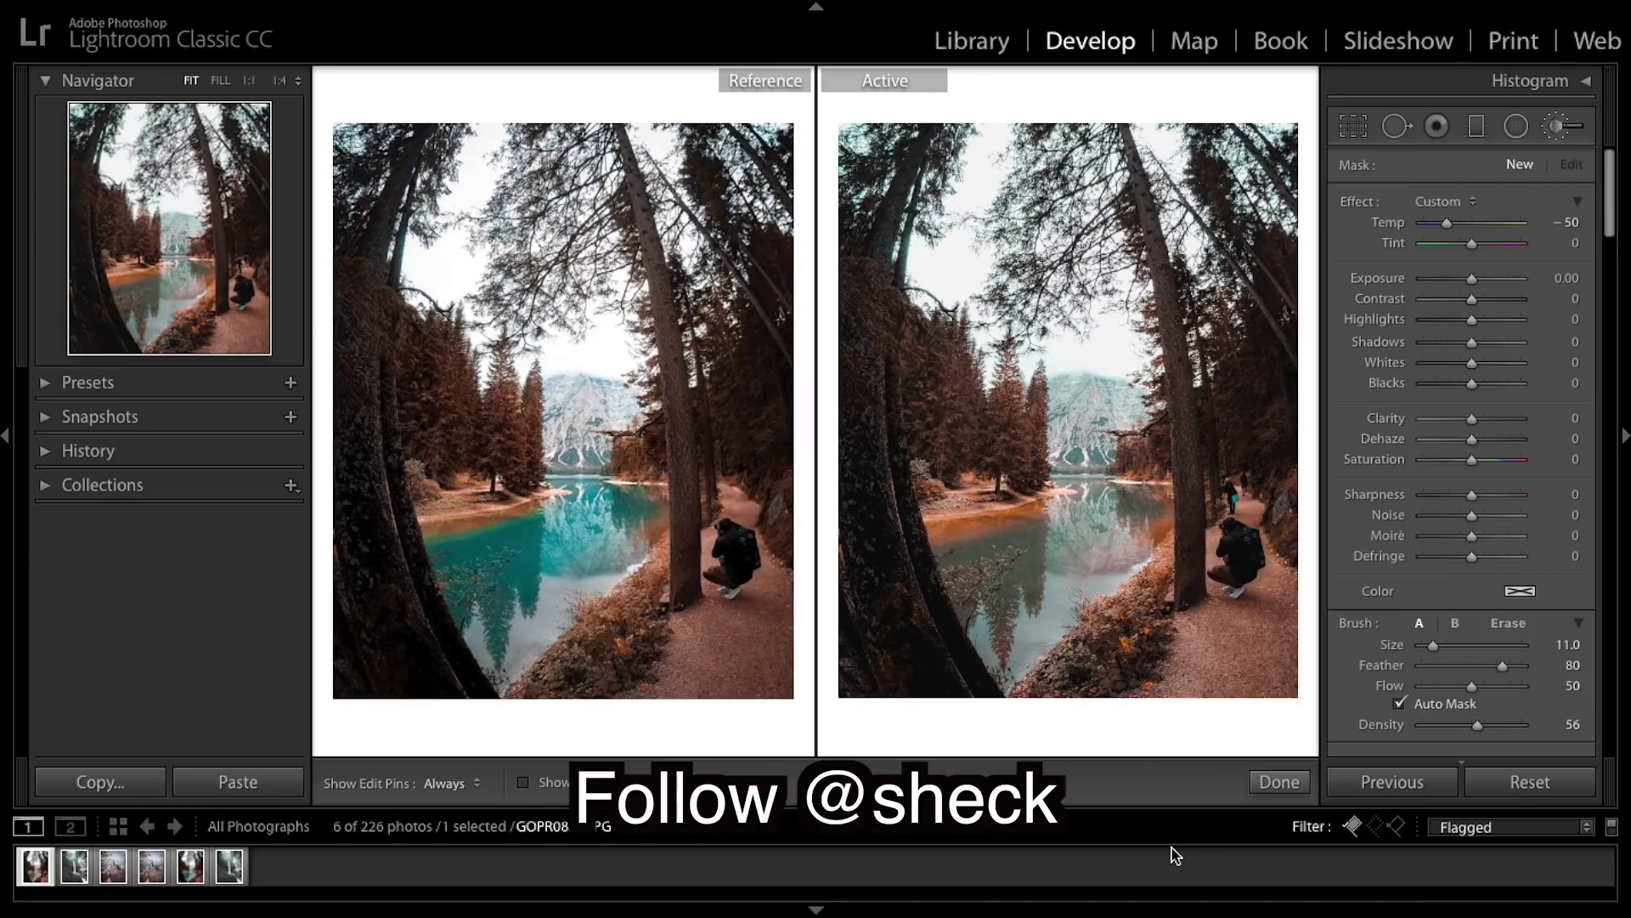
Compare before and after, hide edit pins, and begin painting over the orange water reflection.
key("backslash")
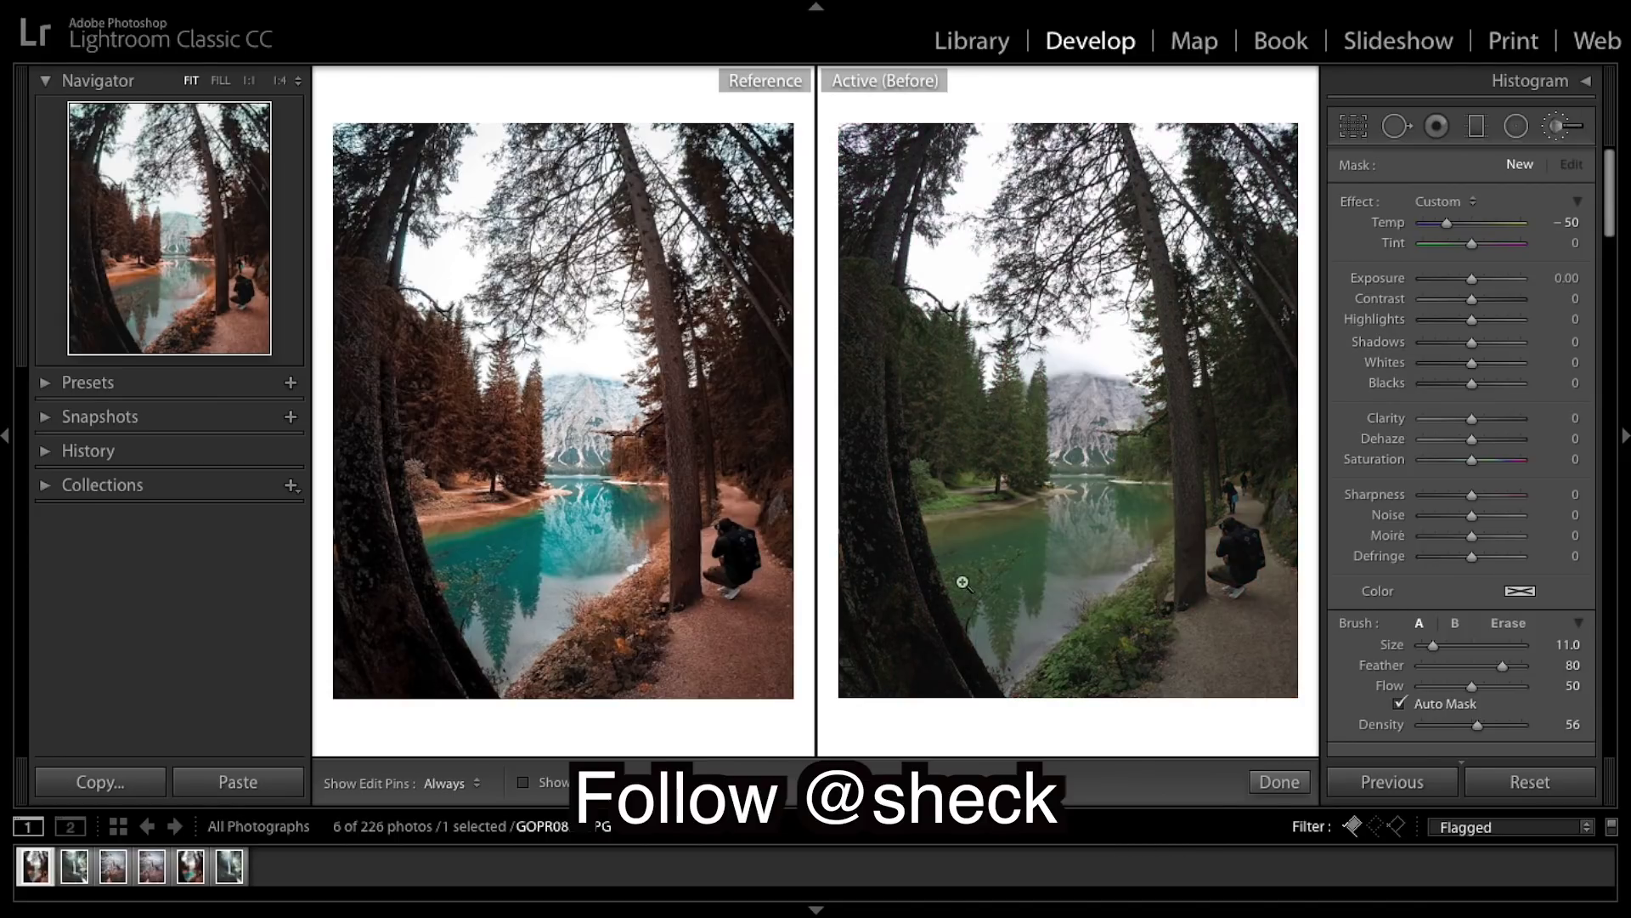
key("backslash")
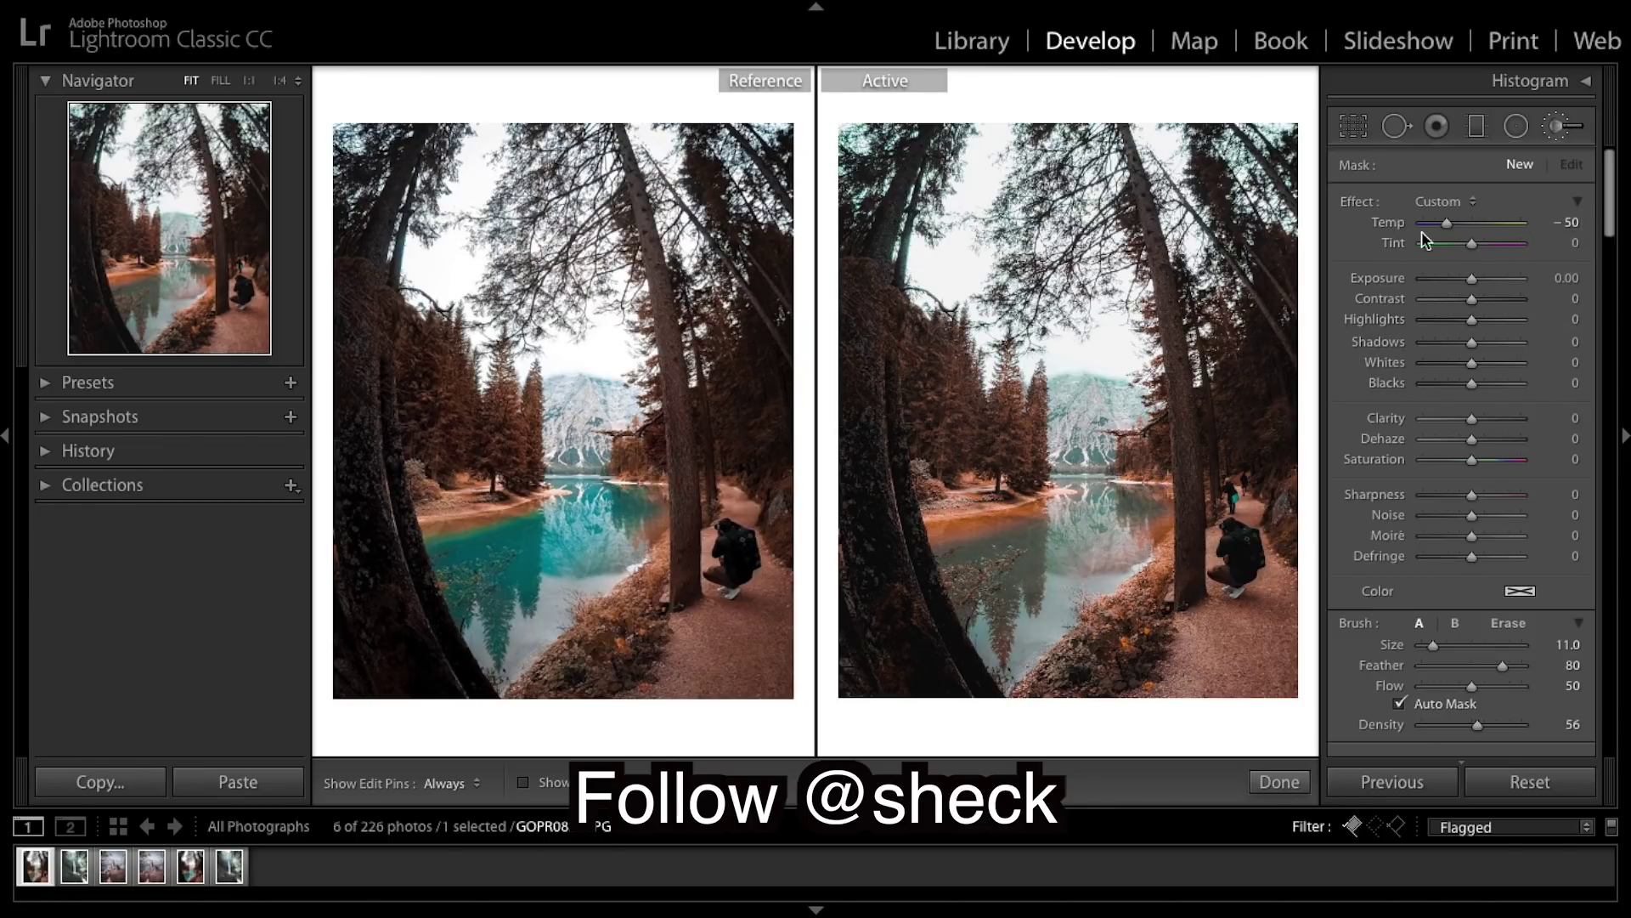
key("h")
left_click_drag(1030, 528, 979, 539)
Paint the Temp −50 brush across the lake water near the trunk, then show edit pins again.
mouse_move(1135, 506)
left_mouse_down()
mouse_move(1064, 529)
mouse_move(1162, 499)
left_mouse_up()
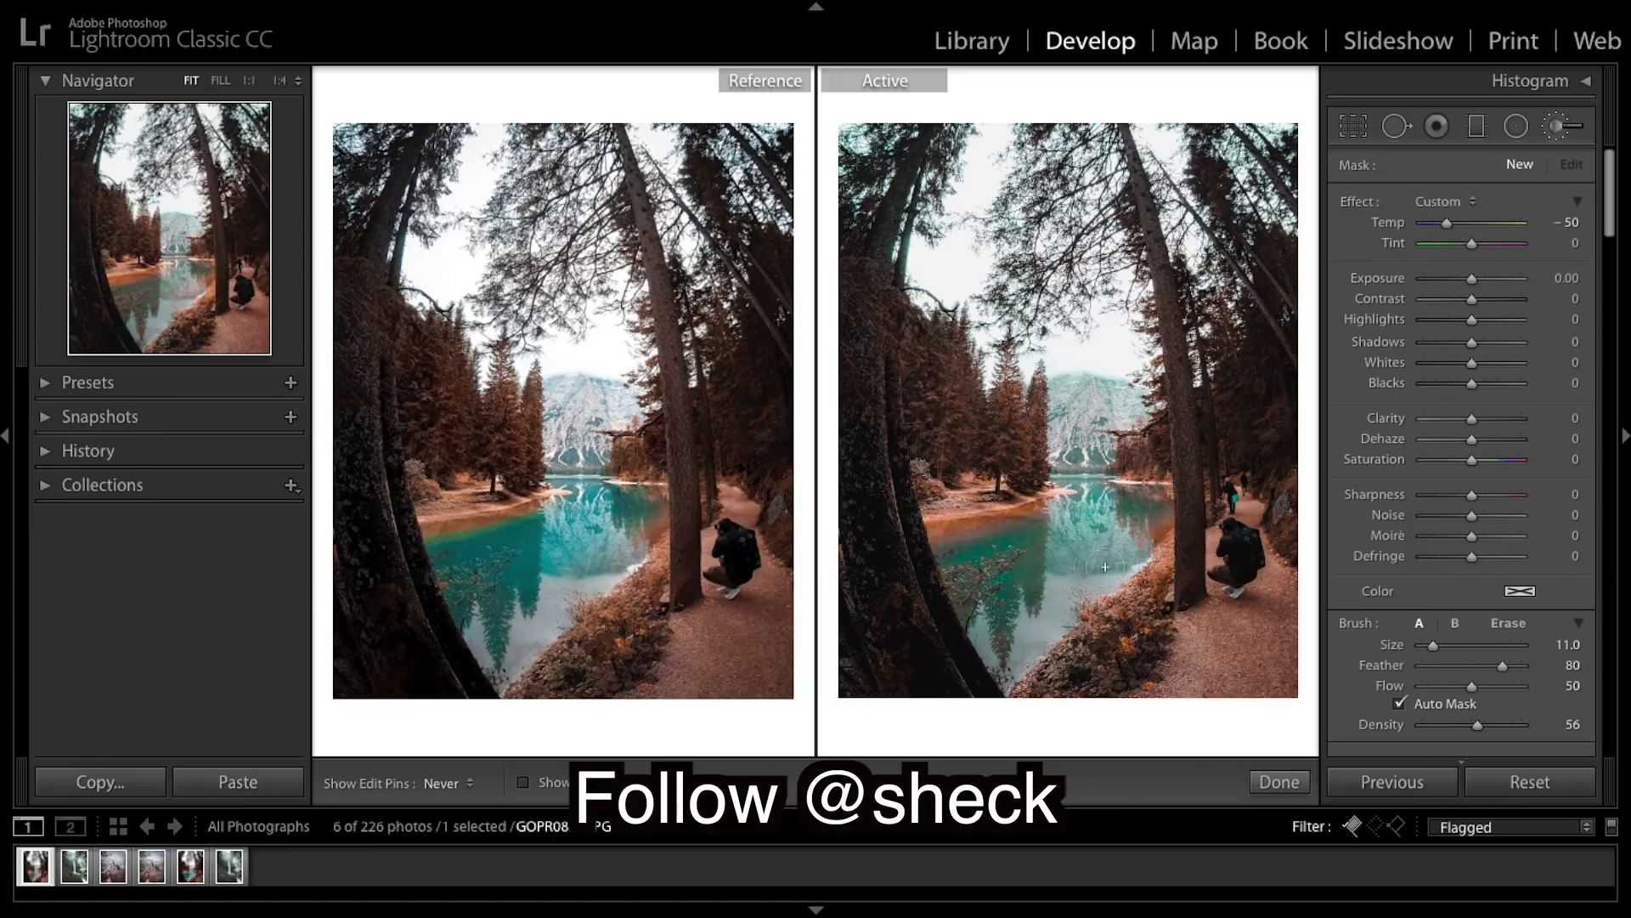
mouse_move(992, 533)
left_mouse_down()
mouse_move(1111, 549)
mouse_move(1002, 653)
mouse_move(1083, 539)
mouse_move(1034, 541)
mouse_move(1036, 597)
left_mouse_up()
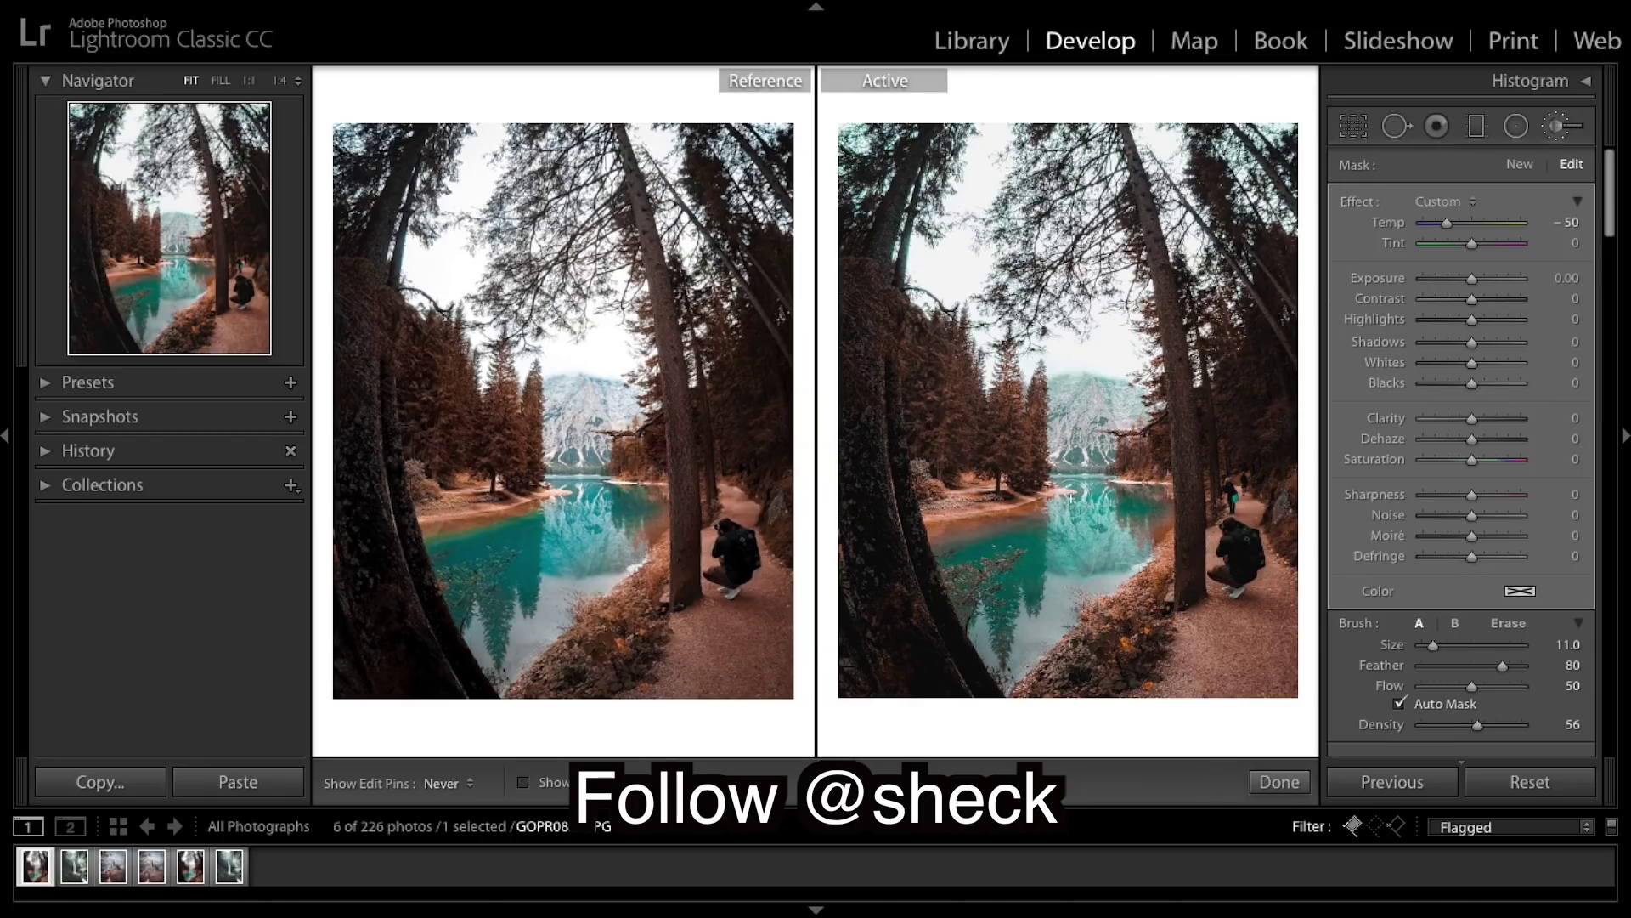
key("h")
key("h")
key("h")
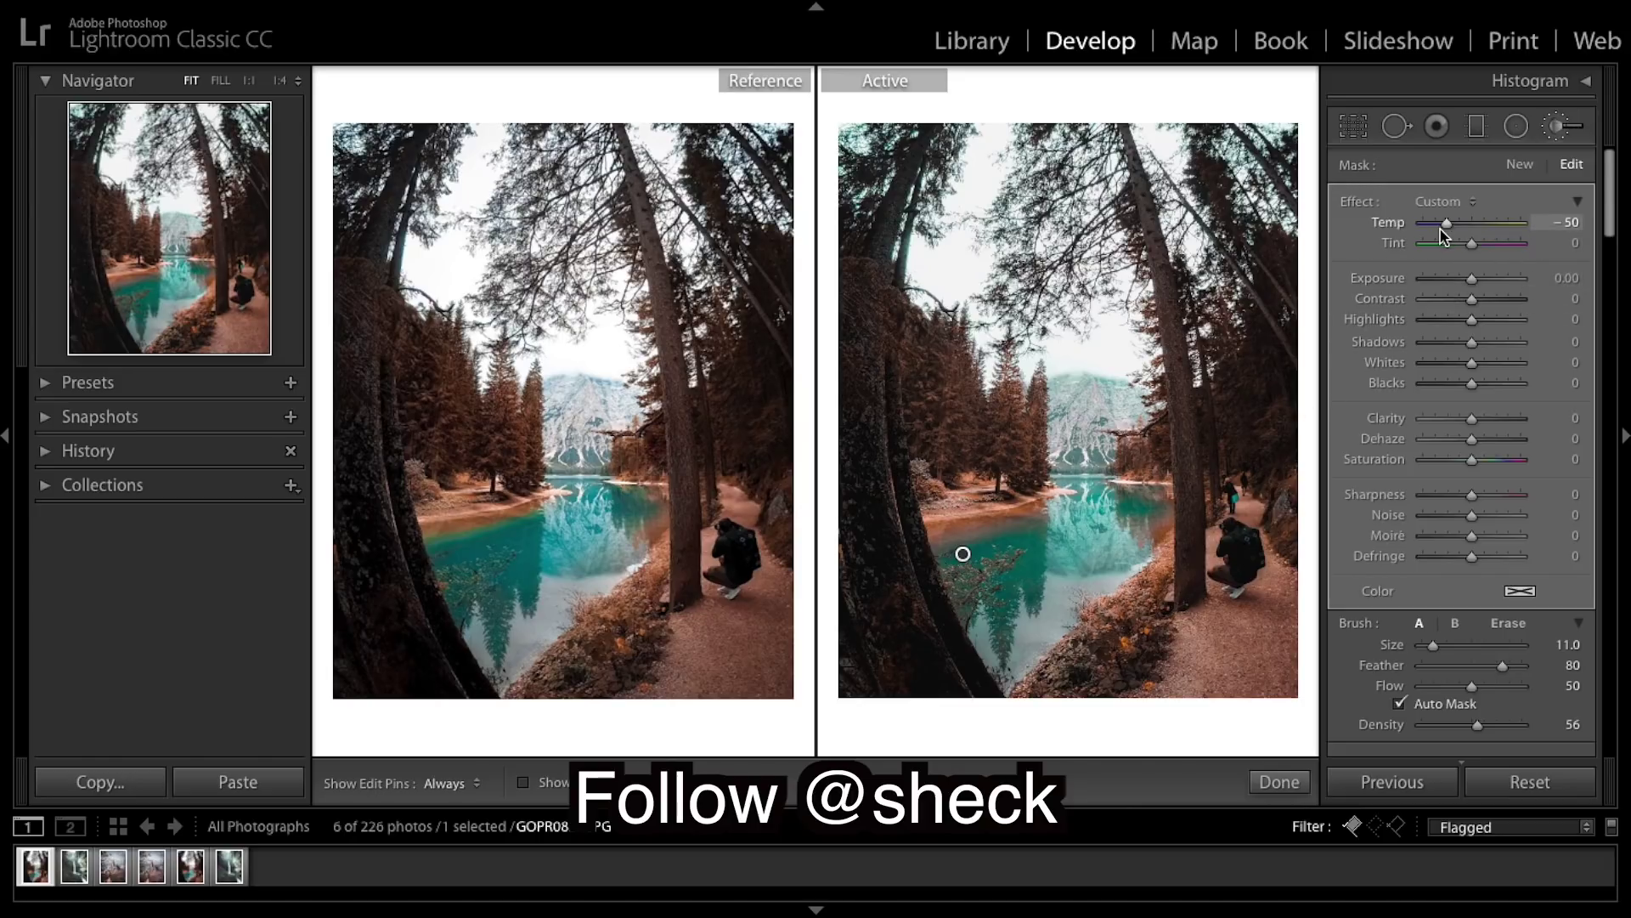
Tint the brushed lake area blue-teal using the adjustment brush Color swatch.
scroll(1474, 373, "down", 2)
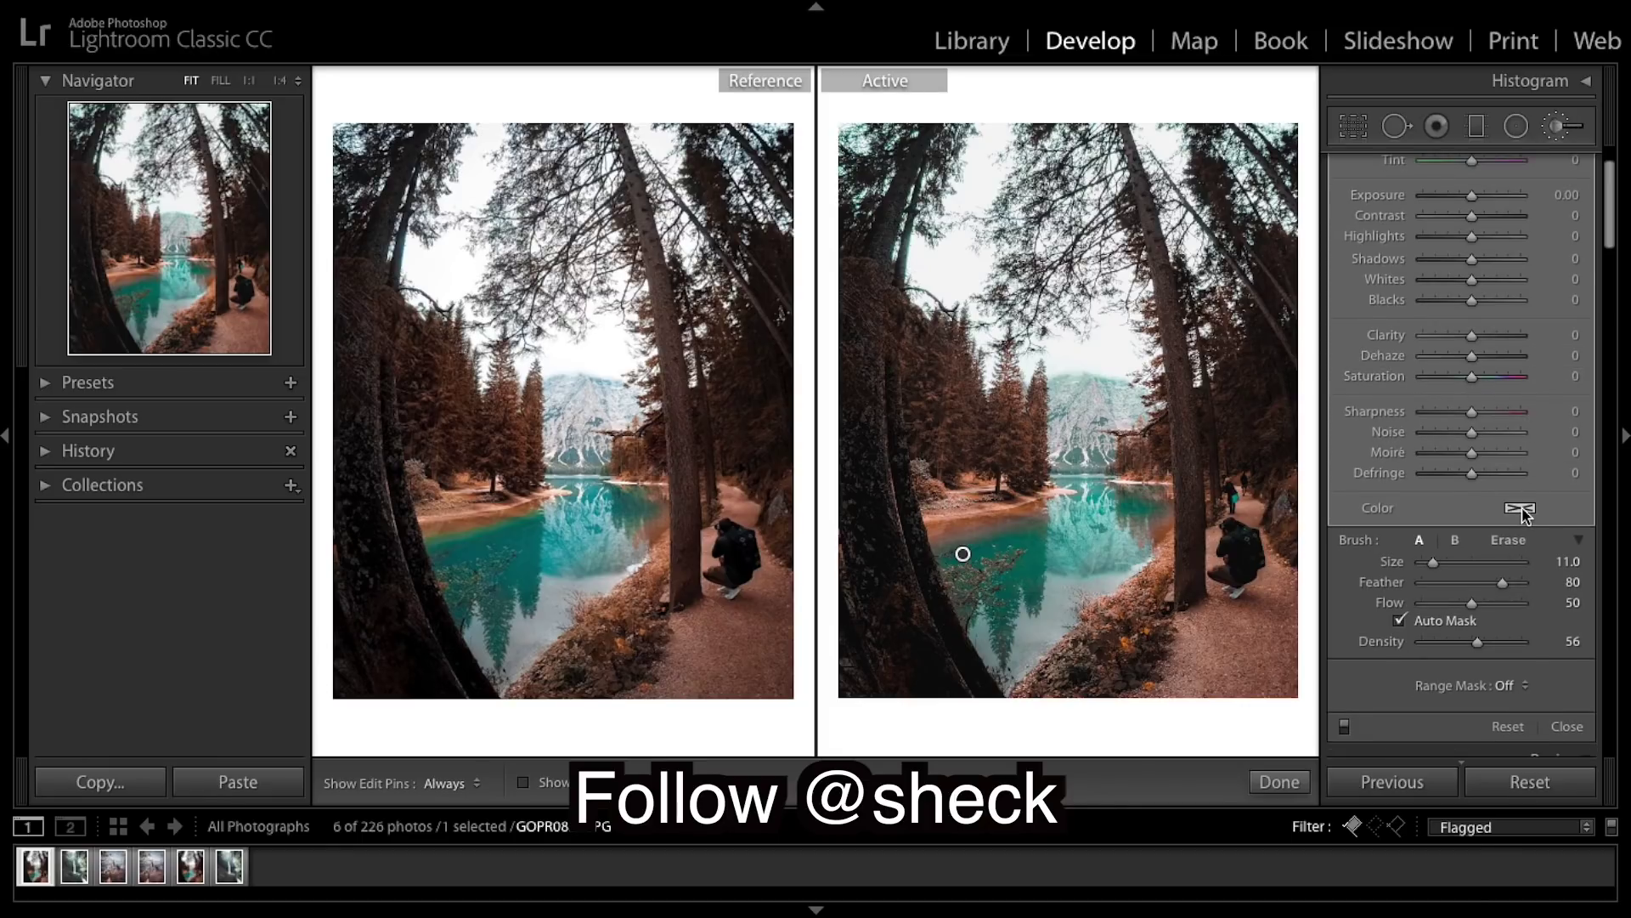
left_click(1520, 509)
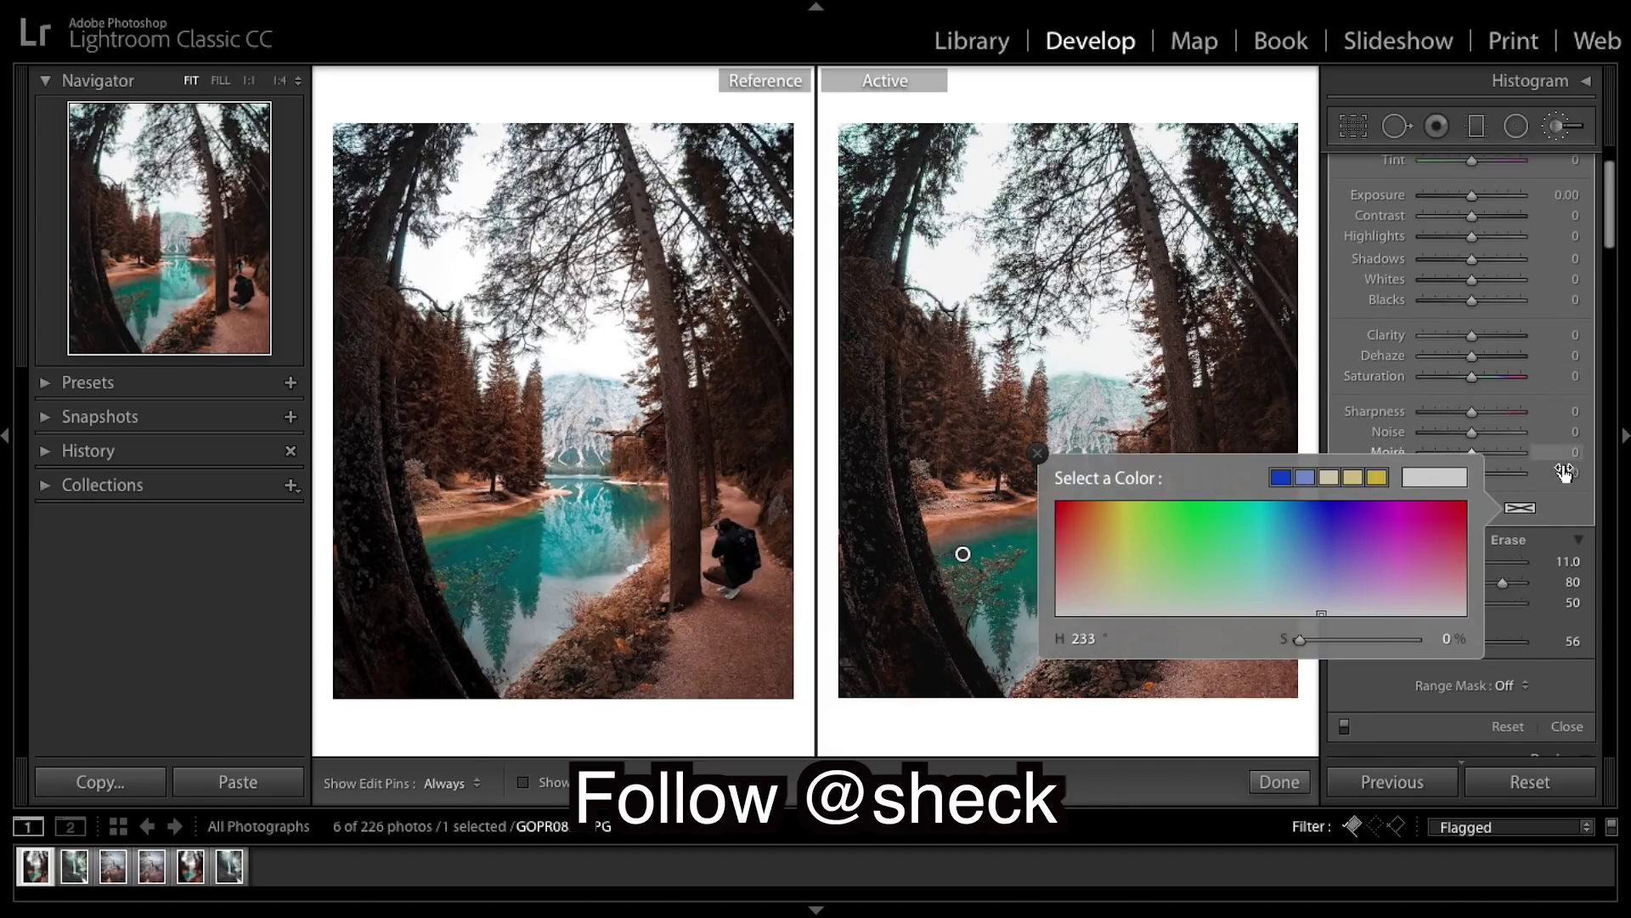
left_click_drag(1274, 549, 1263, 568)
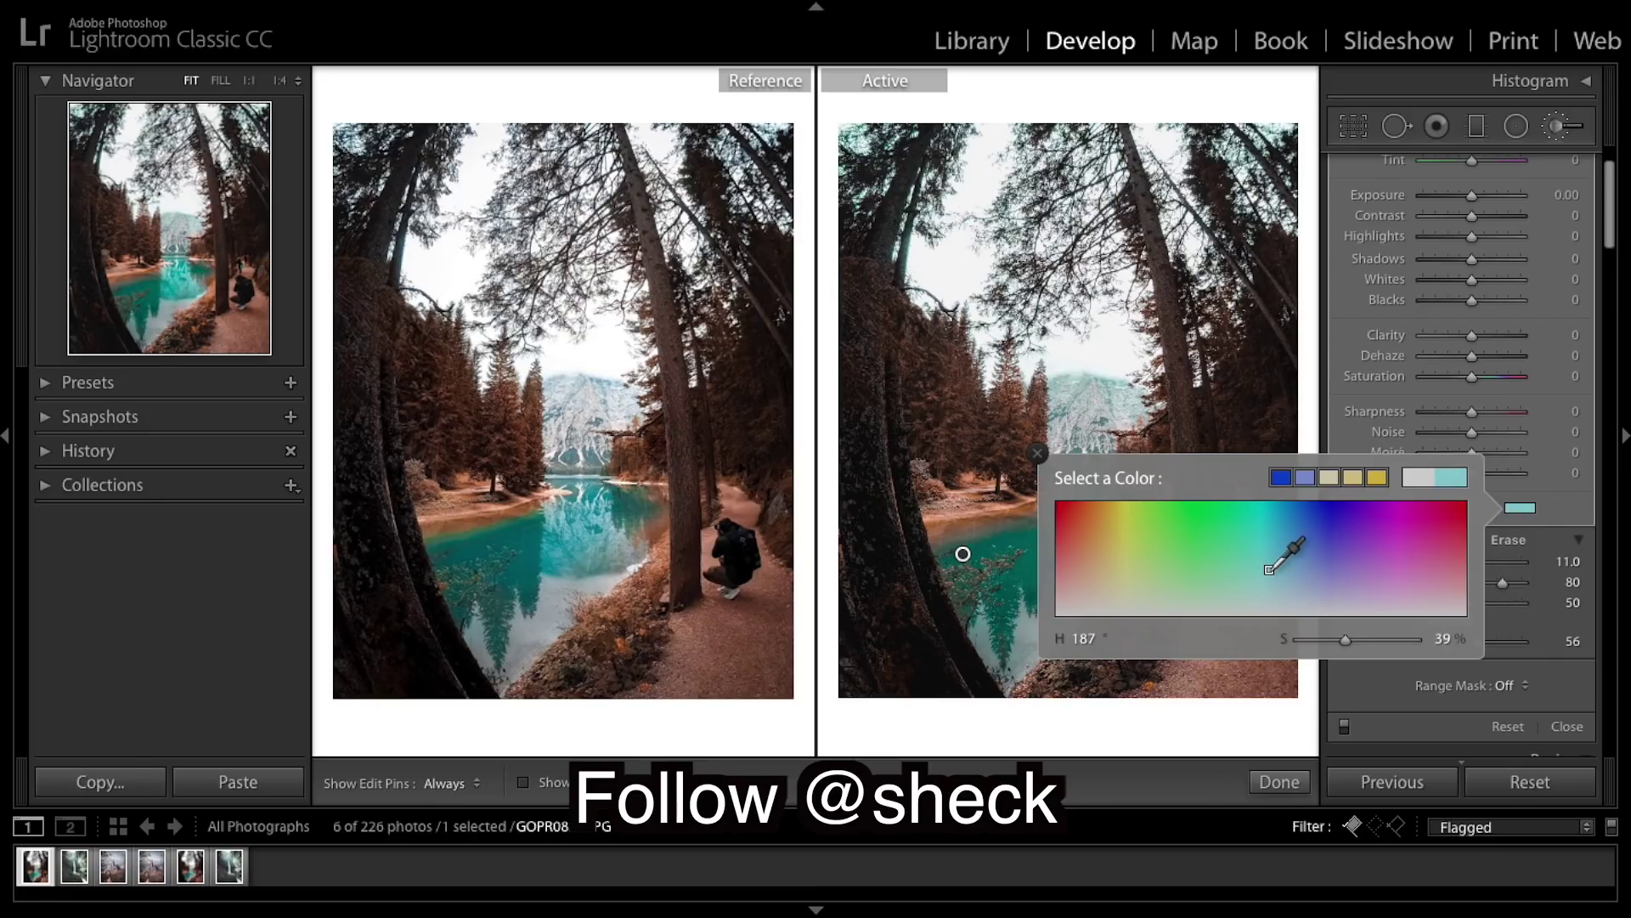
mouse_move(1269, 572)
left_mouse_down()
mouse_move(1282, 501)
mouse_move(1279, 521)
mouse_move(1365, 524)
mouse_move(1296, 521)
mouse_move(1275, 578)
left_mouse_up()
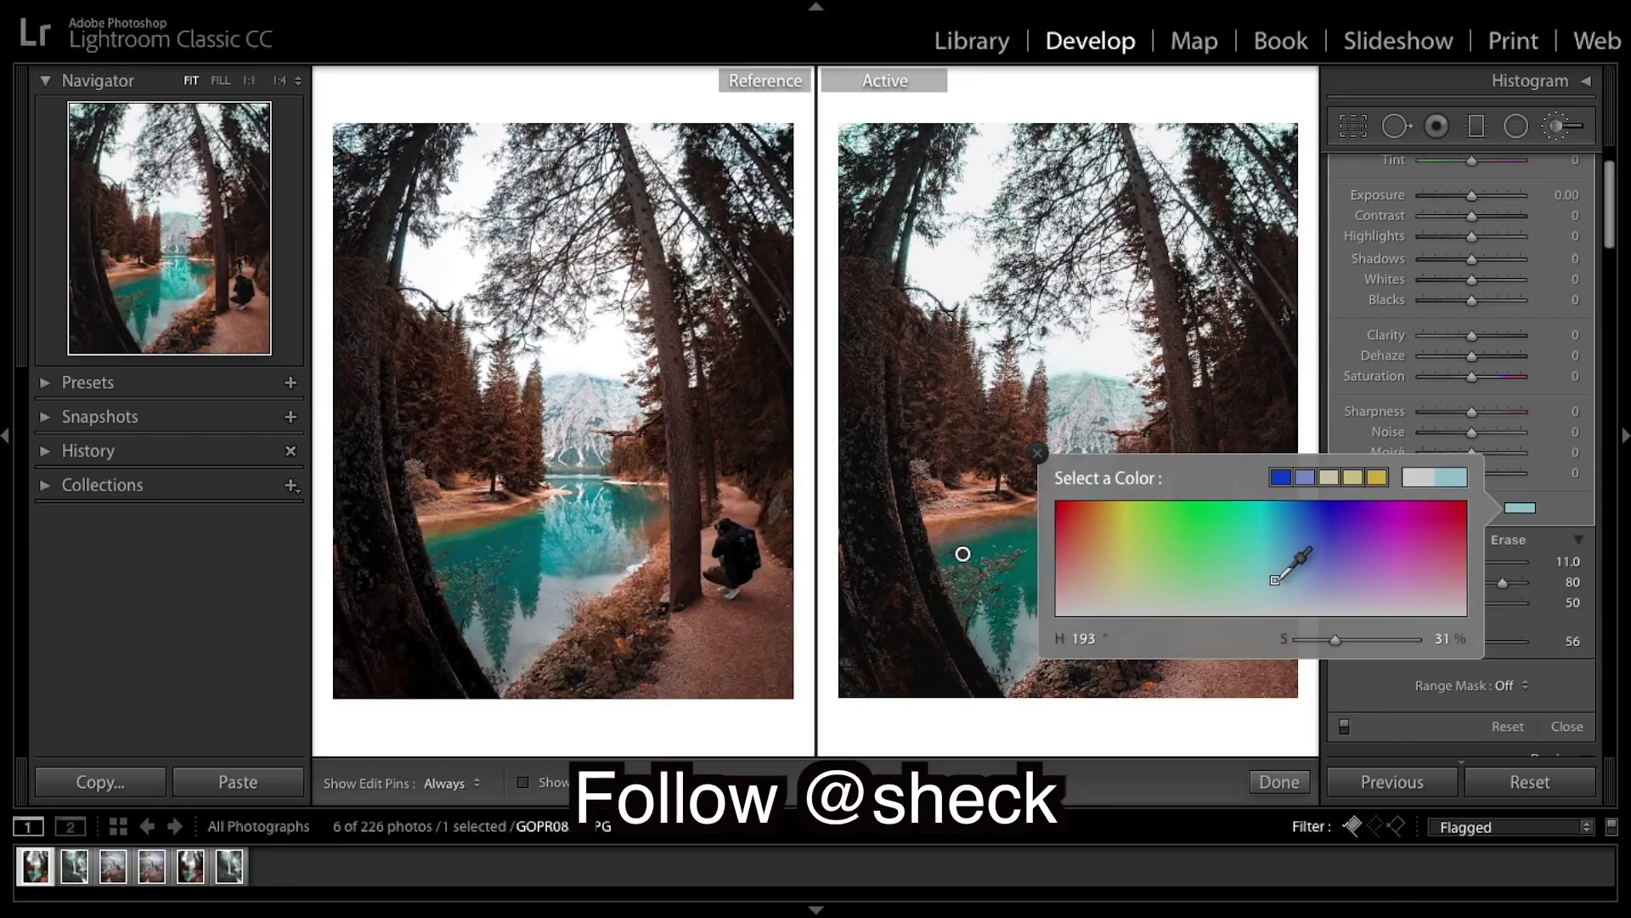
scroll(1455, 228, "up", 2)
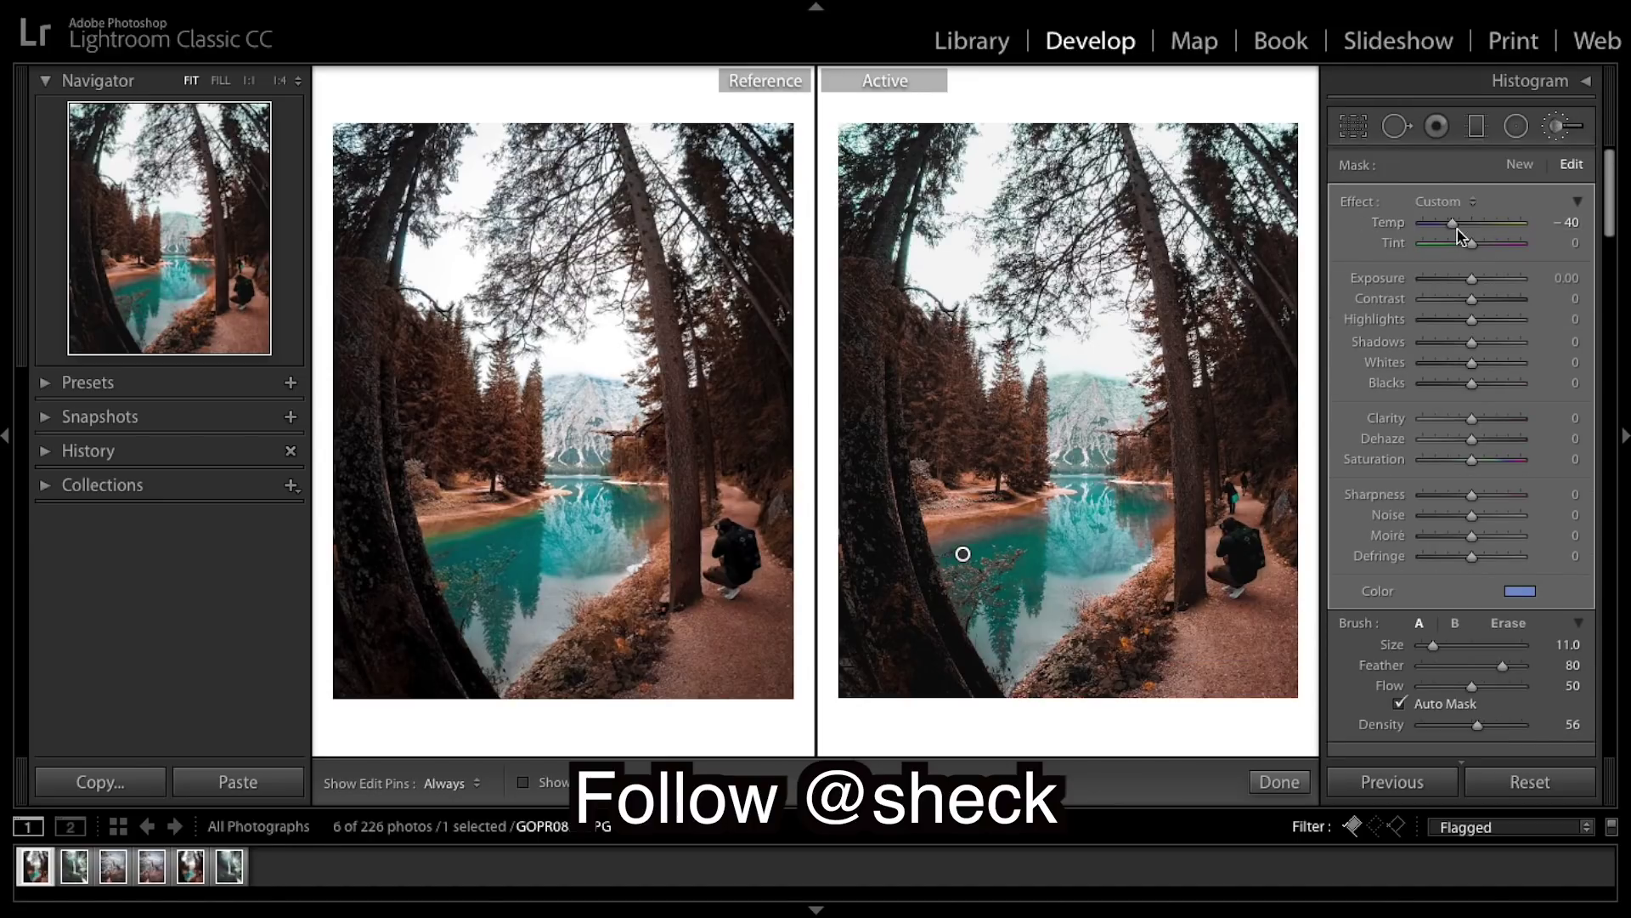
left_click(1522, 593)
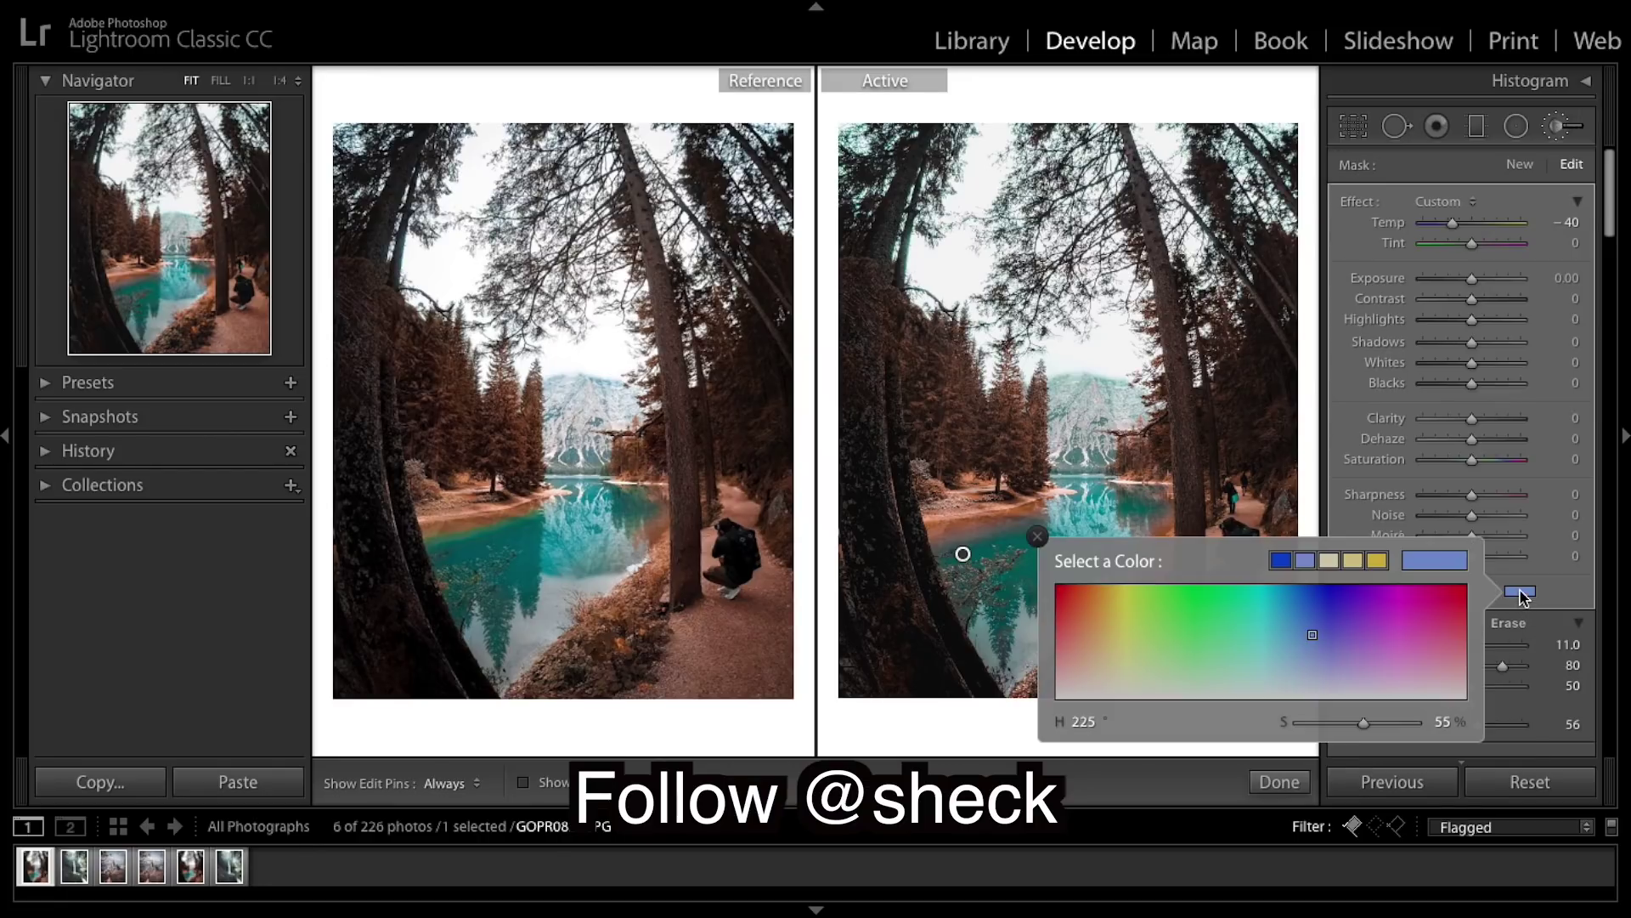
left_click(1039, 537)
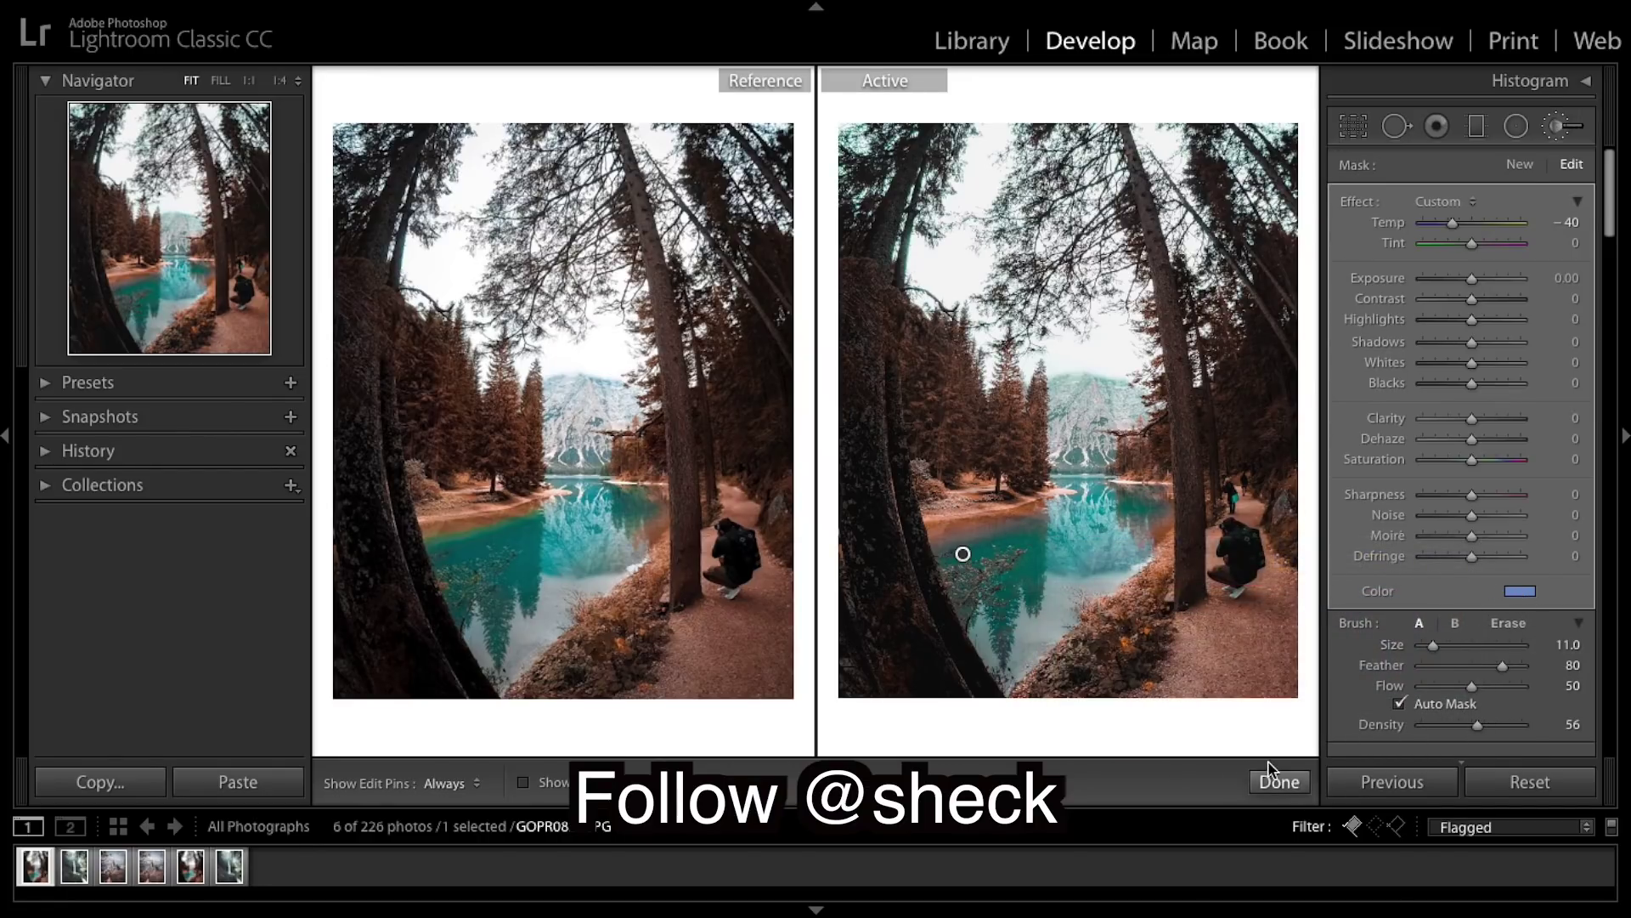
Commit the brush edit, zoom in on the hikers and back, then compare with the original.
left_click(1280, 784)
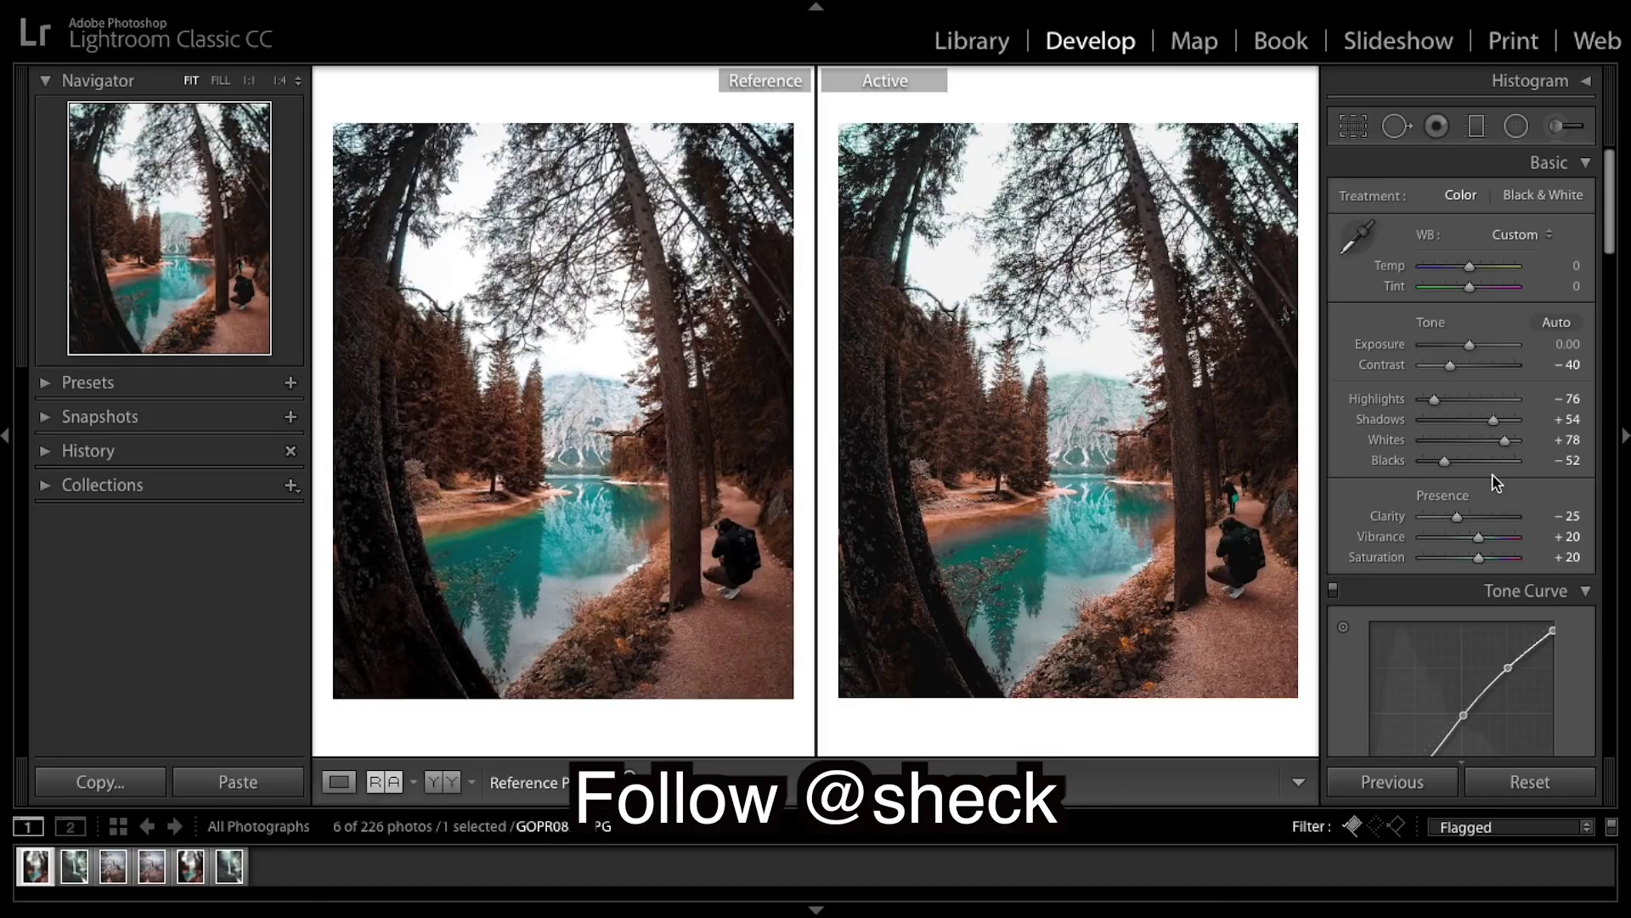
left_click(1216, 499)
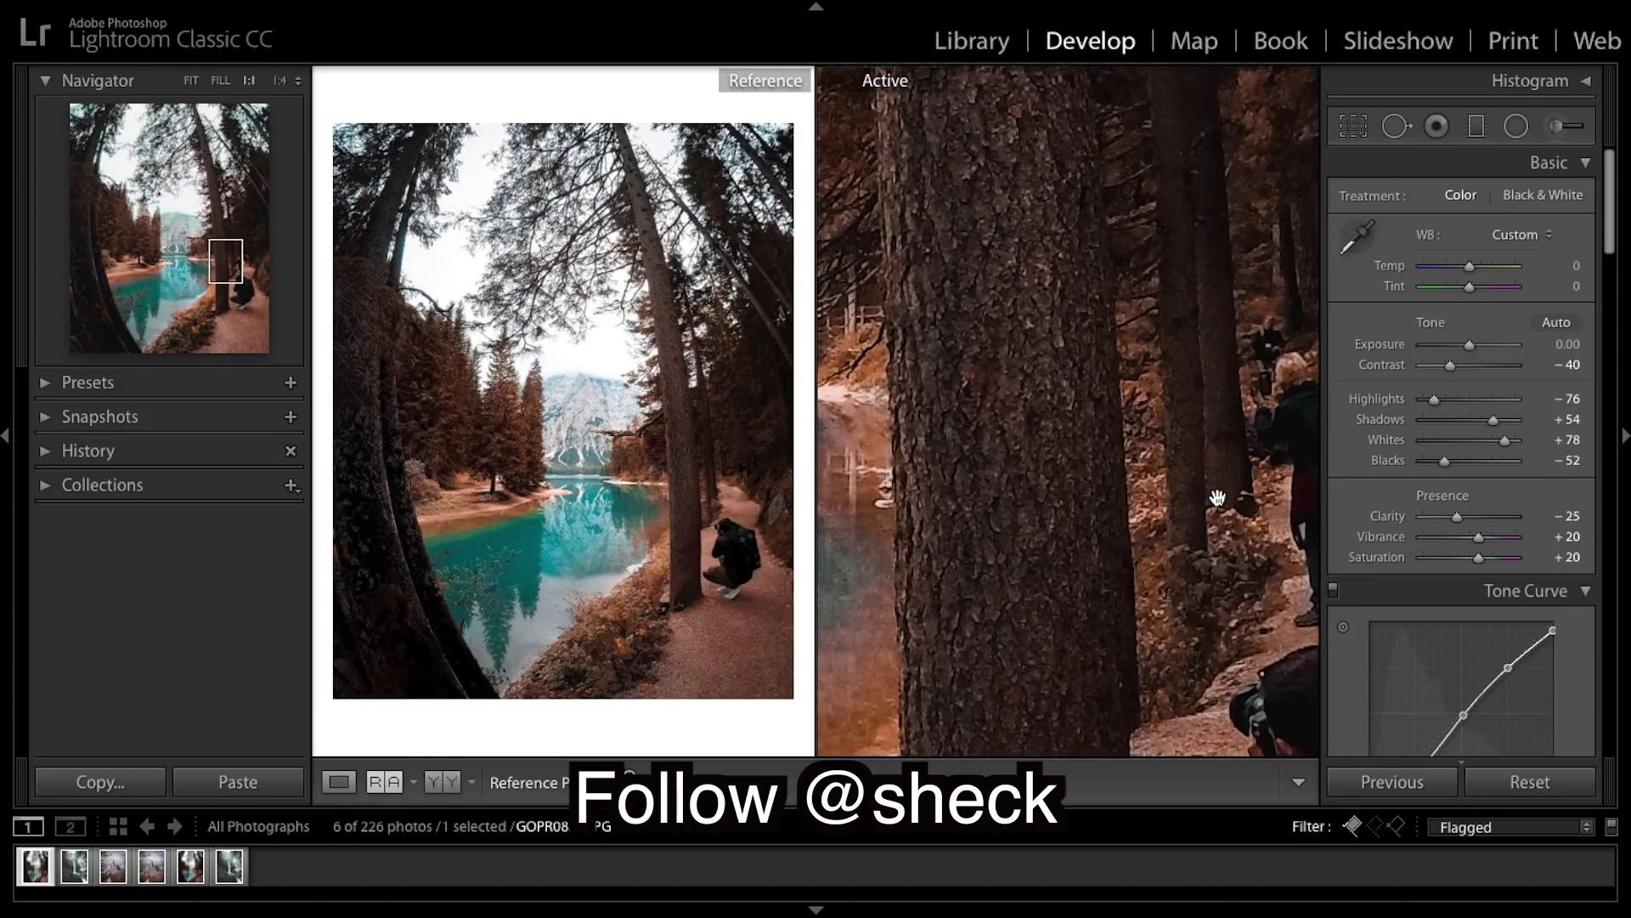
left_click(1231, 481)
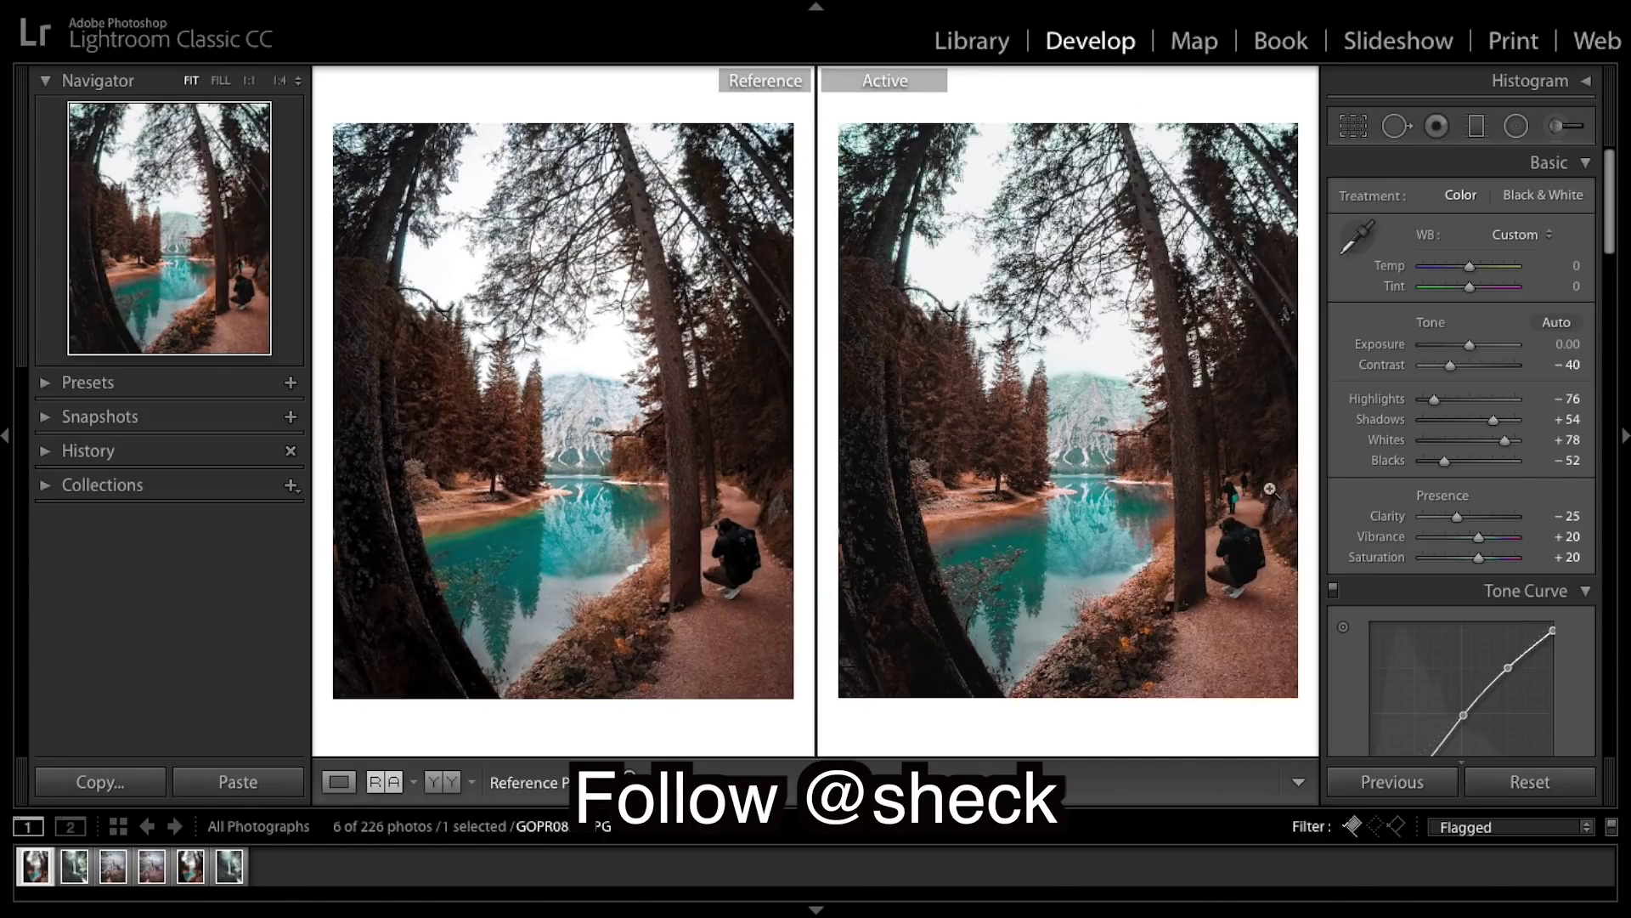
key("backslash")
left_click(1242, 515)
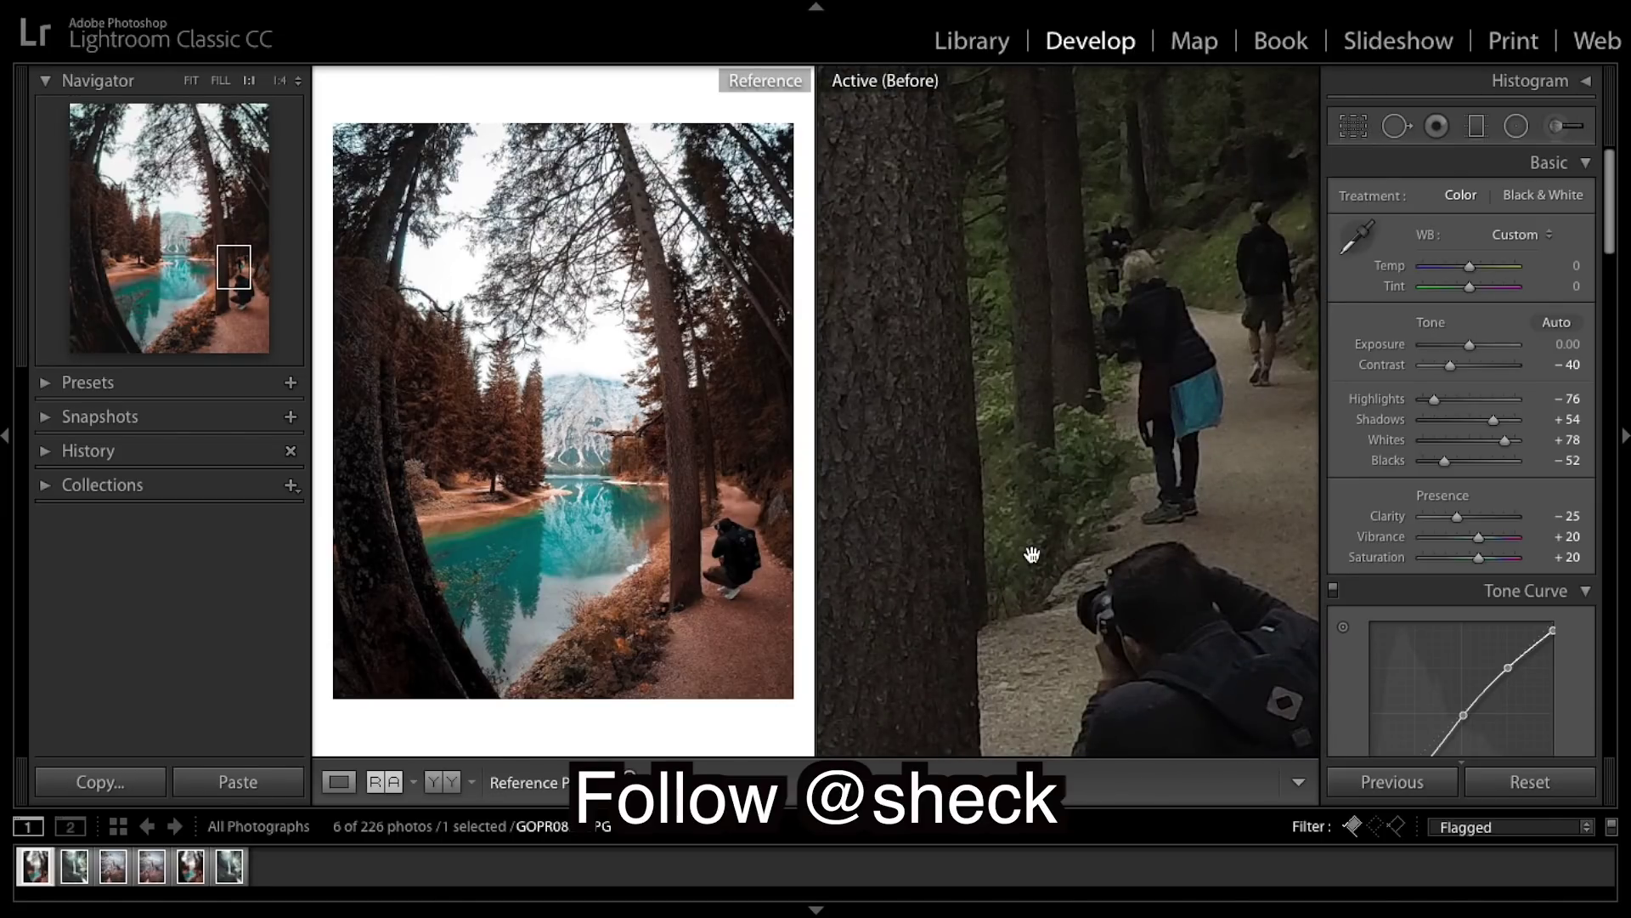
key("backslash")
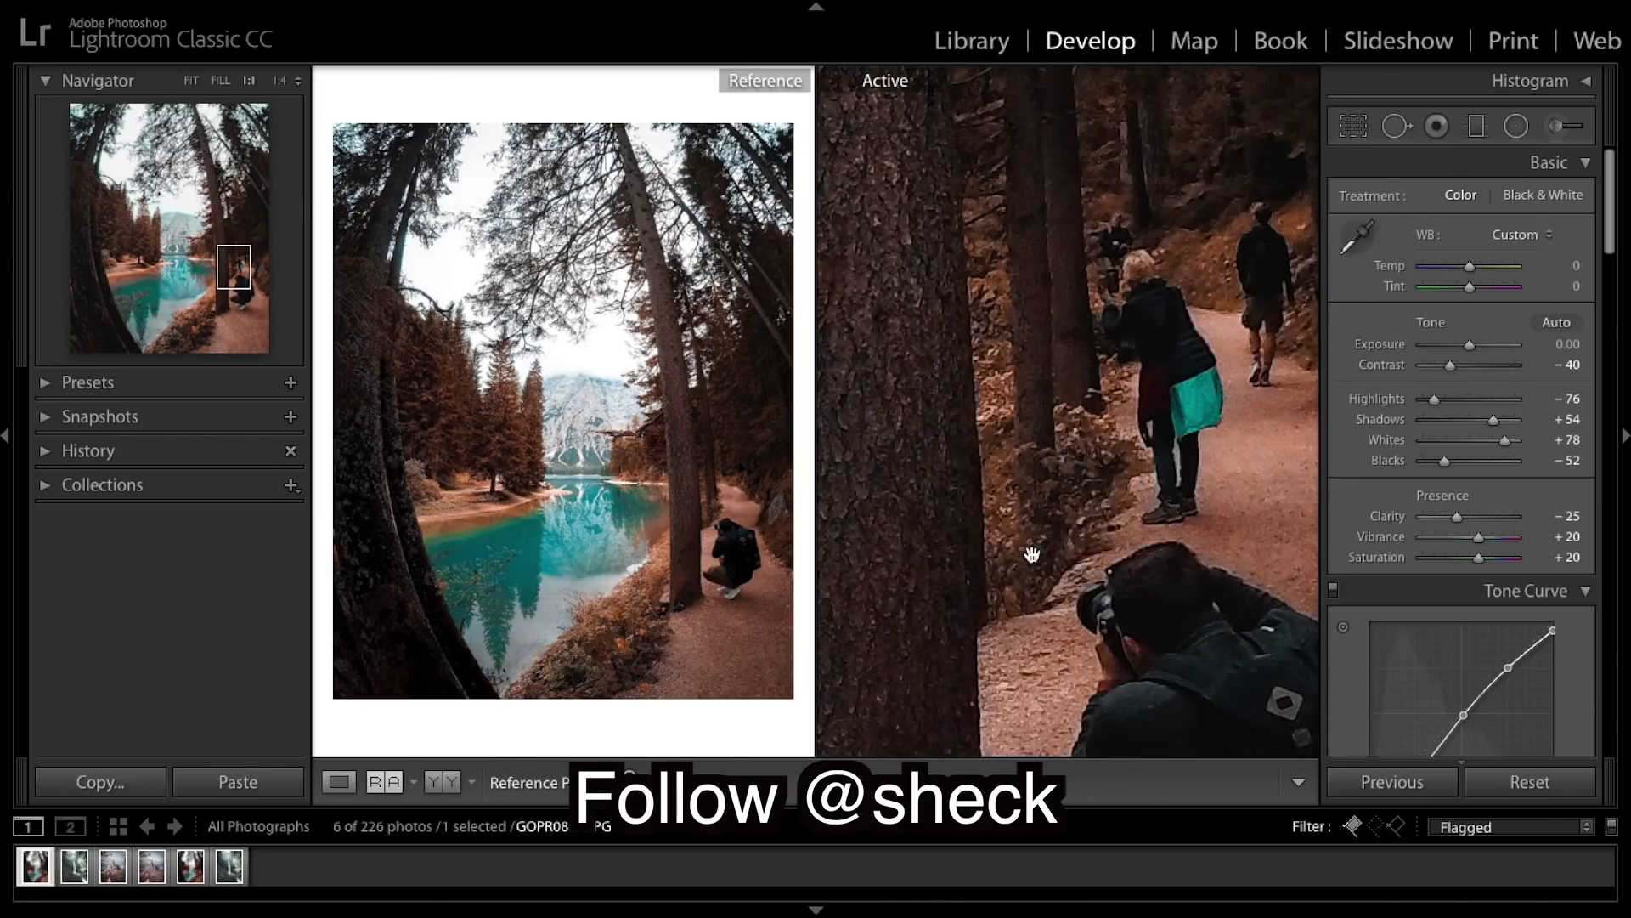
left_click(1107, 362)
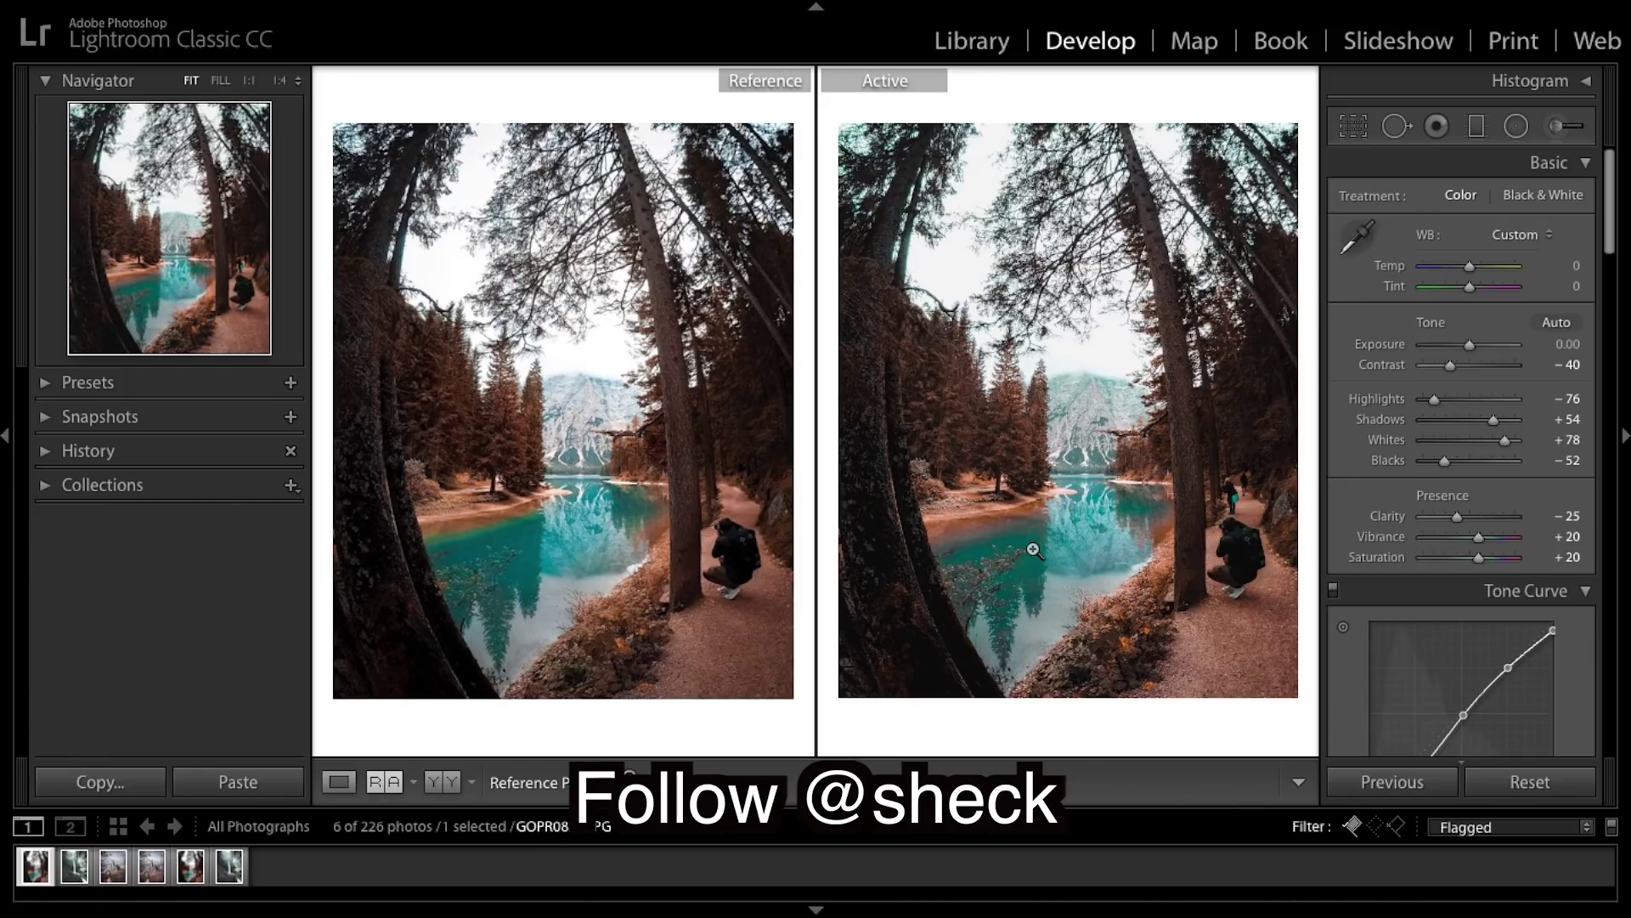
left_click(1213, 466)
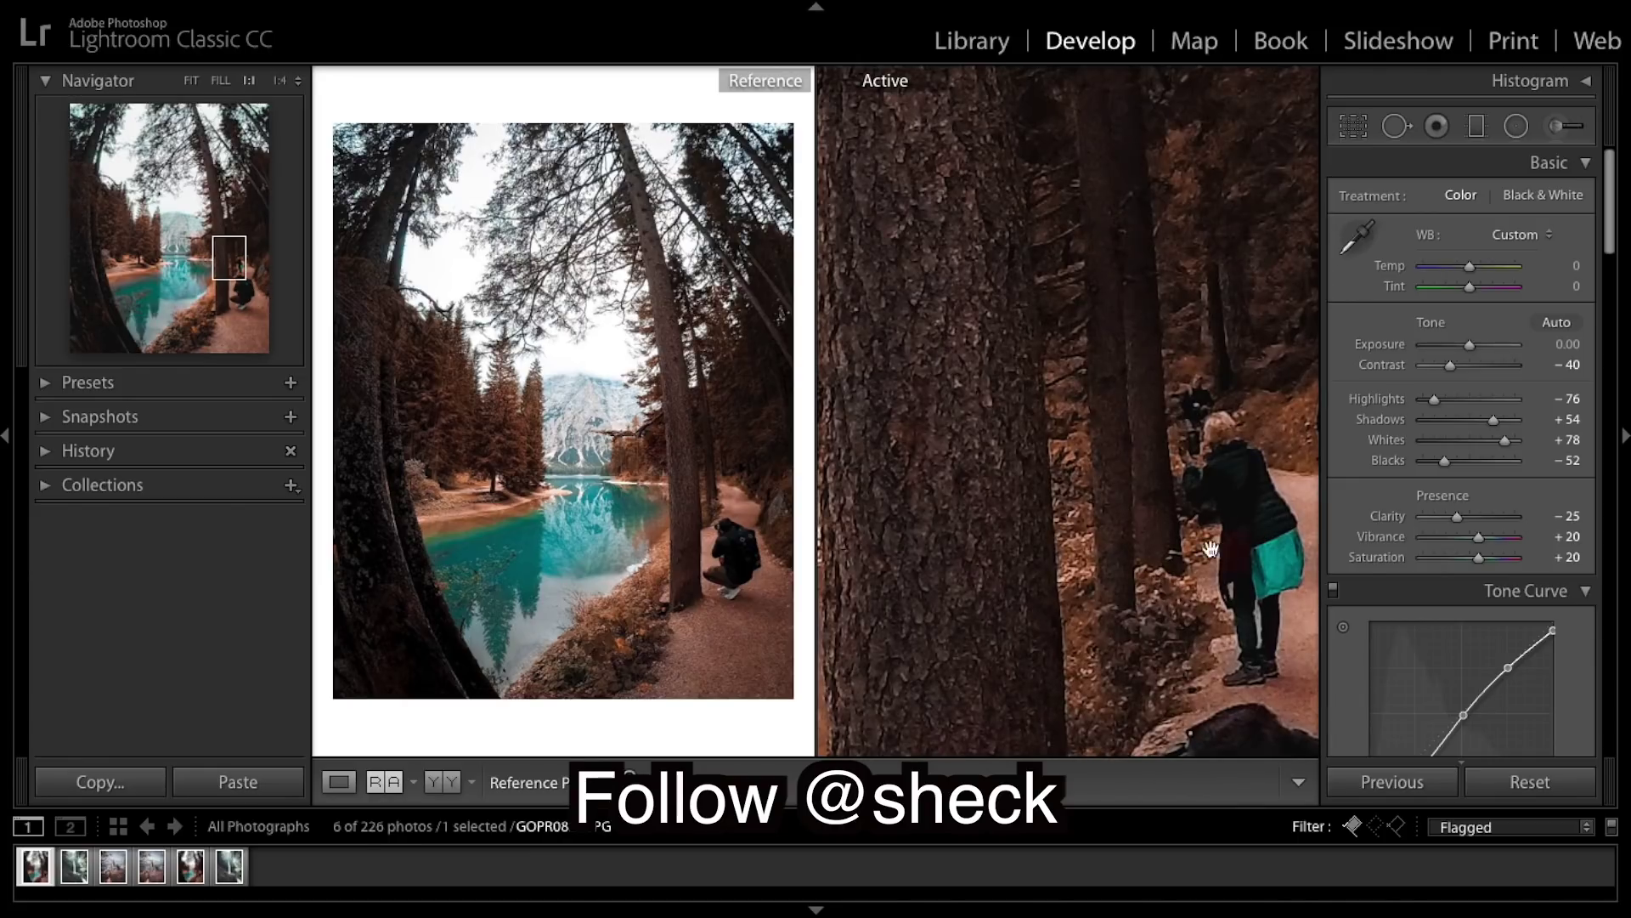
left_click(1131, 523)
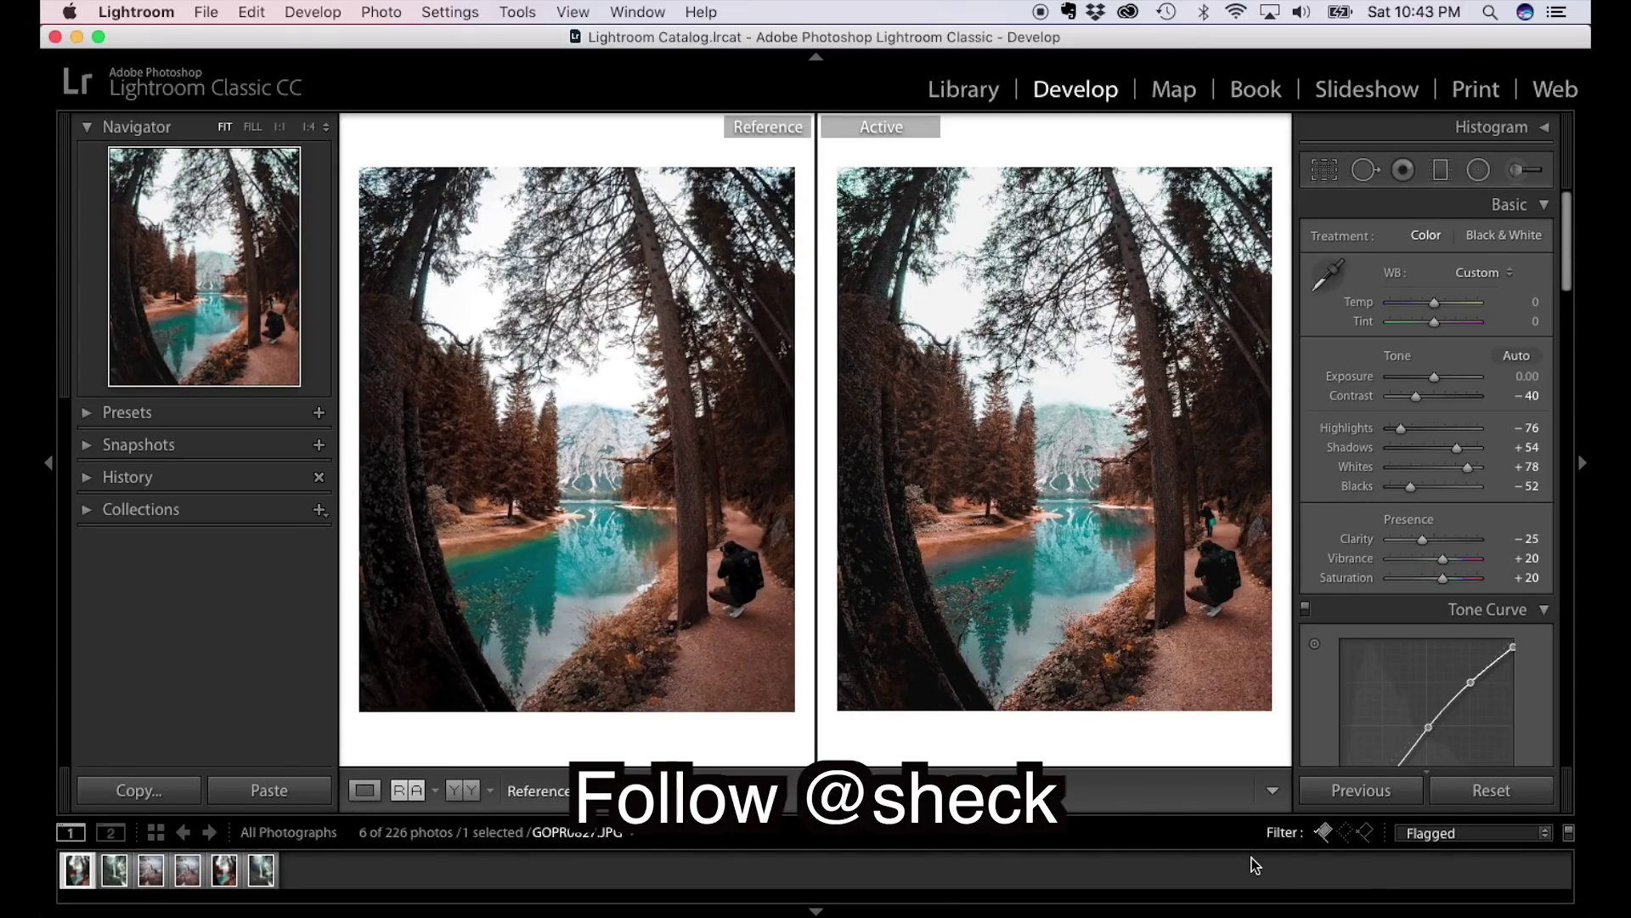
key("backslash")
key("backslash")
key("backslash")
key("backslash")
key("backslash")
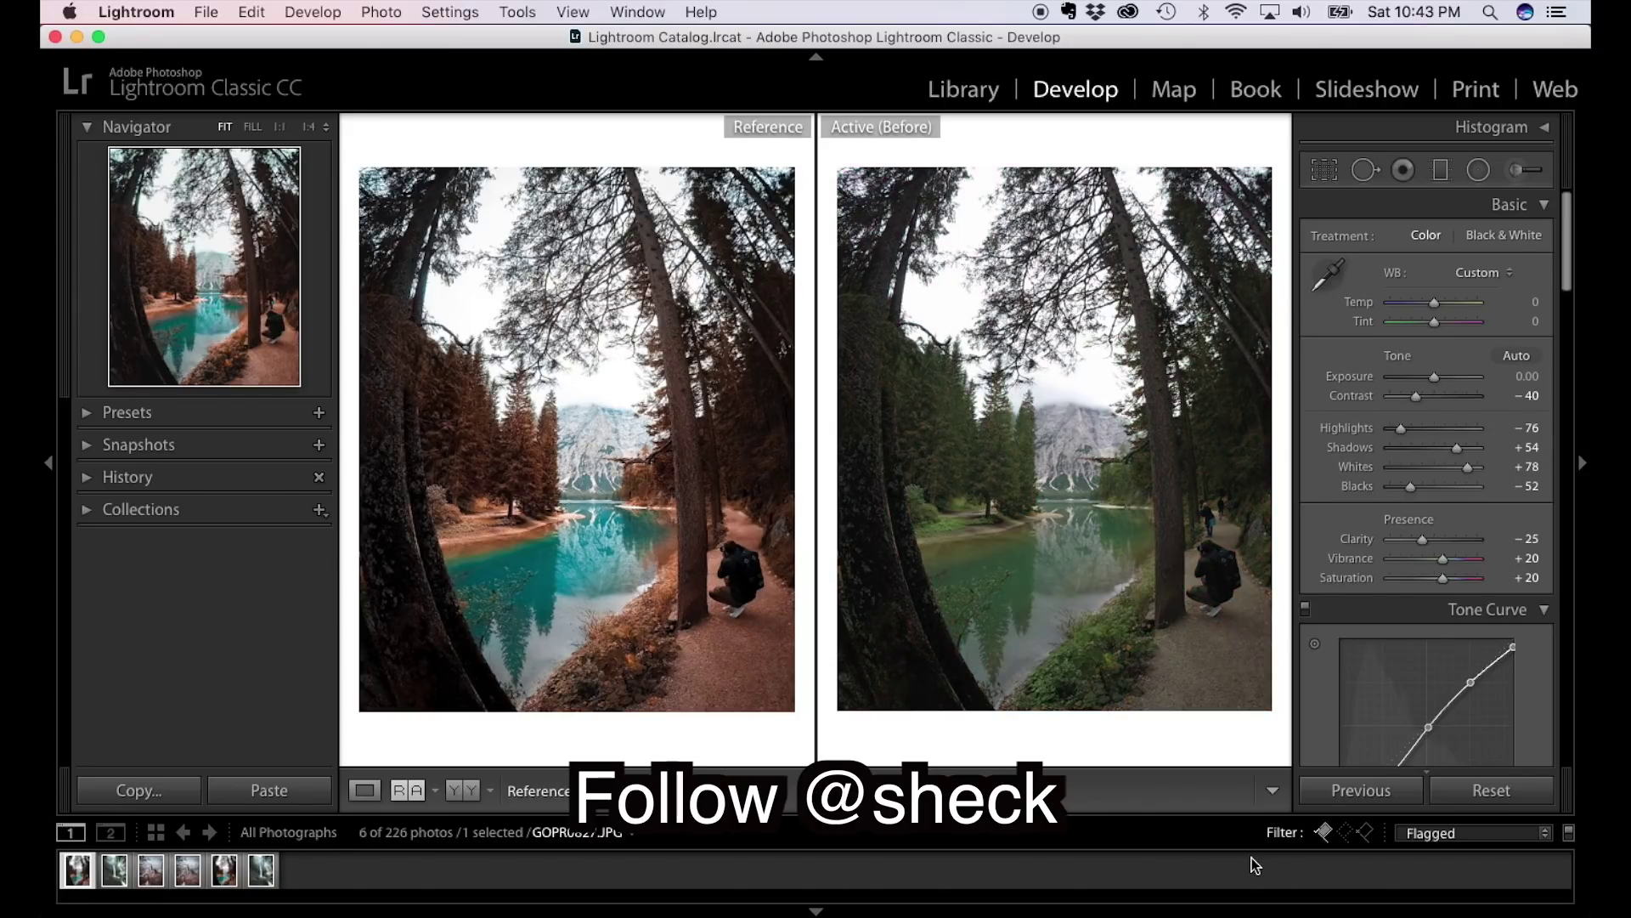
key("backslash")
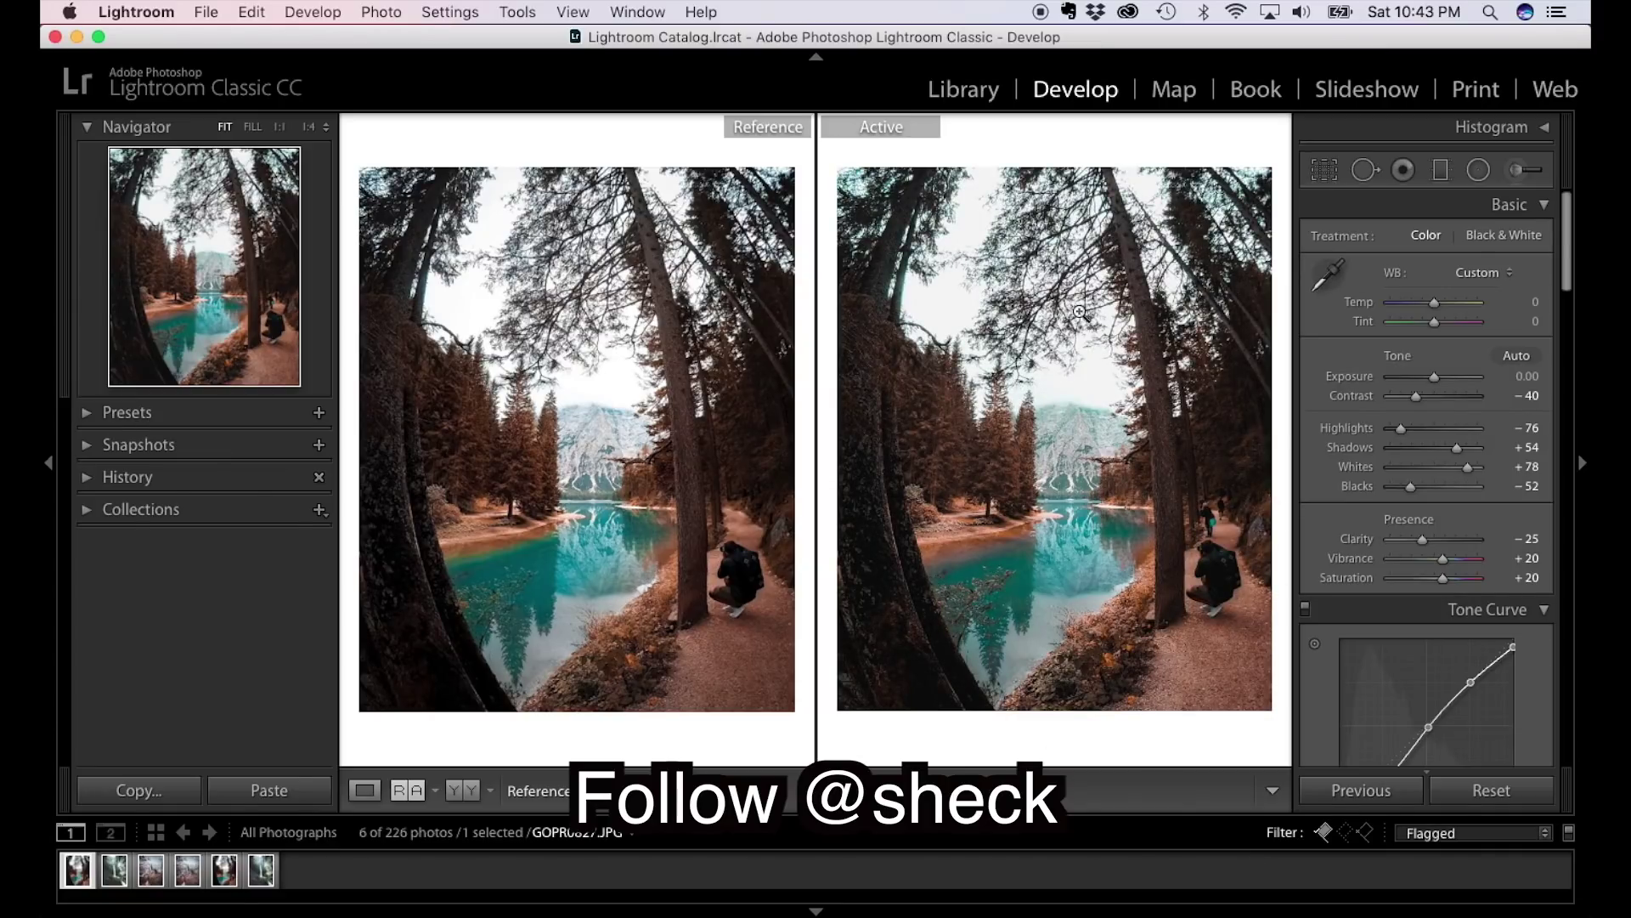
Send GOPR0827.JPG to Adobe Photoshop CC 2018 via a Help search for 'Photosh'.
left_click(702, 13)
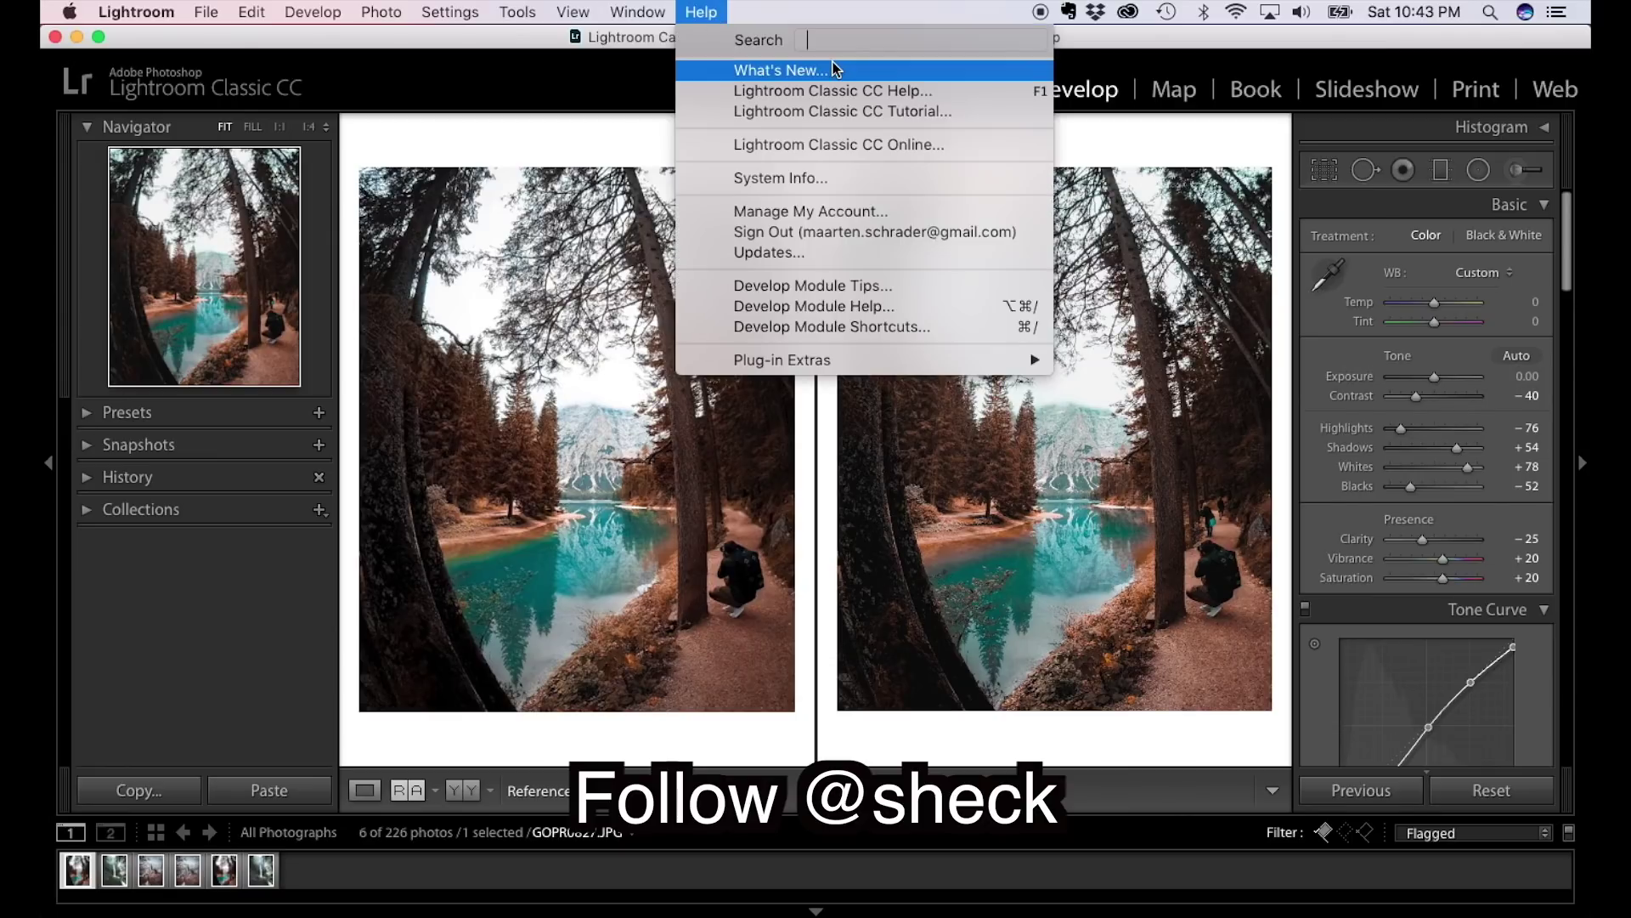
type("P")
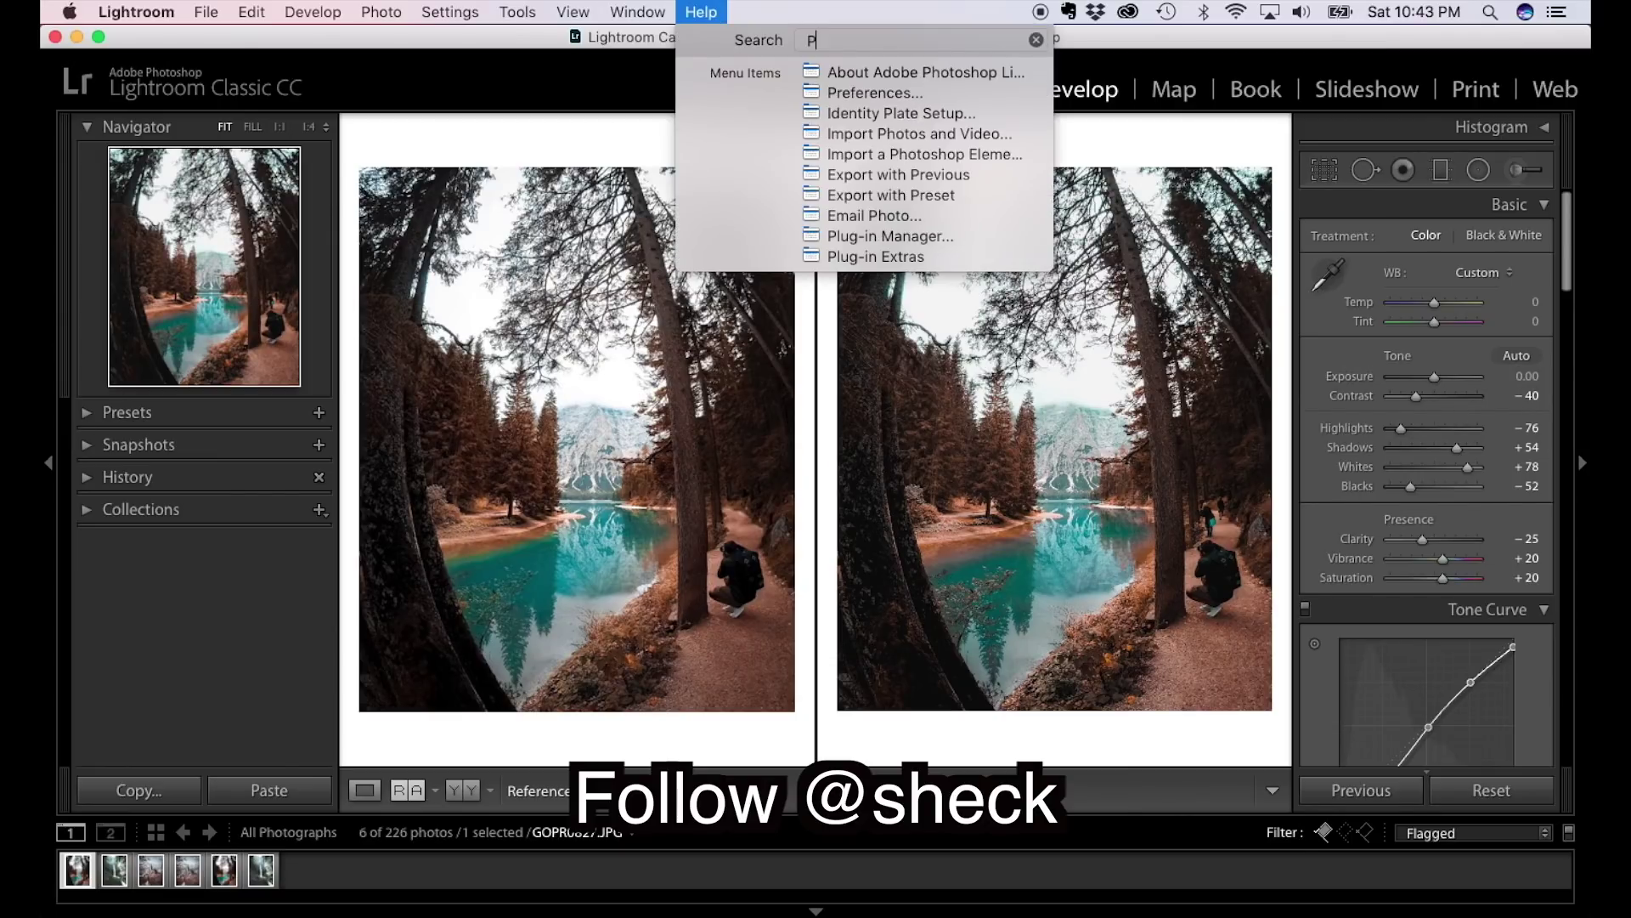
type("hotoshop")
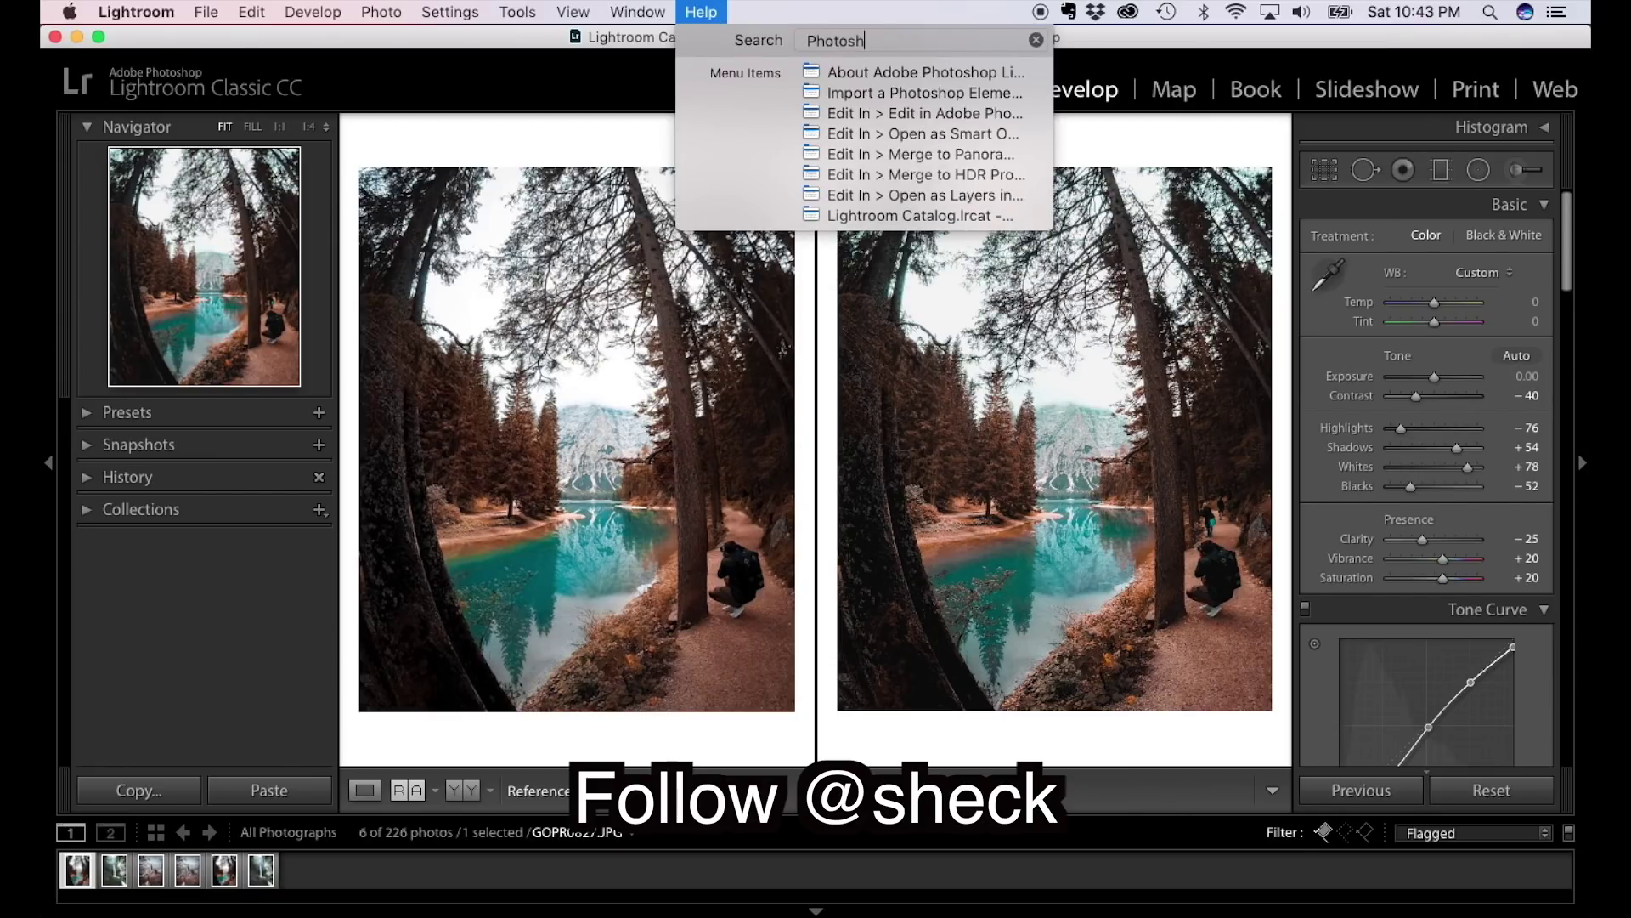
left_click(913, 124)
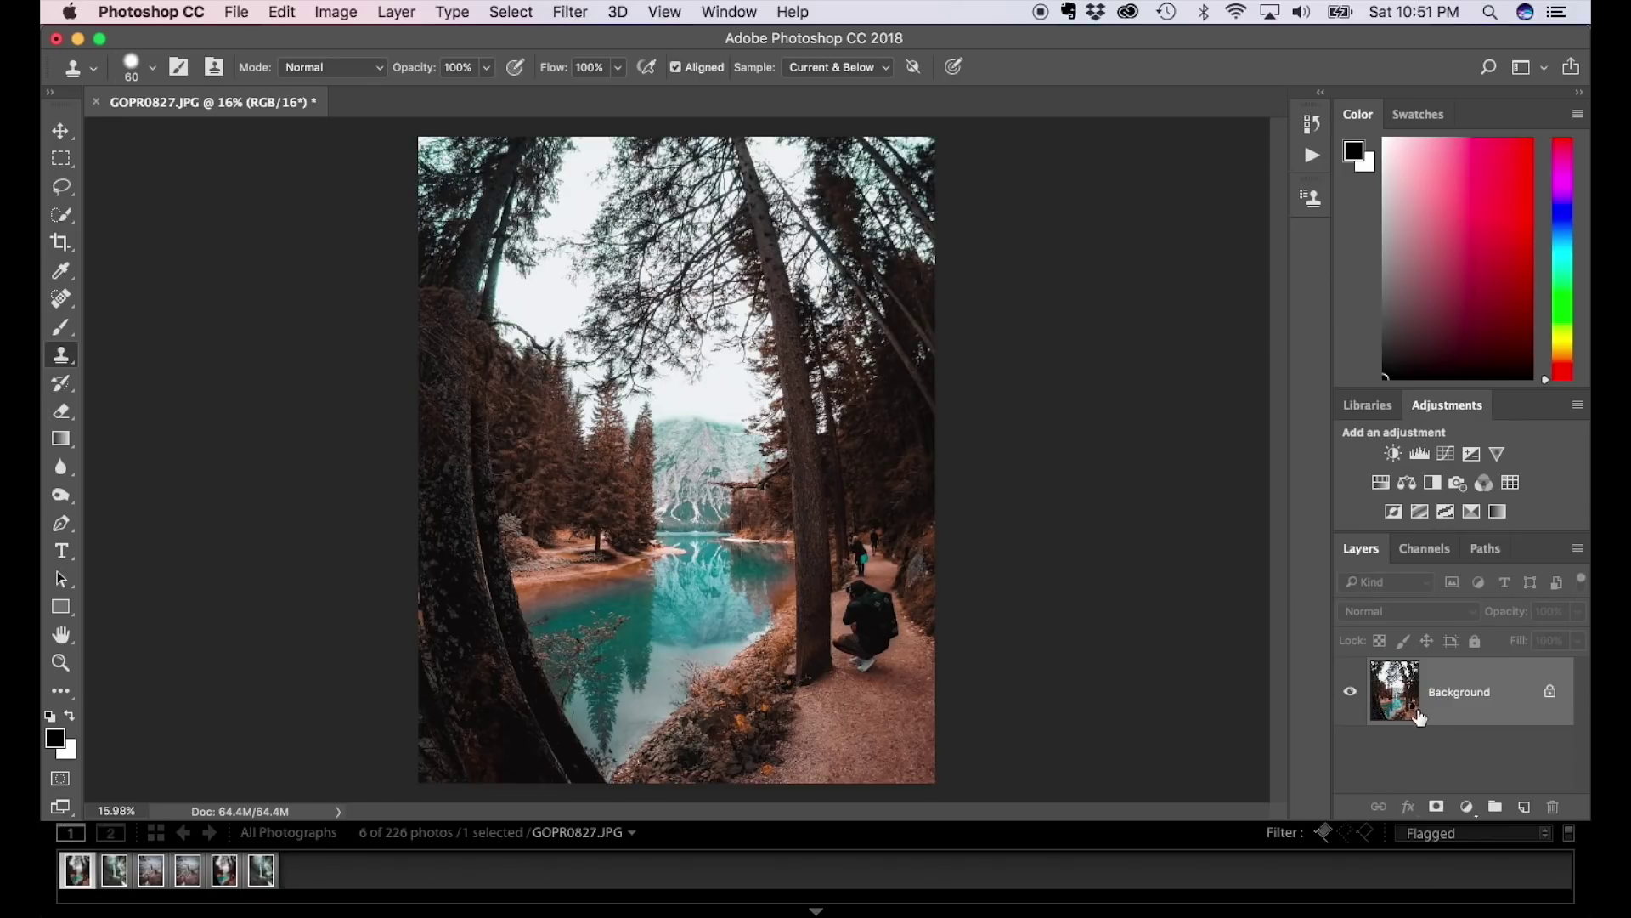
Duplicate the Background layer and review the clone brush presets and size settings.
left_click_drag(1400, 692, 1523, 805)
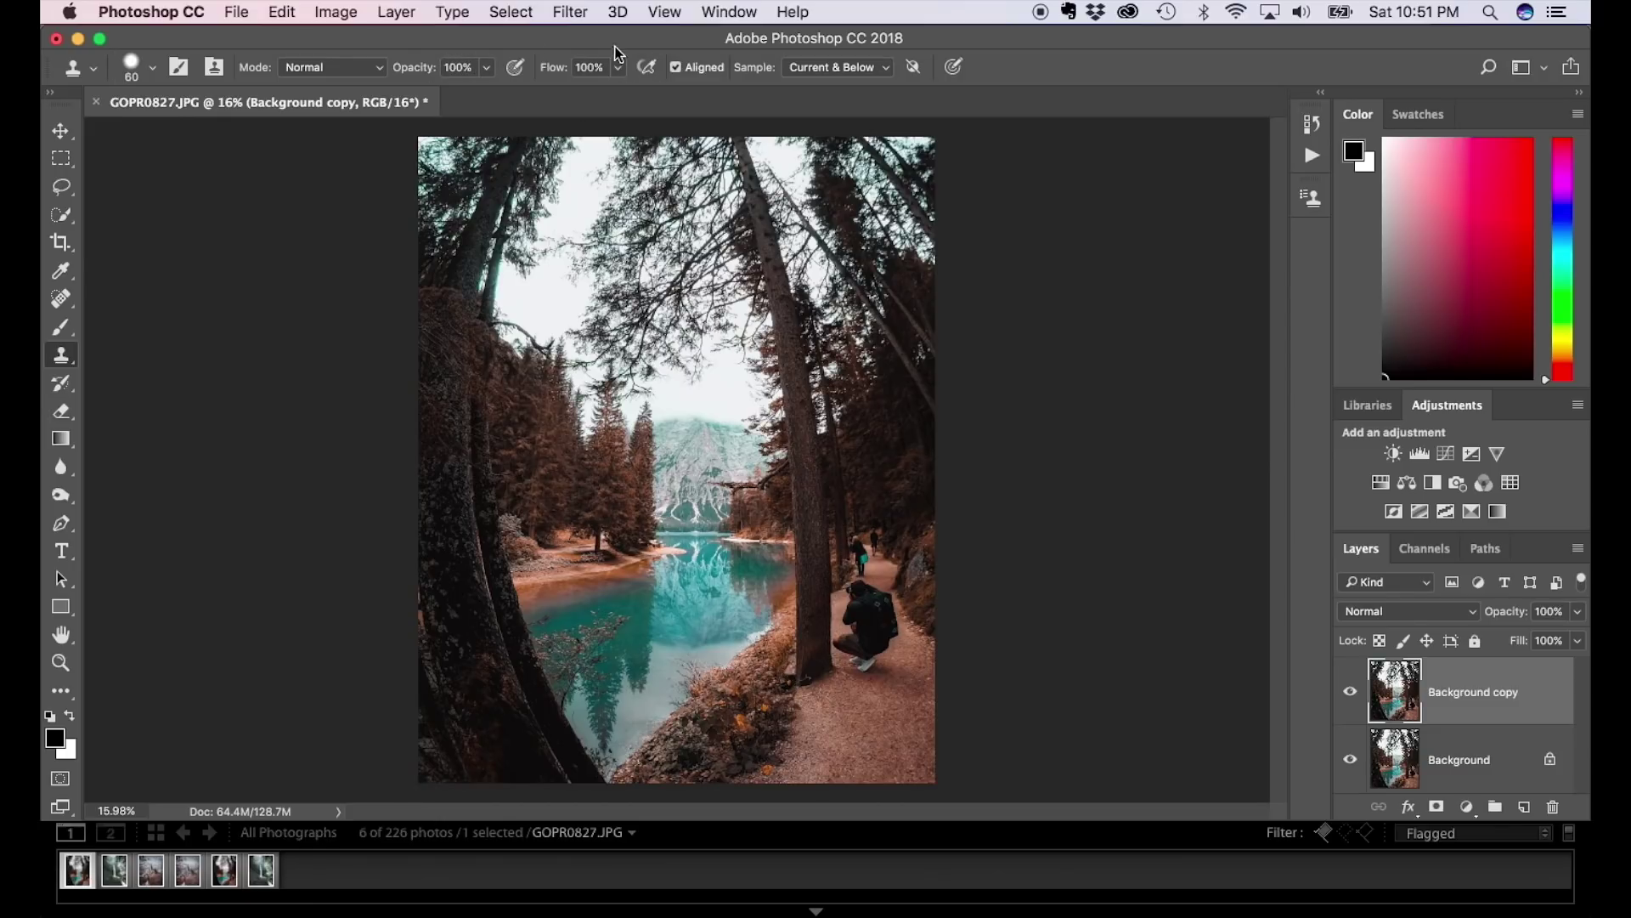
left_click(93, 70)
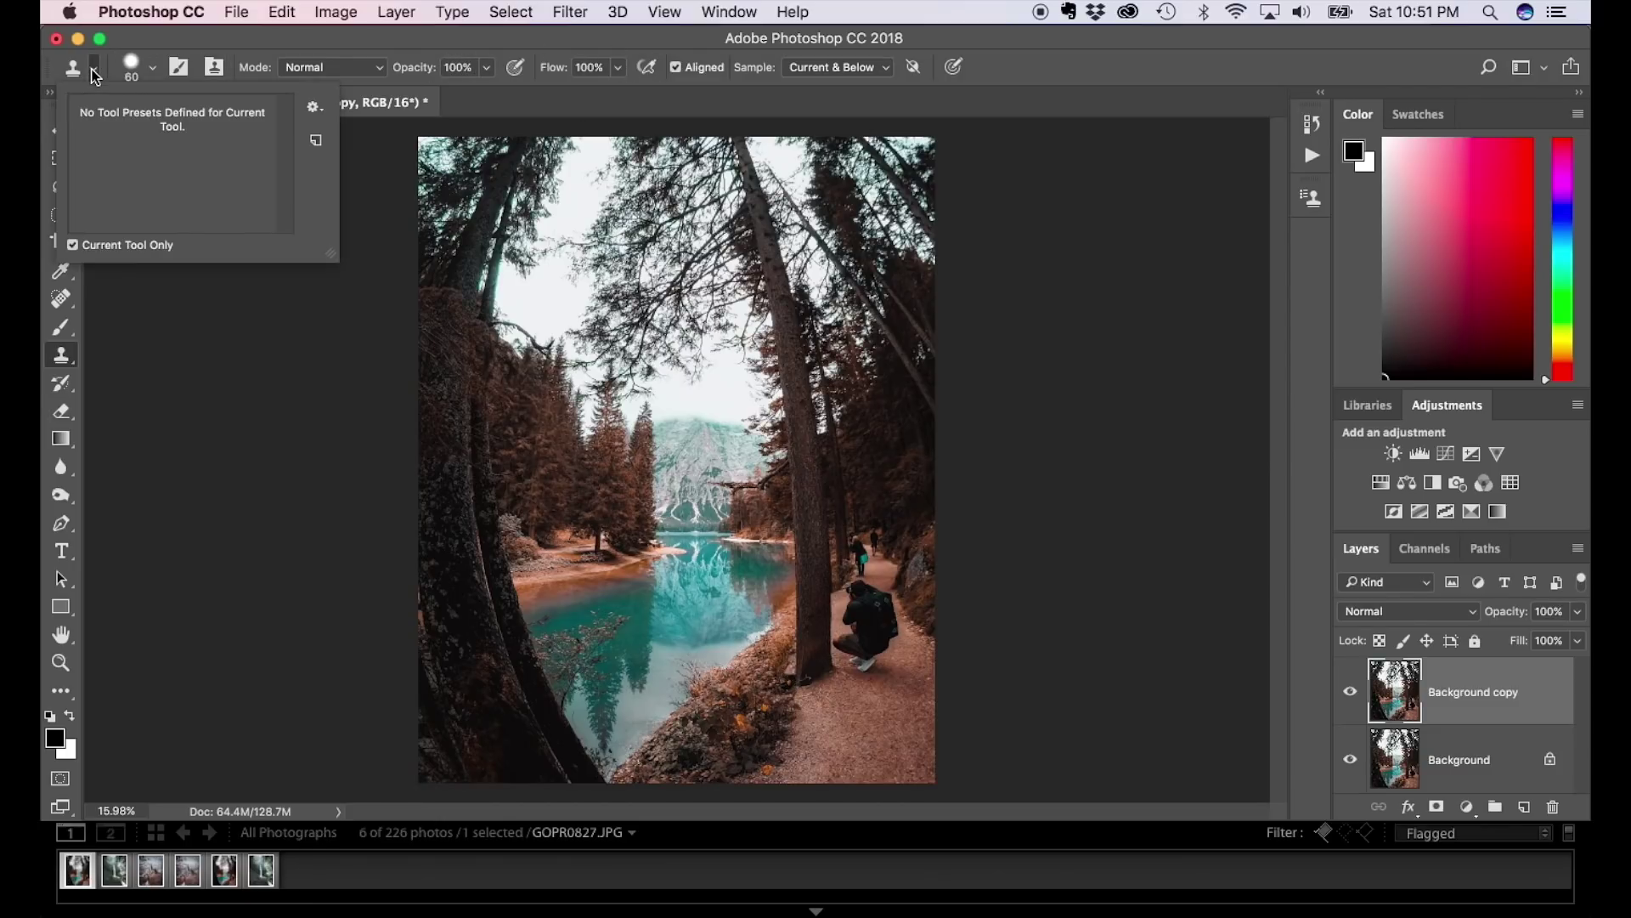
left_click(155, 68)
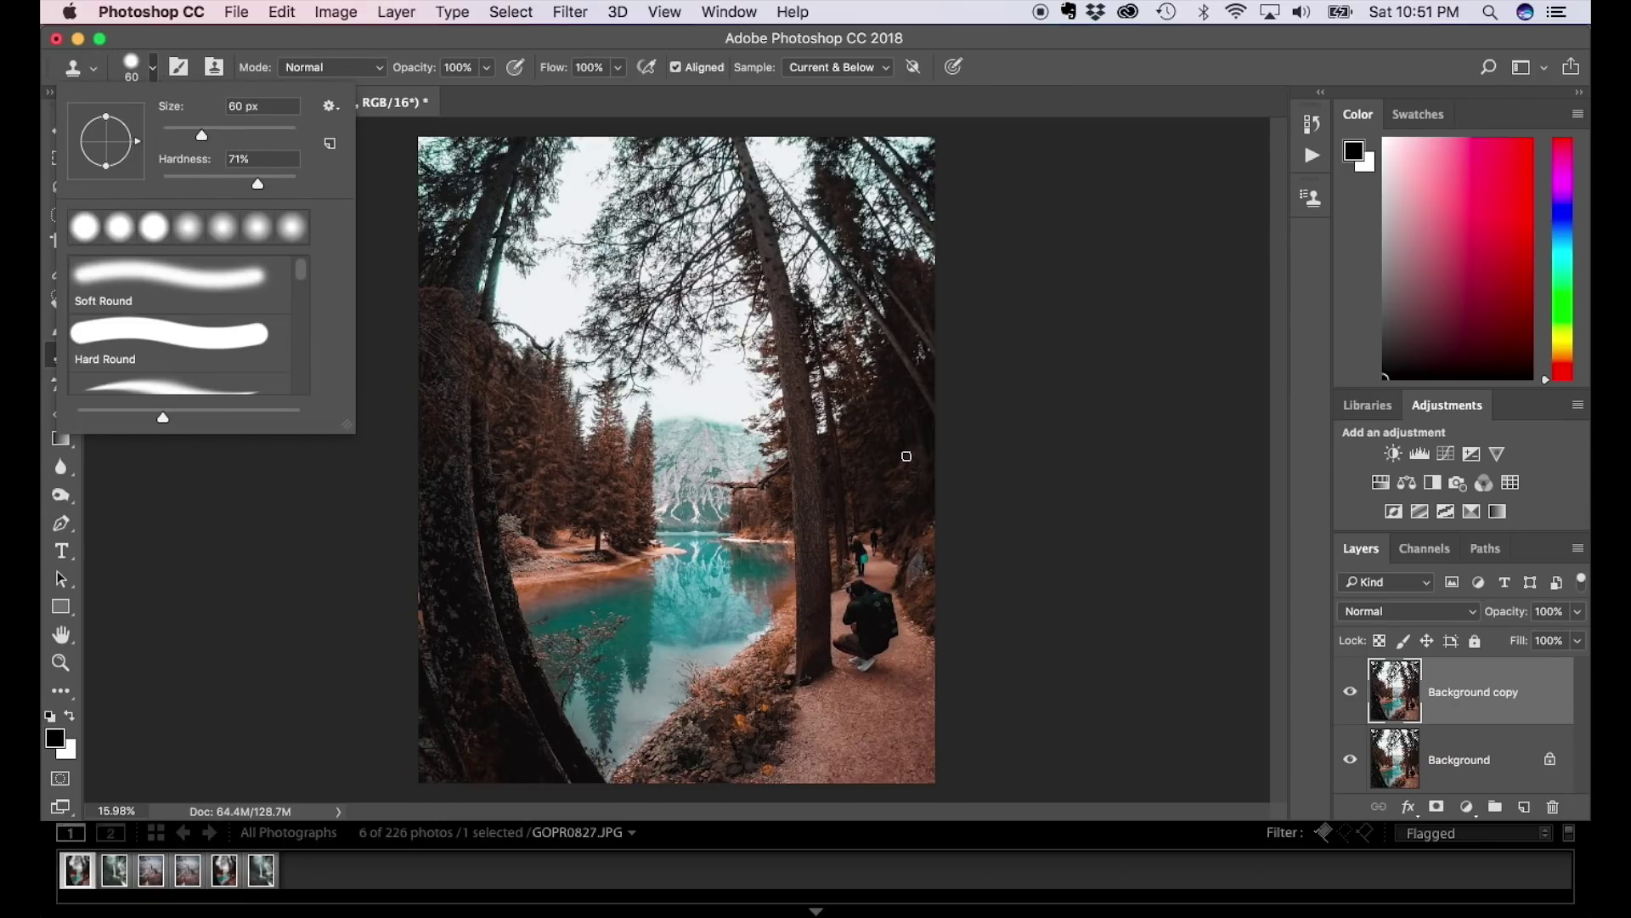
left_click(1049, 674)
left_click(920, 452)
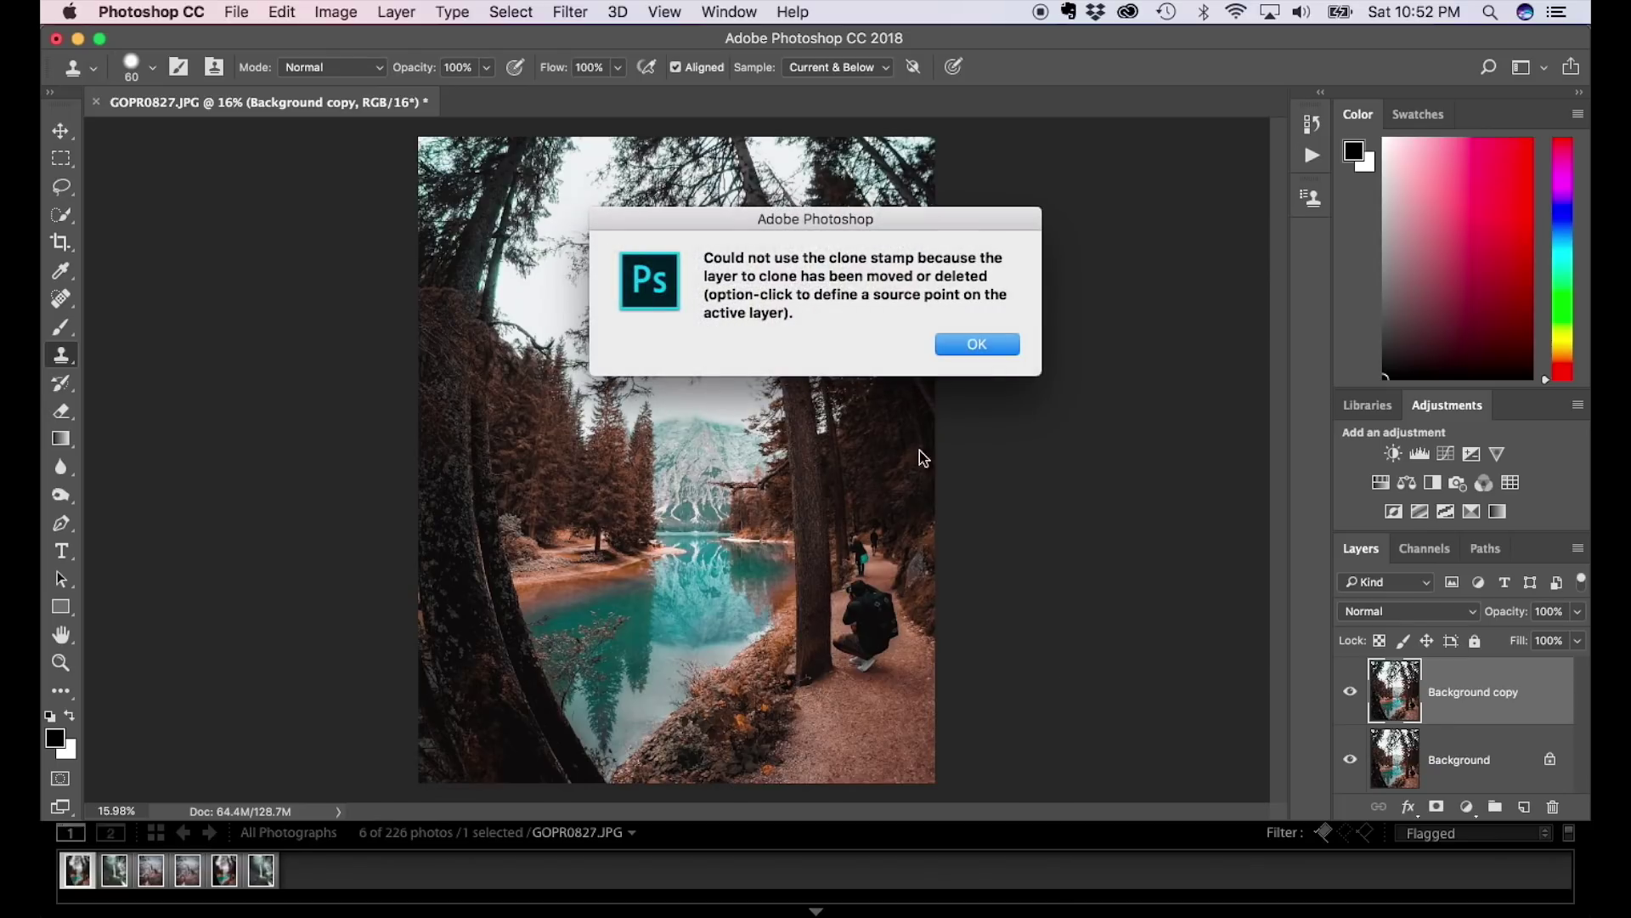
left_click(968, 340)
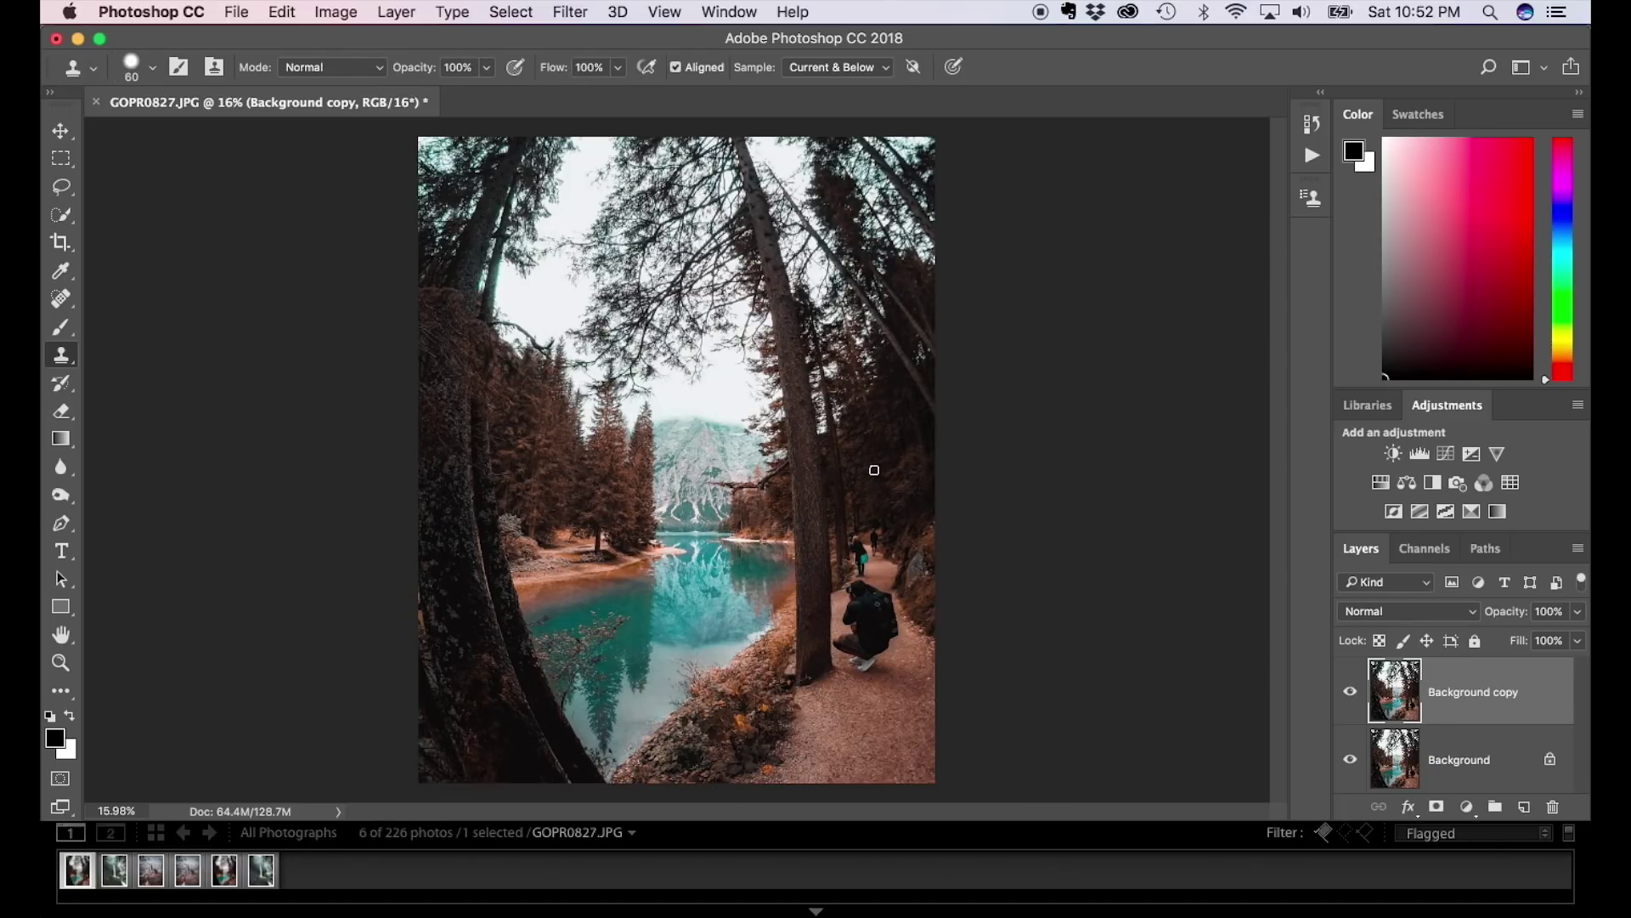
Zoom to about 137% and pan onto the woman and walking man on the path.
scroll(874, 470, "up", 5)
scroll(875, 470, "right", 5)
scroll(875, 470, "down", 4)
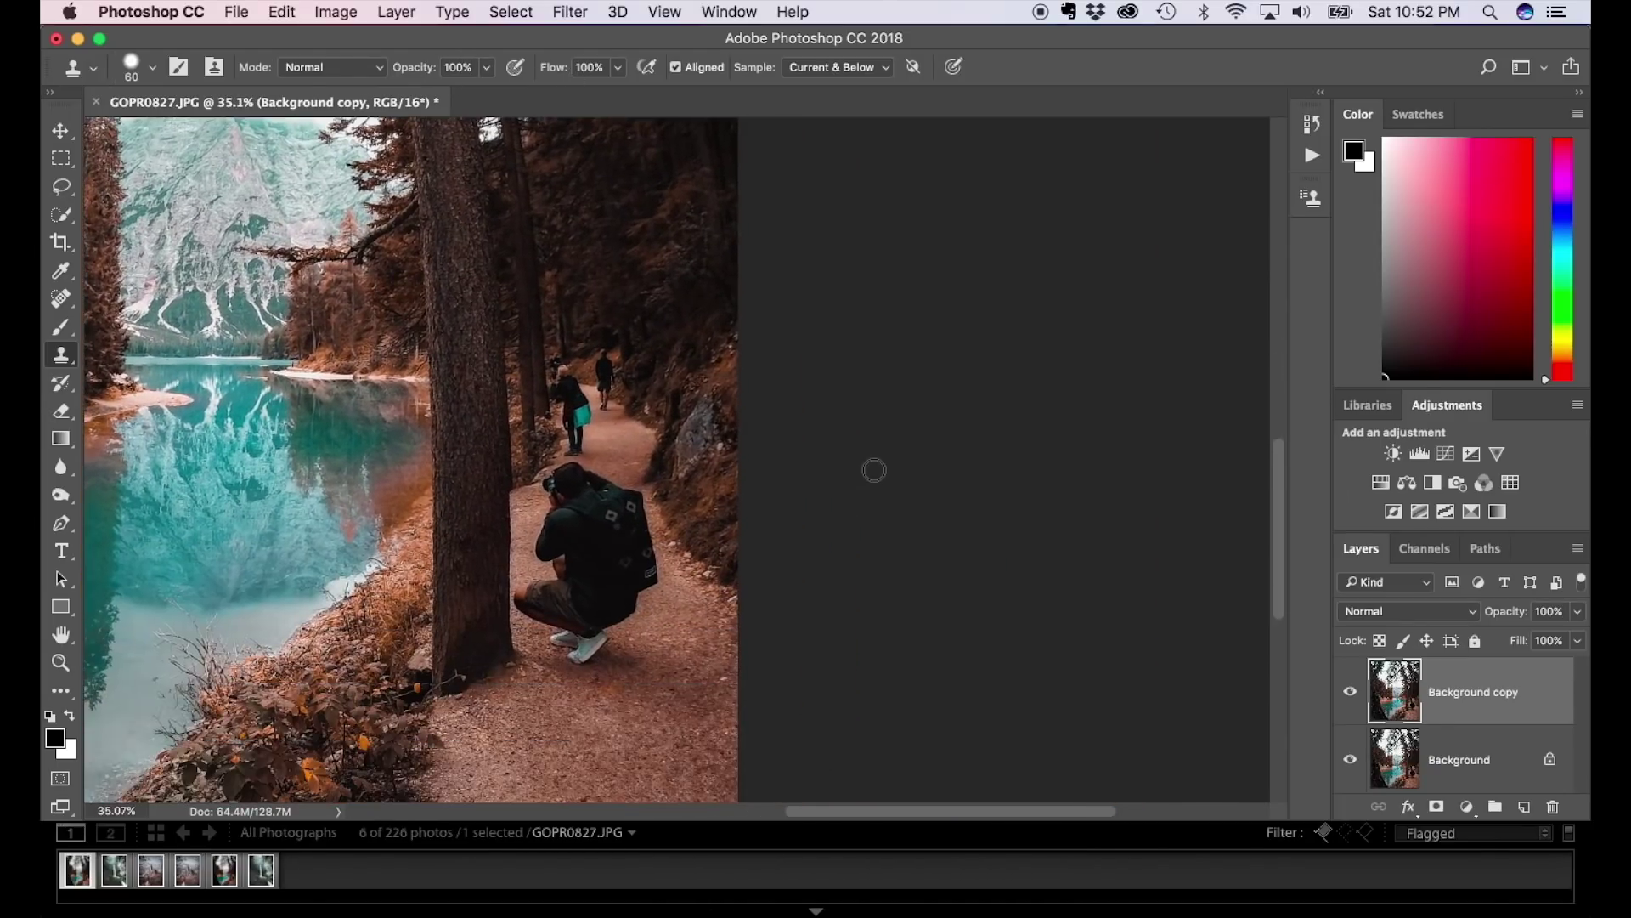
scroll(725, 411, "up", 3)
scroll(618, 398, "up", 3)
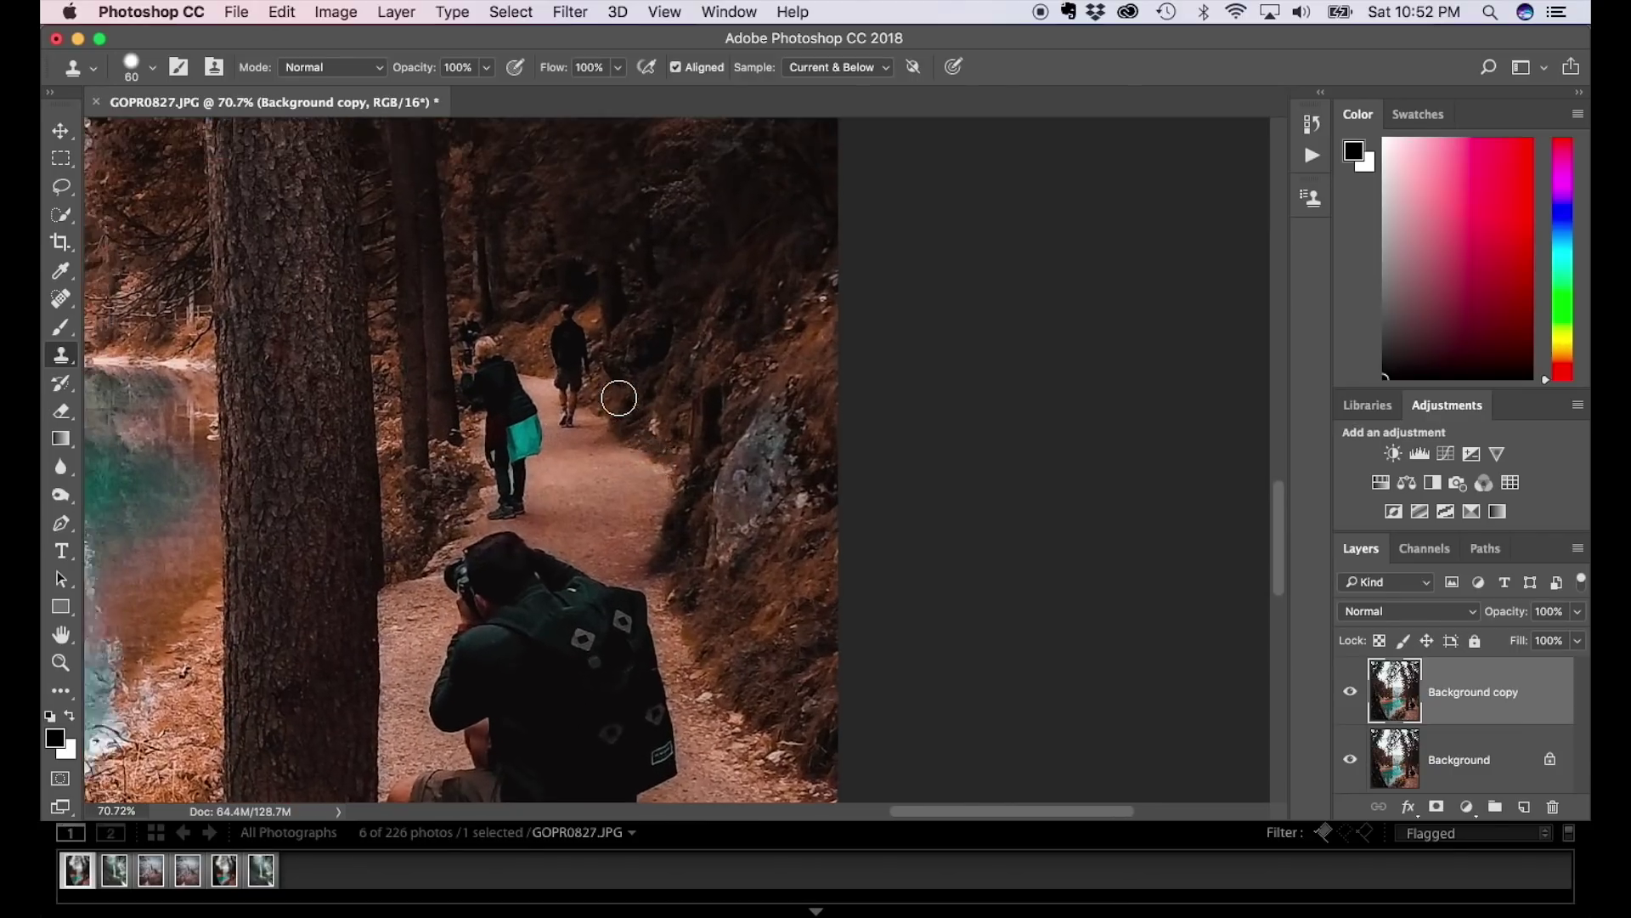
scroll(618, 397, "up", 4)
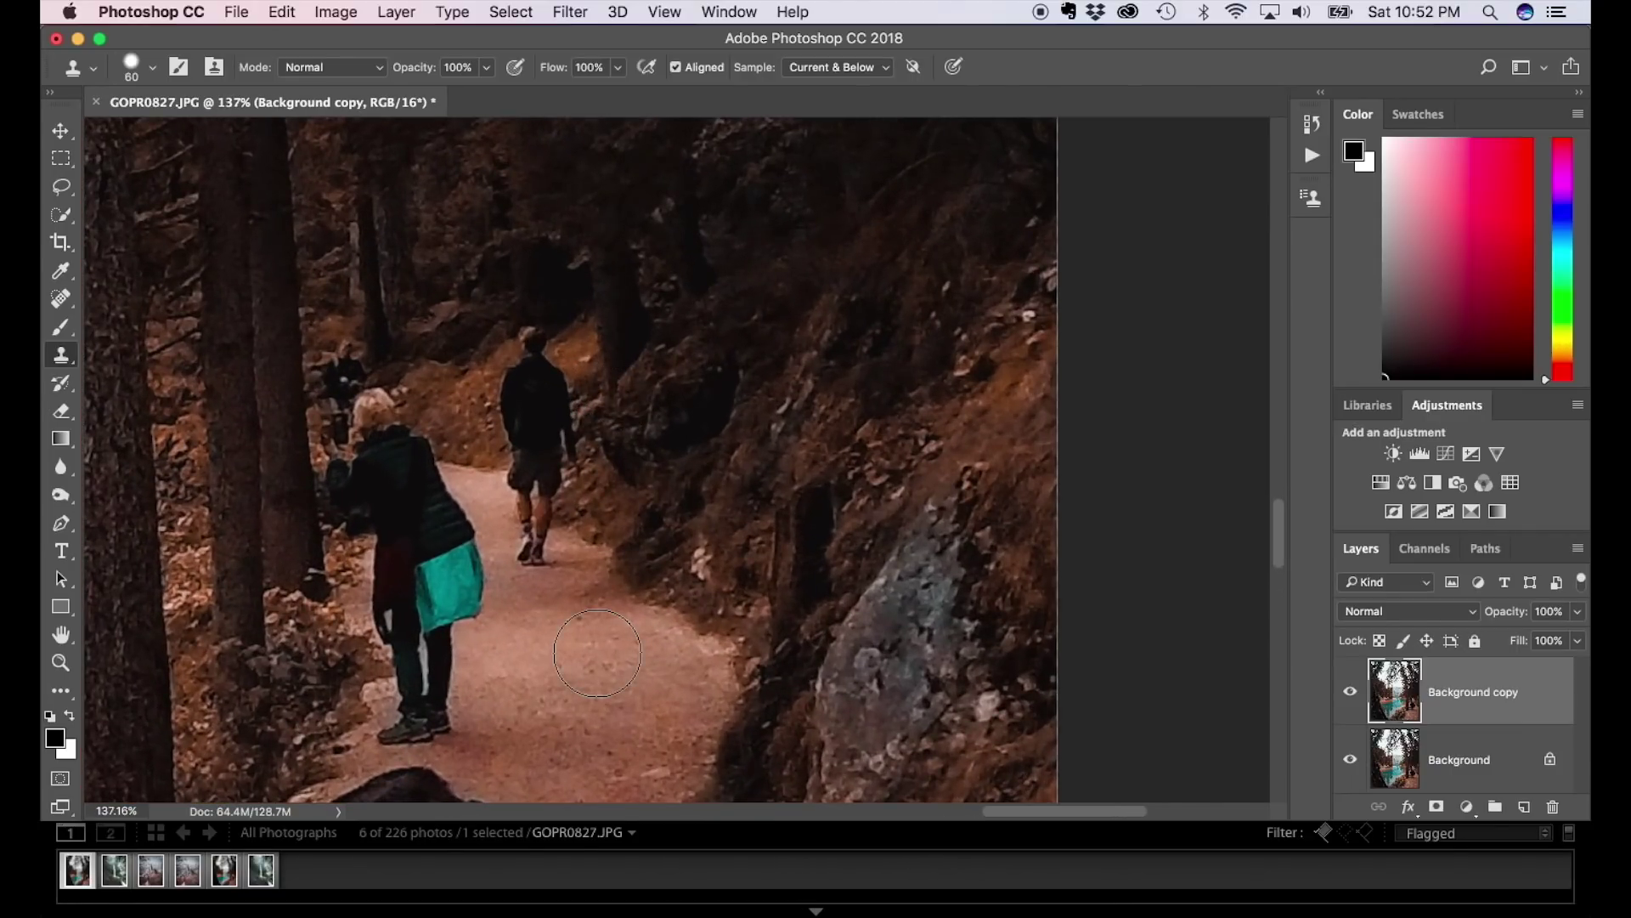
scroll(476, 553, "down", 3)
scroll(476, 552, "left", 2)
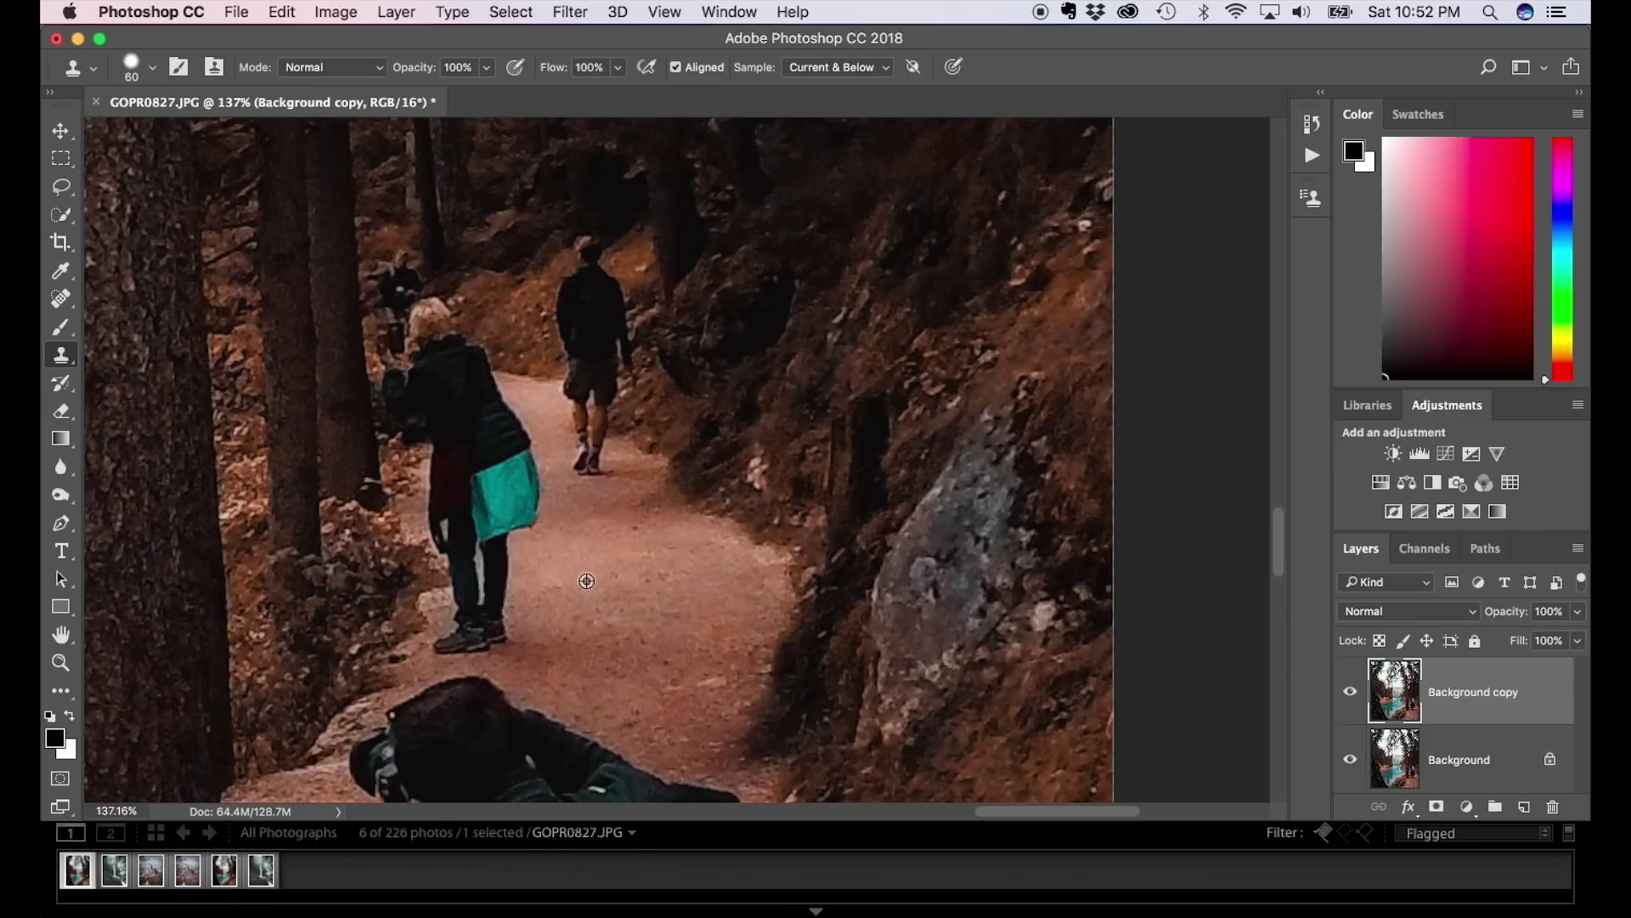
Clone path texture over the woman's feet, lower legs and teal skirt.
left_click(592, 594, "alt")
mouse_move(480, 586)
left_mouse_down()
mouse_move(502, 612)
mouse_move(468, 626)
mouse_move(550, 612)
left_mouse_up()
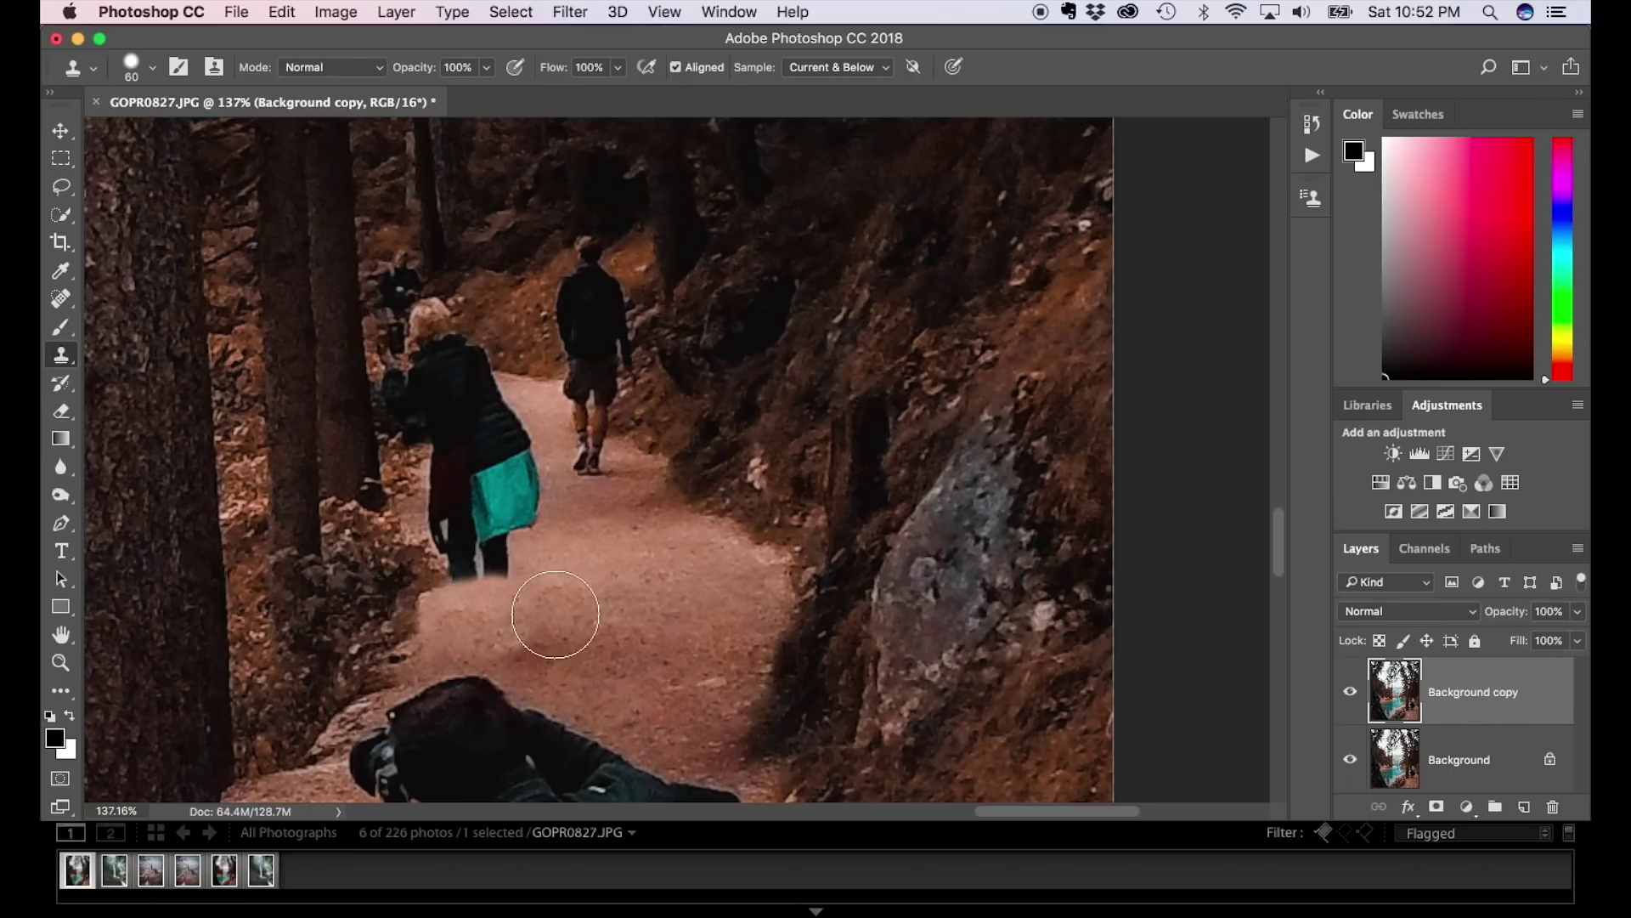
key("bracketright")
key("bracketright")
key("bracketright")
key("bracketright")
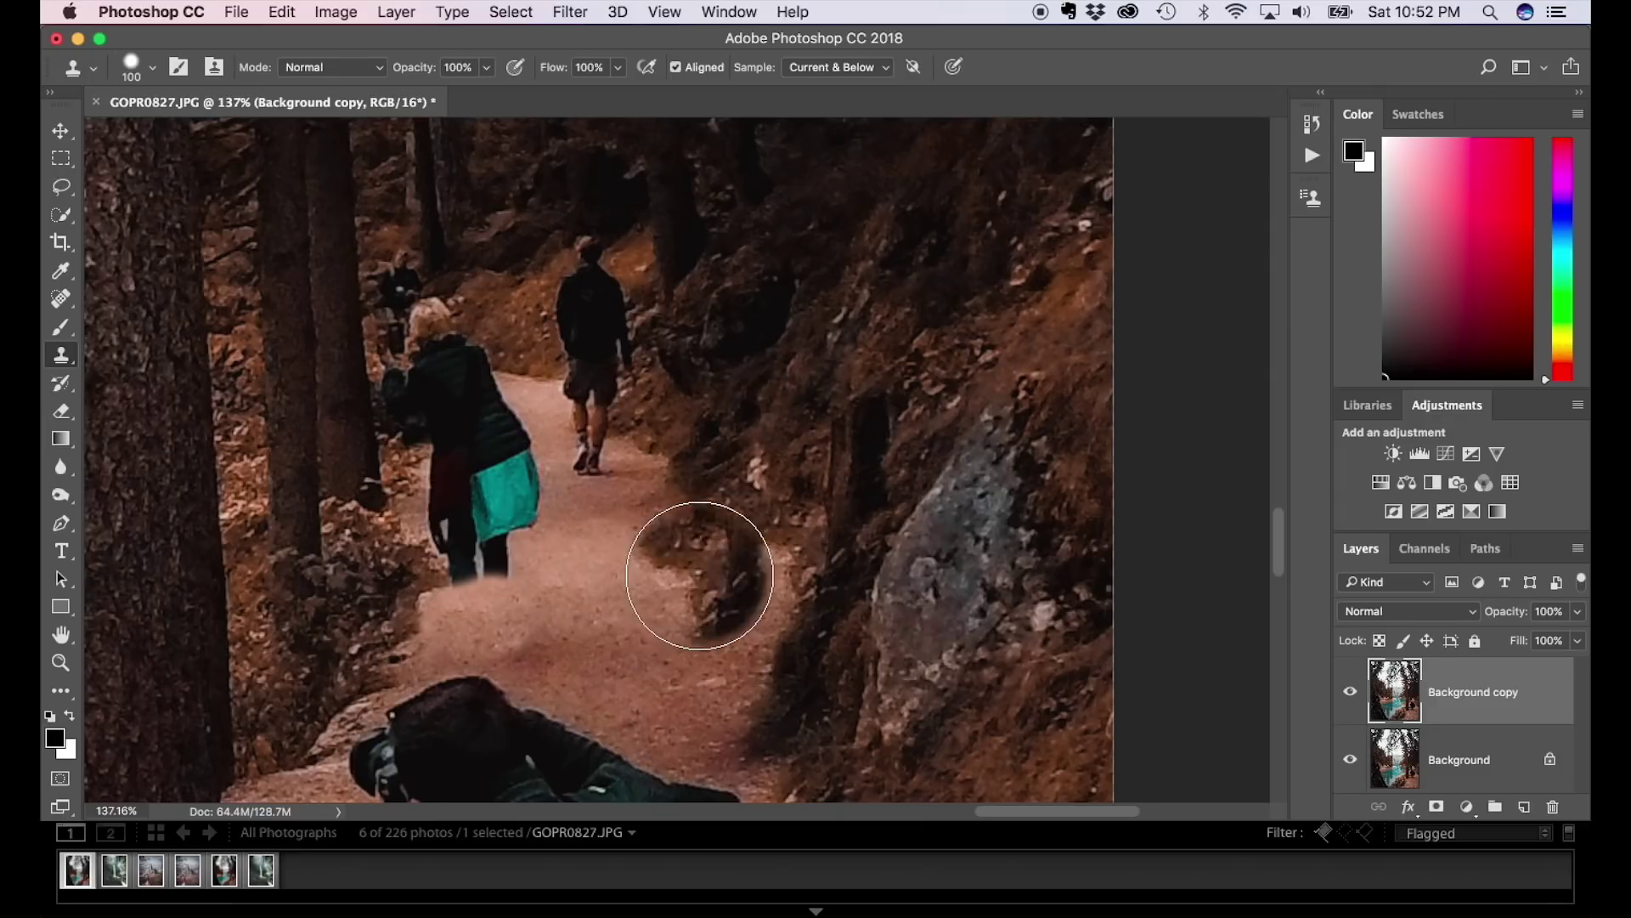
mouse_move(654, 553)
left_mouse_down()
mouse_move(633, 594)
mouse_move(485, 546)
mouse_move(566, 531)
mouse_move(510, 474)
left_mouse_up()
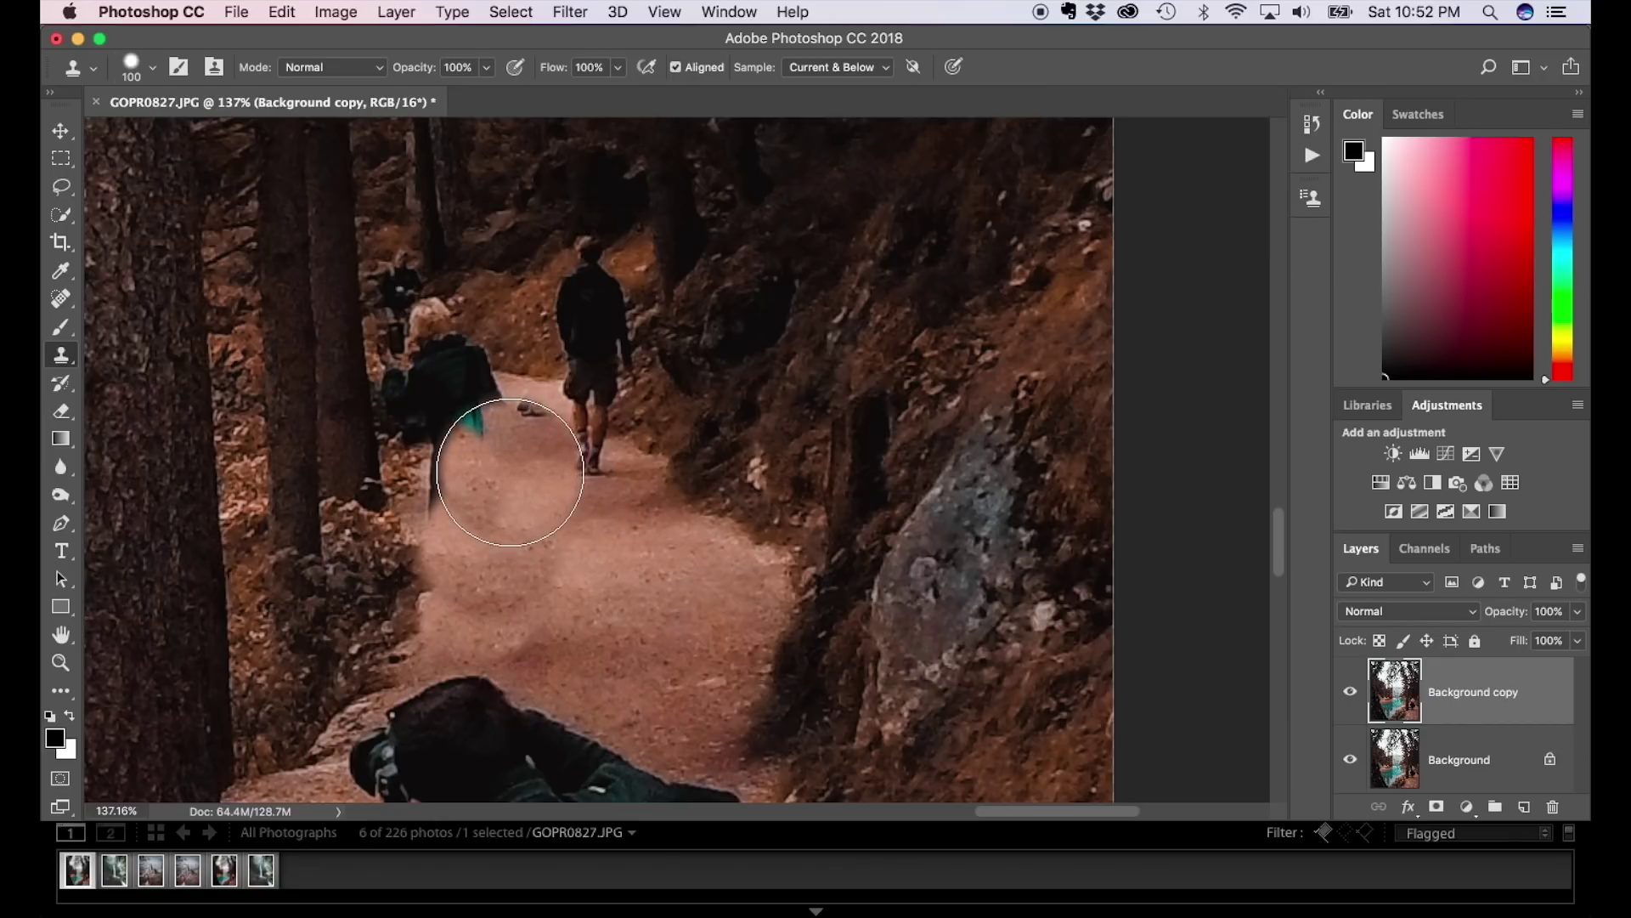
key("super+z")
left_click_drag(564, 567, 459, 454)
Clone rock texture over the walking man's legs and the distant figures on the slope.
left_click(699, 460, "alt")
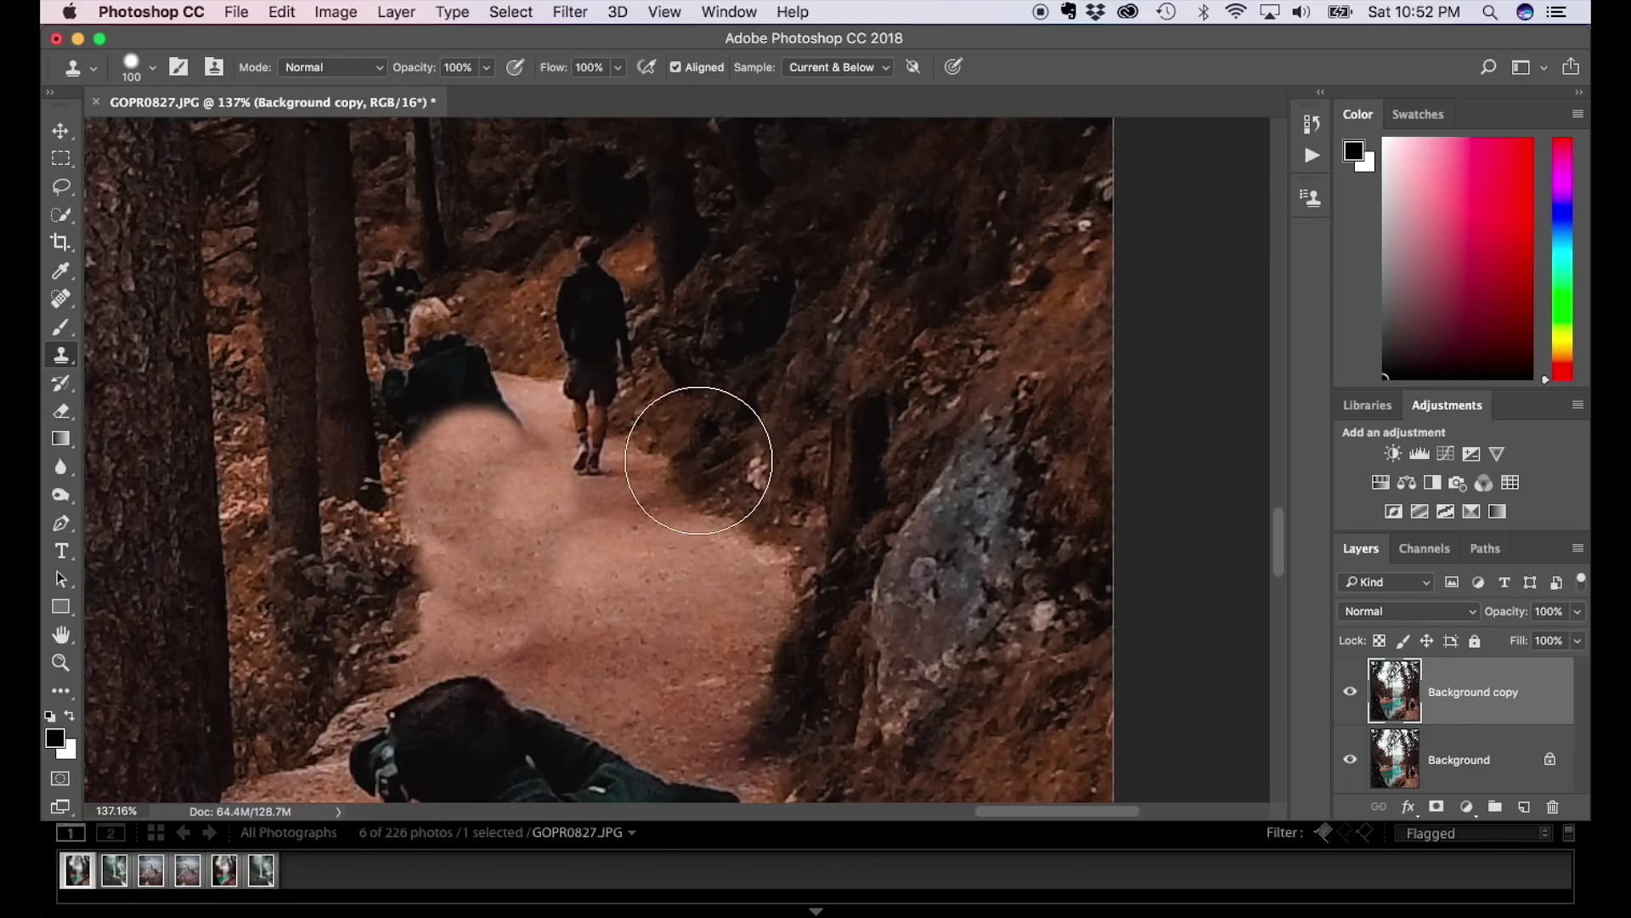
mouse_move(691, 444)
left_mouse_down()
mouse_move(619, 365)
mouse_move(617, 383)
mouse_move(673, 364)
left_mouse_up()
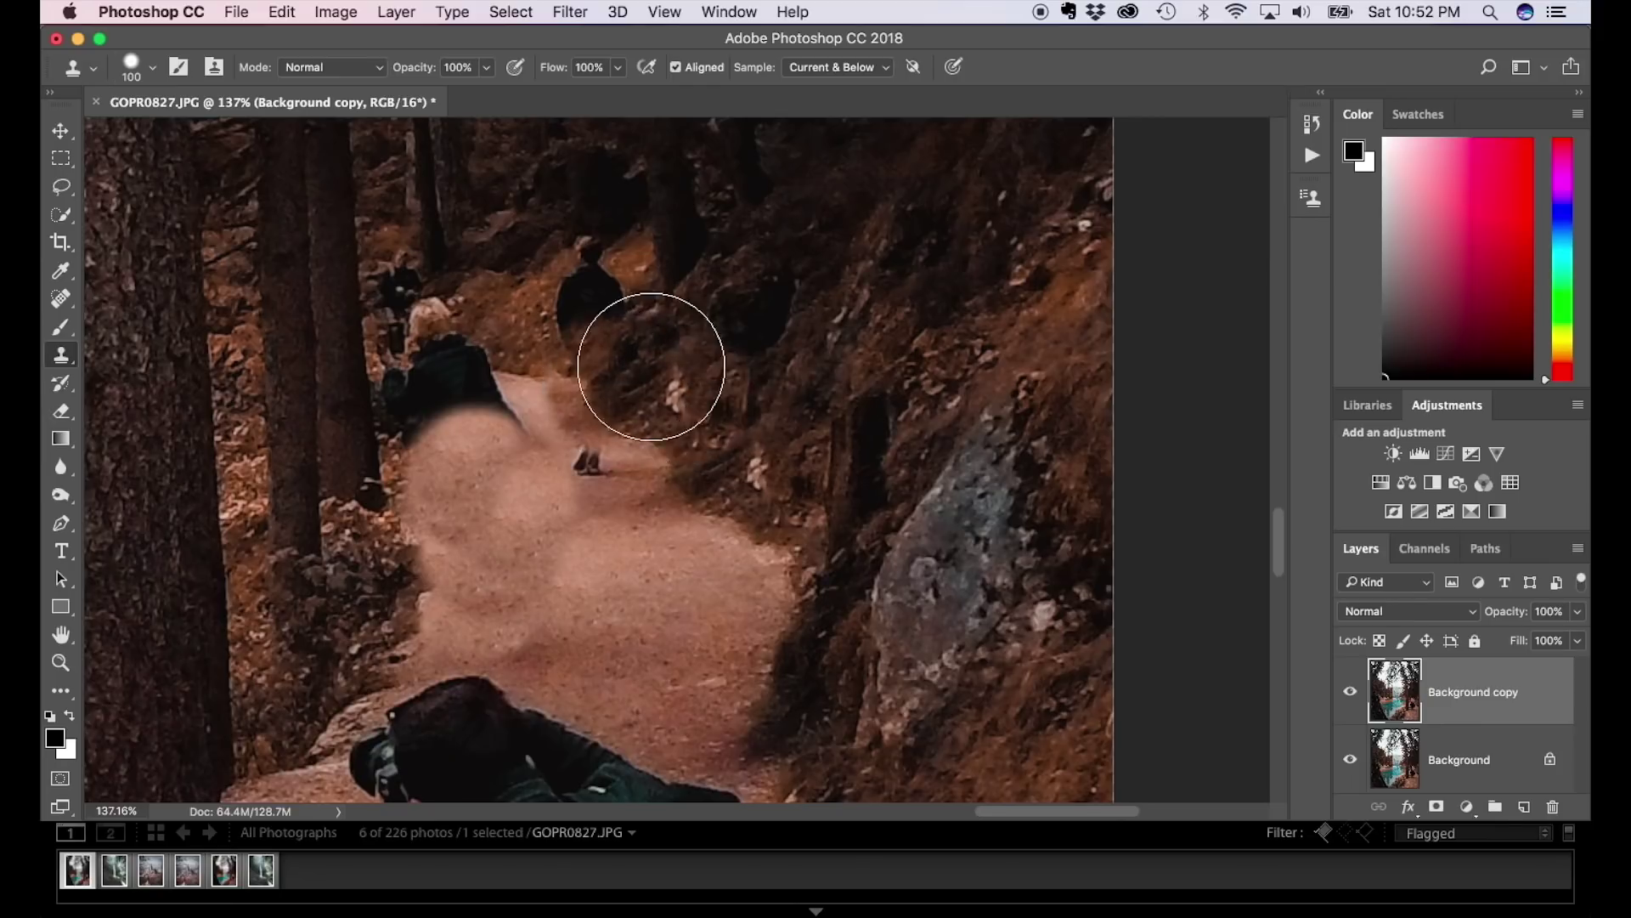
left_click(712, 294, "alt")
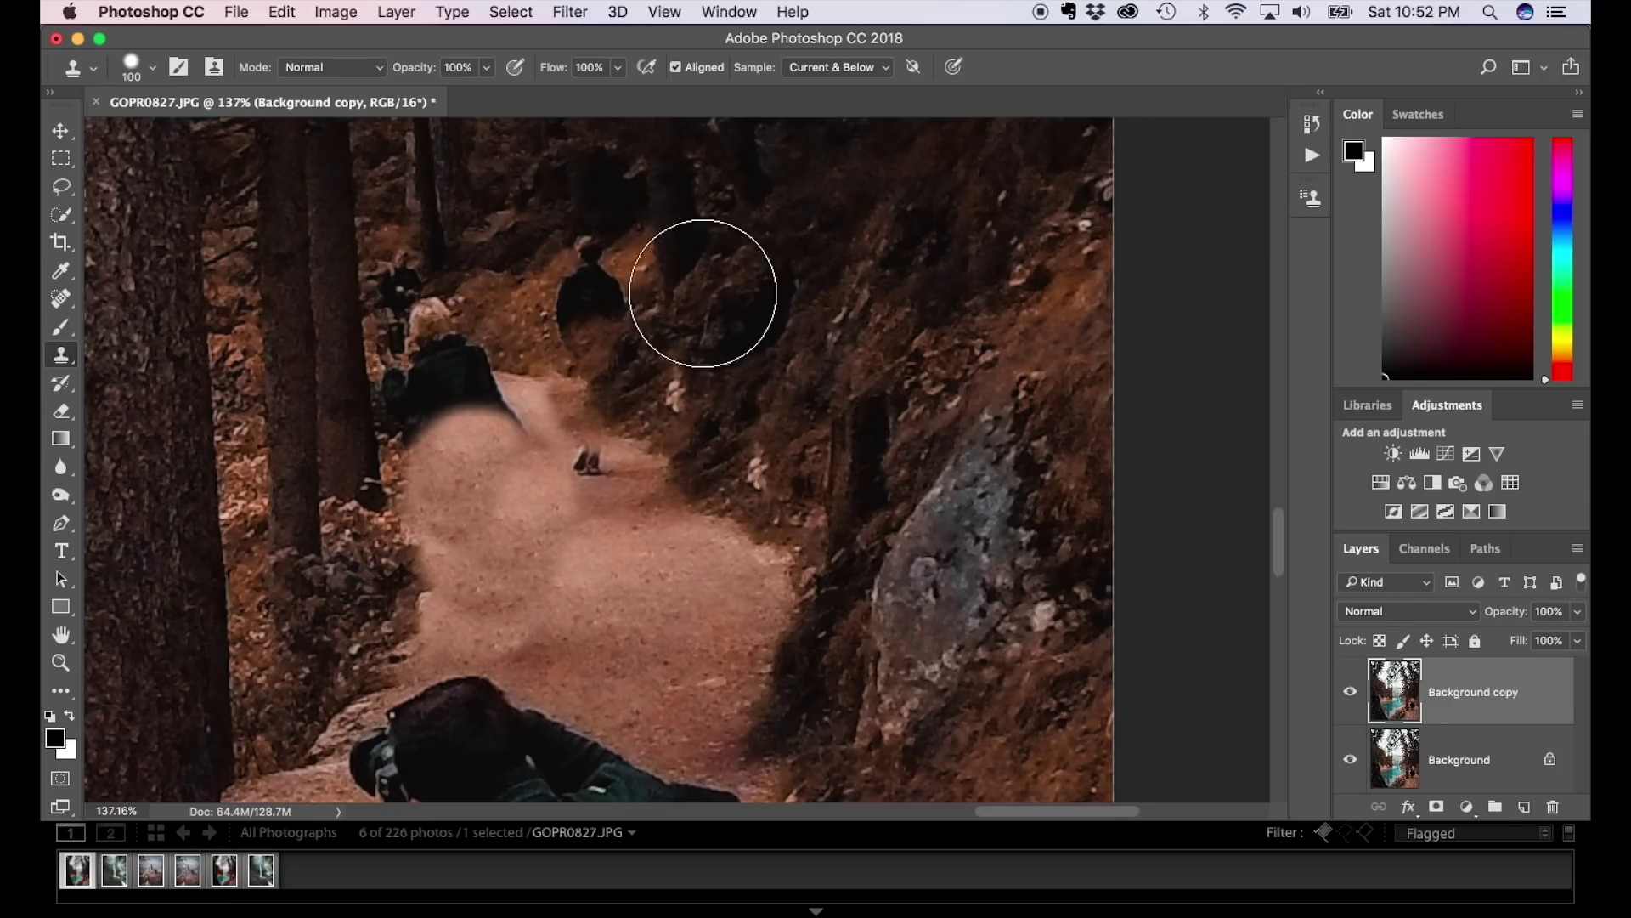
mouse_move(703, 291)
left_mouse_down()
mouse_move(612, 266)
mouse_move(513, 271)
left_mouse_up()
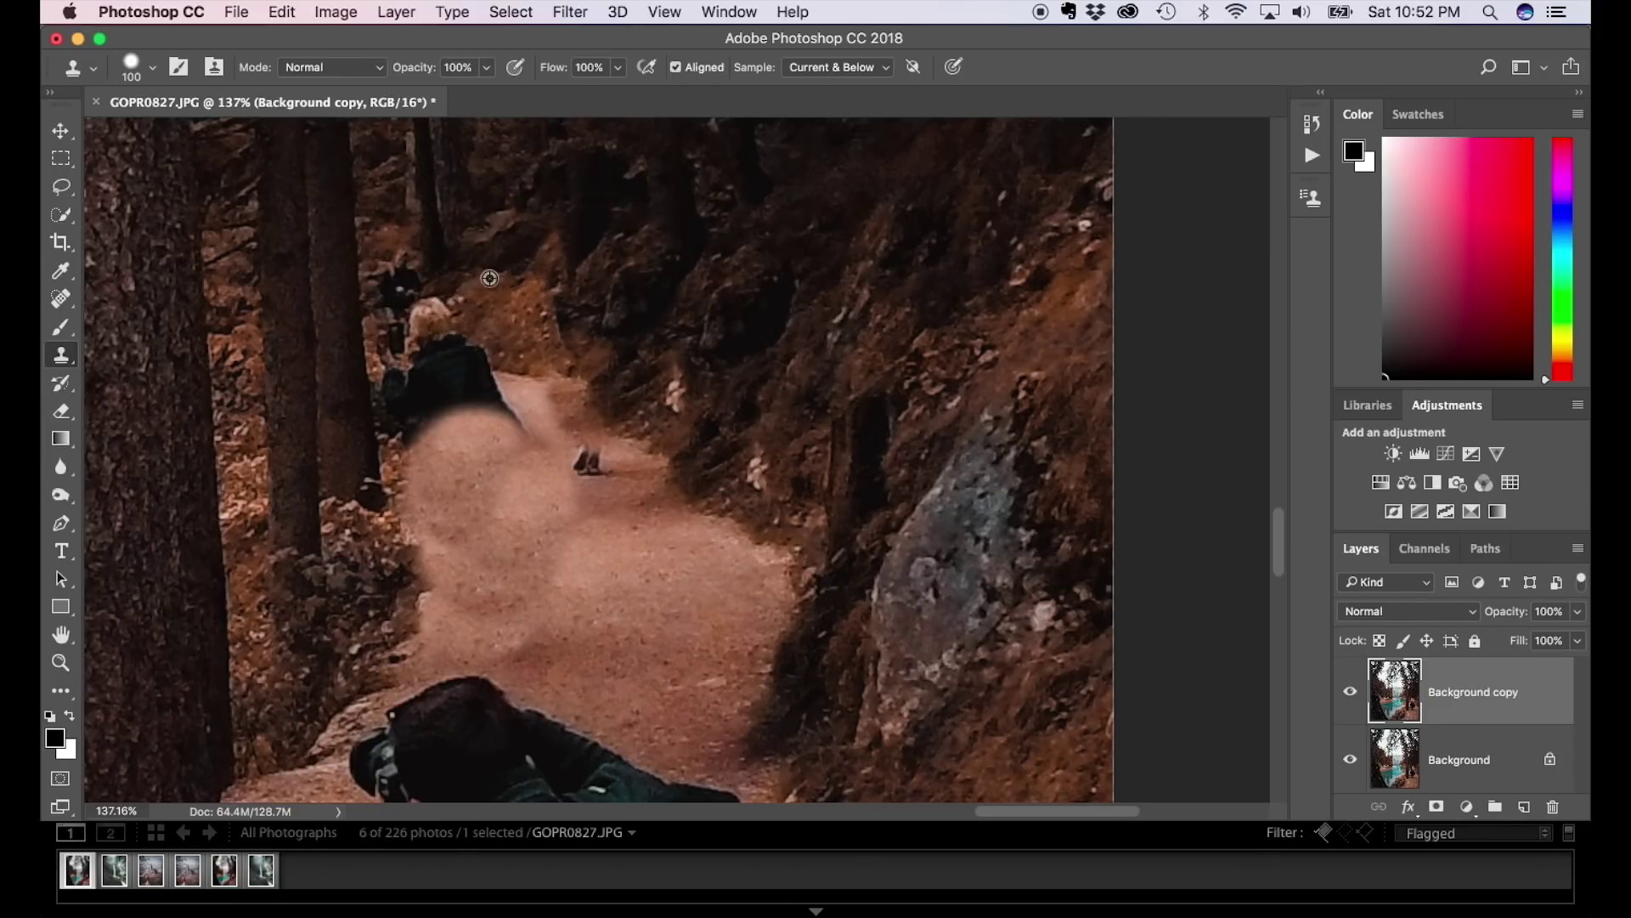
left_click(548, 291, "alt")
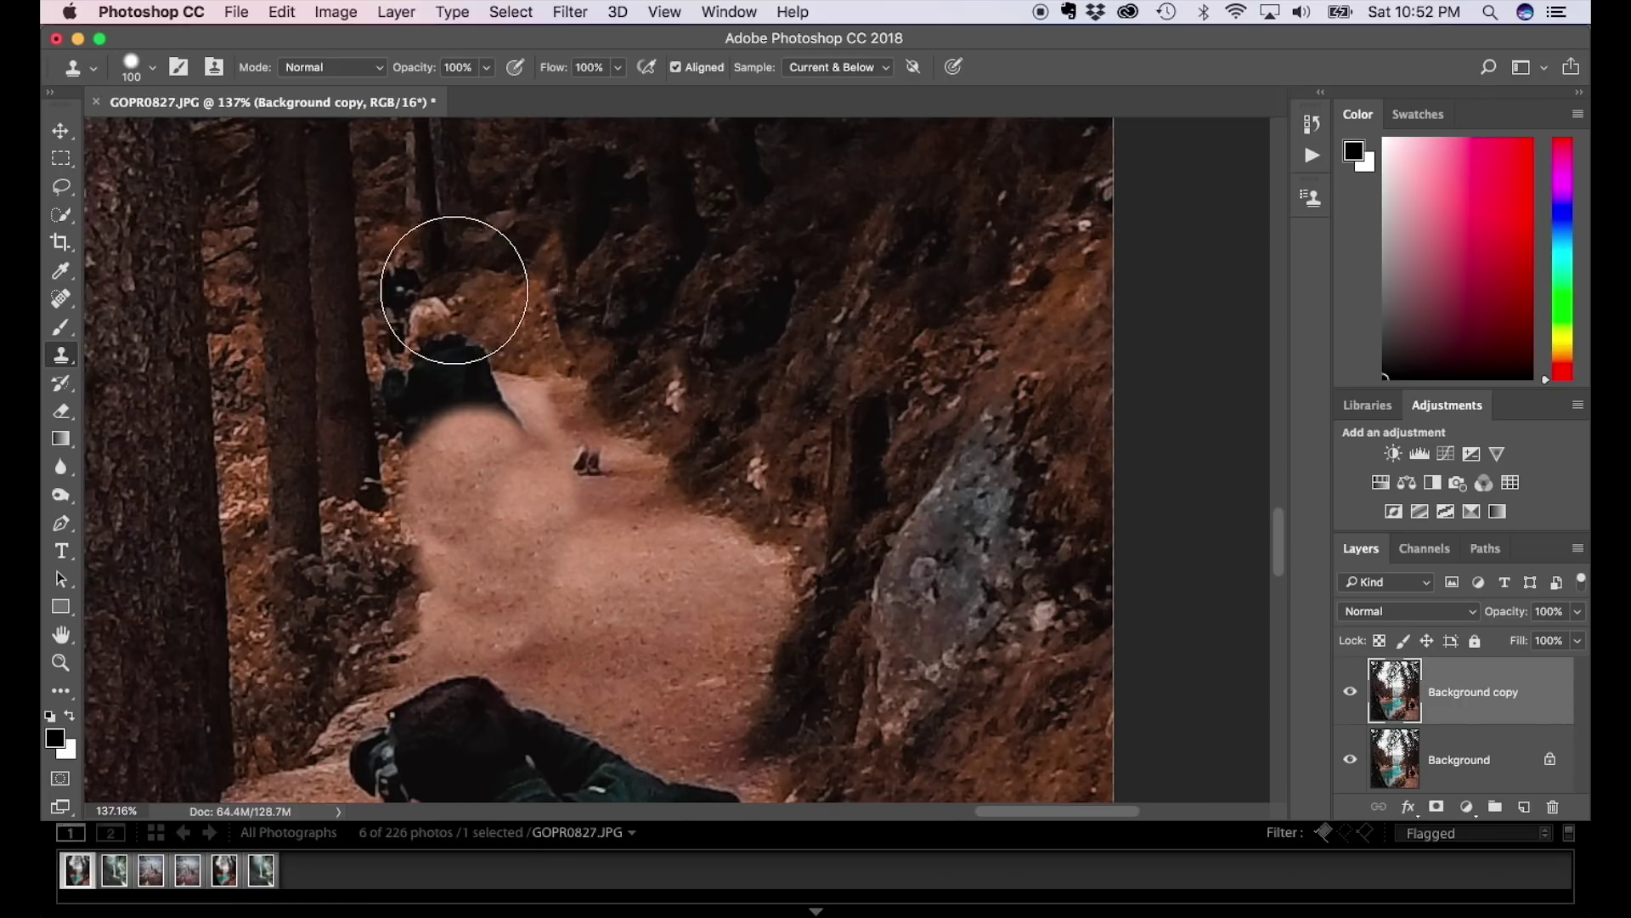
left_click_drag(448, 283, 437, 284)
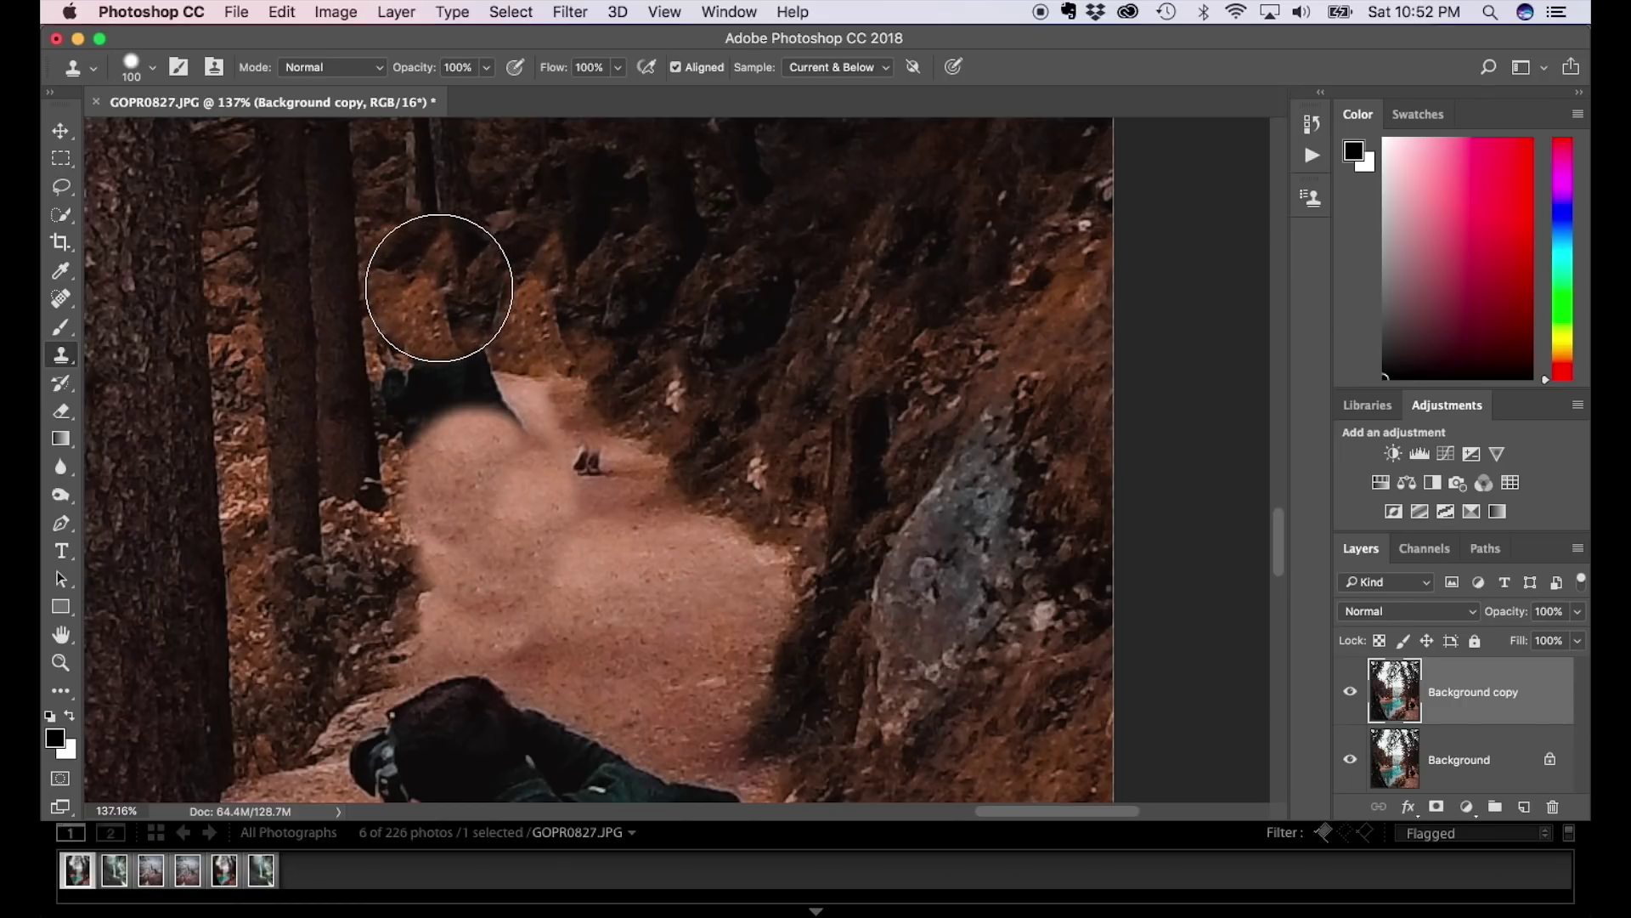
Clone path texture over the small dark figures on the path and at its upper left.
left_click(587, 556, "alt")
left_click_drag(570, 501, 586, 467)
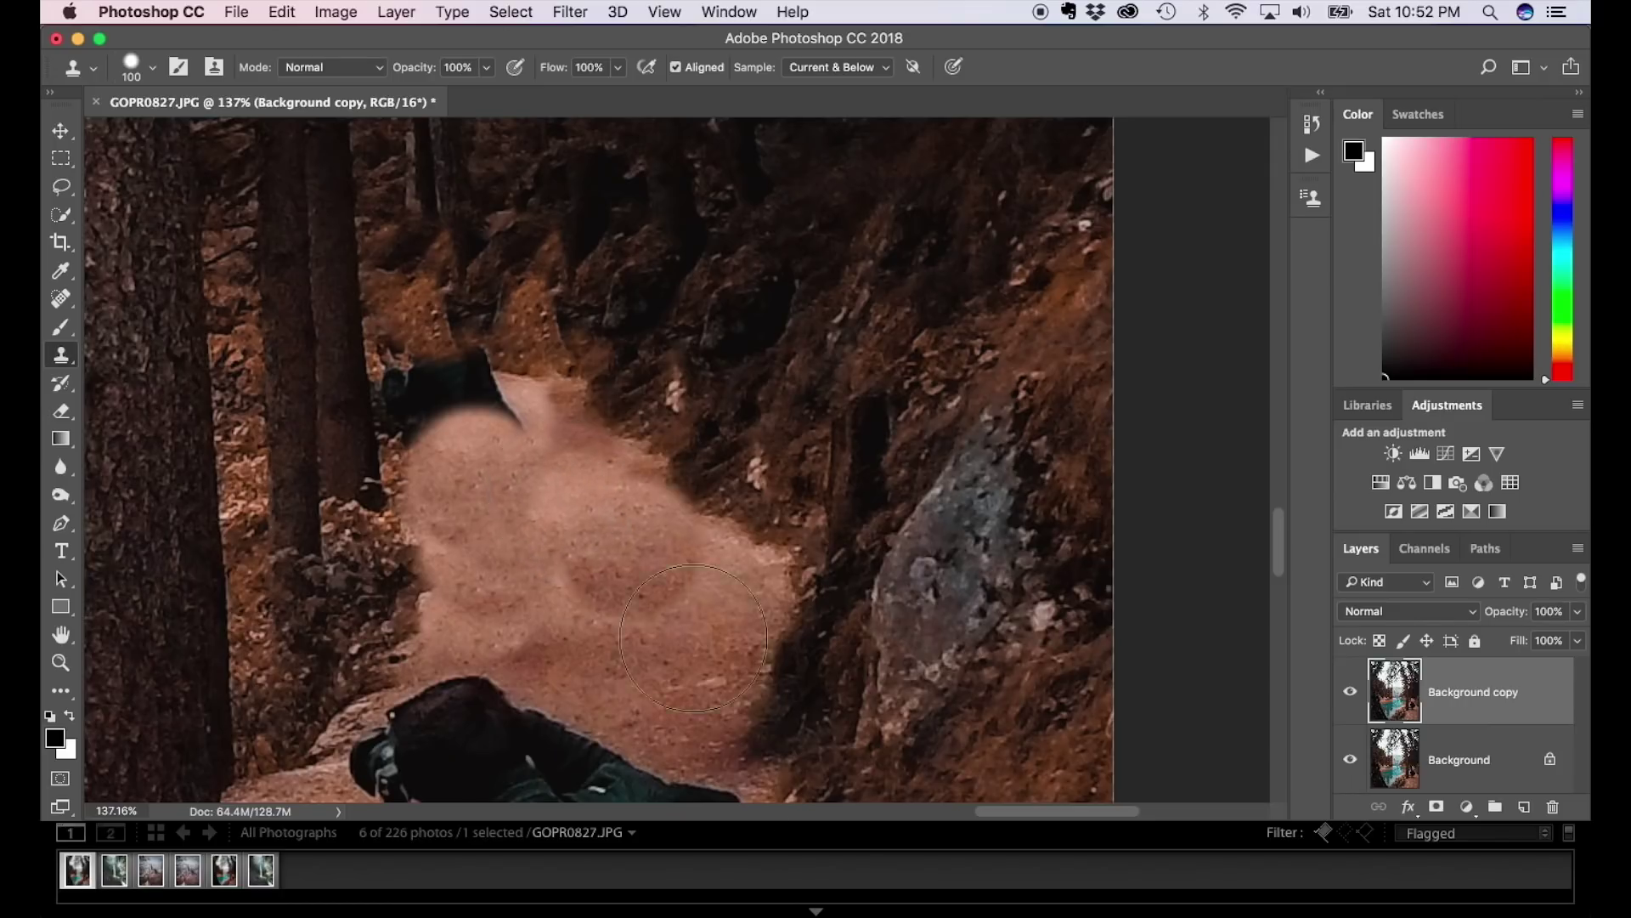
left_click(581, 562, "alt")
mouse_move(493, 408)
left_mouse_down()
mouse_move(458, 399)
mouse_move(433, 425)
mouse_move(425, 391)
left_mouse_up()
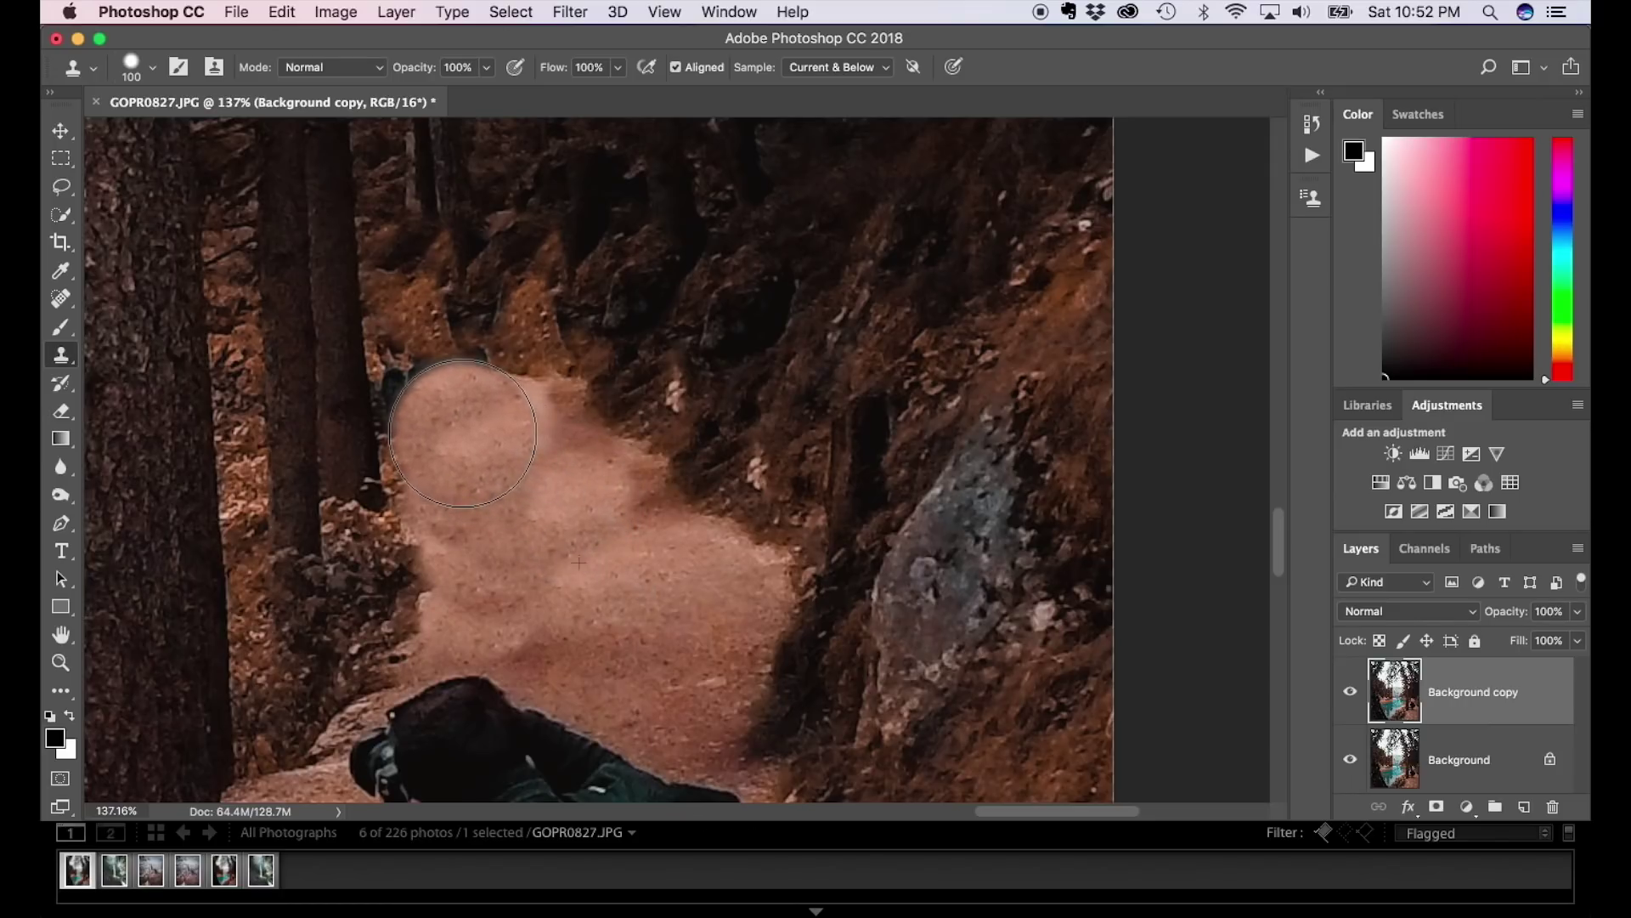
left_click_drag(575, 353, 583, 364)
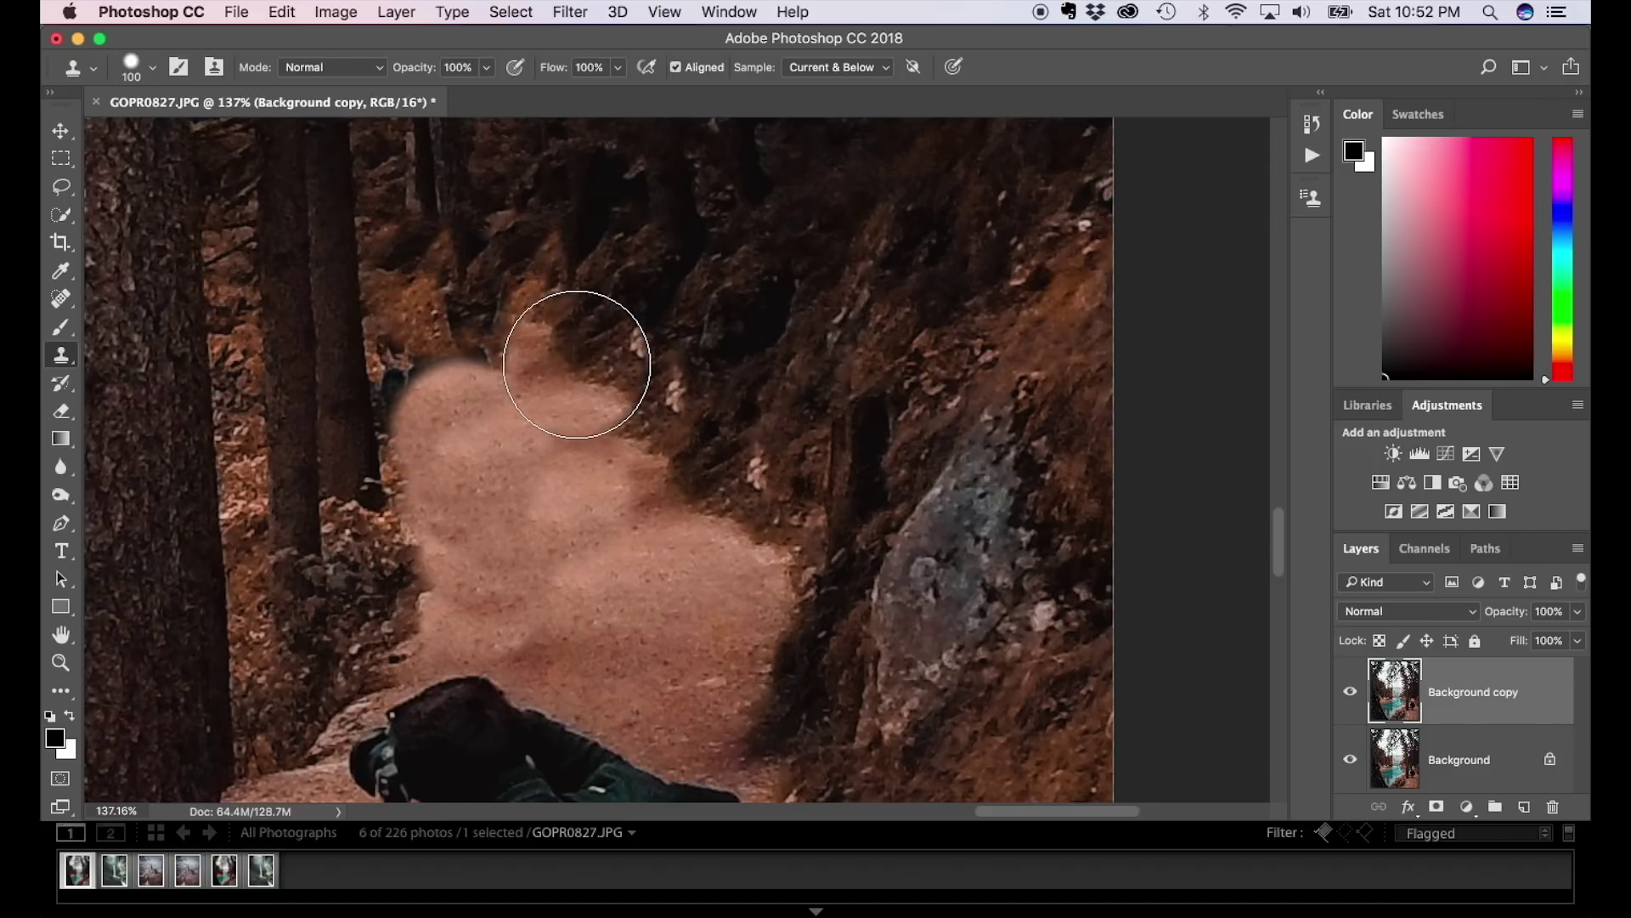
key("bracketleft")
key("bracketleft")
key("super+z")
key("bracketleft")
key("bracketleft")
key("bracketleft")
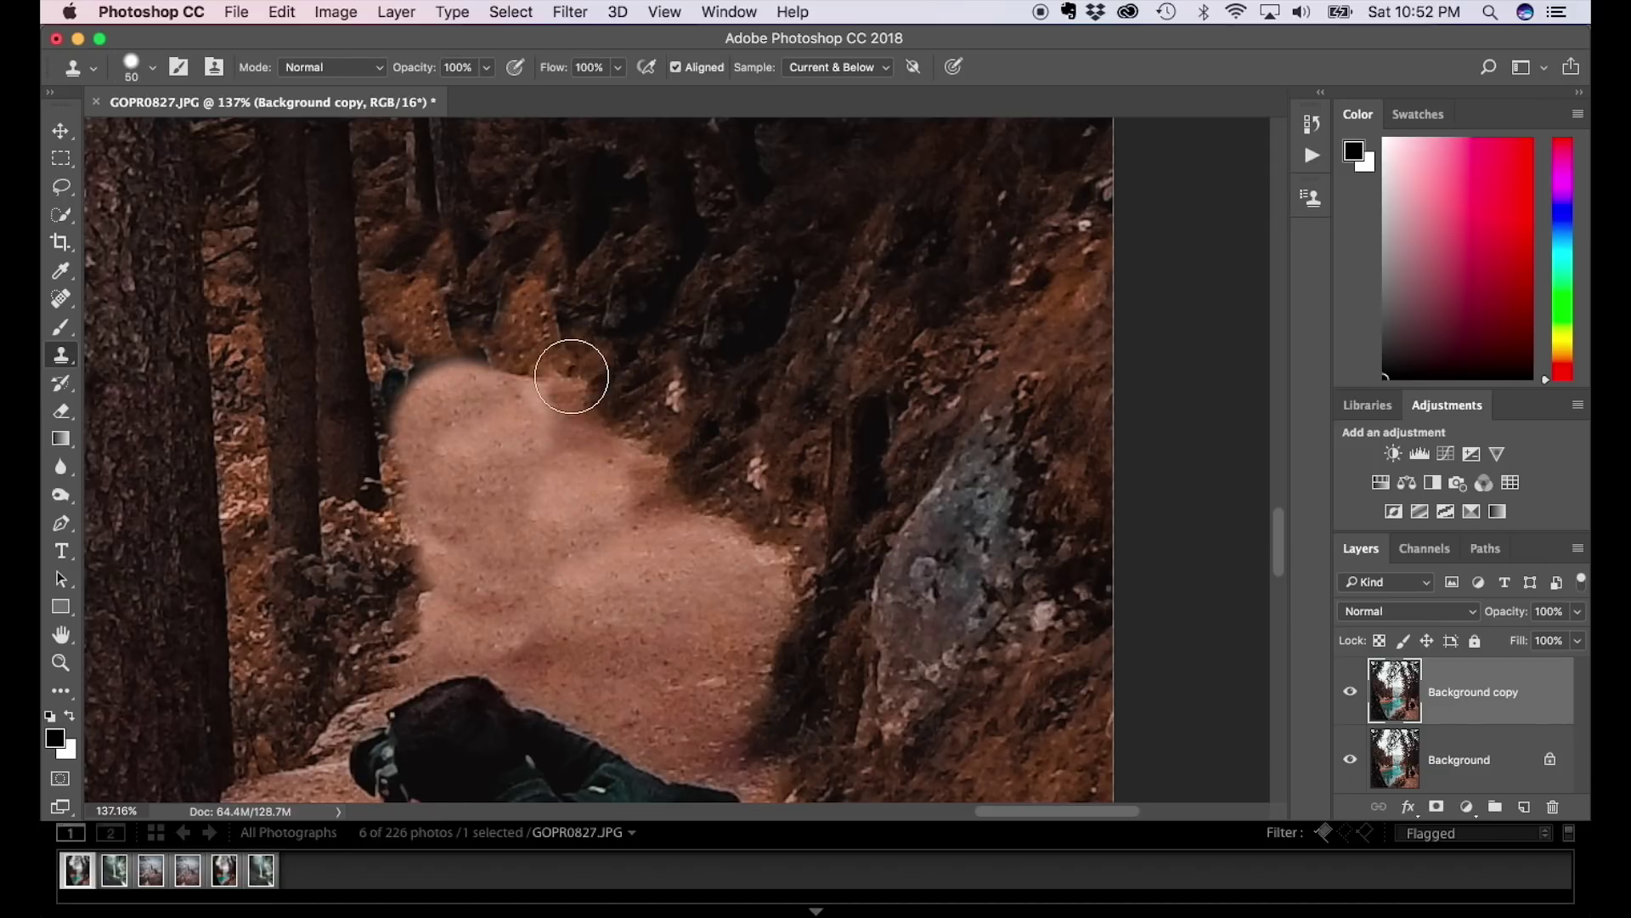
Fill the dark bank at the path's upper left and repair the patch's upper-right edge.
left_click_drag(476, 359, 477, 353)
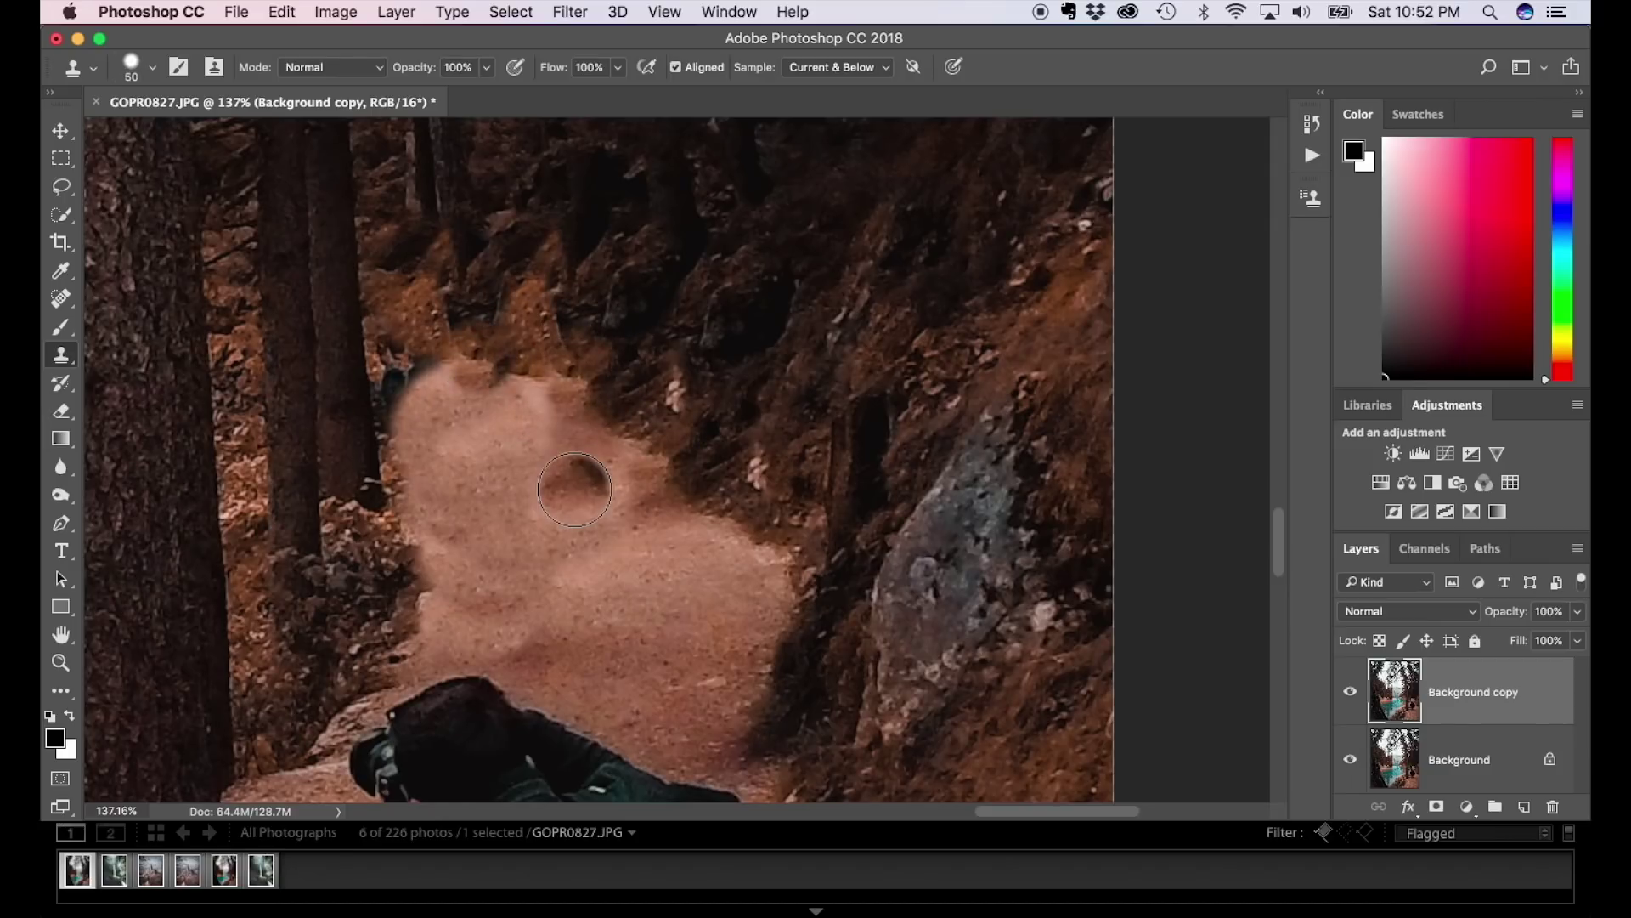
key("bracketright")
key("bracketright")
key("bracketright")
key("super+z")
key("super+z")
key("super+z")
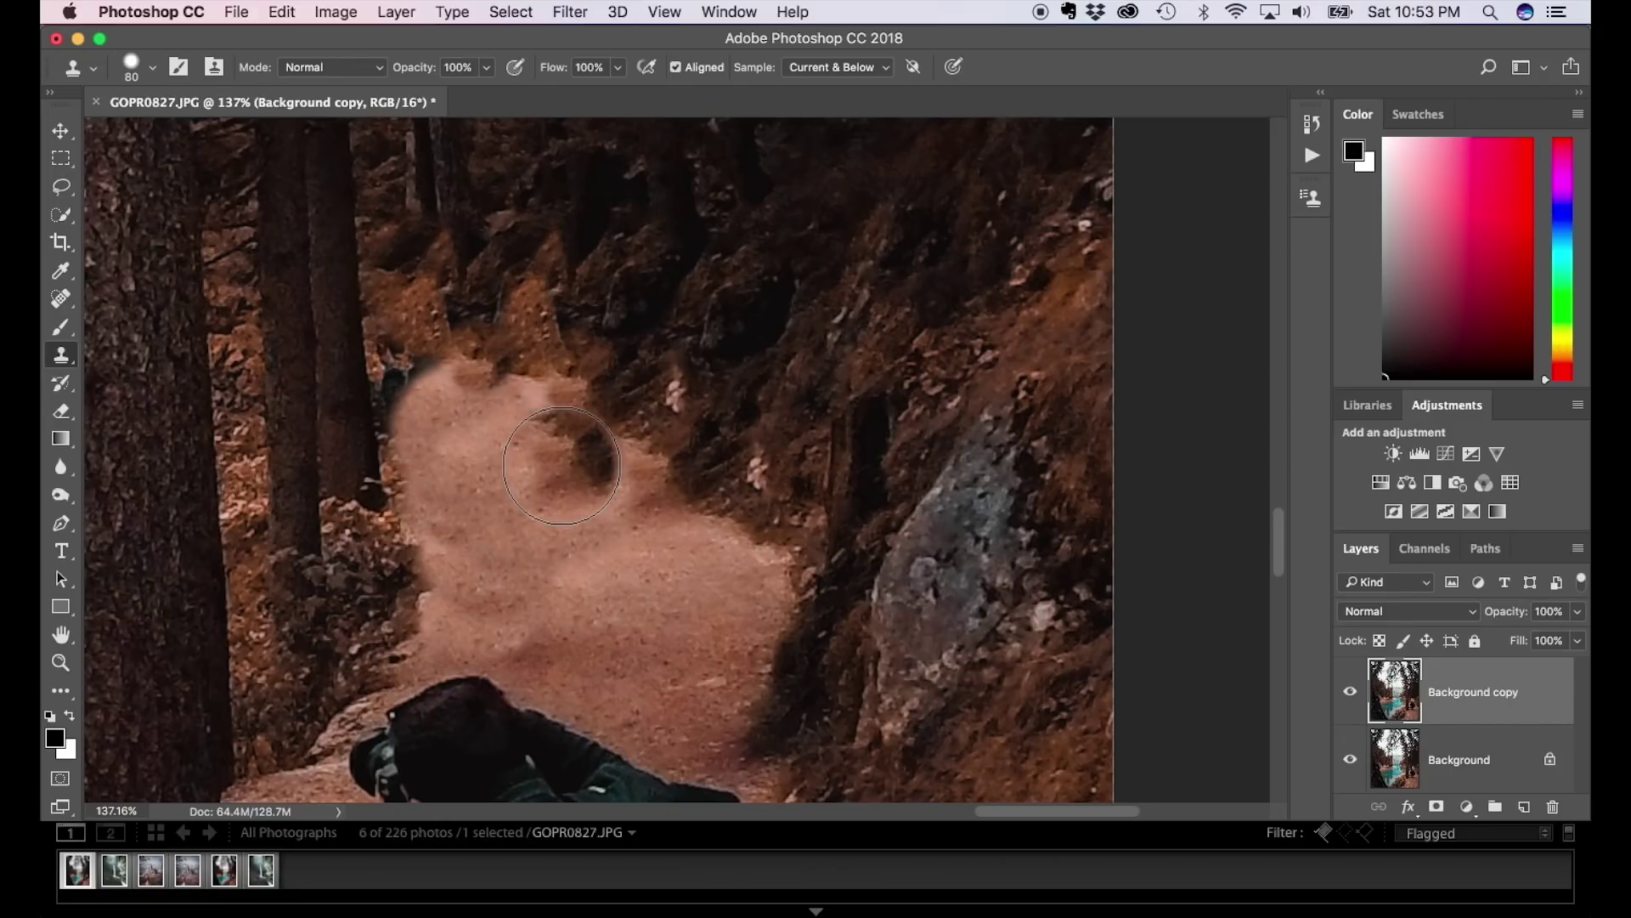
key("super+alt+z")
mouse_move(616, 459)
left_mouse_down()
mouse_move(546, 455)
mouse_move(429, 398)
mouse_move(454, 391)
left_mouse_up()
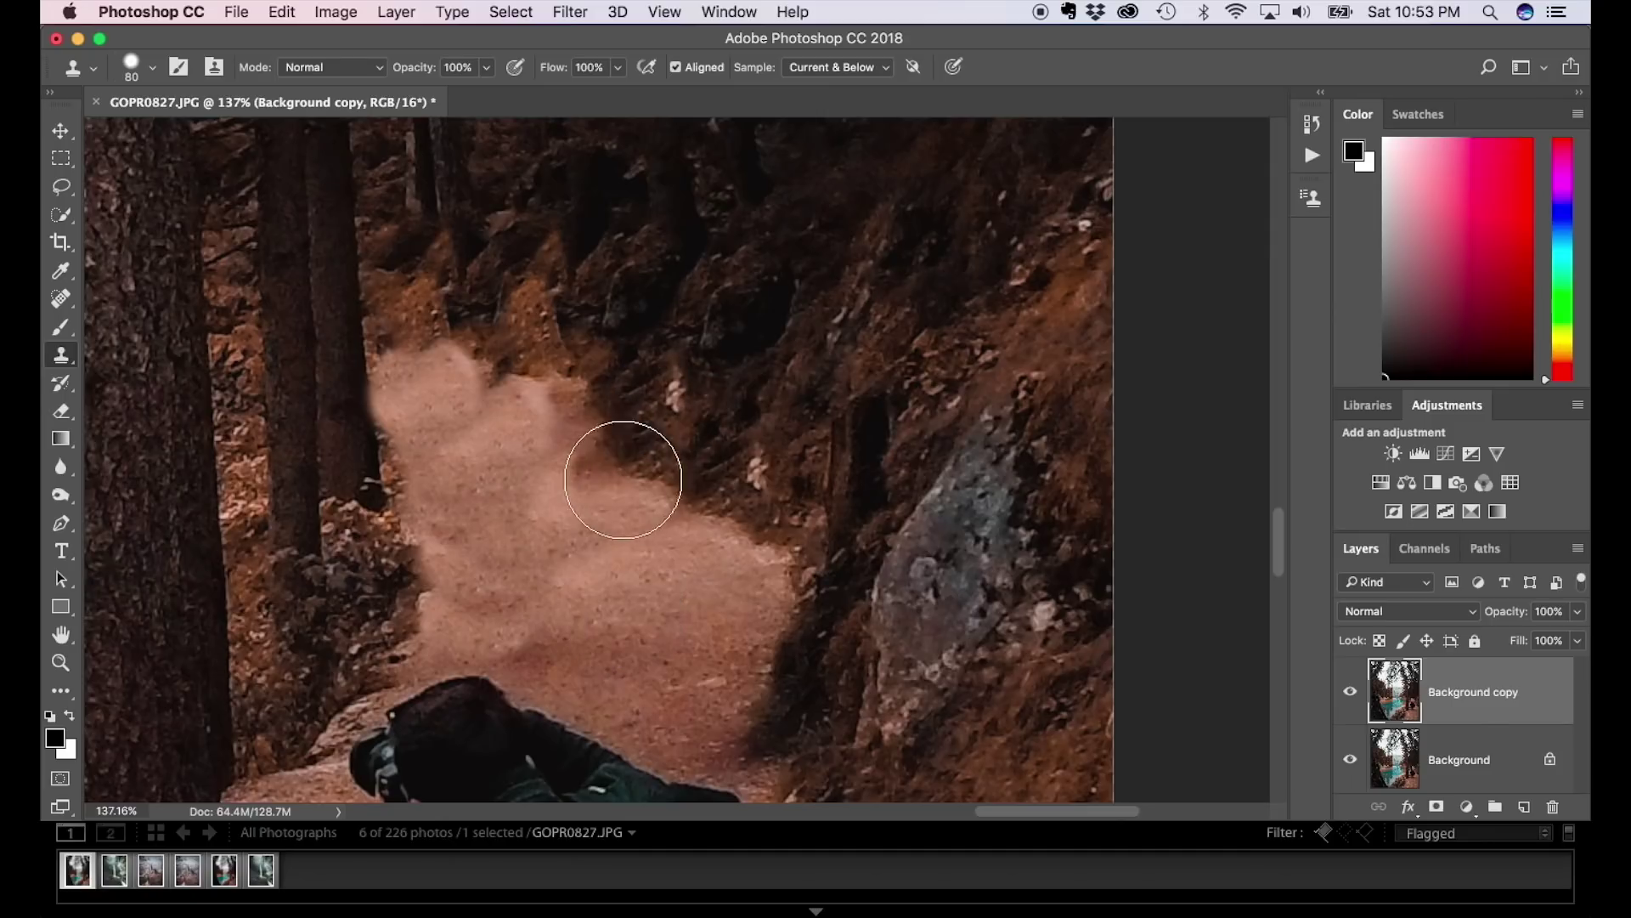
key("bracketleft")
key("bracketleft")
key("bracketleft")
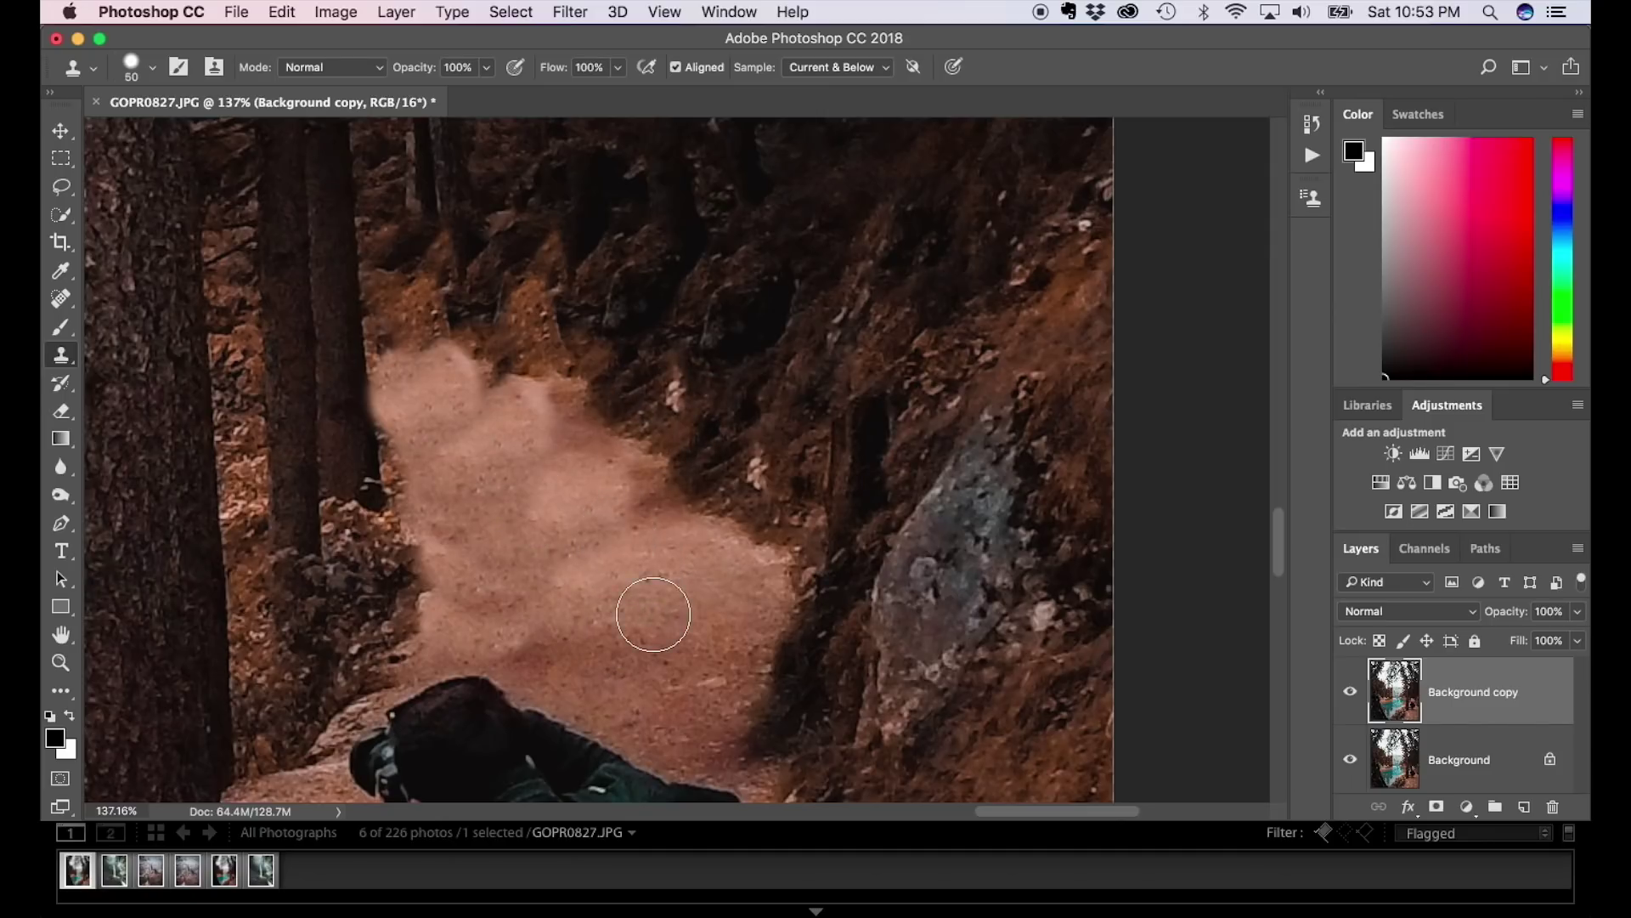
key("bracketright")
key("bracketright")
key("bracketright")
Set Clone Stamp opacity to 55% and blend the patch and shadow edge into the ground.
left_click_drag(483, 69, 442, 89)
left_click(551, 495)
left_click(625, 711)
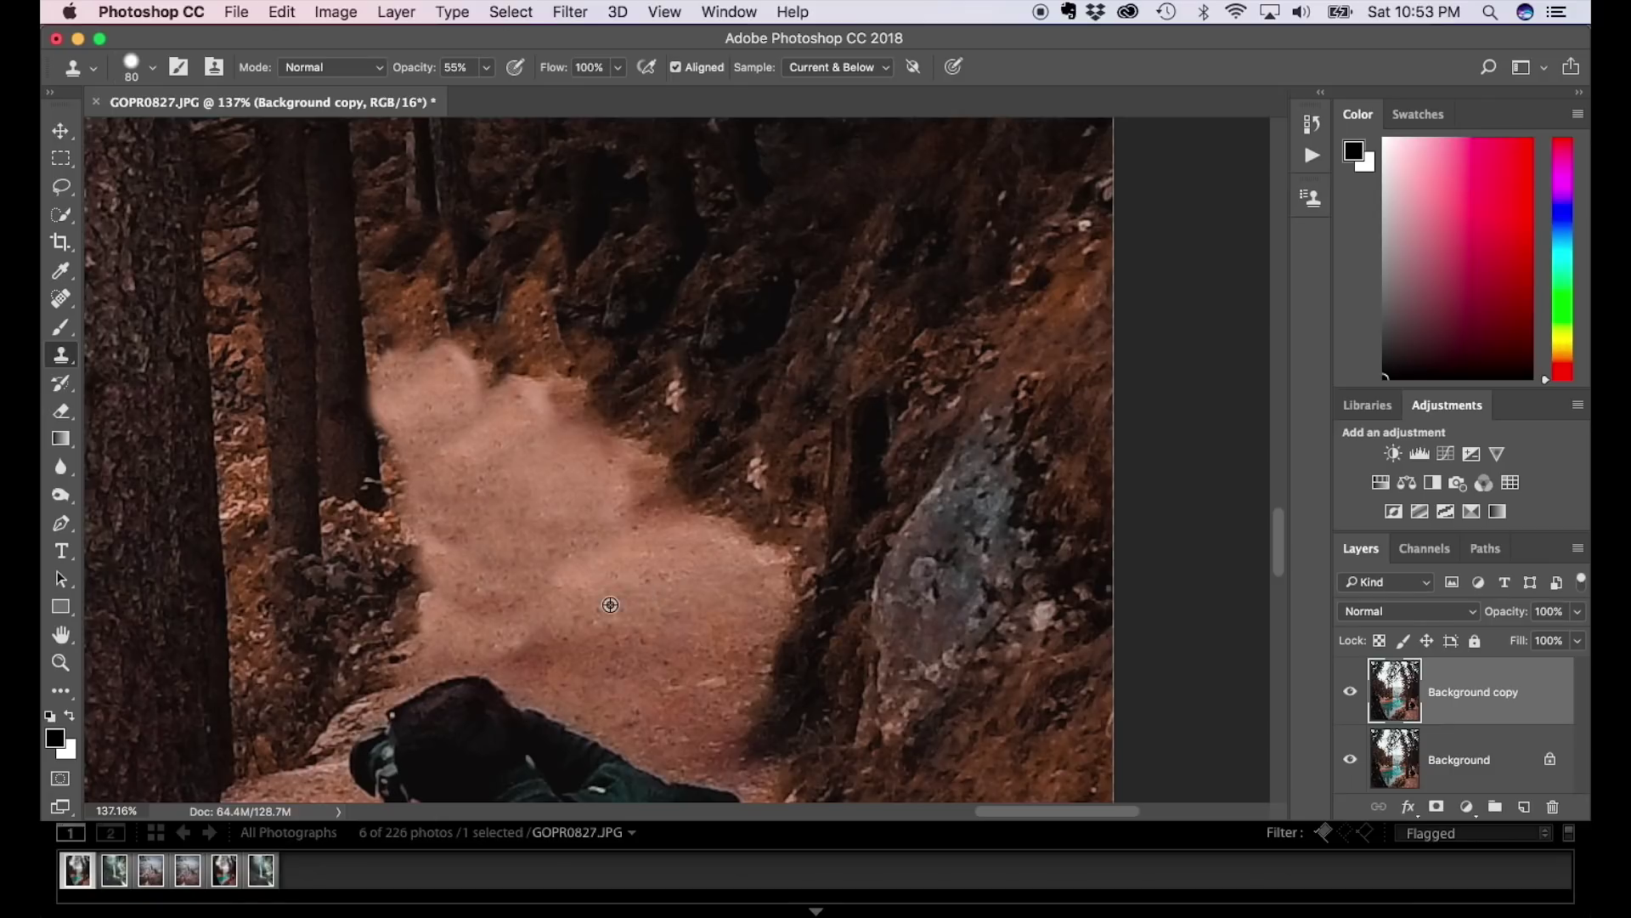
left_click(790, 739)
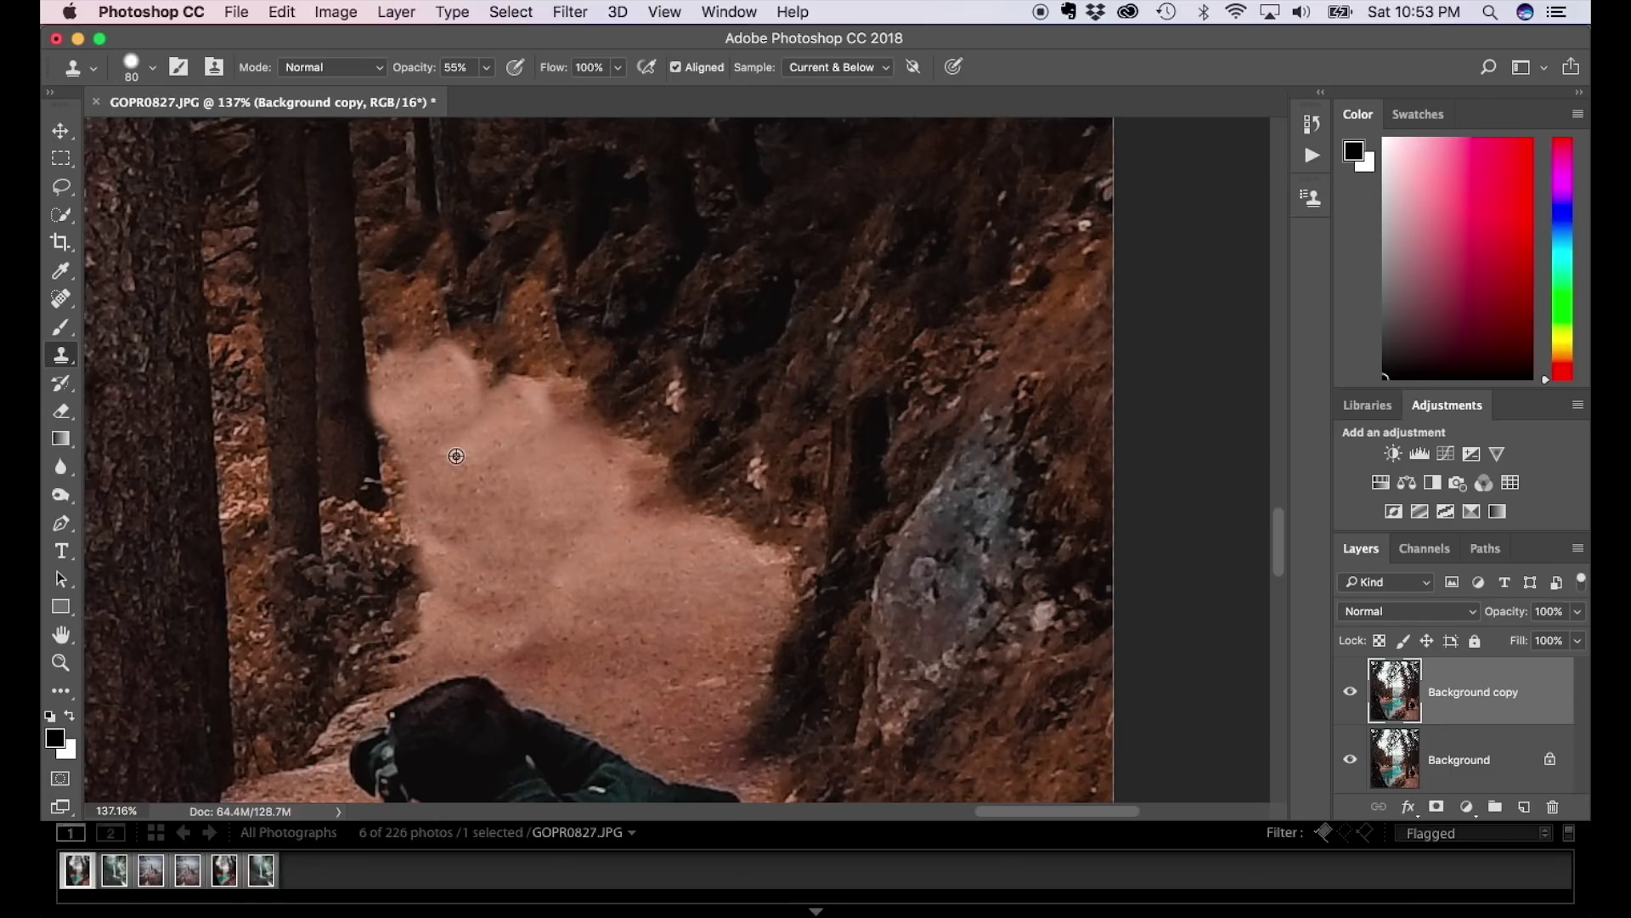
mouse_move(457, 455)
left_mouse_down()
mouse_move(476, 408)
mouse_move(450, 382)
mouse_move(517, 501)
left_mouse_up()
Shrink the clone brush and check its size and hardness settings.
key("bracketleft")
key("bracketleft")
key("bracketleft")
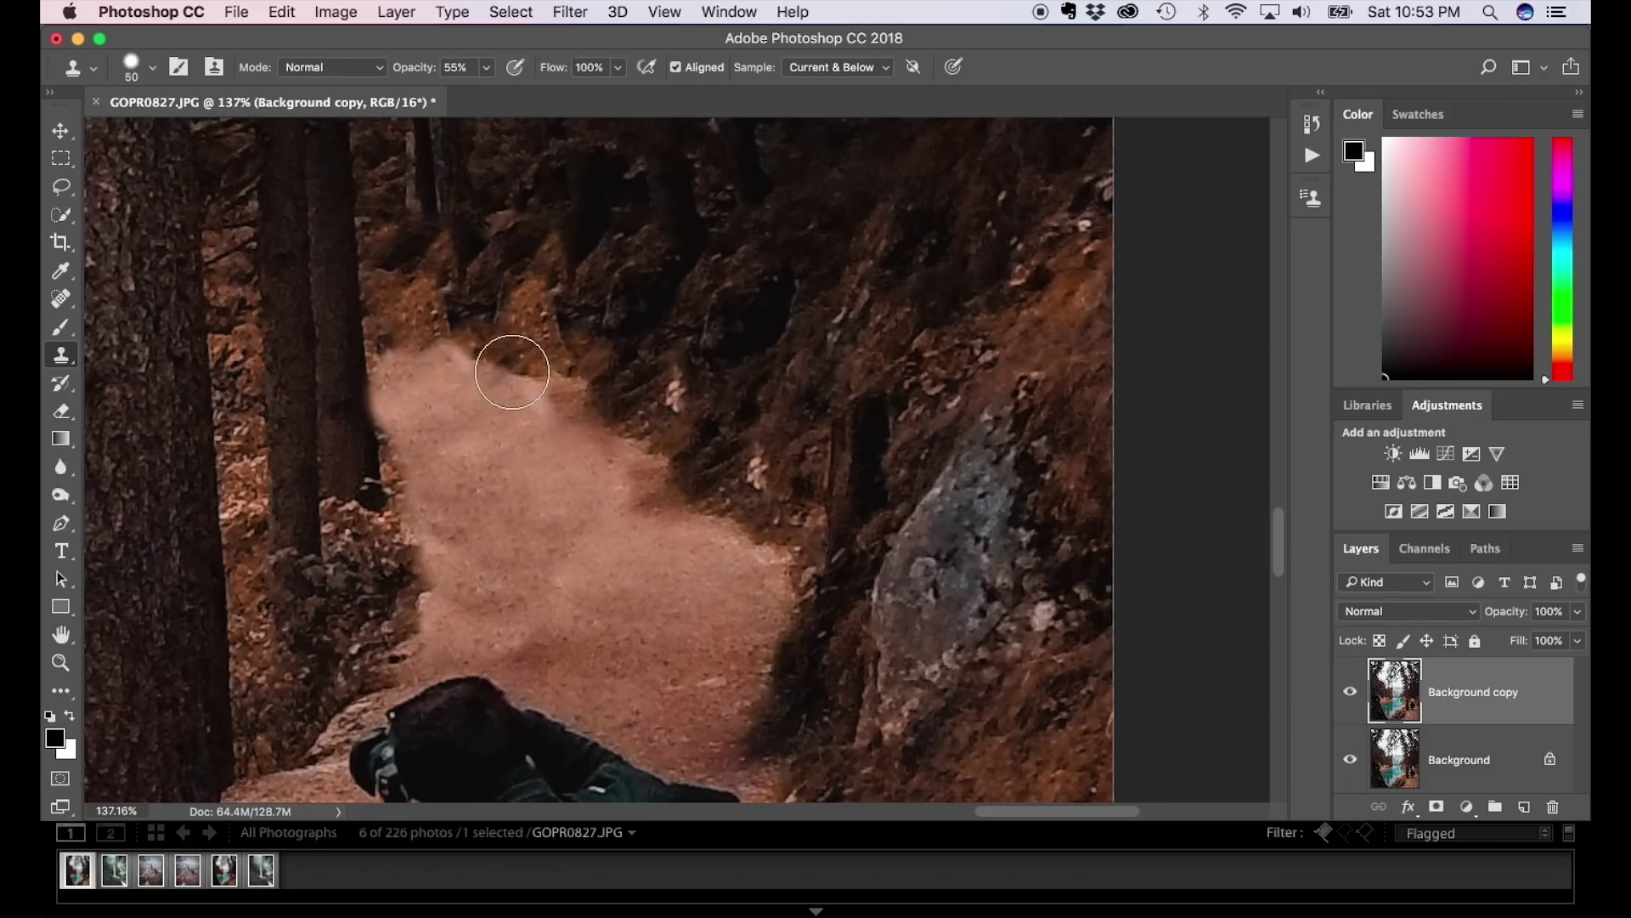
right_click(454, 353)
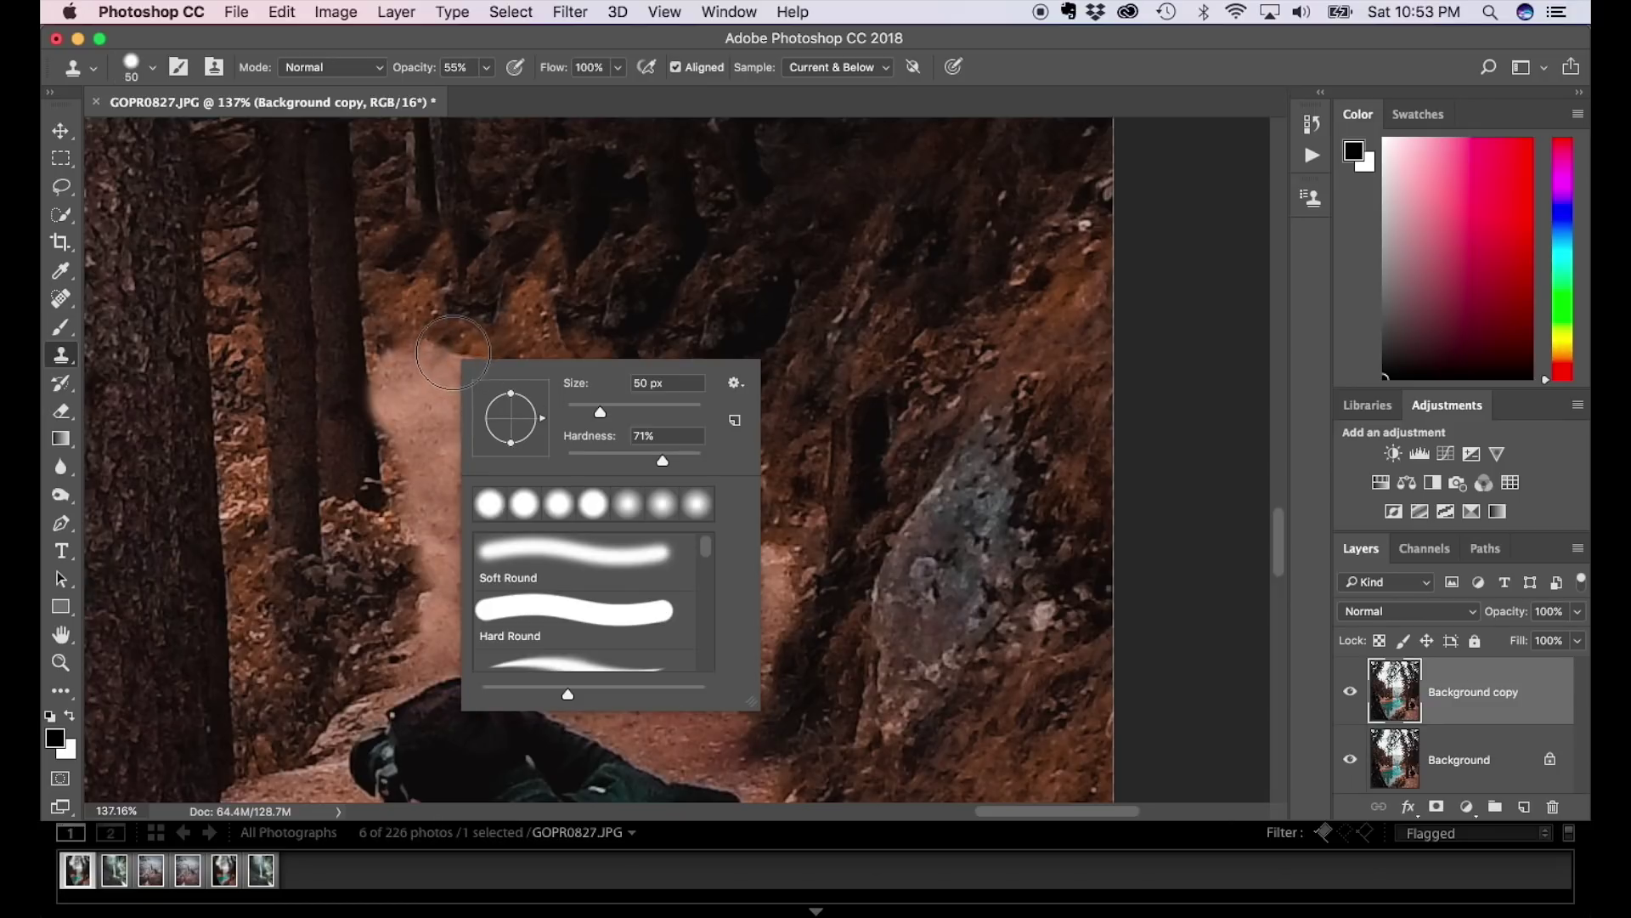
key("Escape")
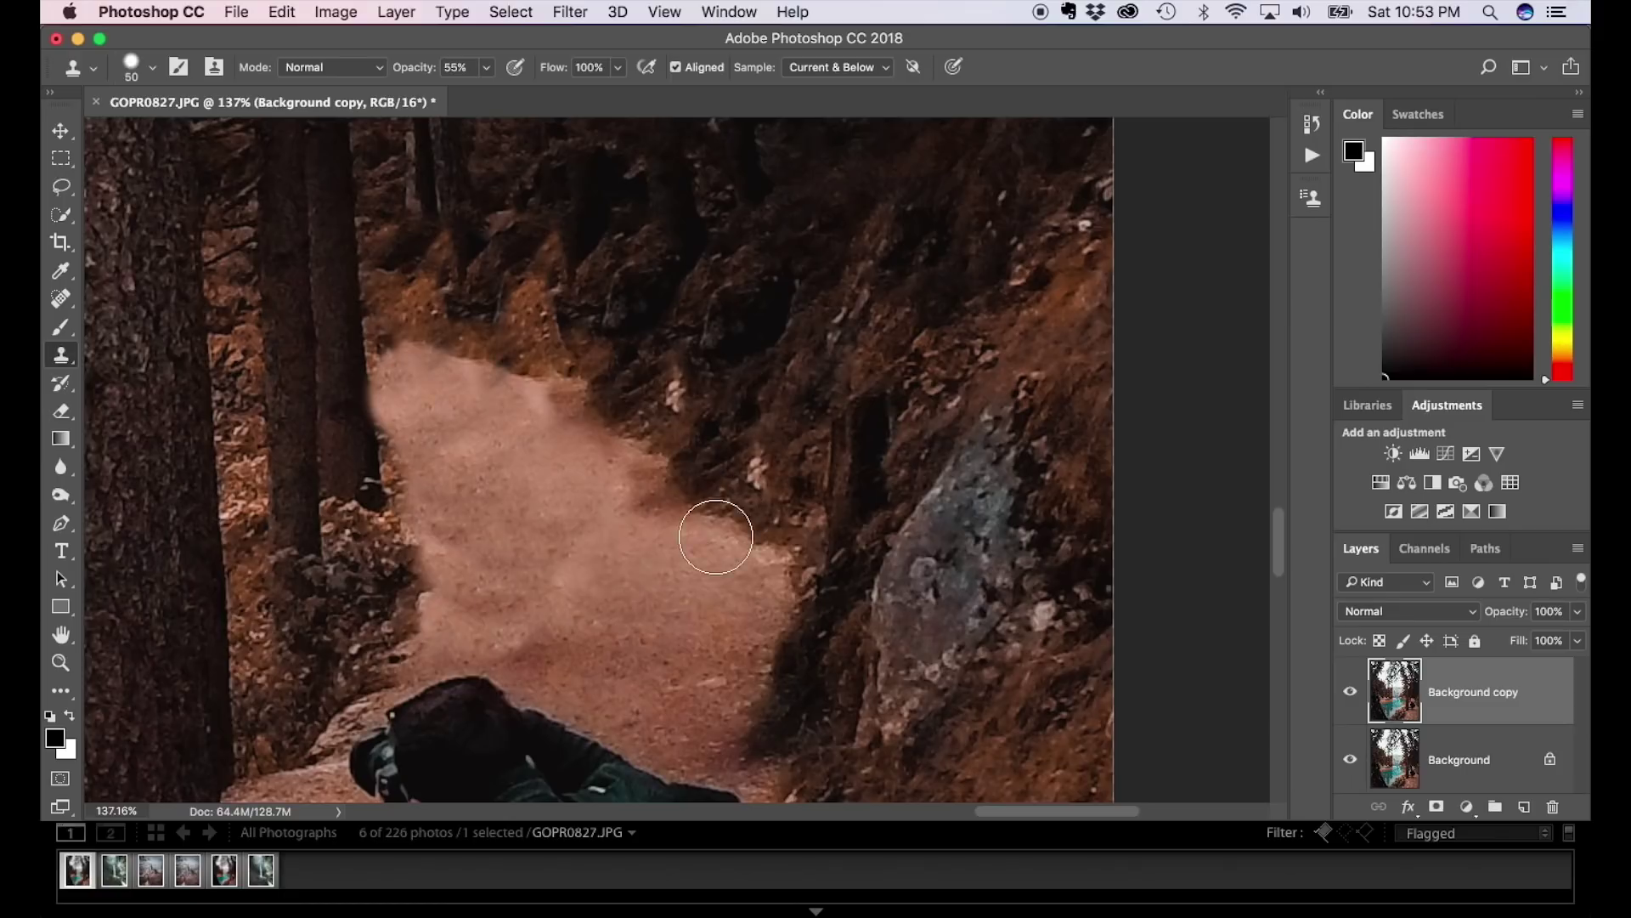
scroll(716, 536, "down", 10)
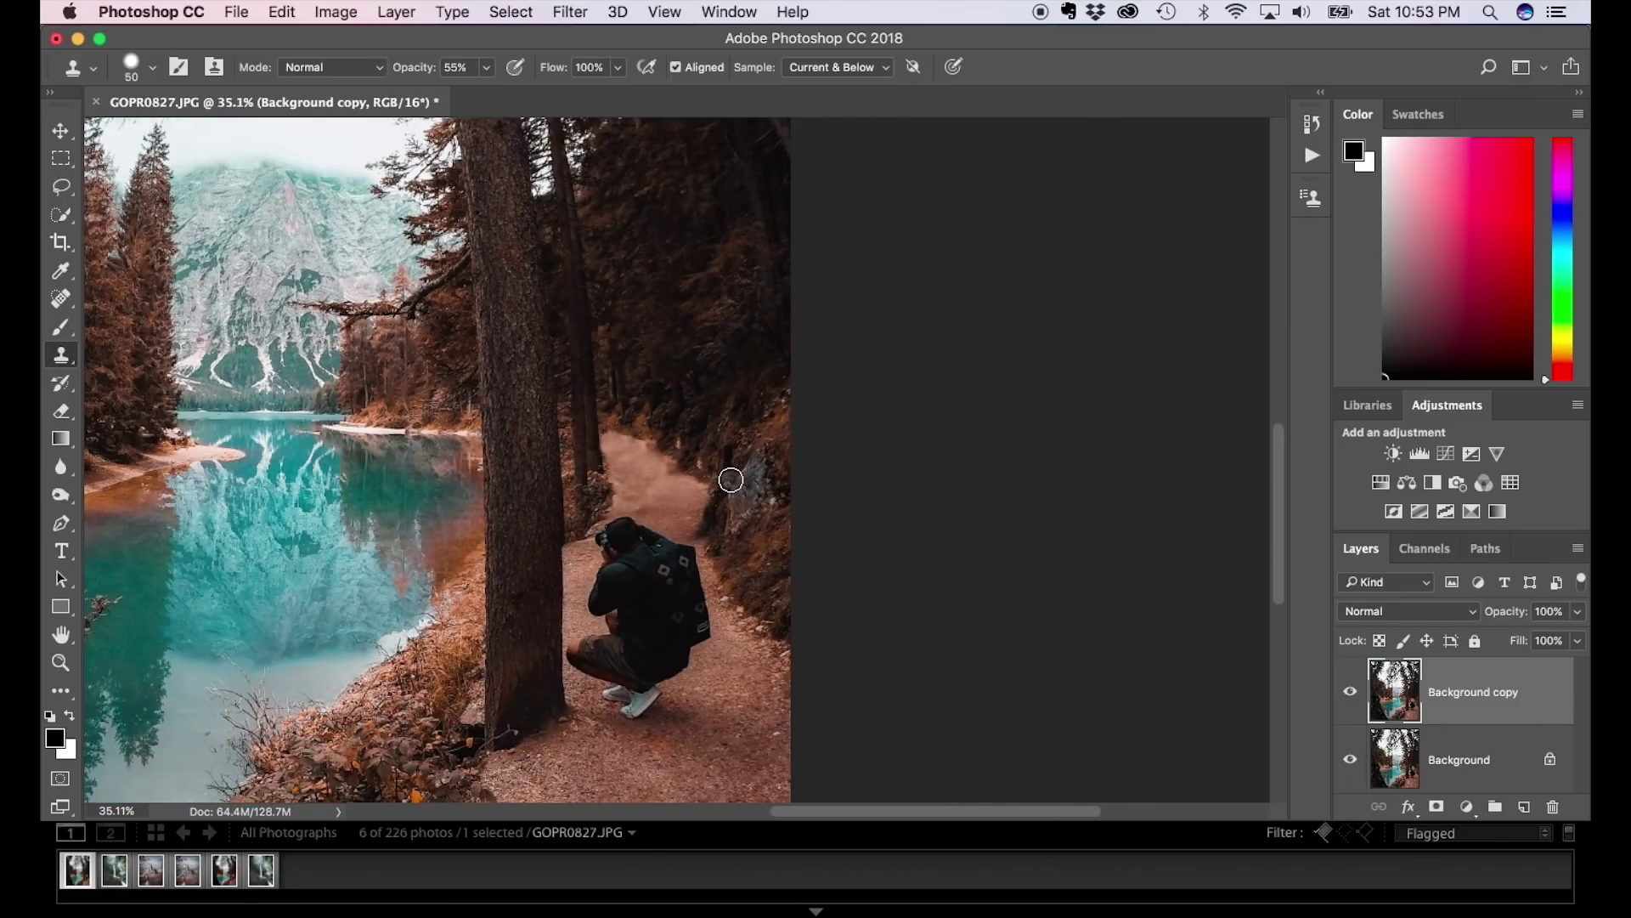
Zoom out to about 16% so the entire lakeside photo fits the window.
scroll(730, 481, "down", 3)
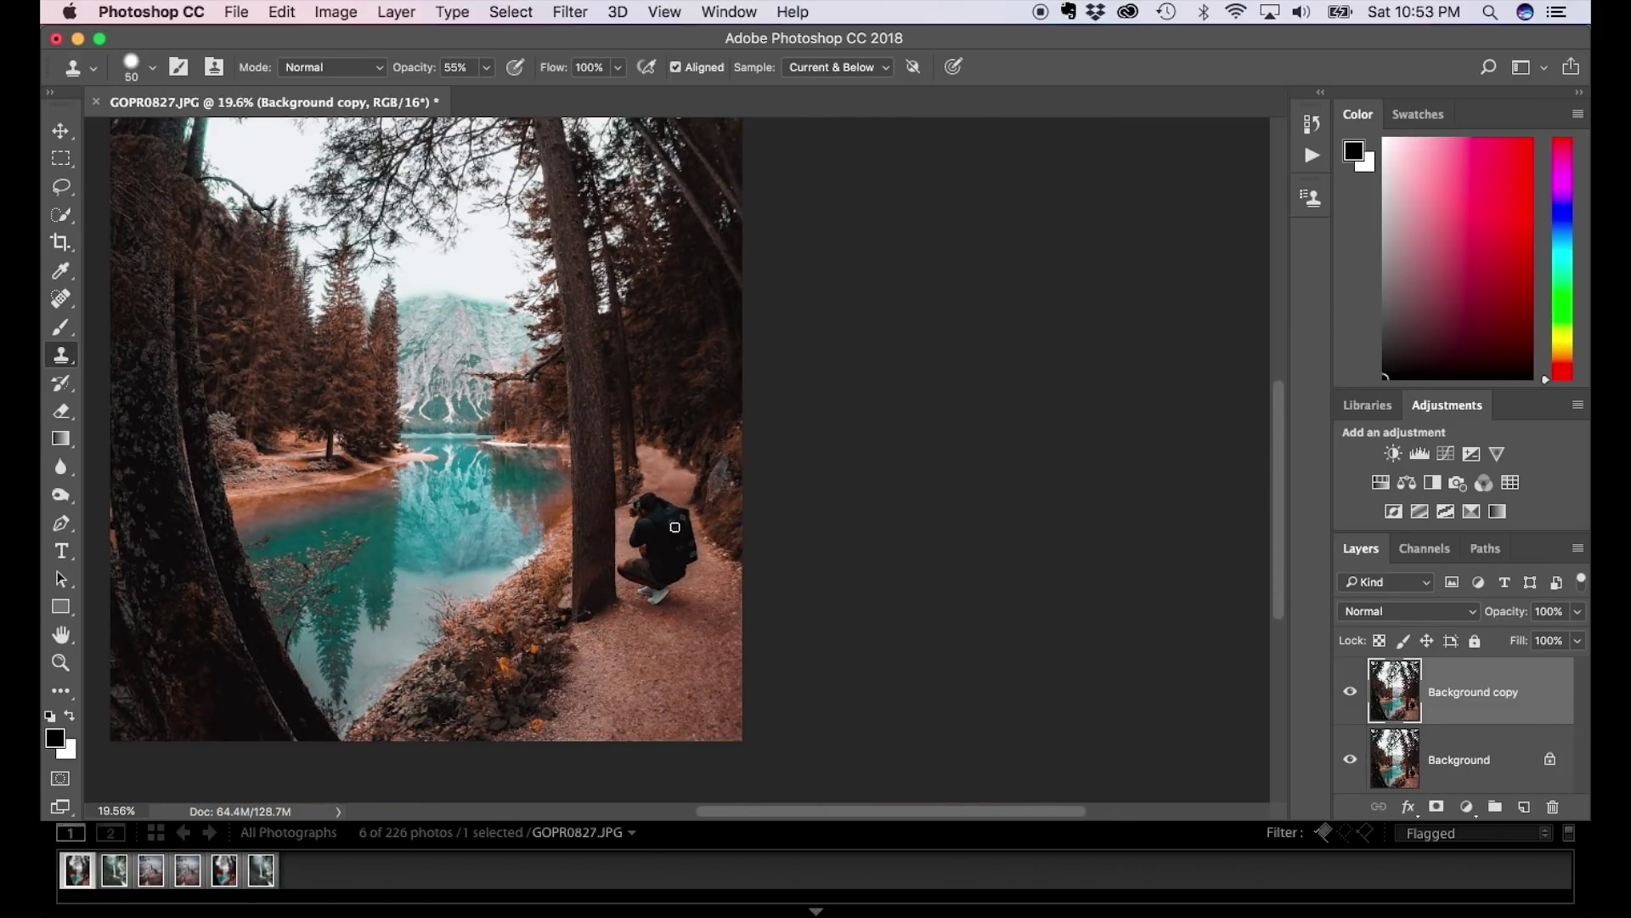
scroll(972, 626, "left", 5)
scroll(975, 628, "down", 1)
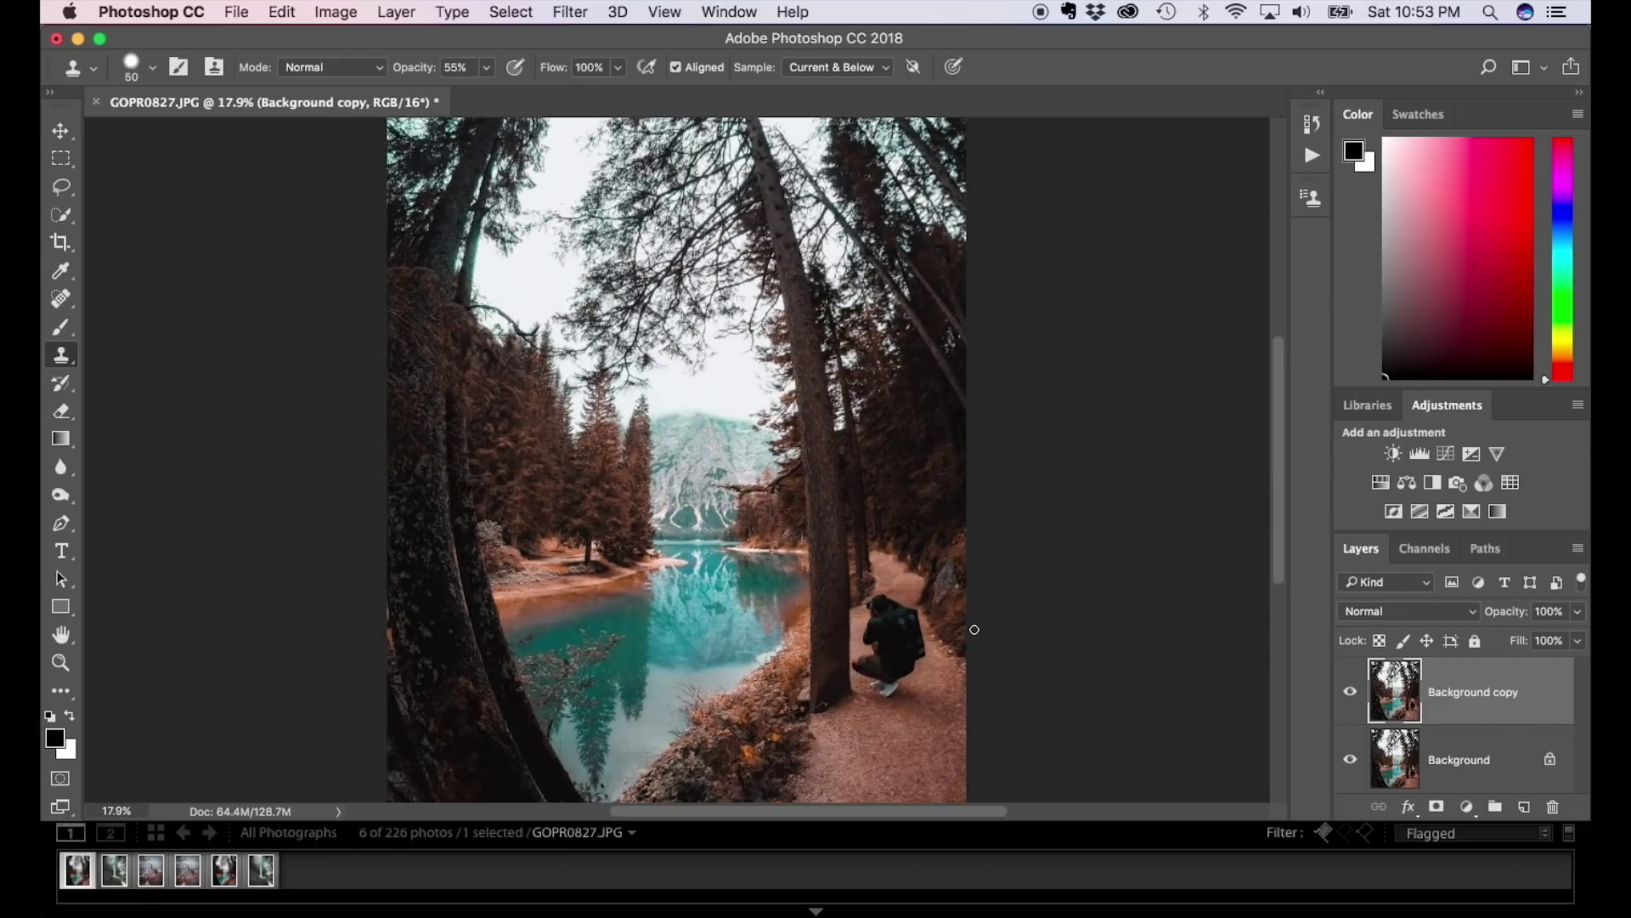
scroll(974, 629, "down", 1)
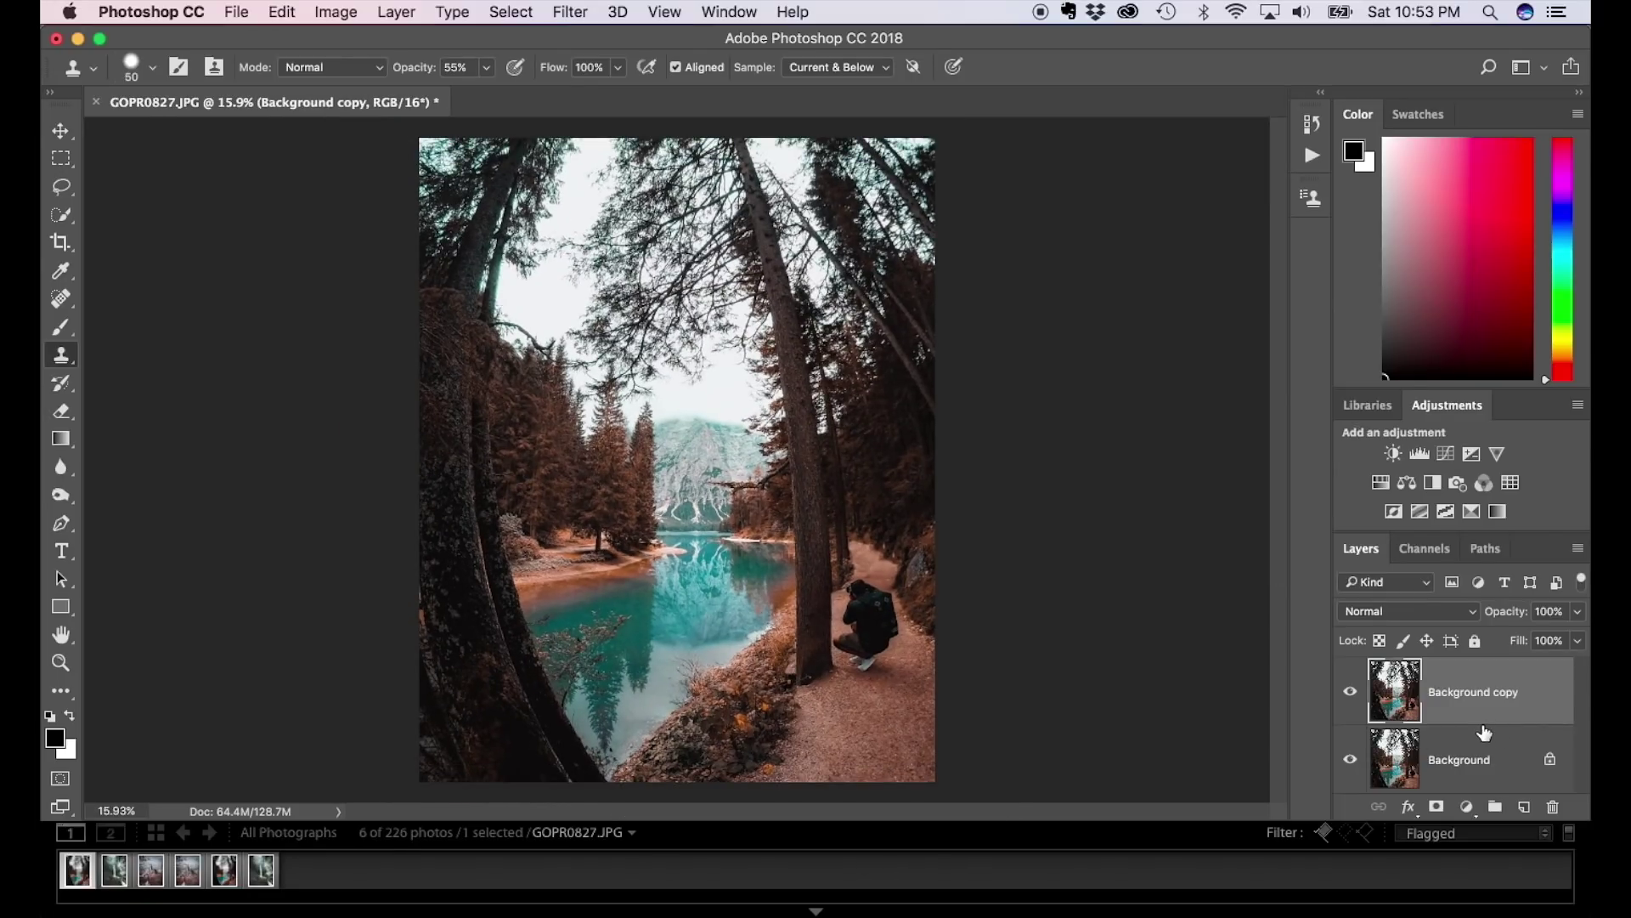